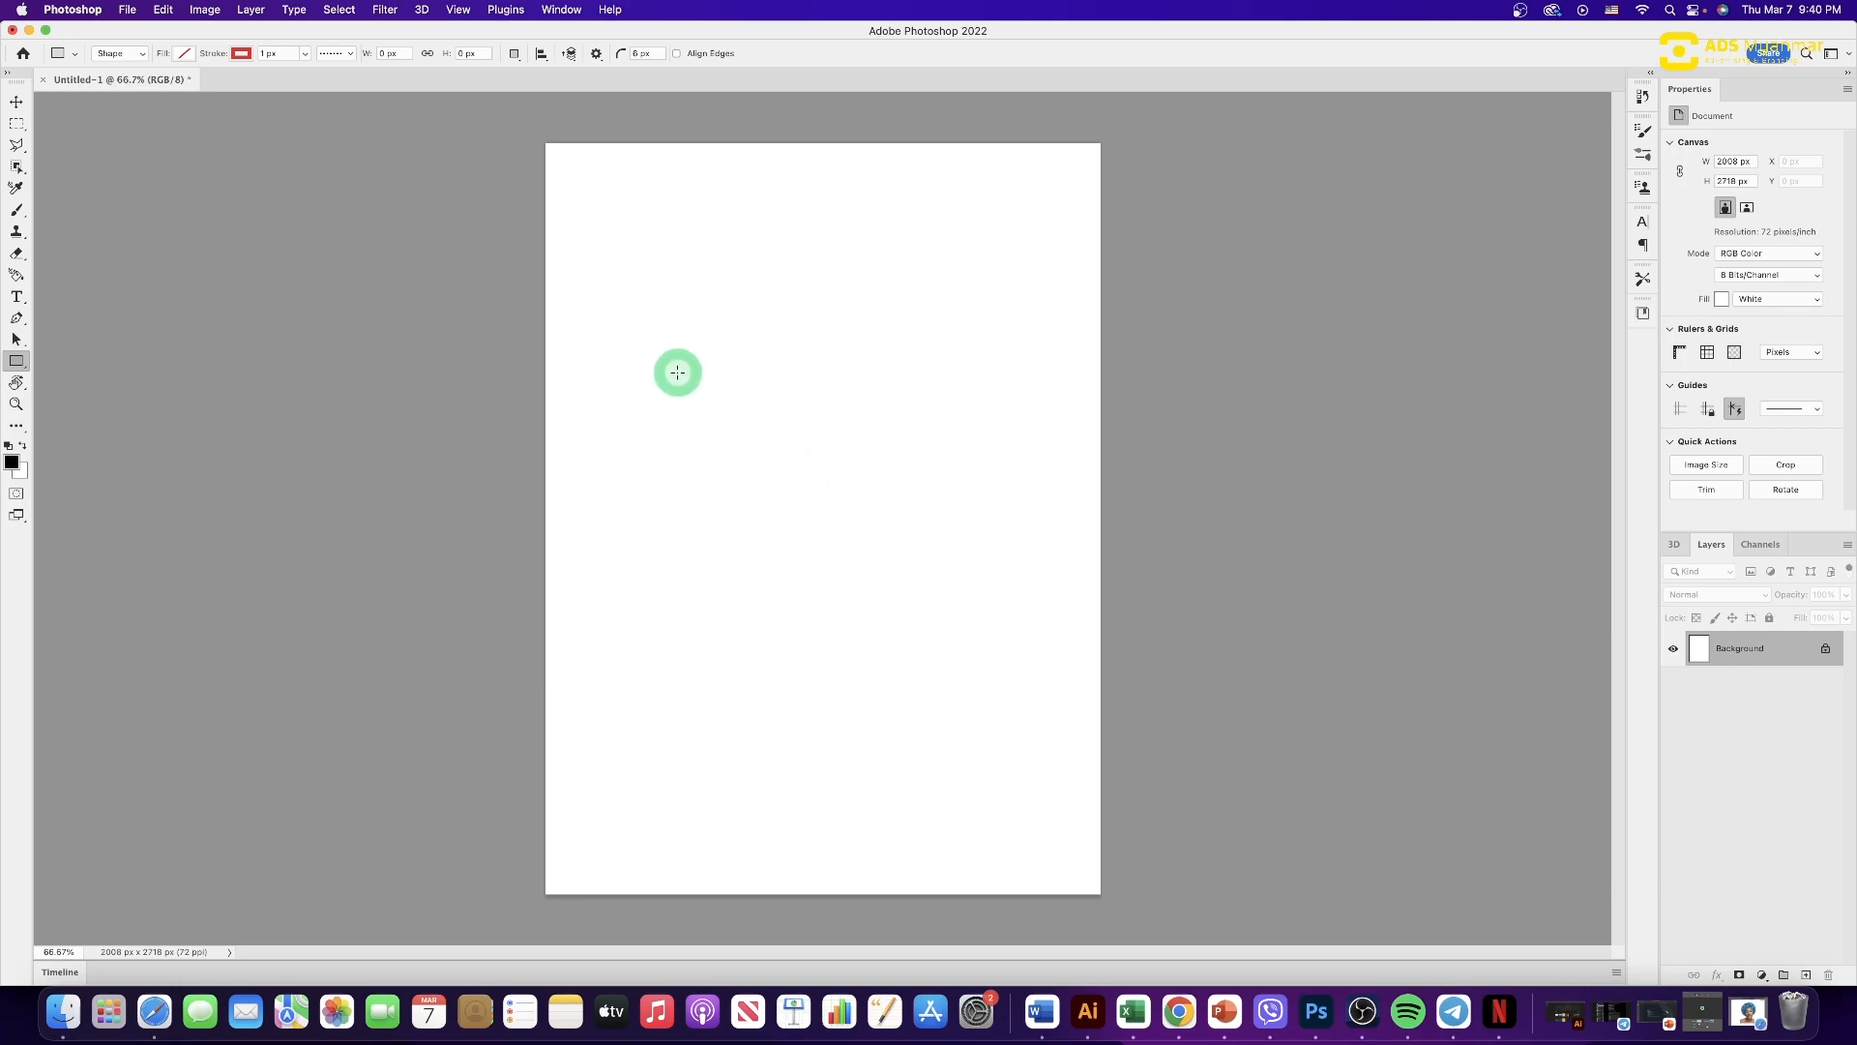
- Add the text "Name" in the upper half of the page and scale it up to about 737%
click(17, 102)
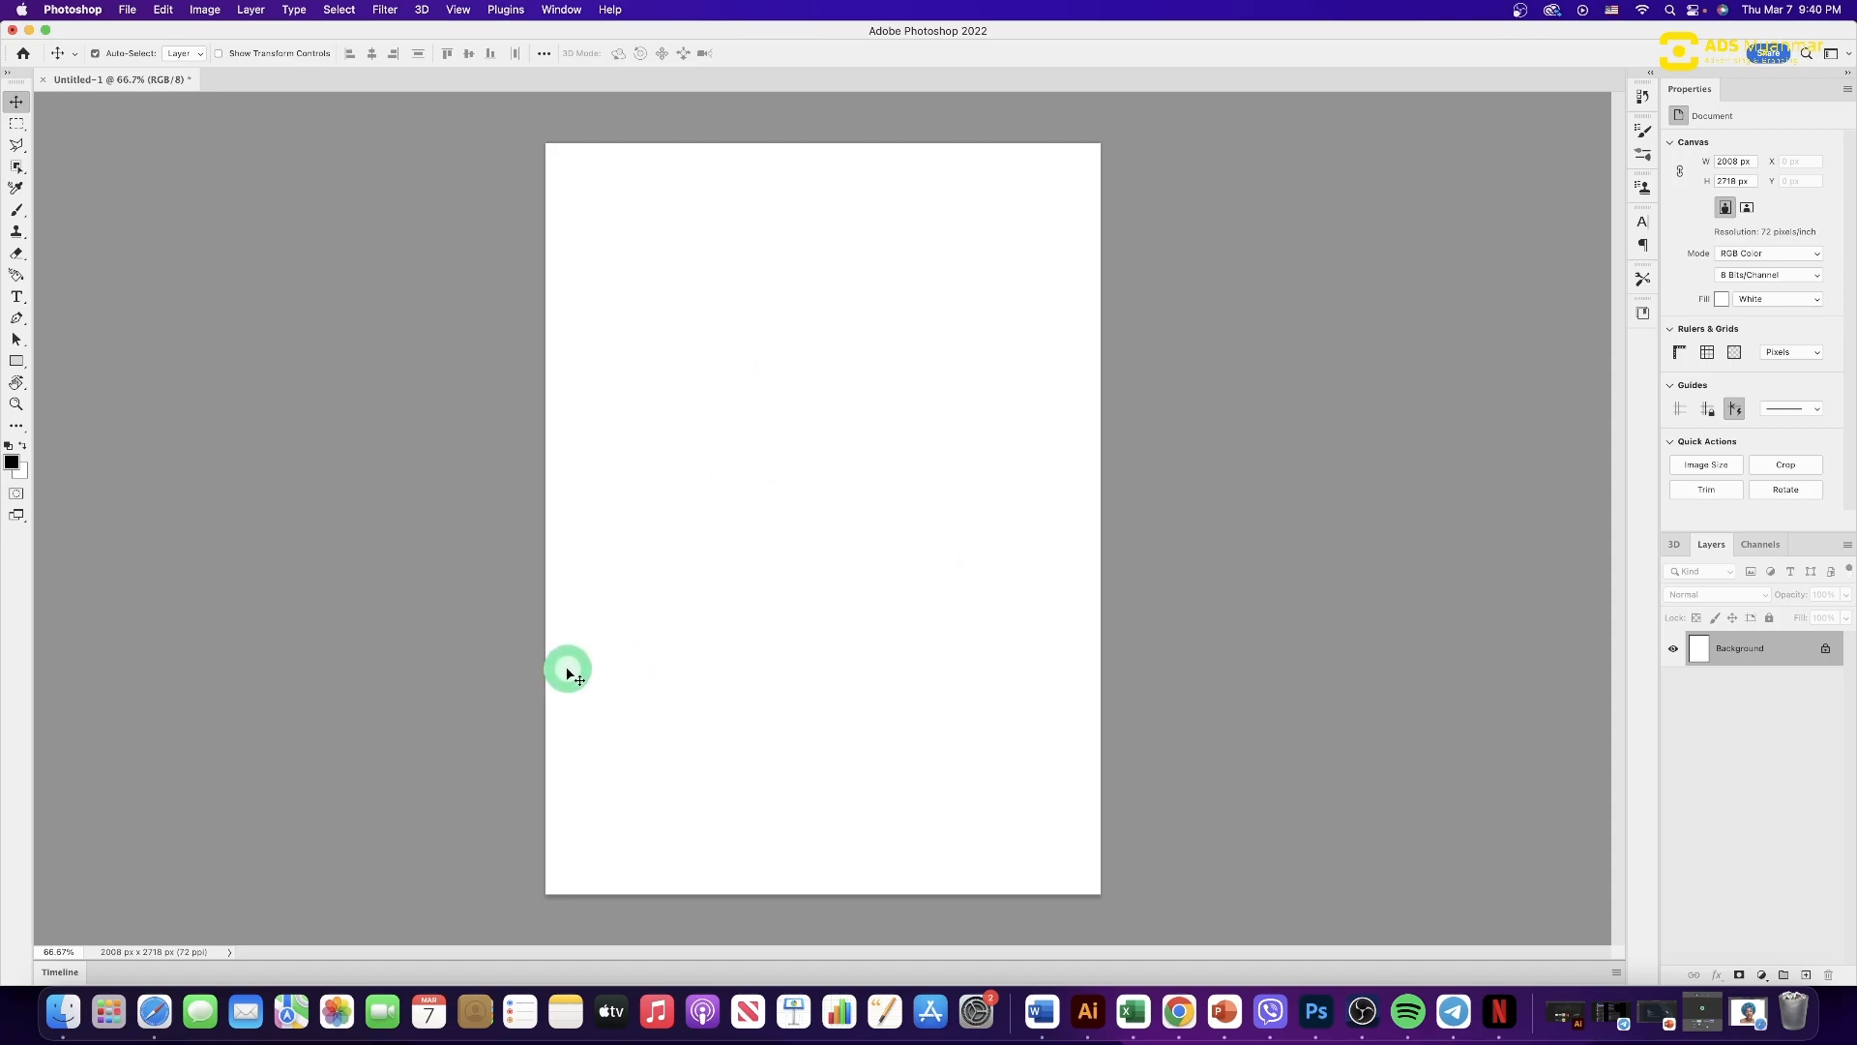
key(t)
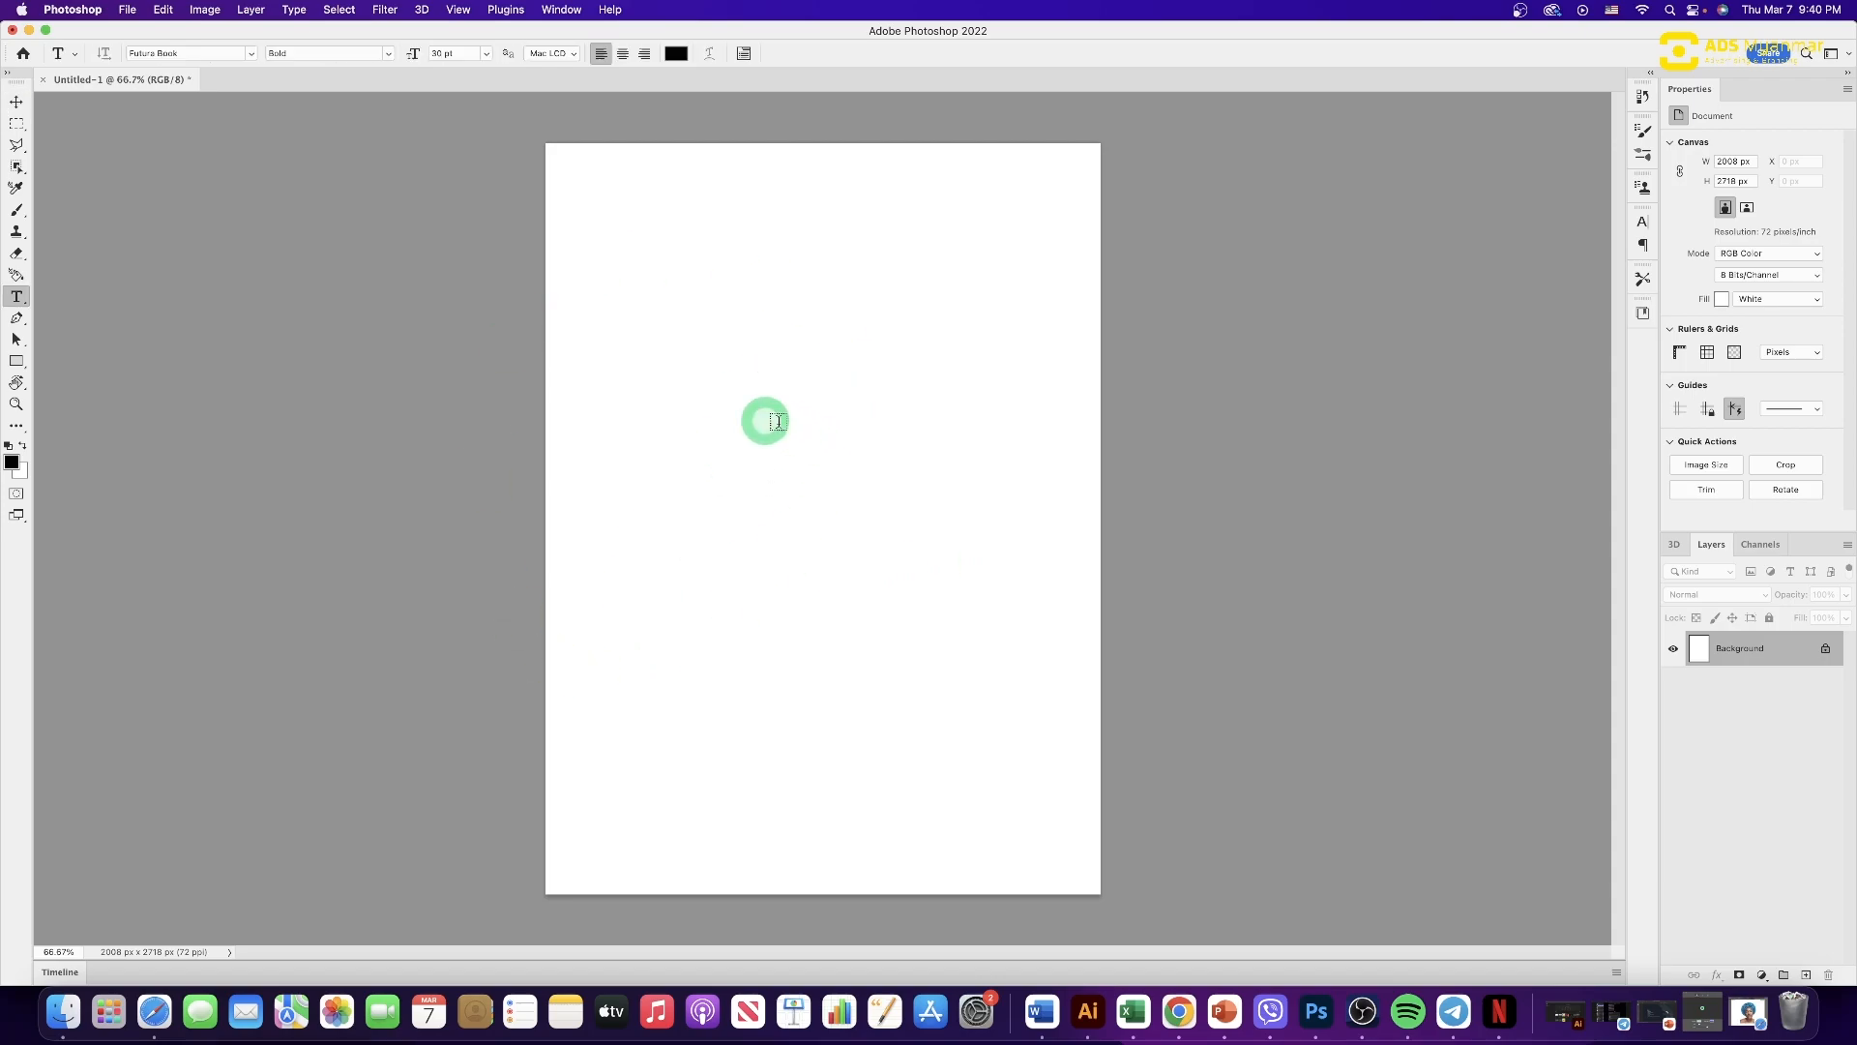
click(720, 406)
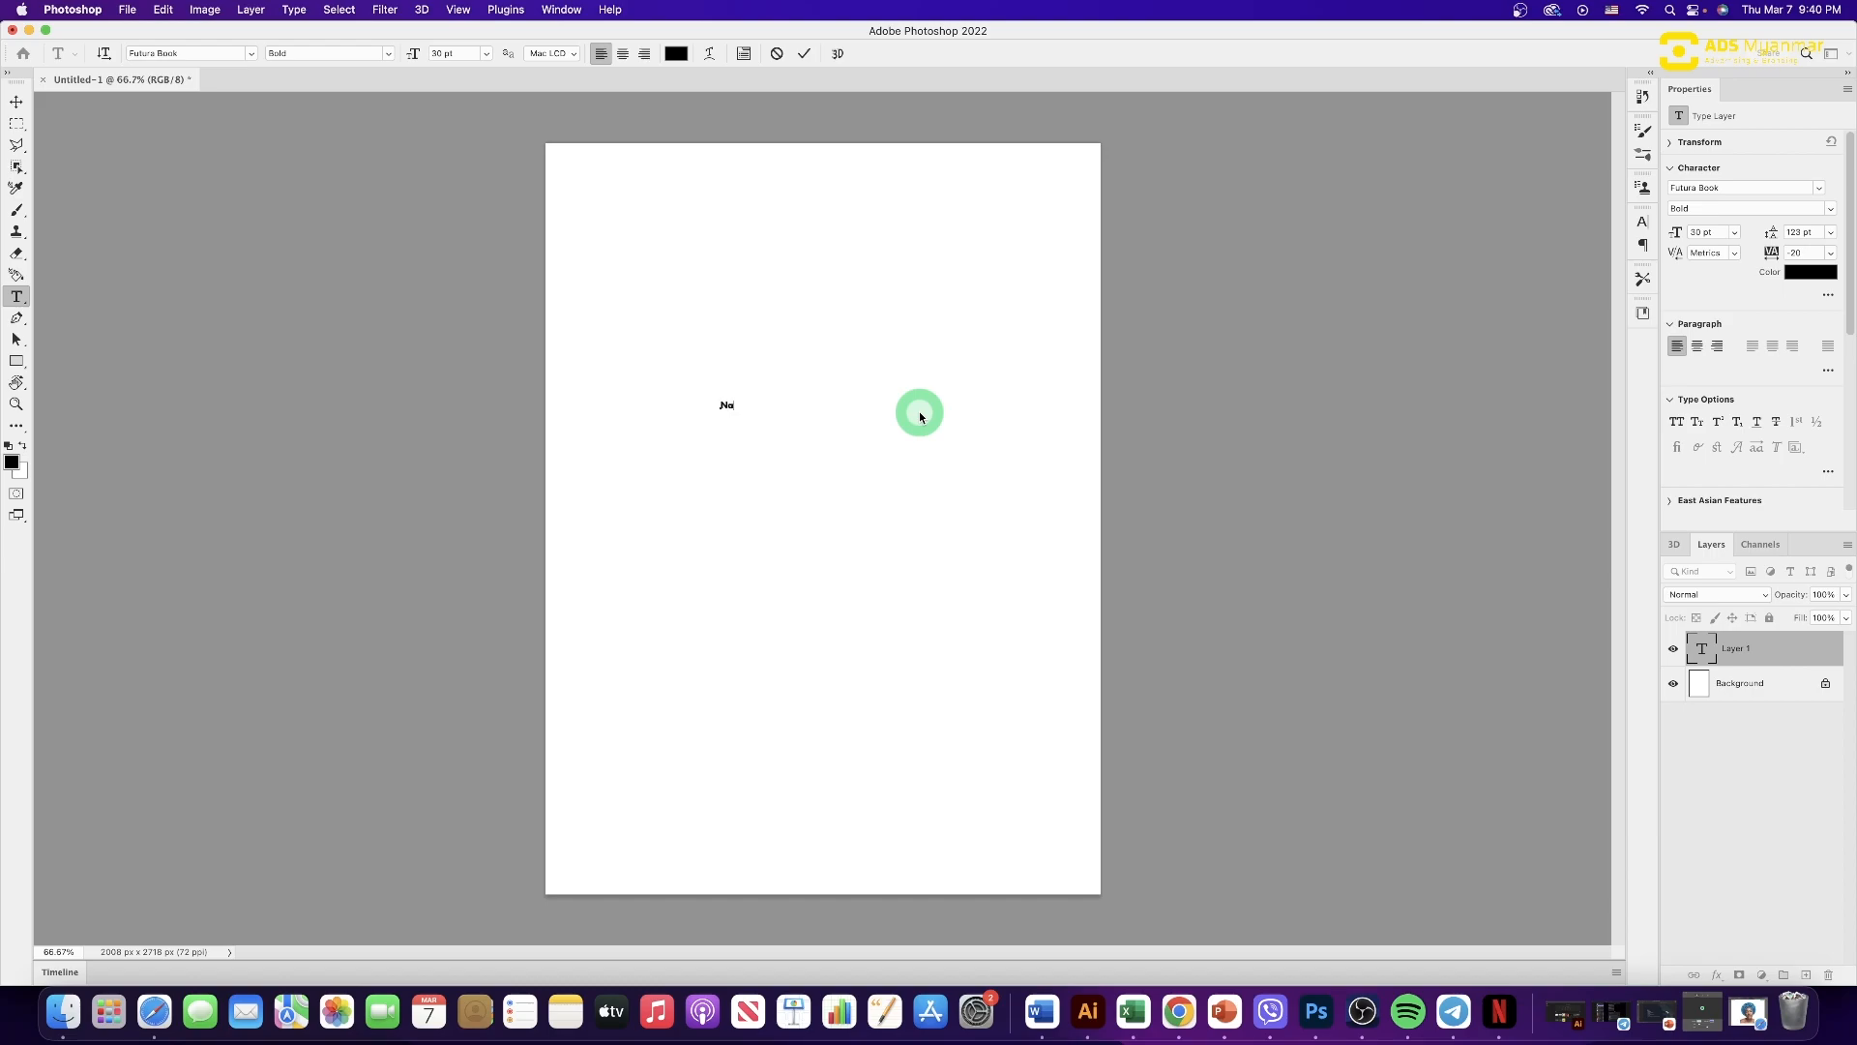
key(super+t)
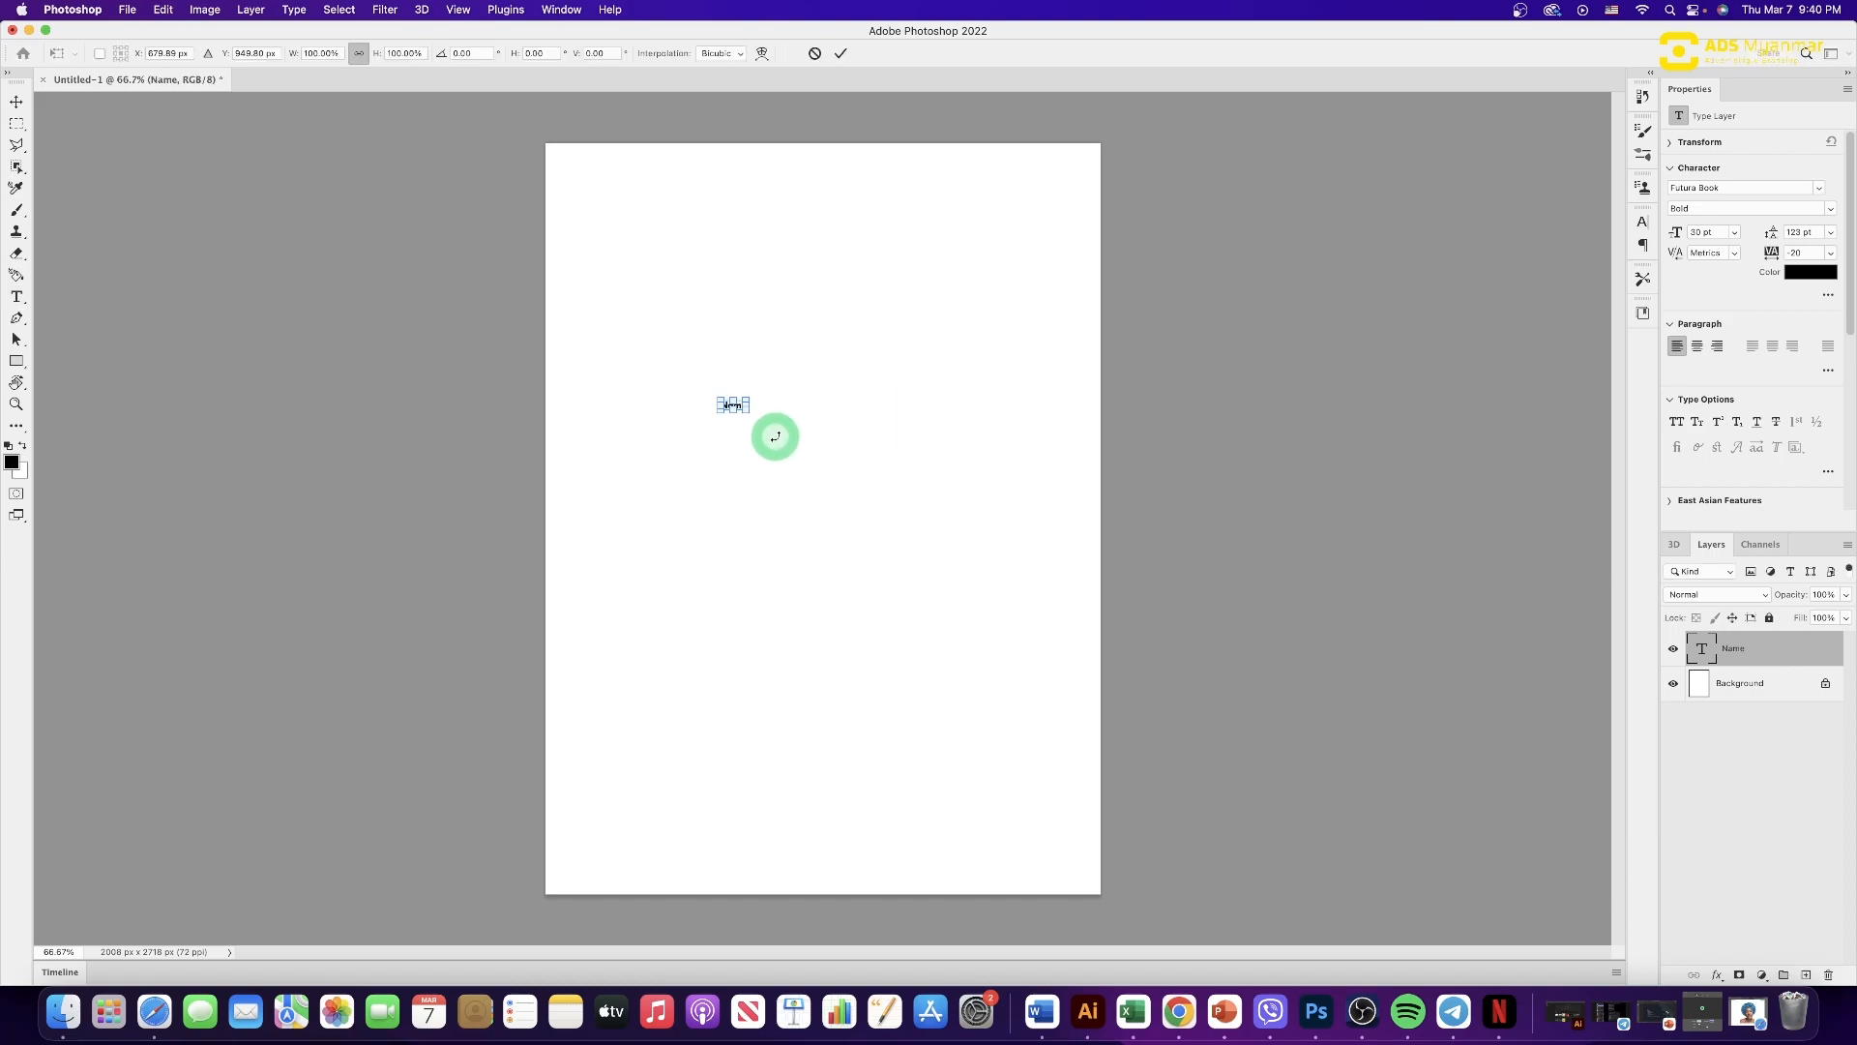
drag(750, 411, 881, 469)
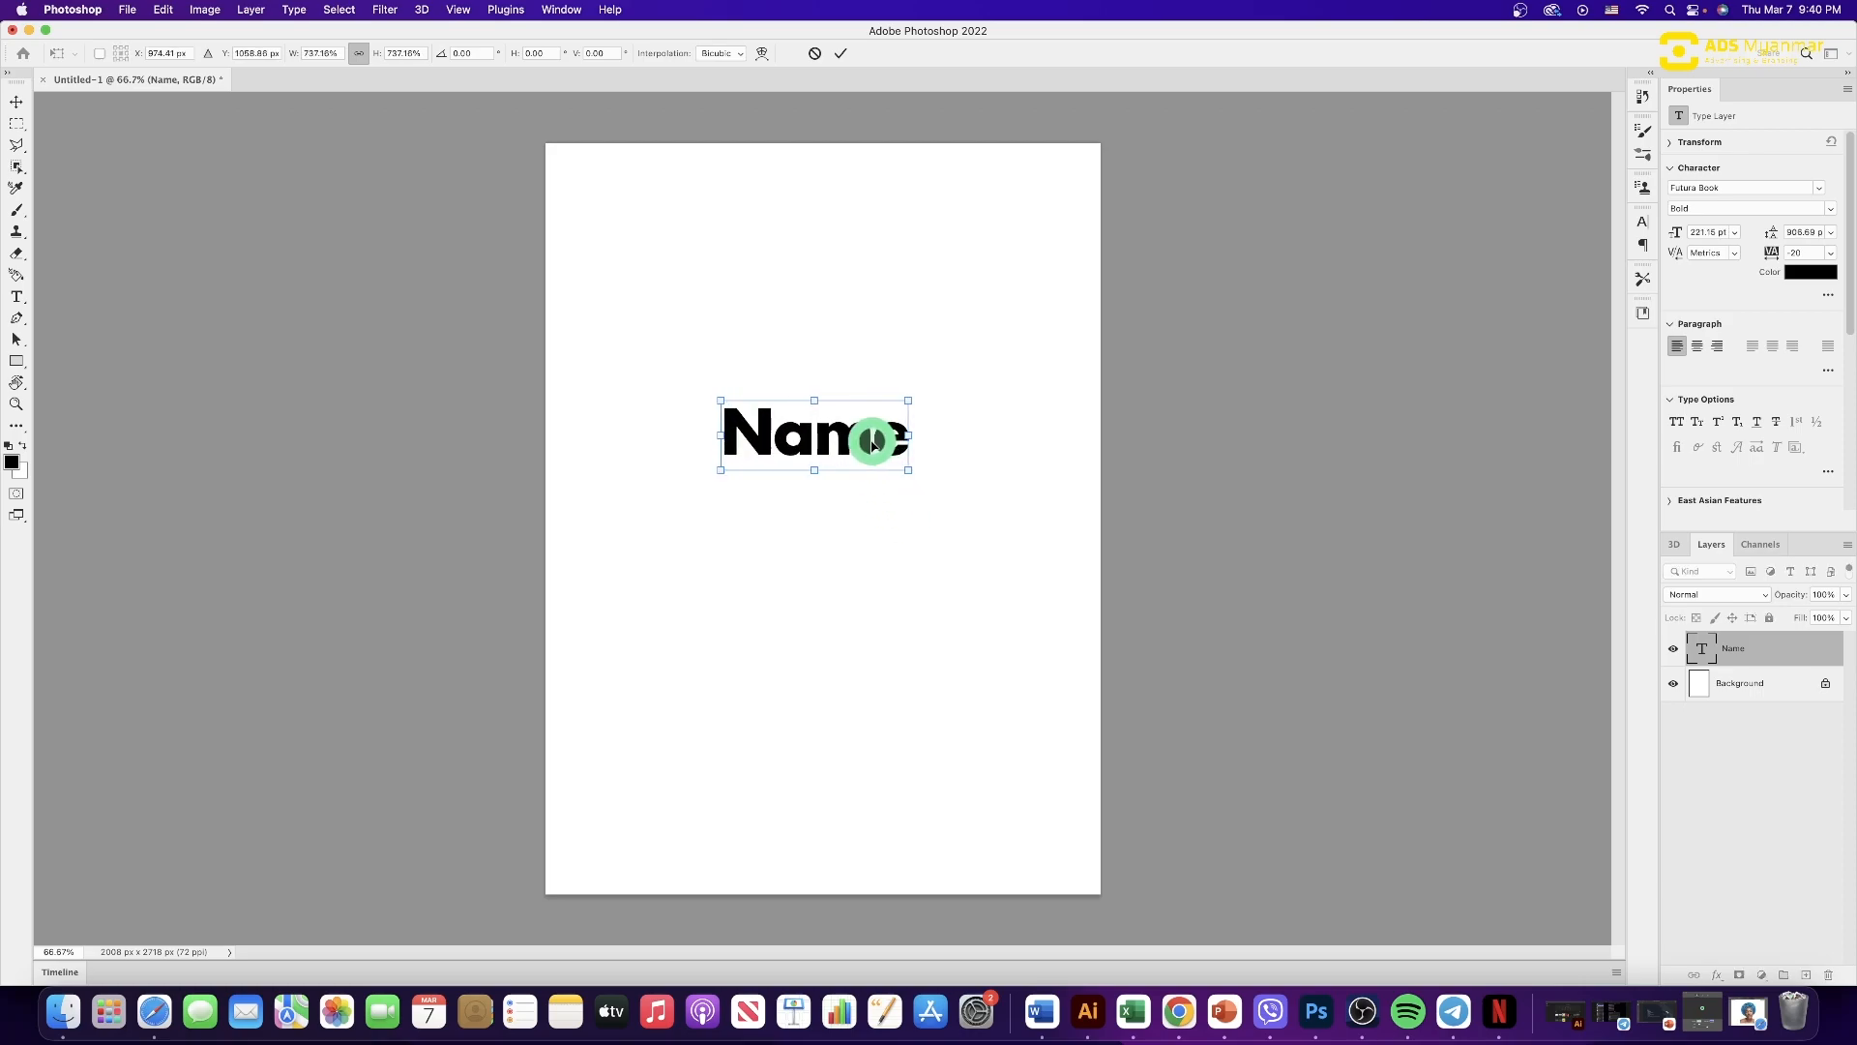
key(Return)
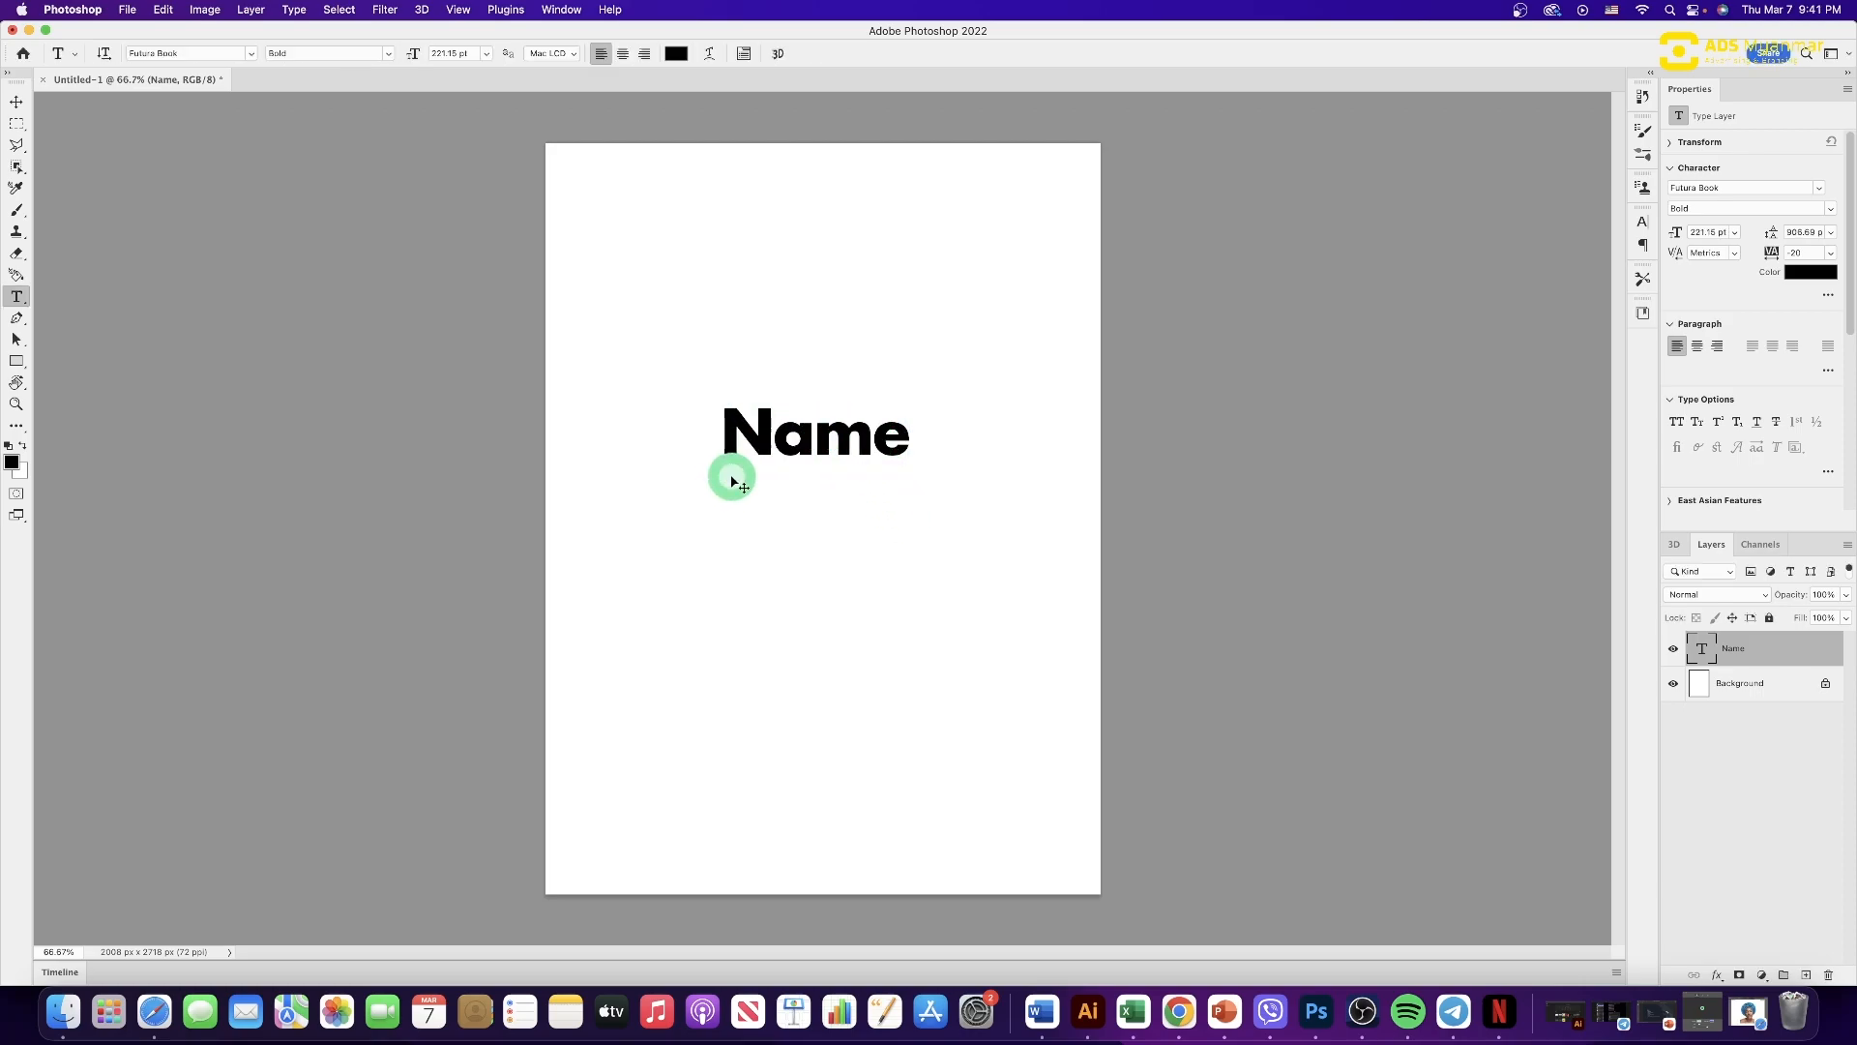
- Move the "Name" text slightly up and to the left on the page using the Move tool
key(super+t)
click(42, 101)
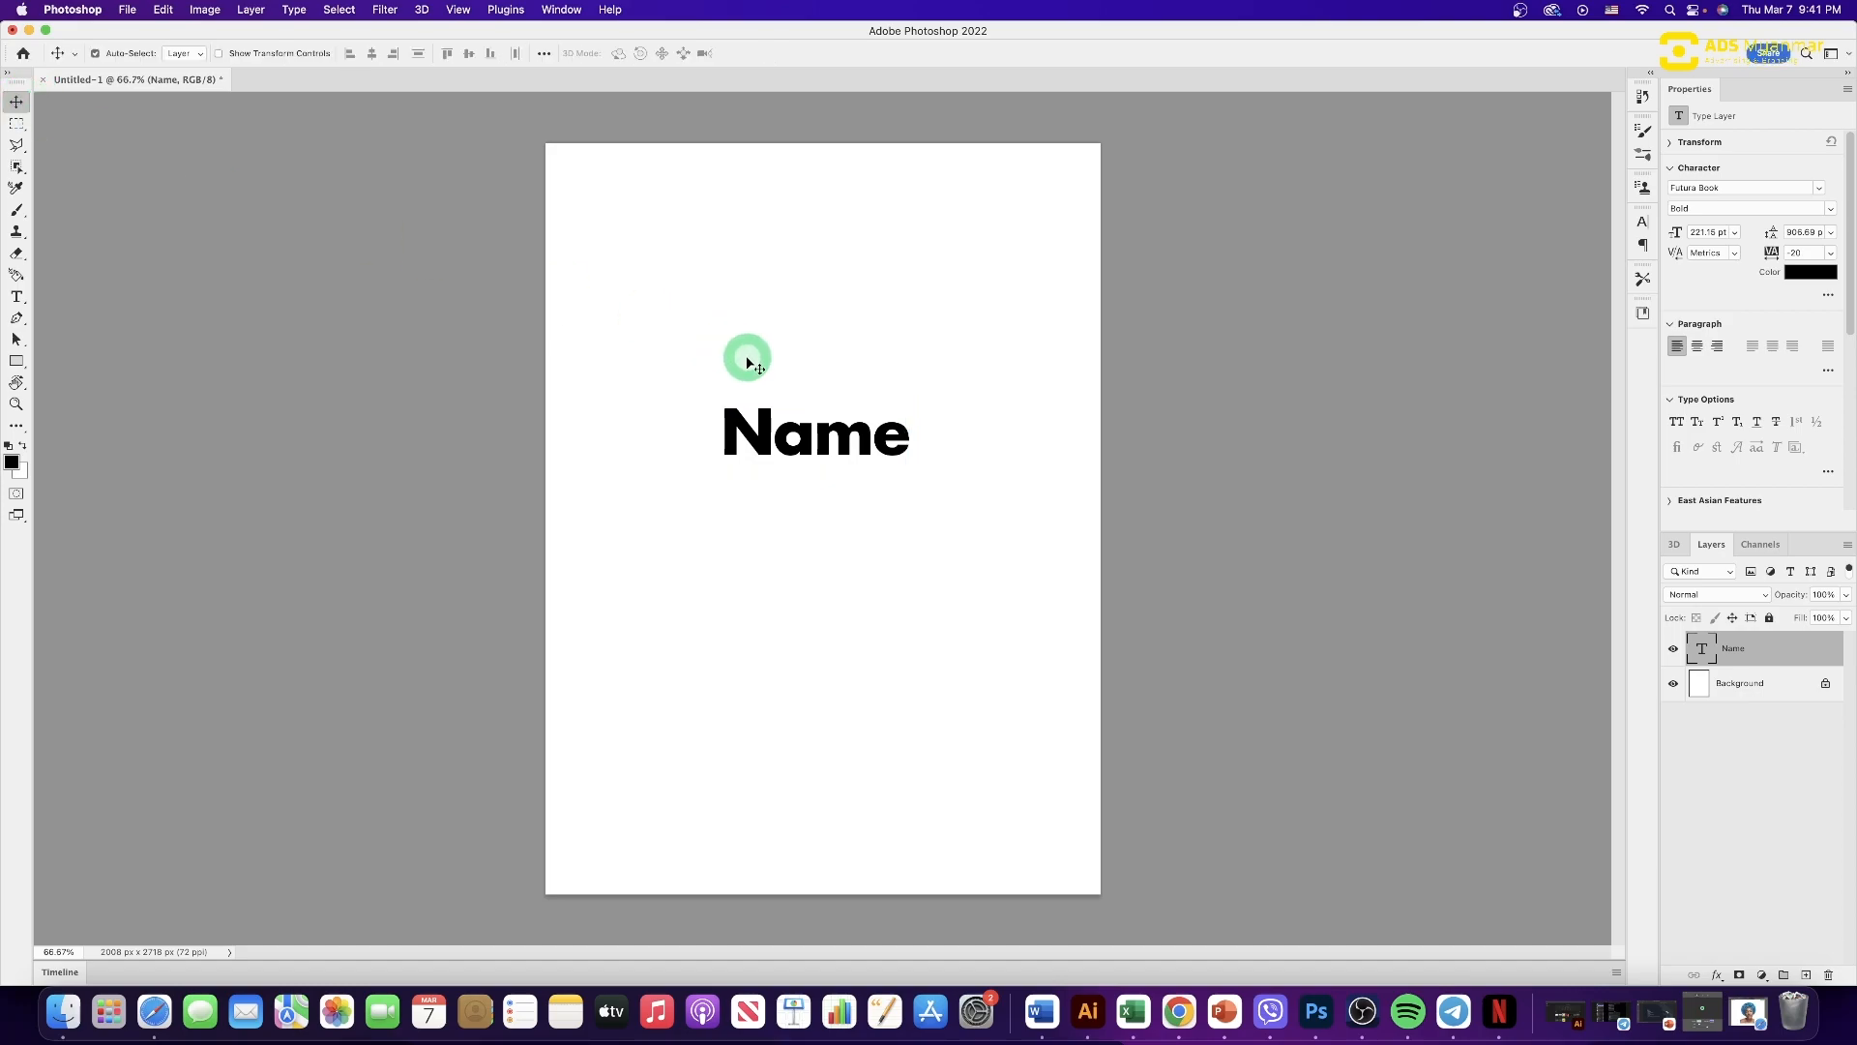
mouse_move(816, 427)
mouse_down()
mouse_move(821, 372)
mouse_move(822, 523)
mouse_move(816, 405)
mouse_move(851, 444)
mouse_move(794, 430)
mouse_up()
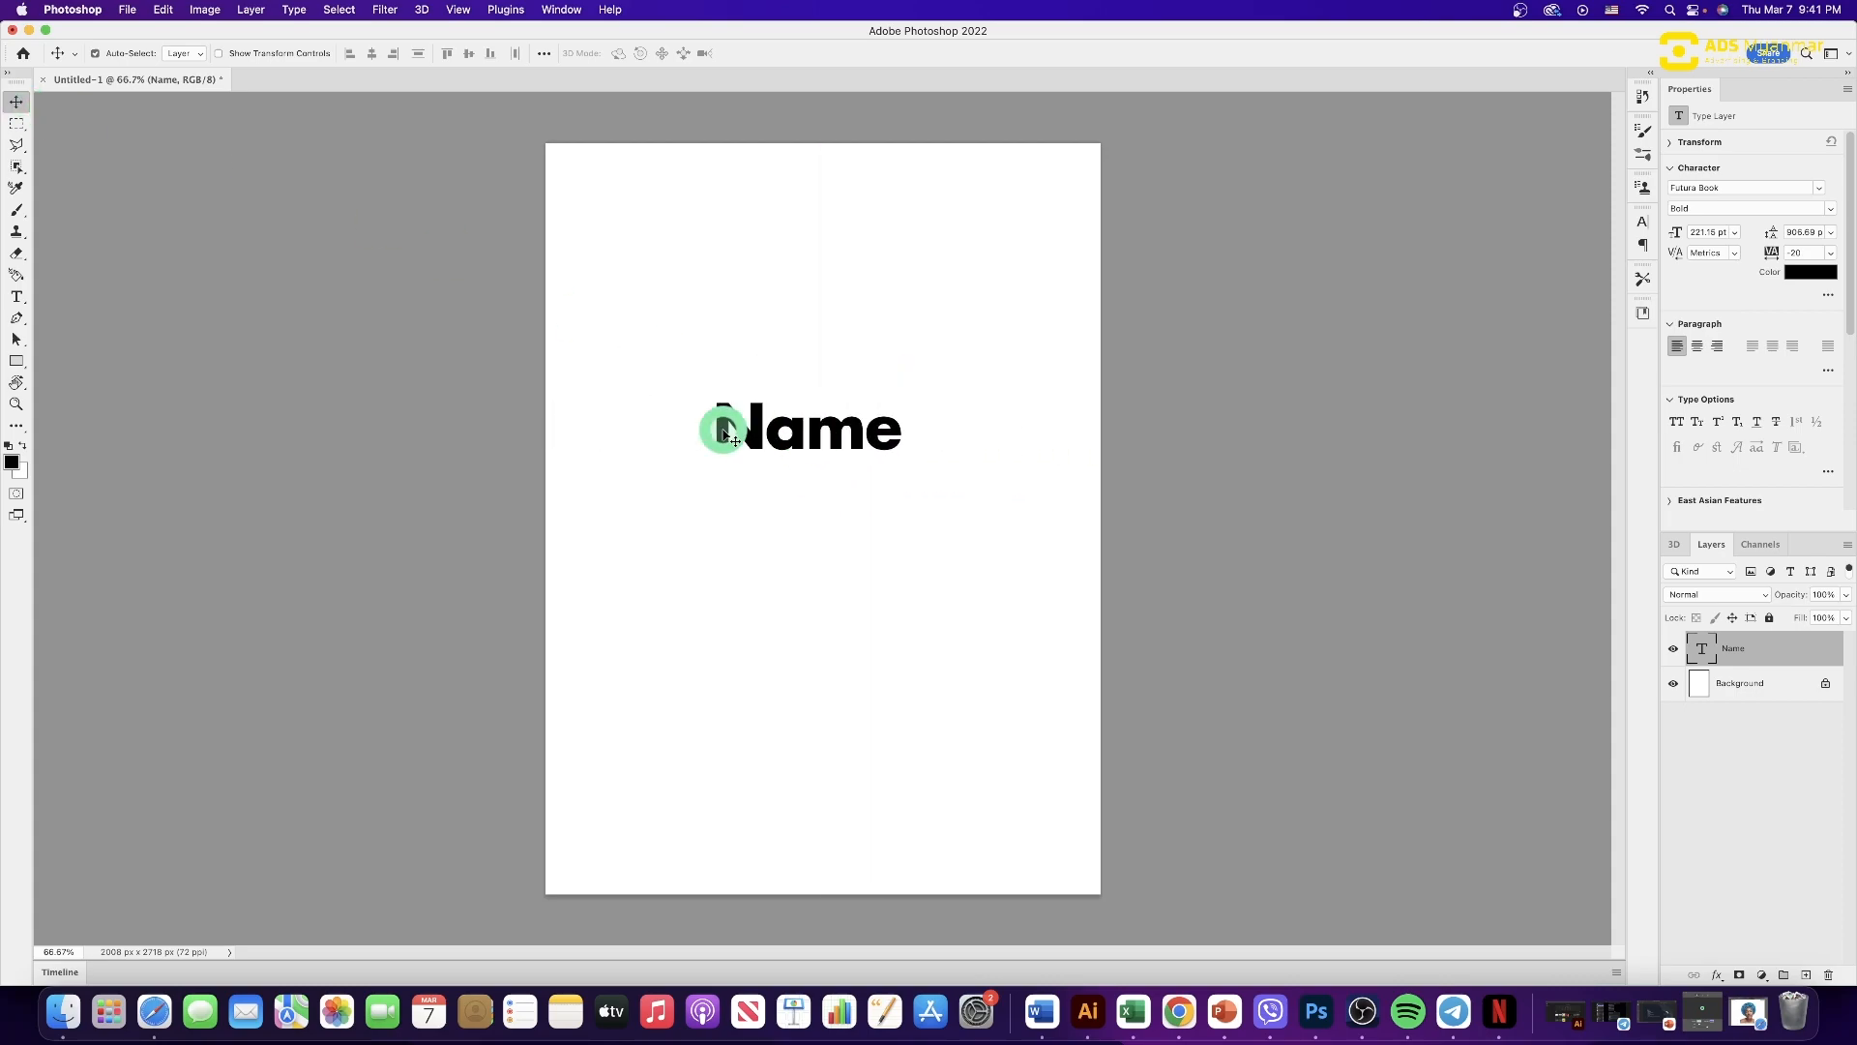
- Draw a rectangle about 848 by 743 px below the "Name" text
click(15, 356)
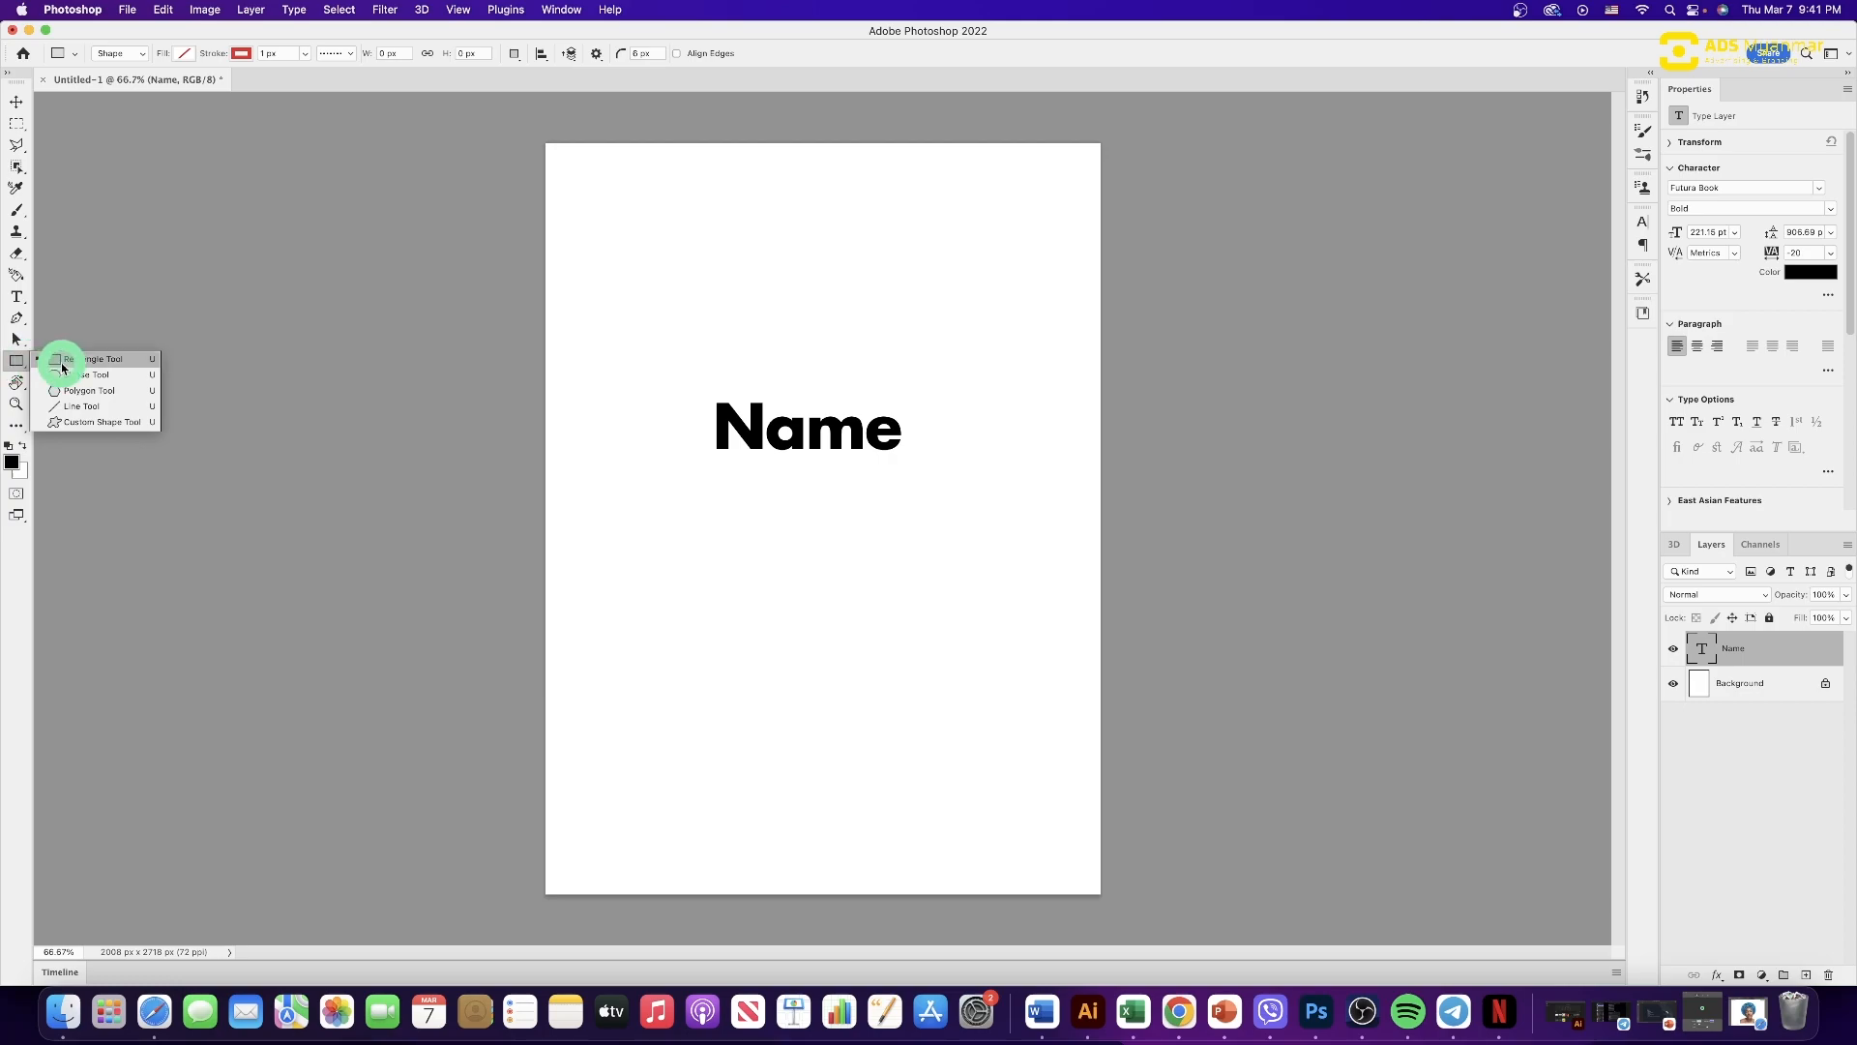
click(62, 364)
drag(702, 550, 935, 755)
click(677, 667)
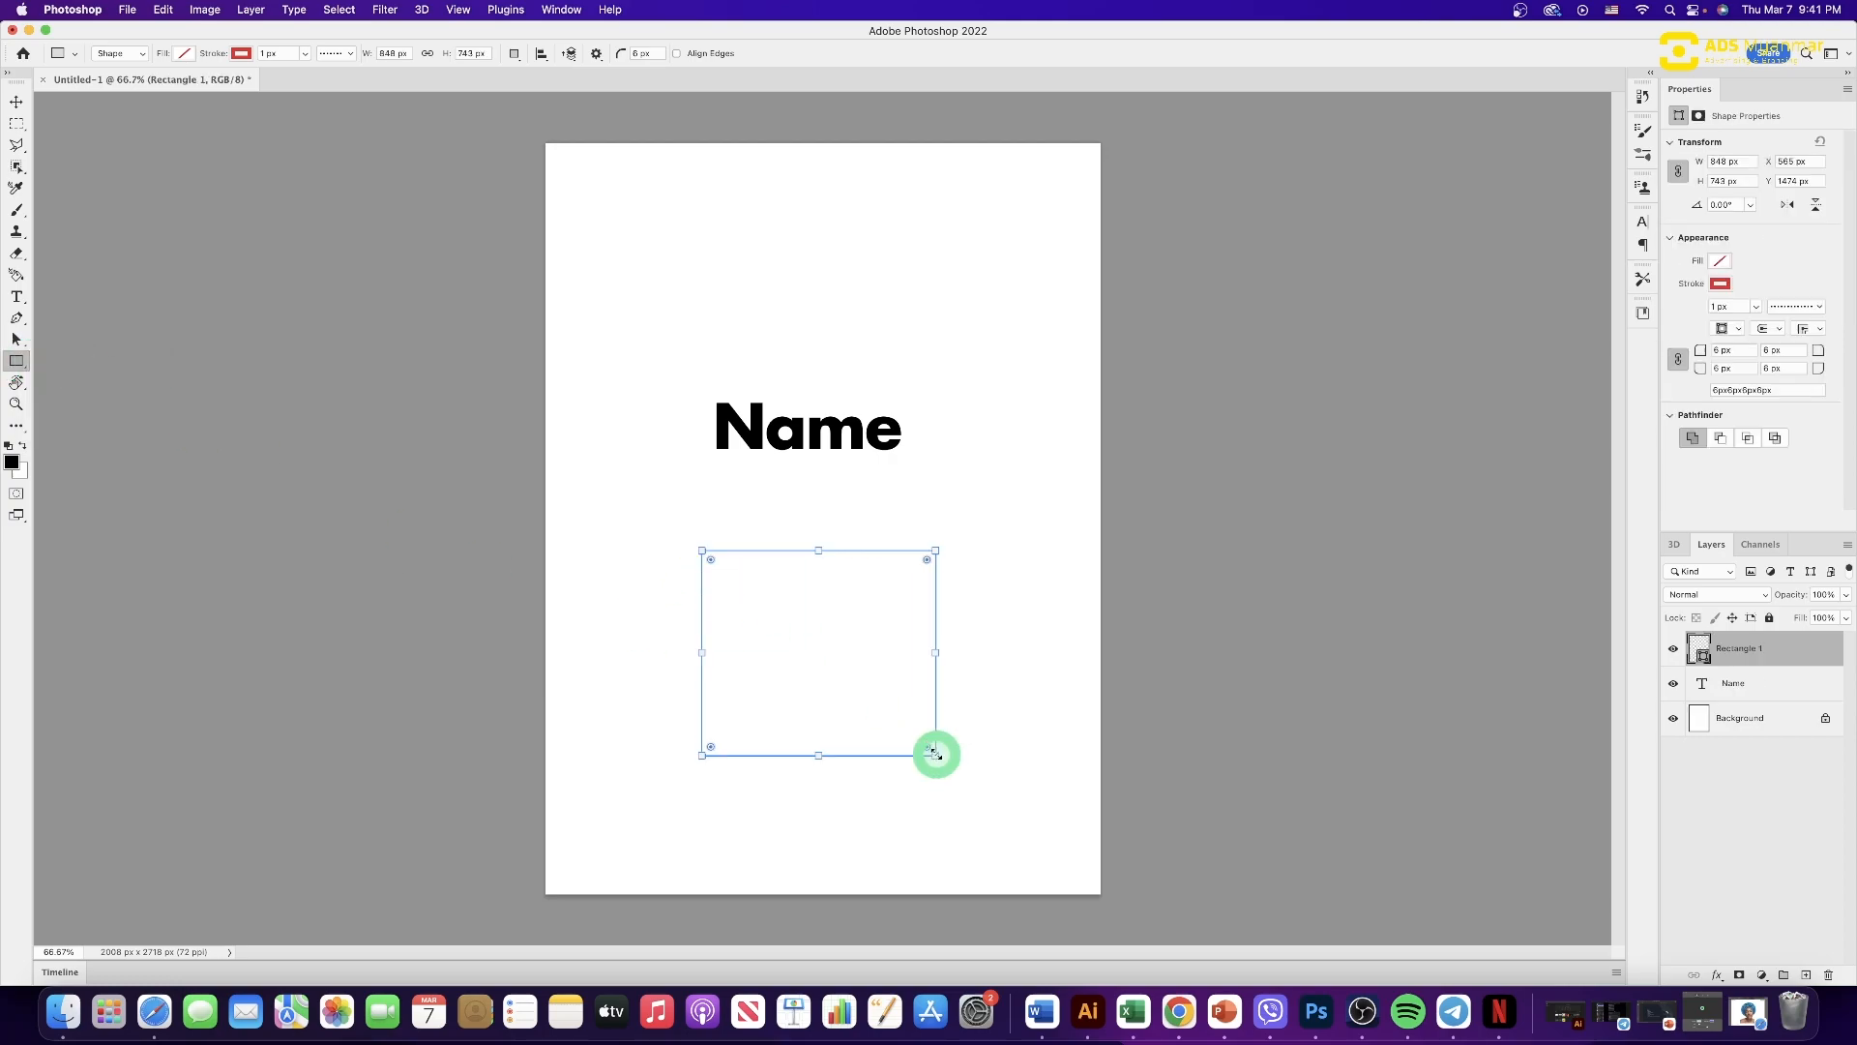
- Give the rectangle a yellow stroke and a brown fill from the recently used colors
click(1720, 283)
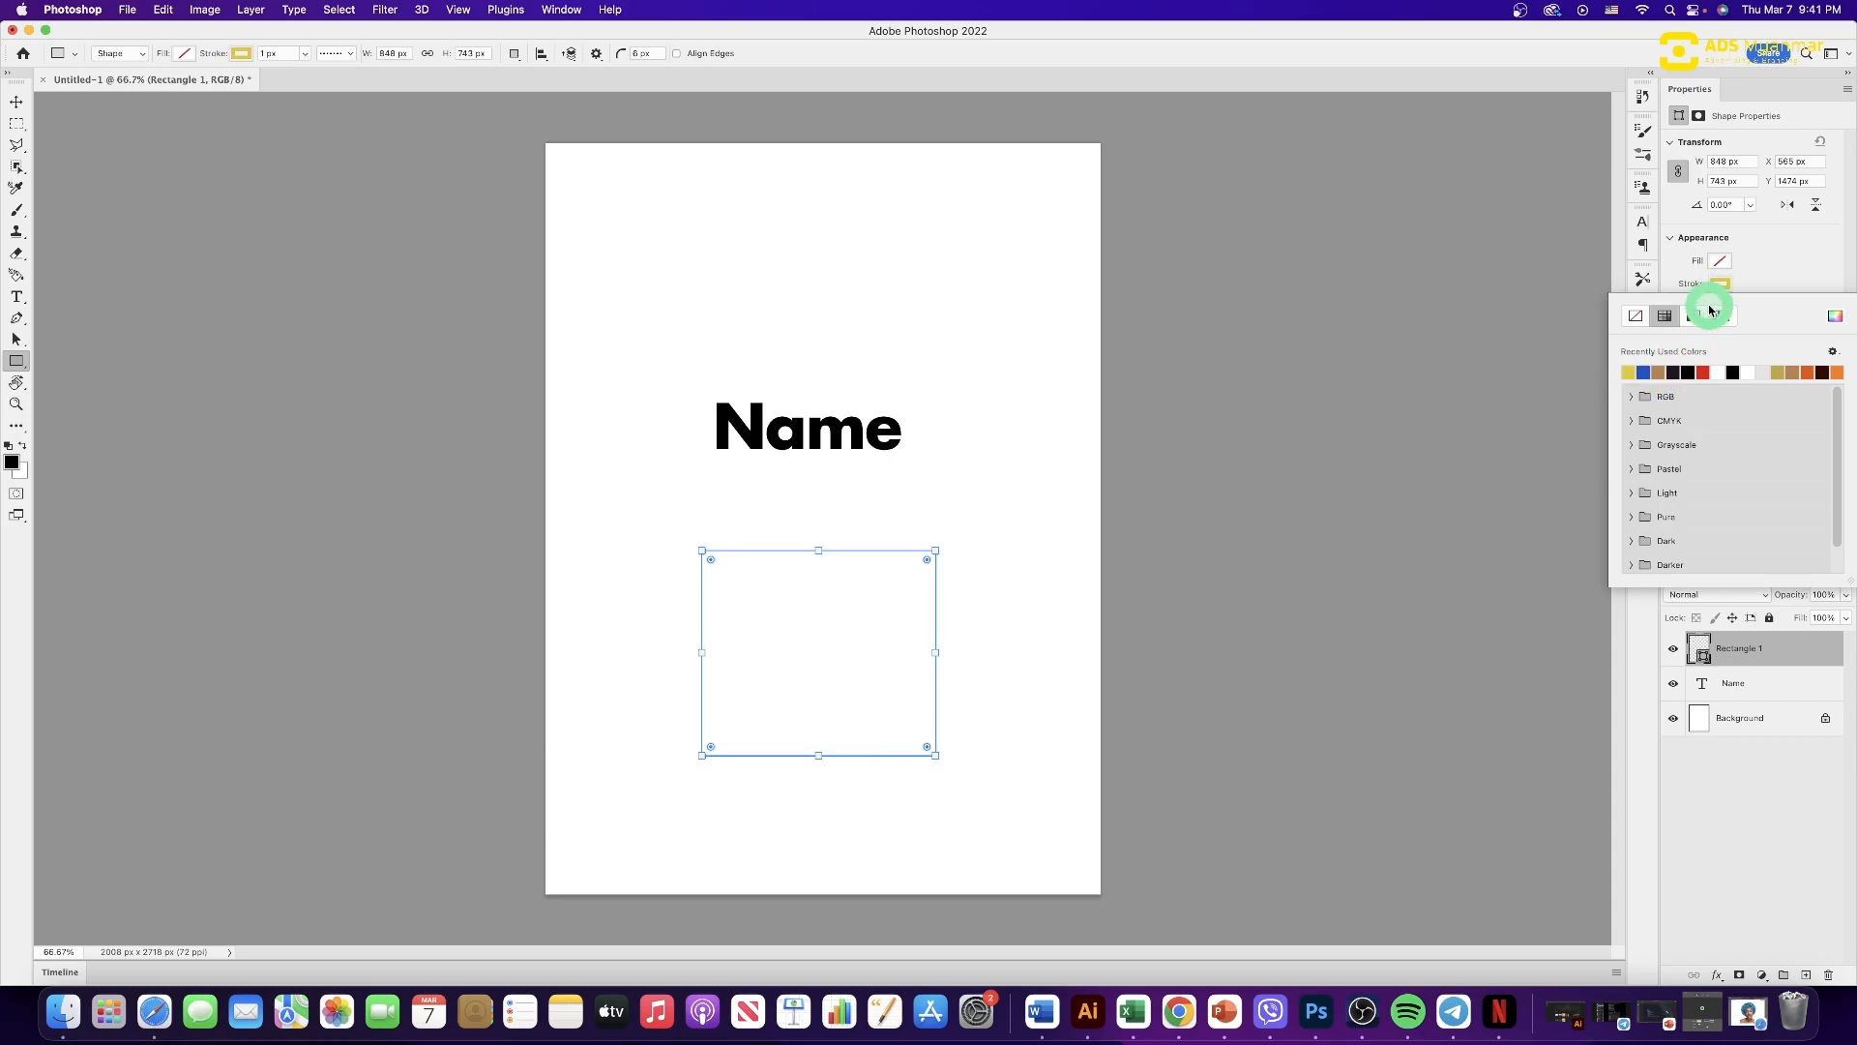
click(1720, 260)
click(1662, 349)
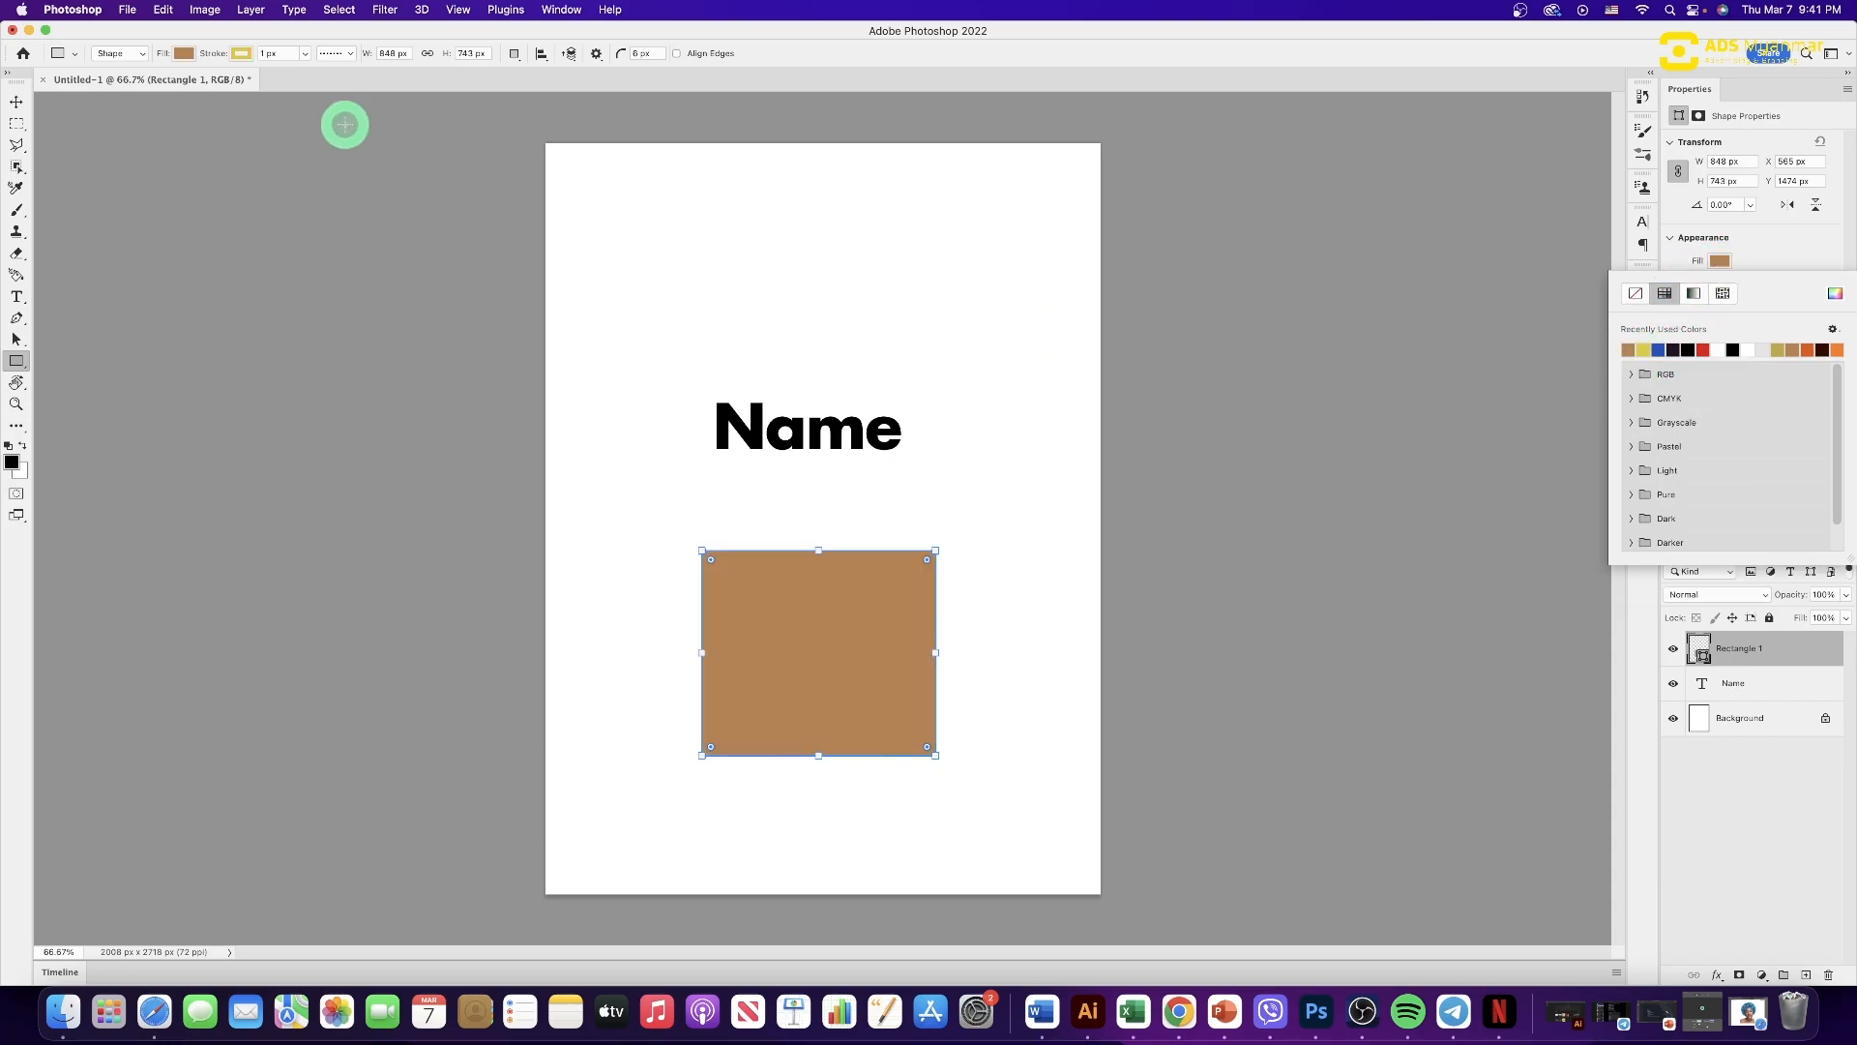
- Draw a second, upright rectangle about 353 by 632 px and move it to the upper right of the page
drag(829, 611, 1005, 441)
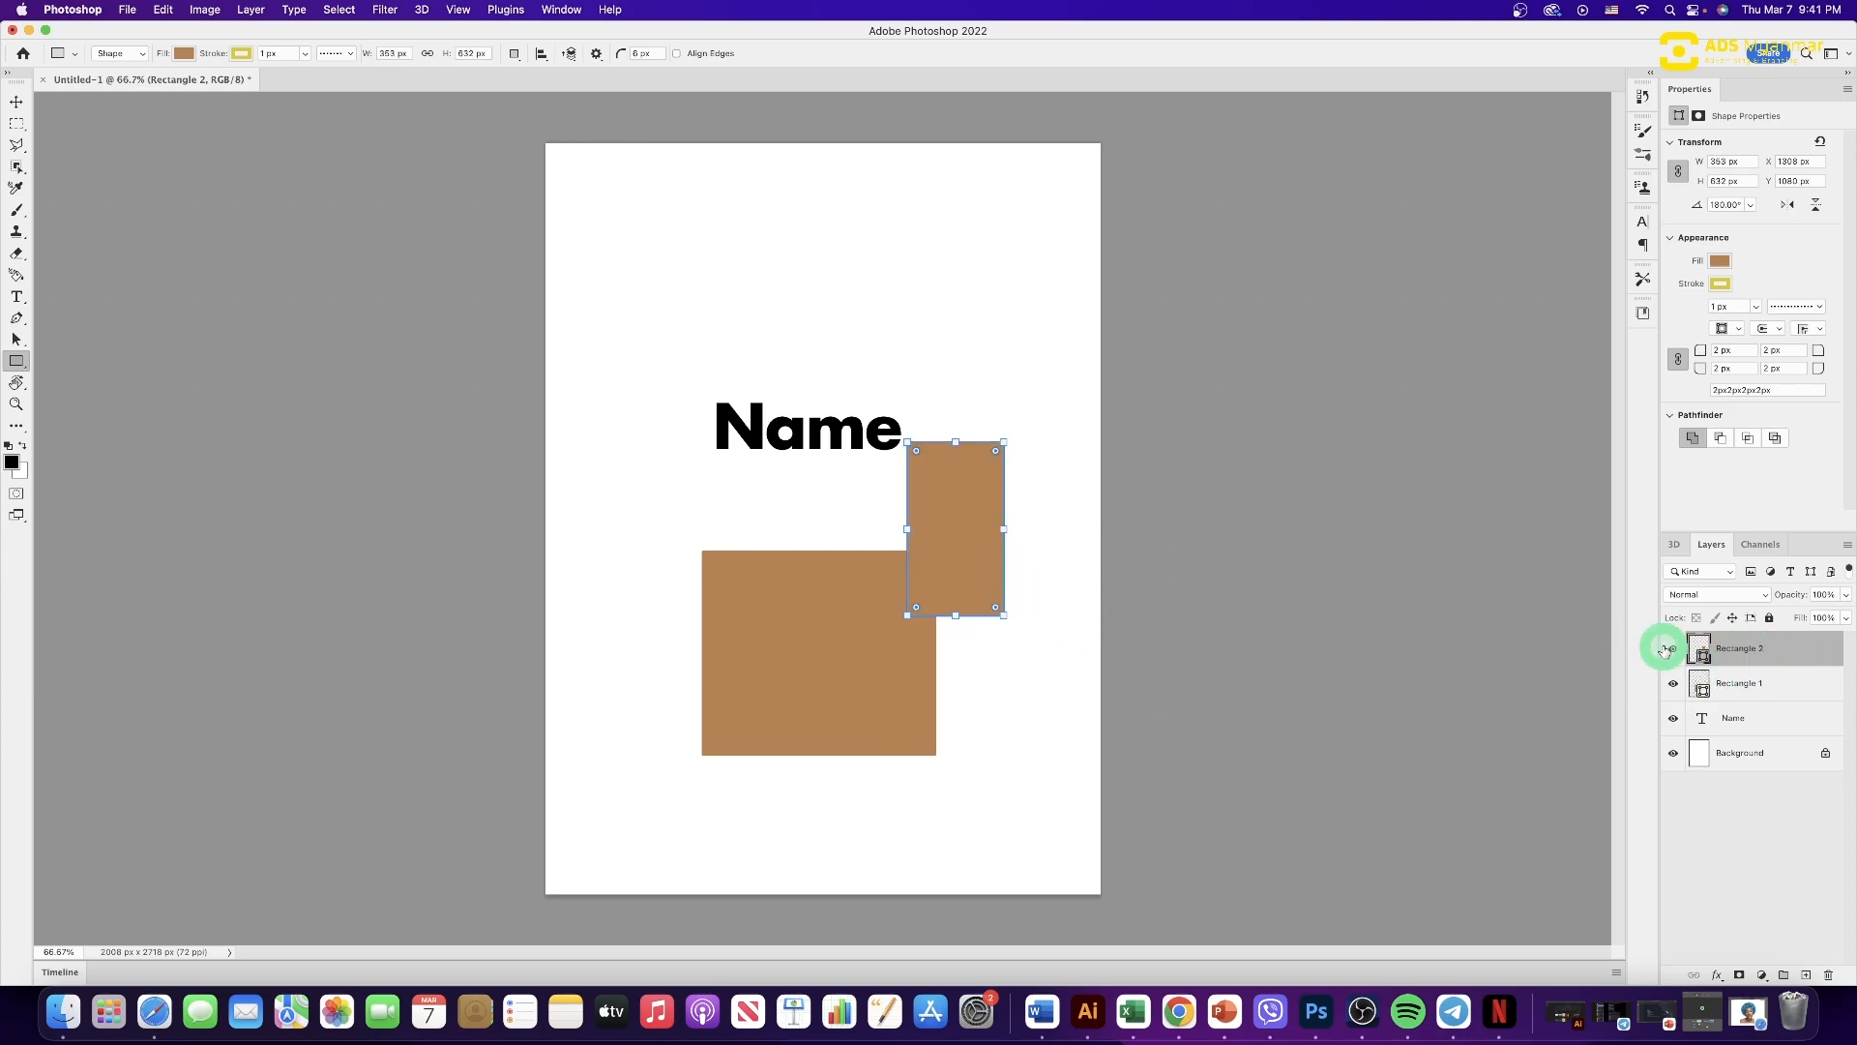
click(17, 103)
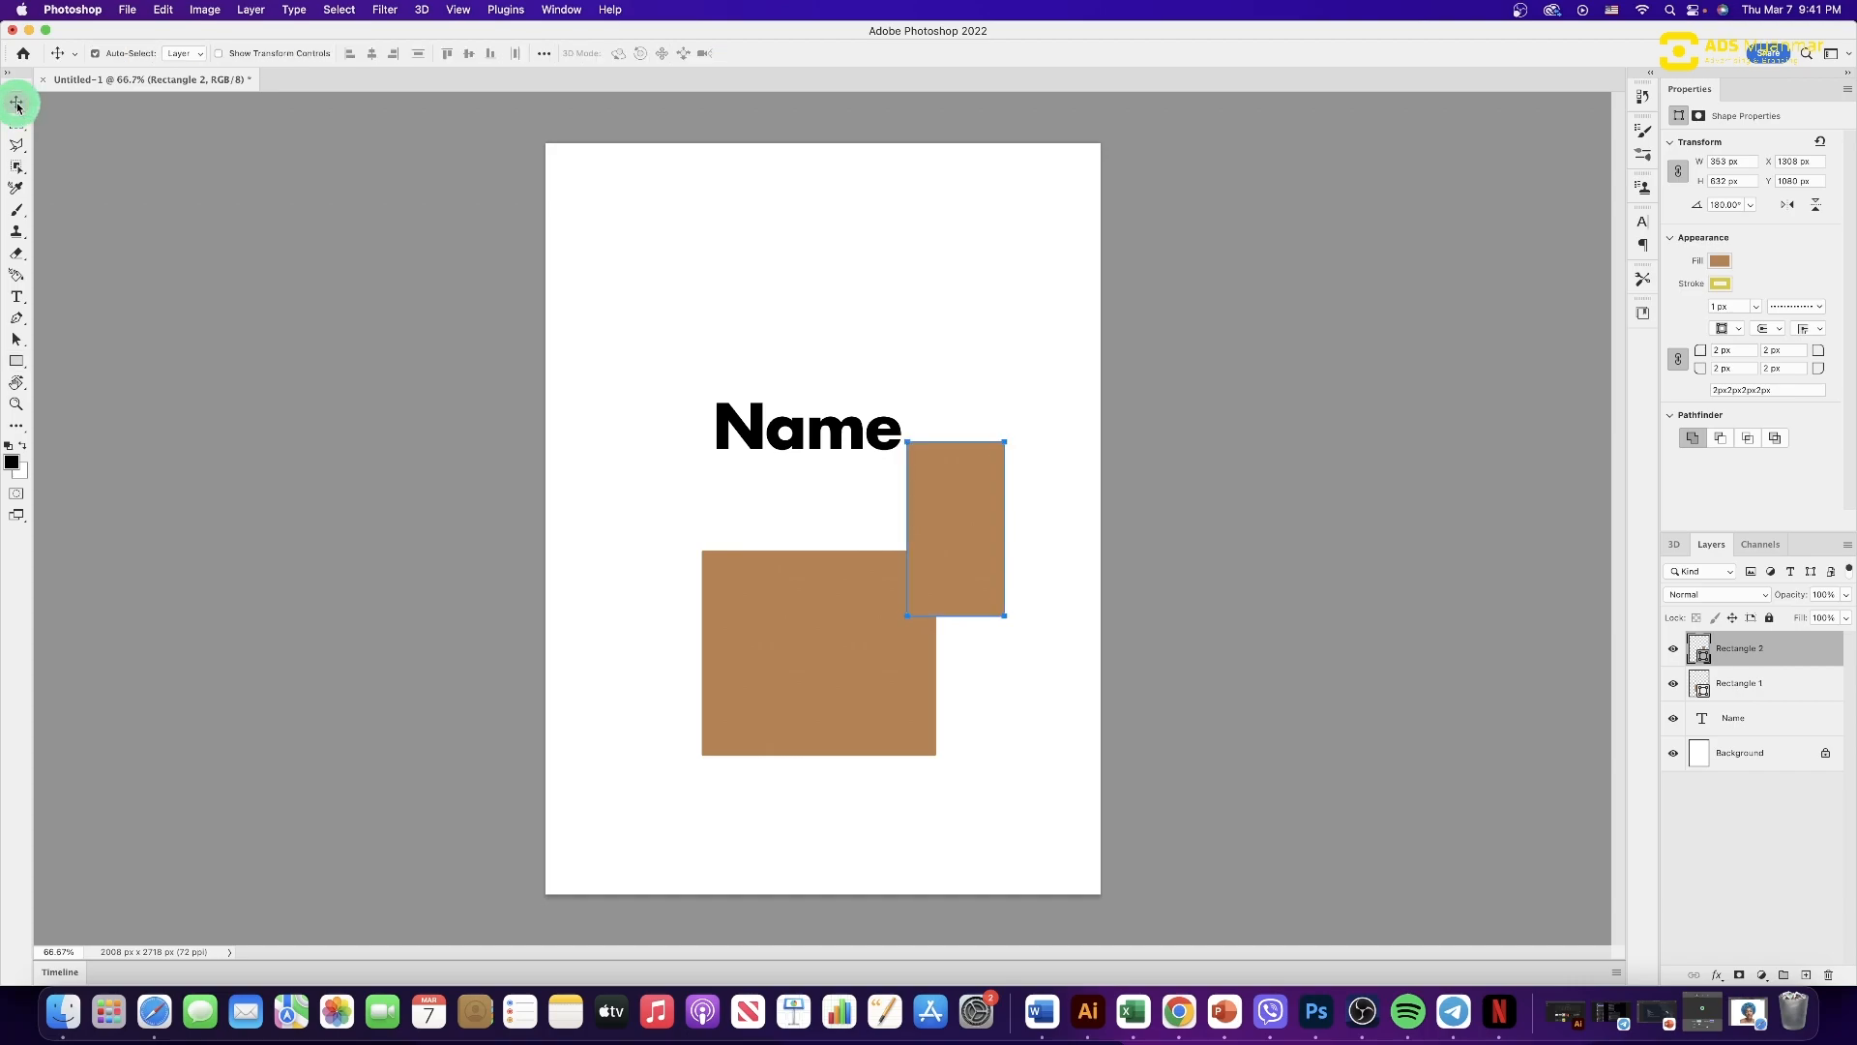
drag(983, 522, 1024, 332)
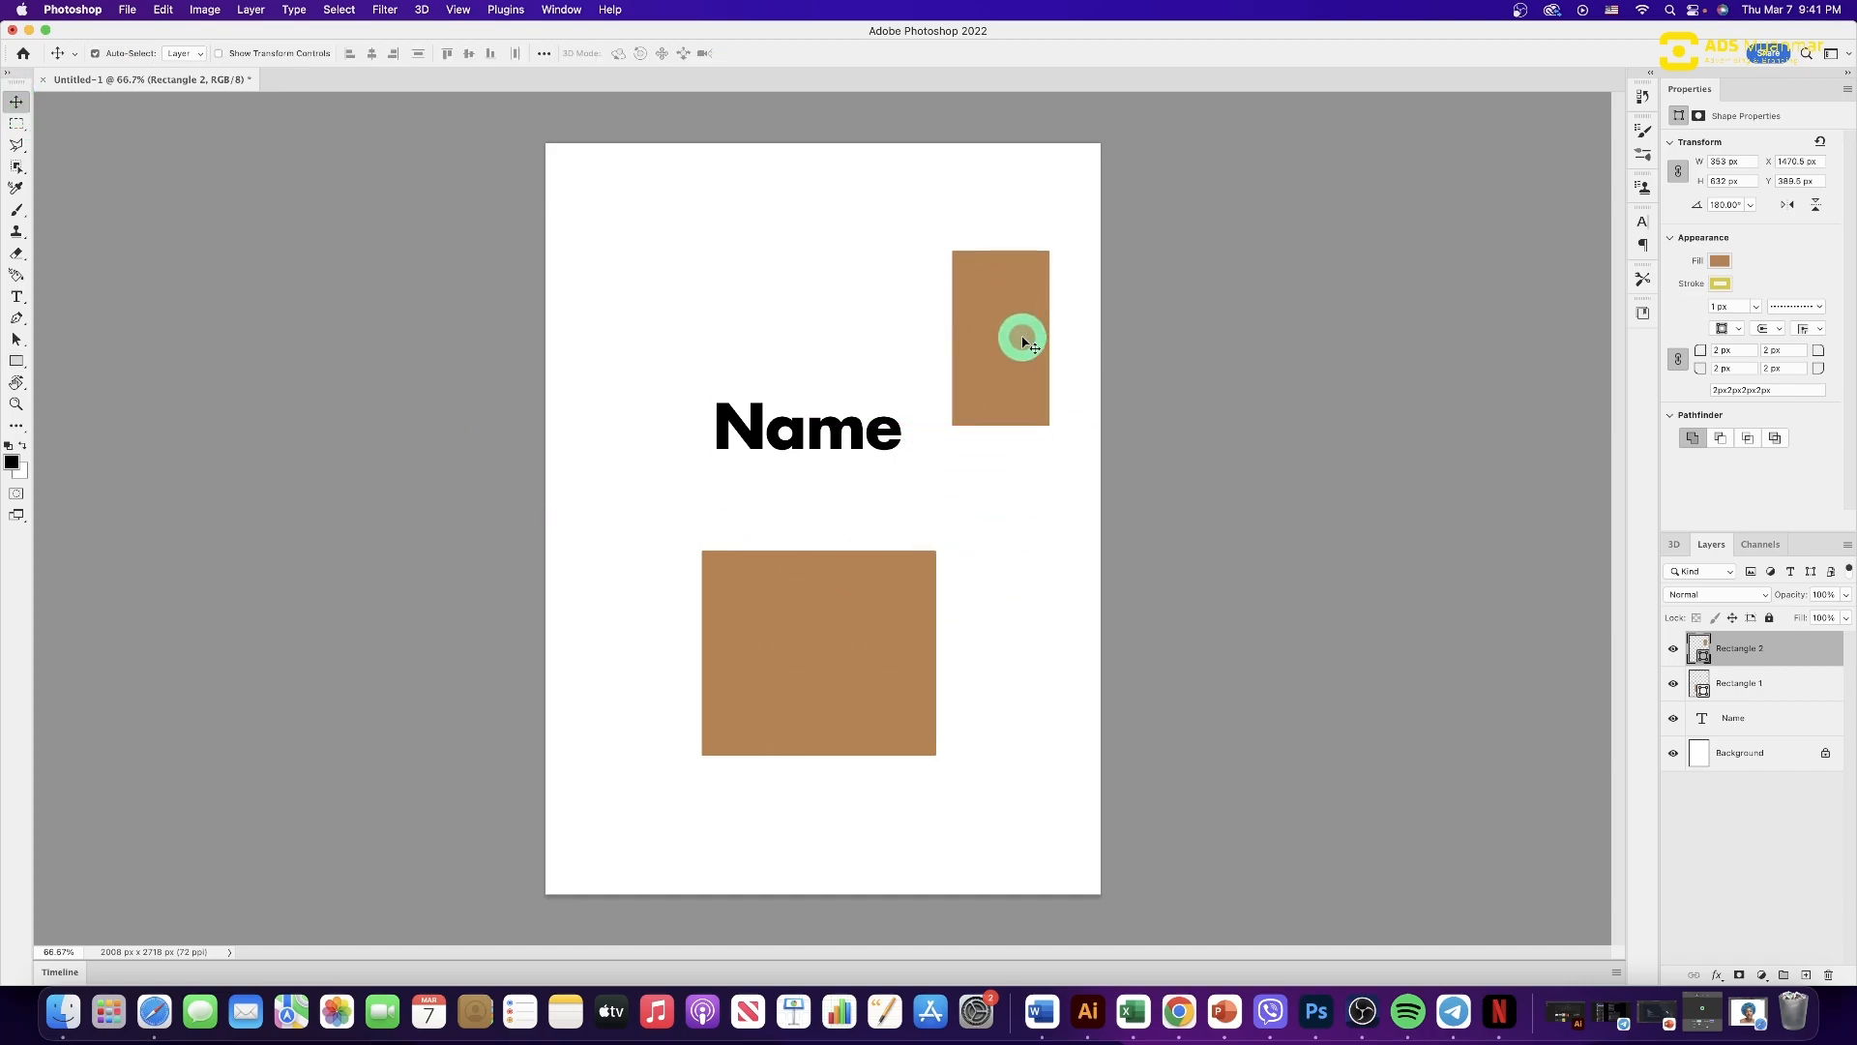
- Move the "Name" text up beside the small rectangle and place the large rectangle directly beneath the text
drag(858, 651, 970, 564)
drag(864, 432, 890, 281)
drag(956, 547, 839, 404)
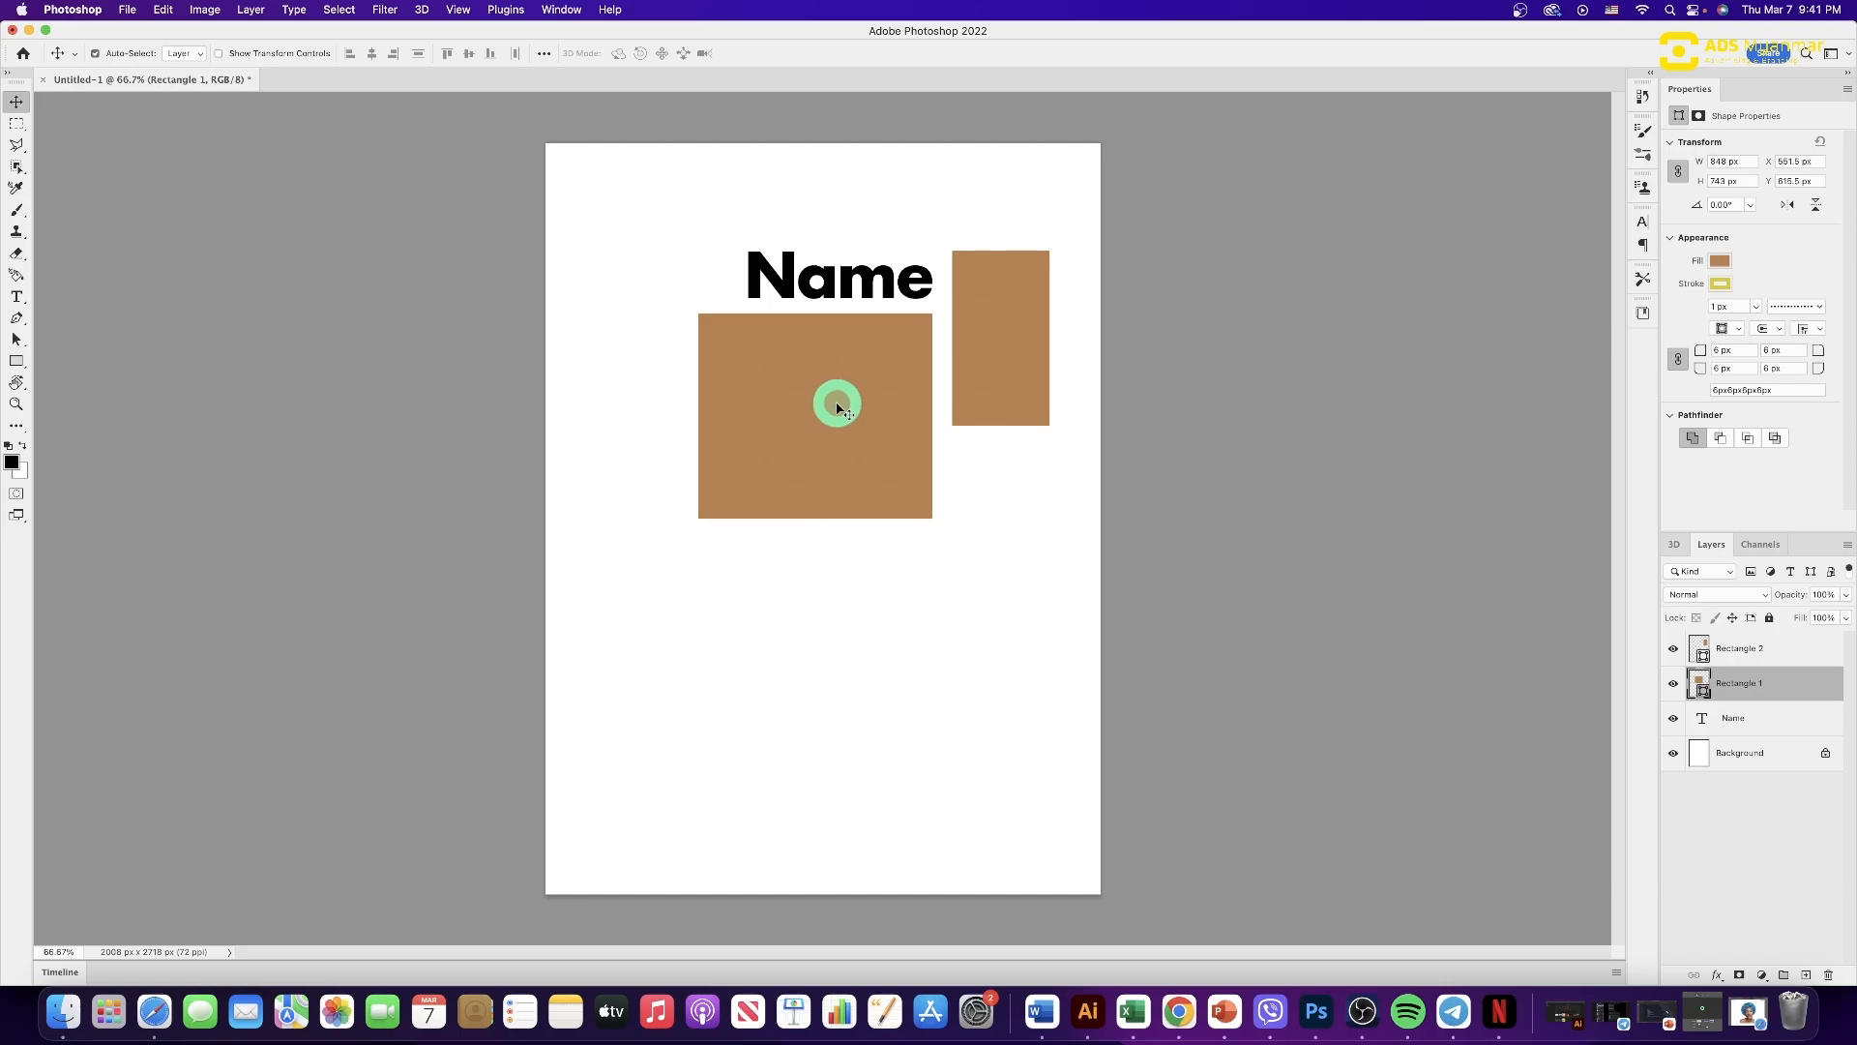
- Select each layer in turn from Rectangle 2 down to Background, ending with the large rectangle on the canvas
click(1738, 646)
click(1755, 697)
click(1747, 721)
click(1741, 754)
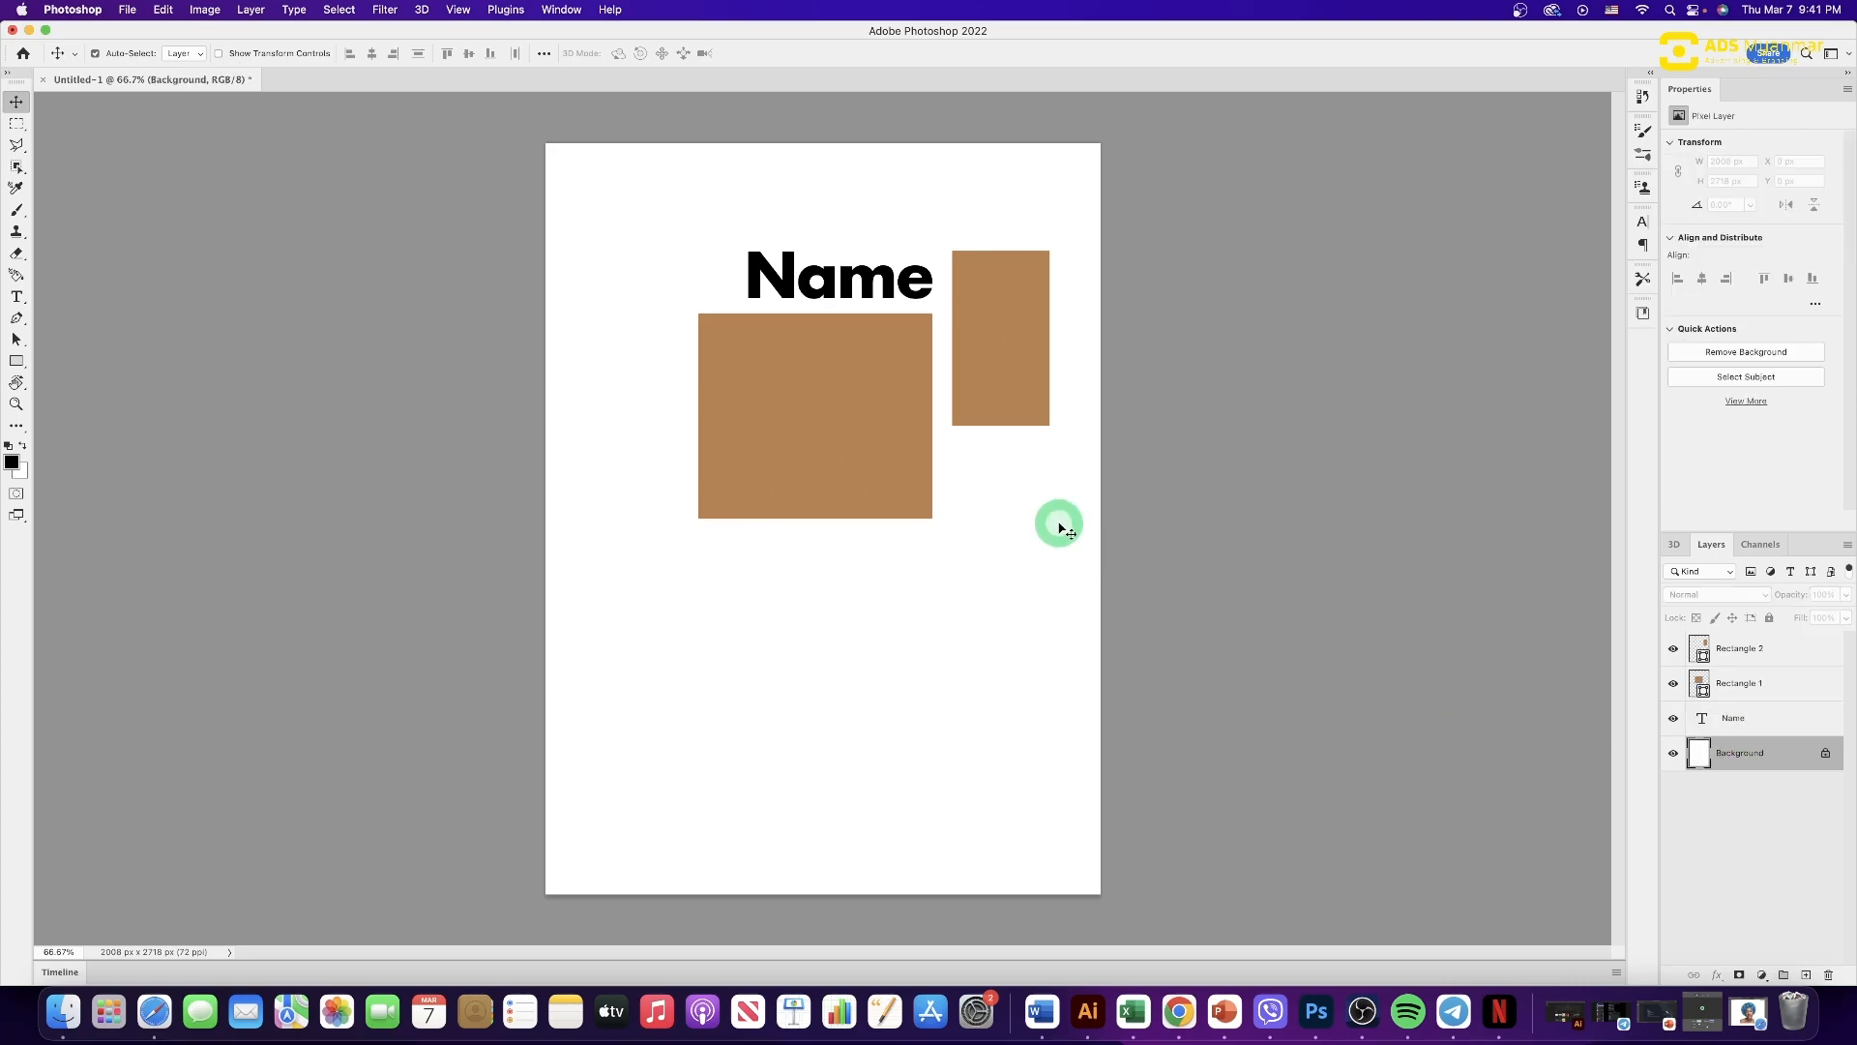
click(868, 453)
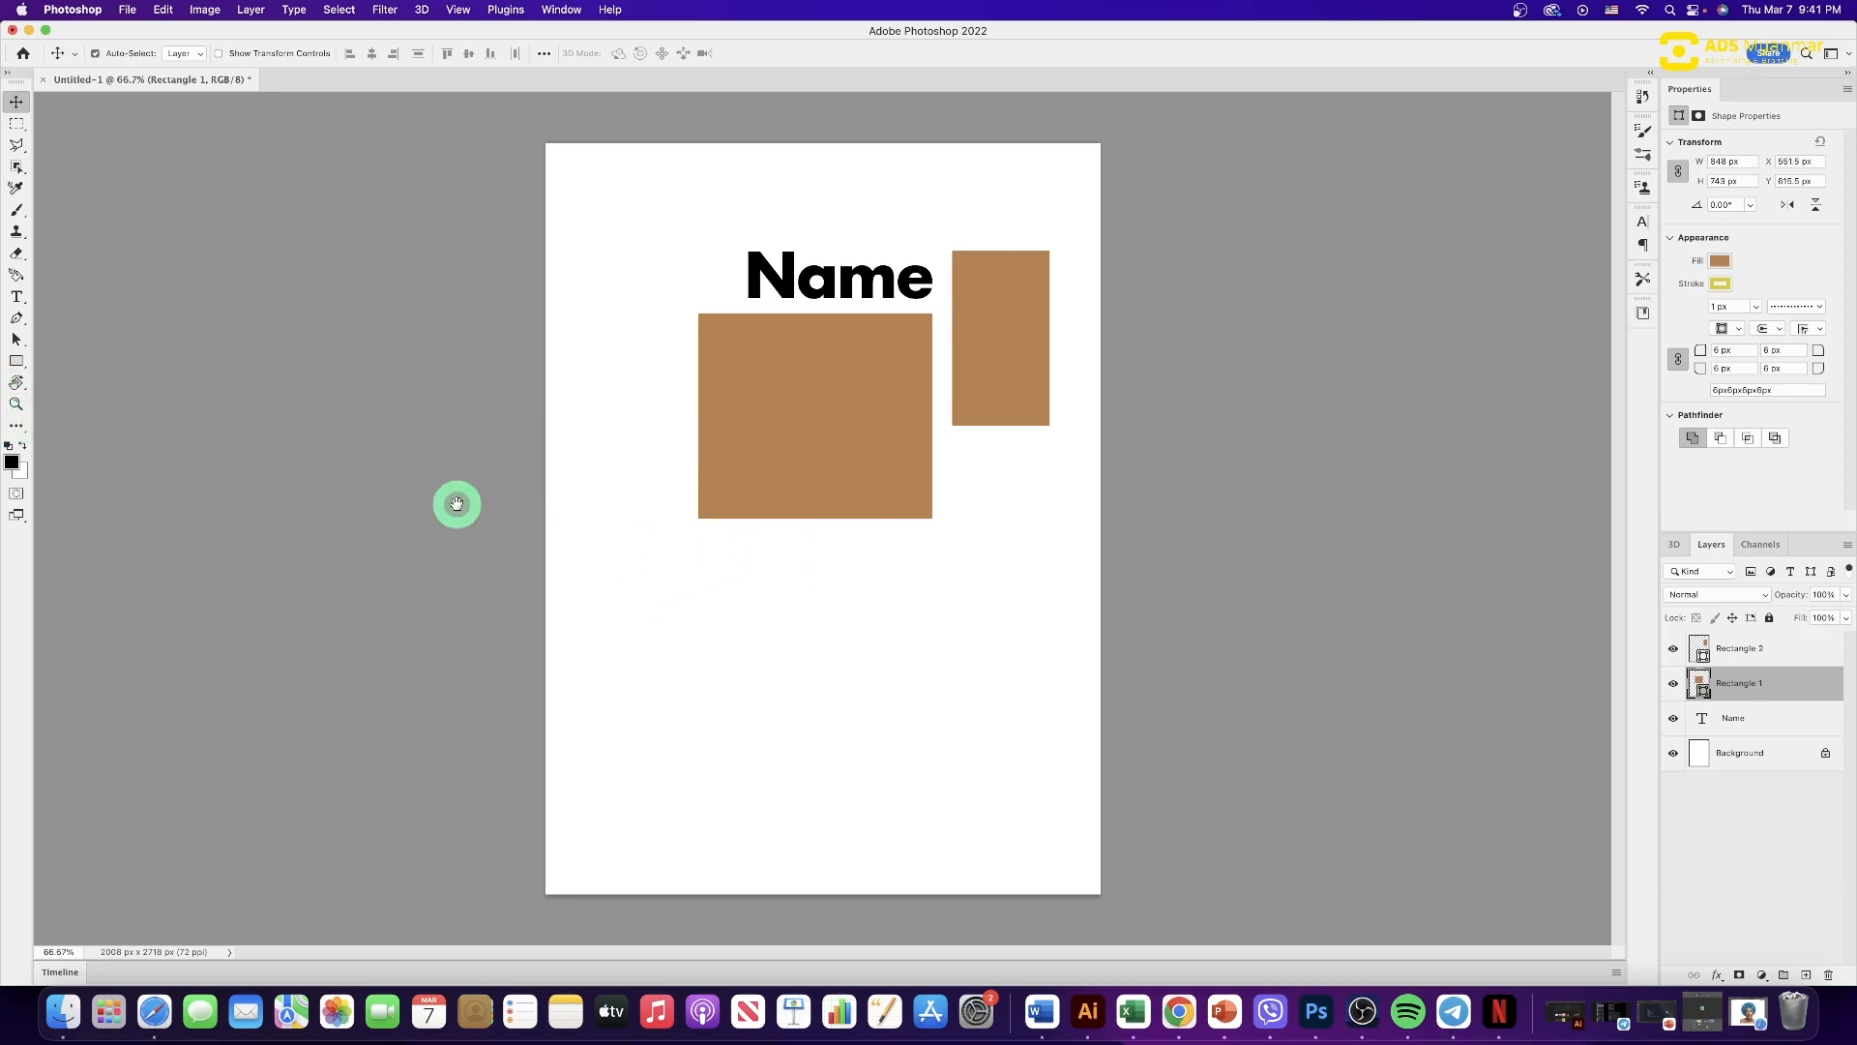
- Switch to the Hand tool and magnify the canvas to 400% around the large rectangle
click(16, 426)
click(15, 384)
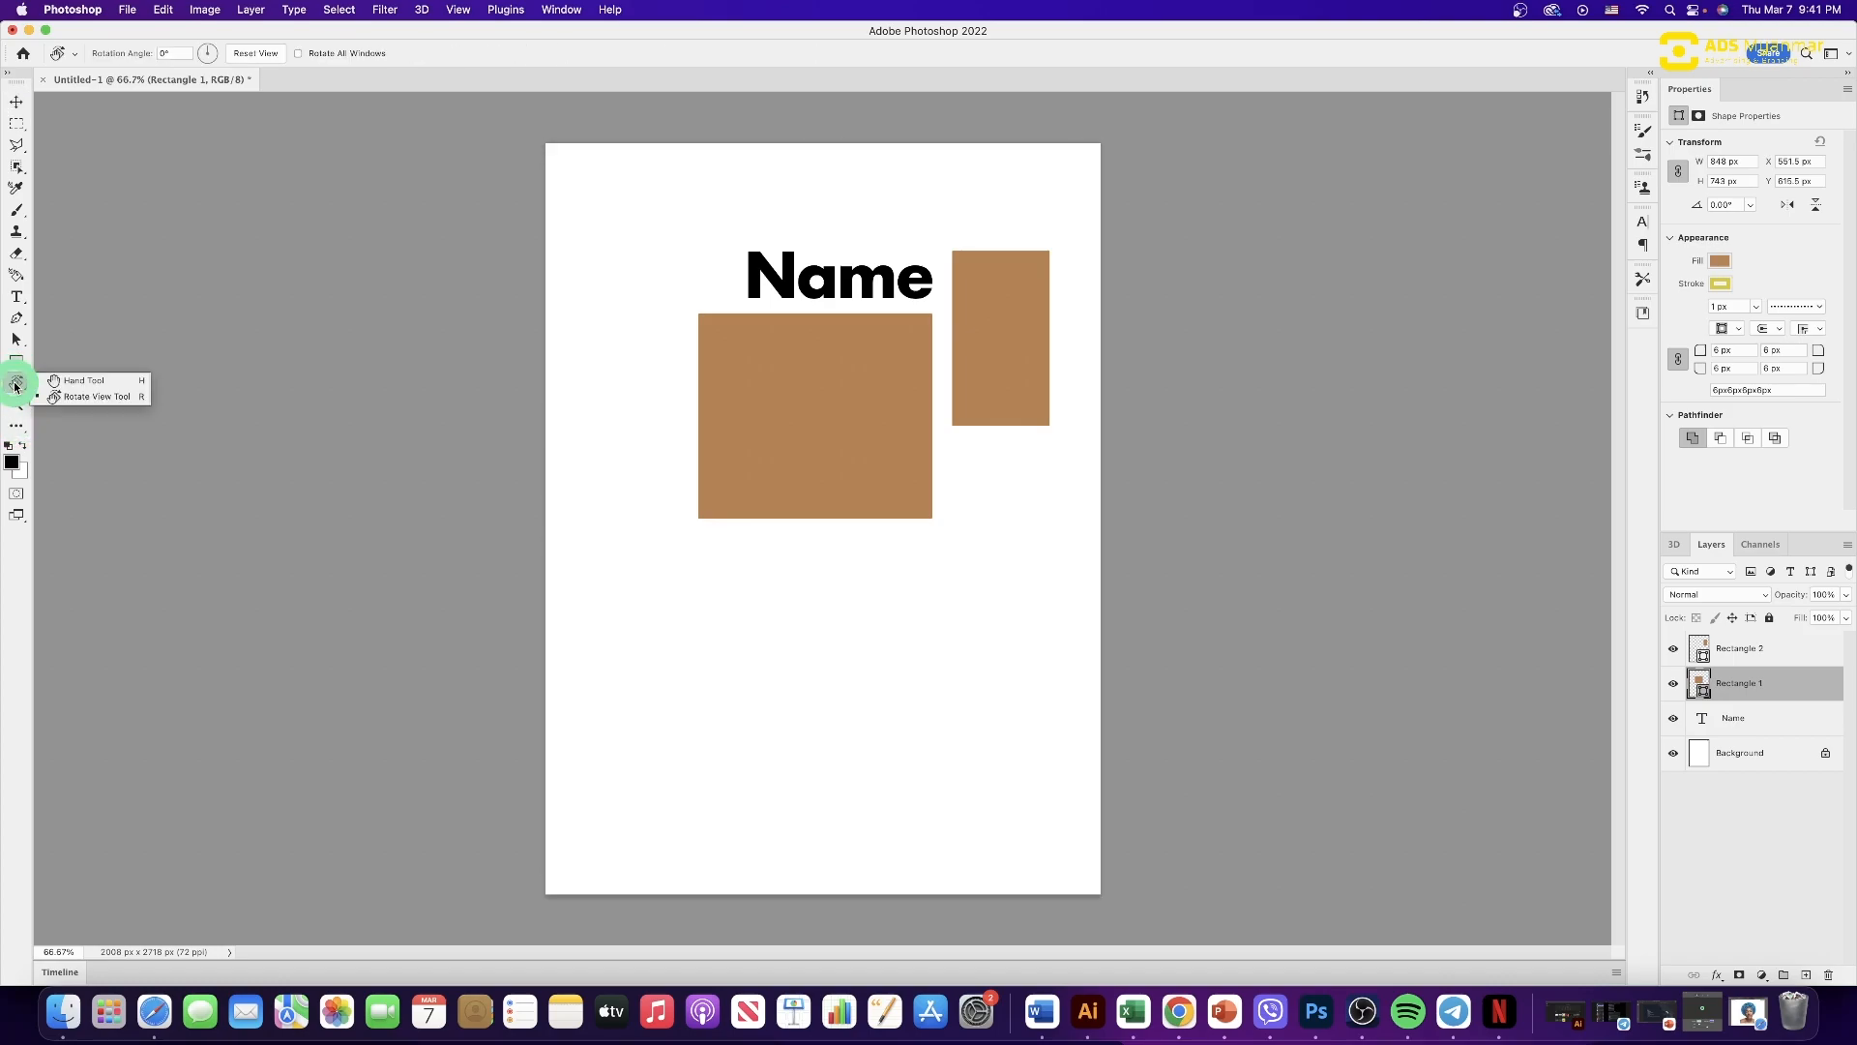
click(91, 380)
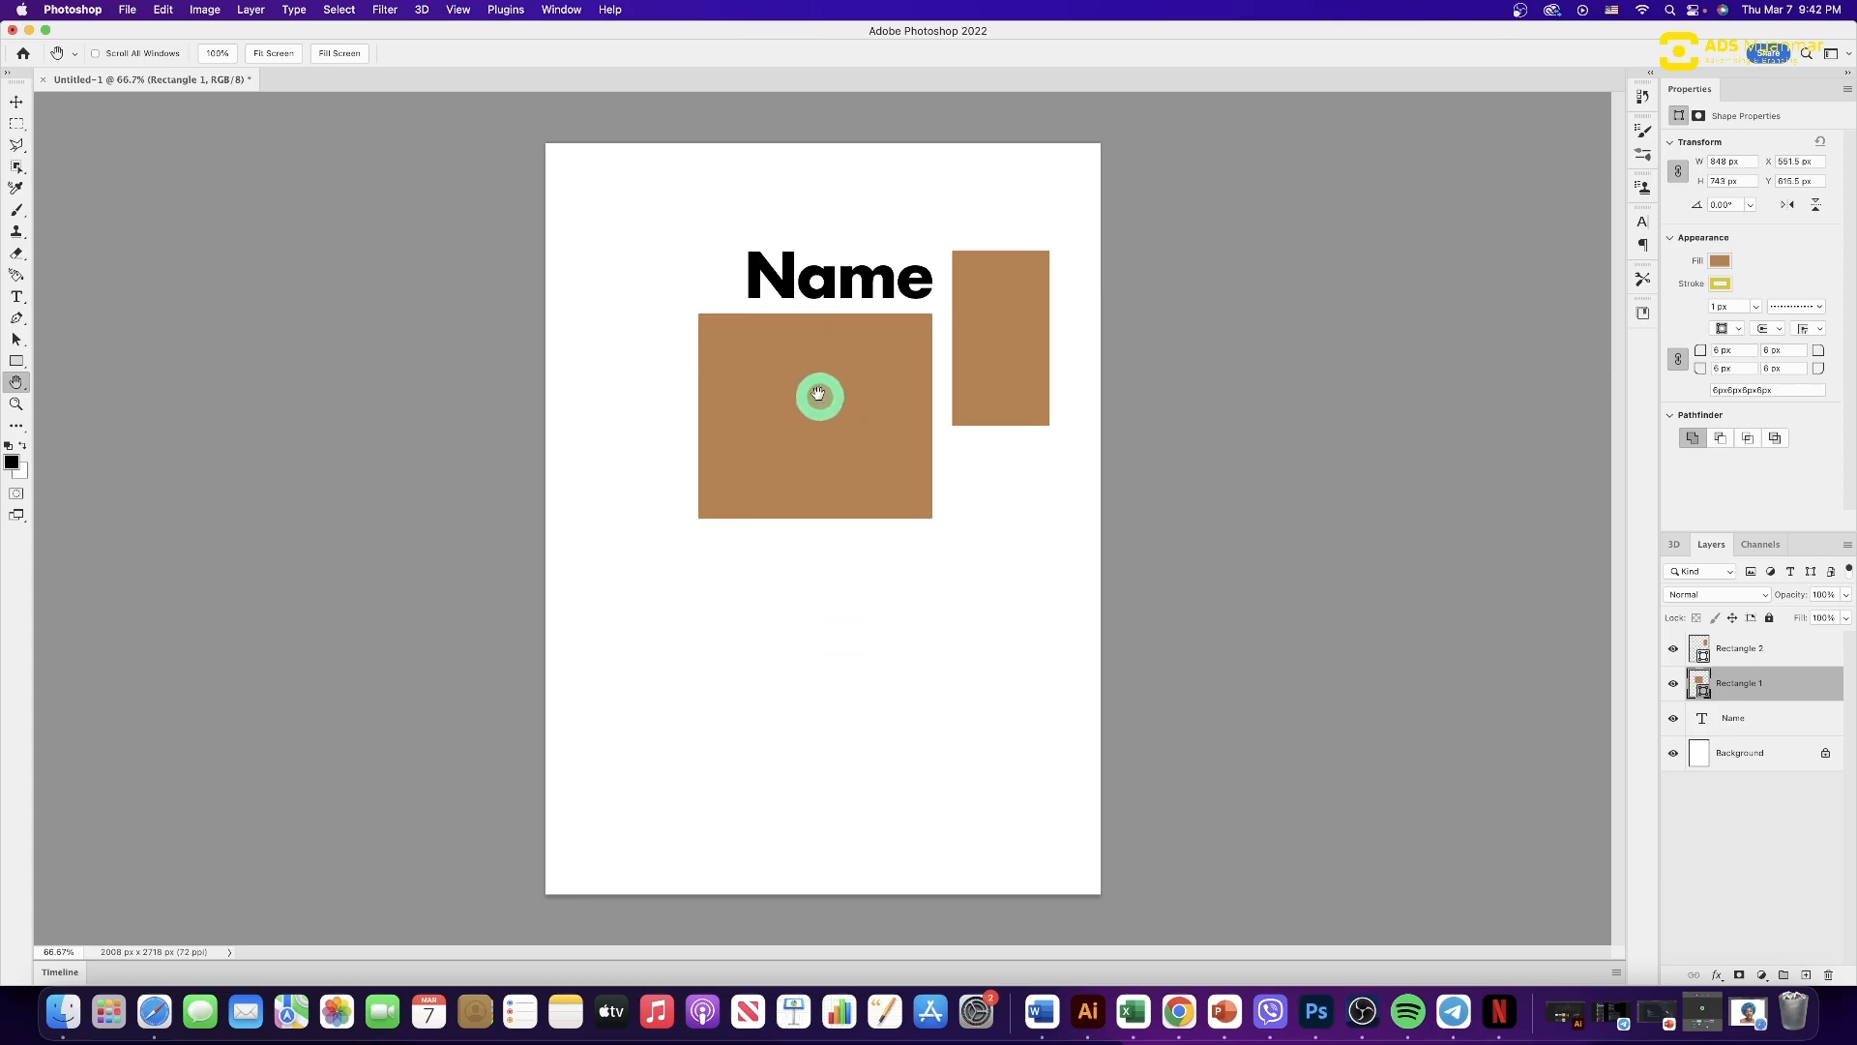
click(830, 456)
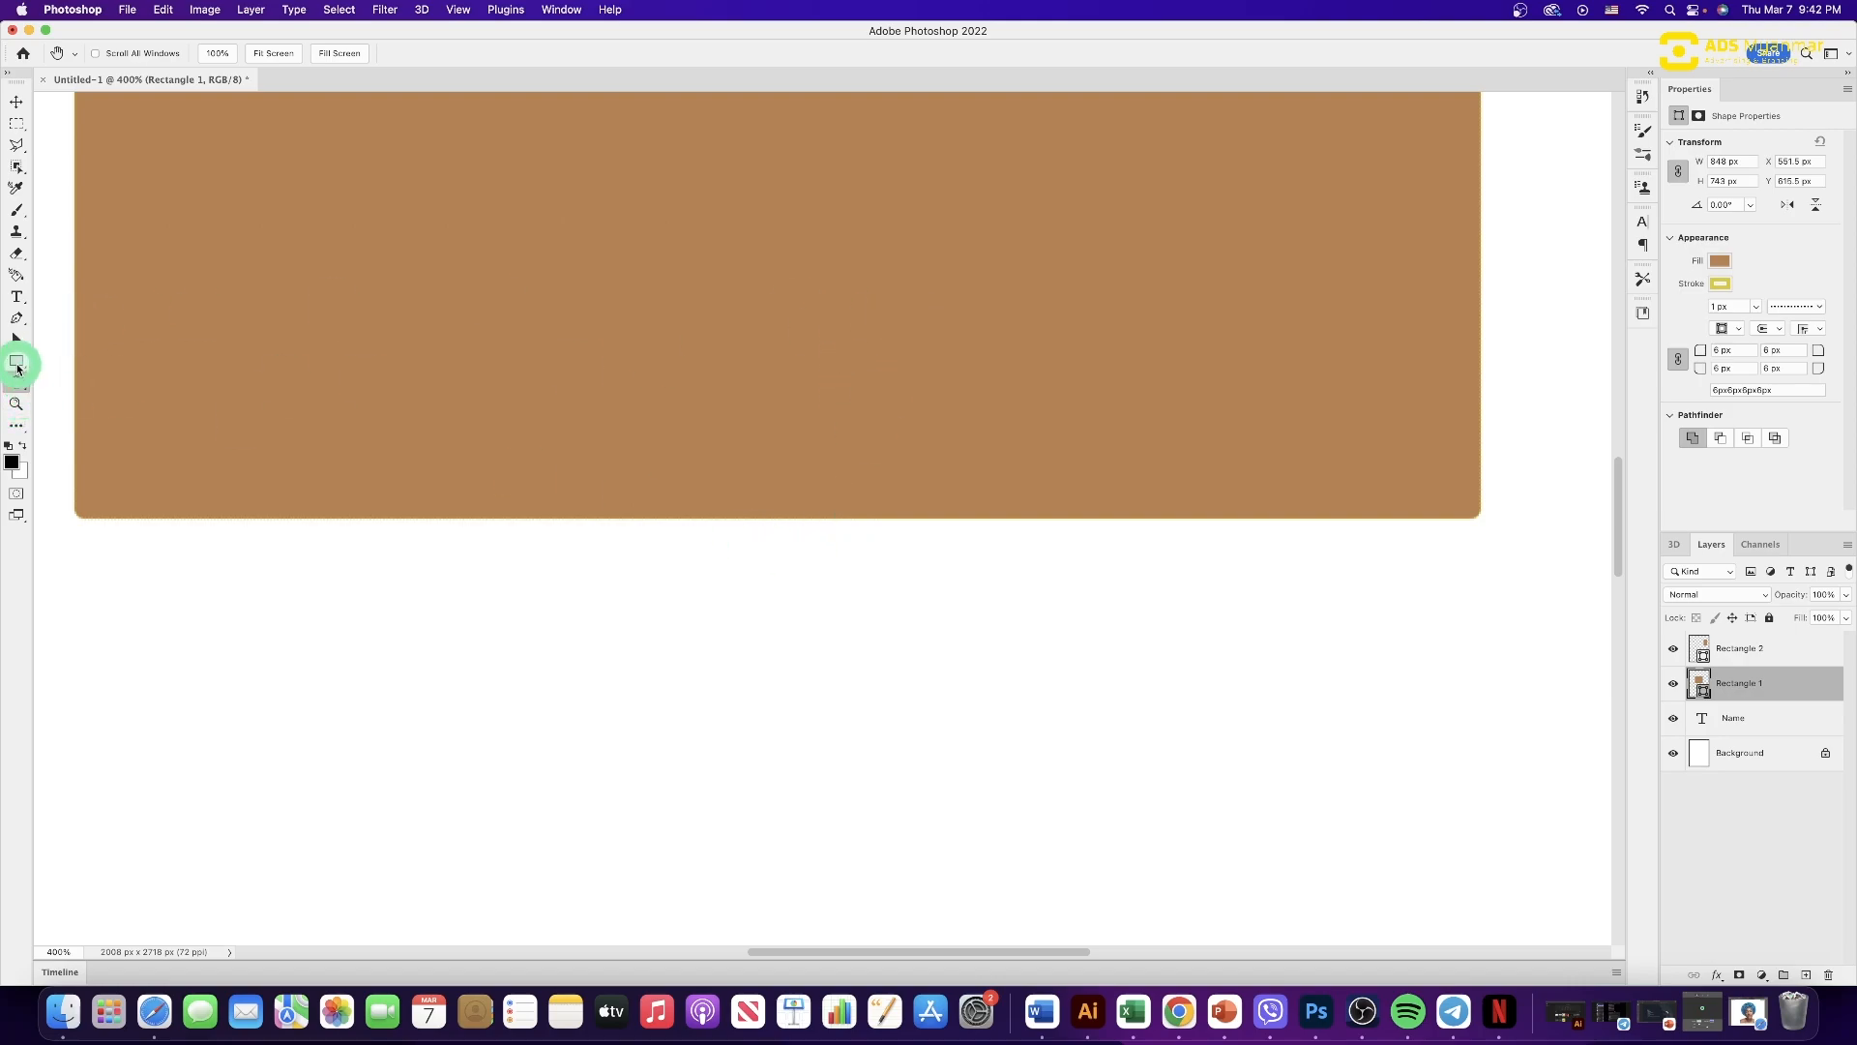
- With the Move tool active, pan around the 400% view to examine the "Name" text, both rectangles and the empty page area
click(16, 102)
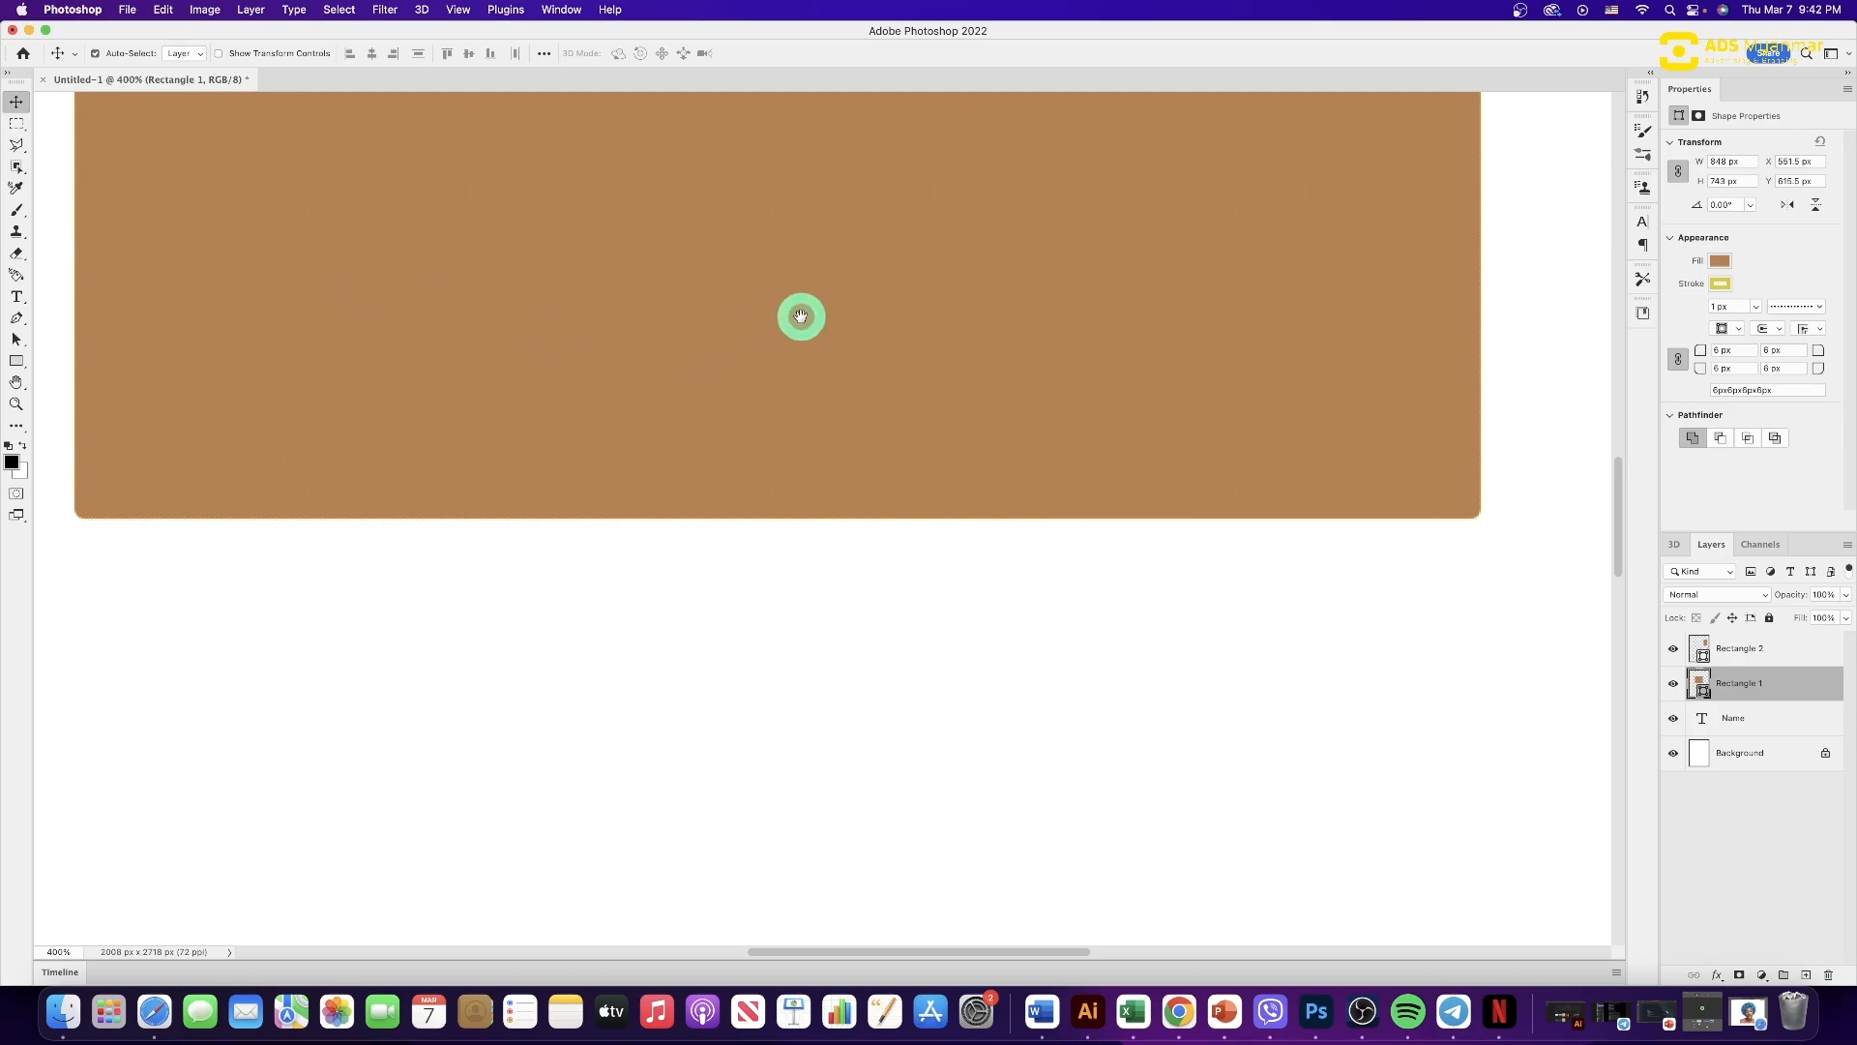
drag(844, 270, 861, 542)
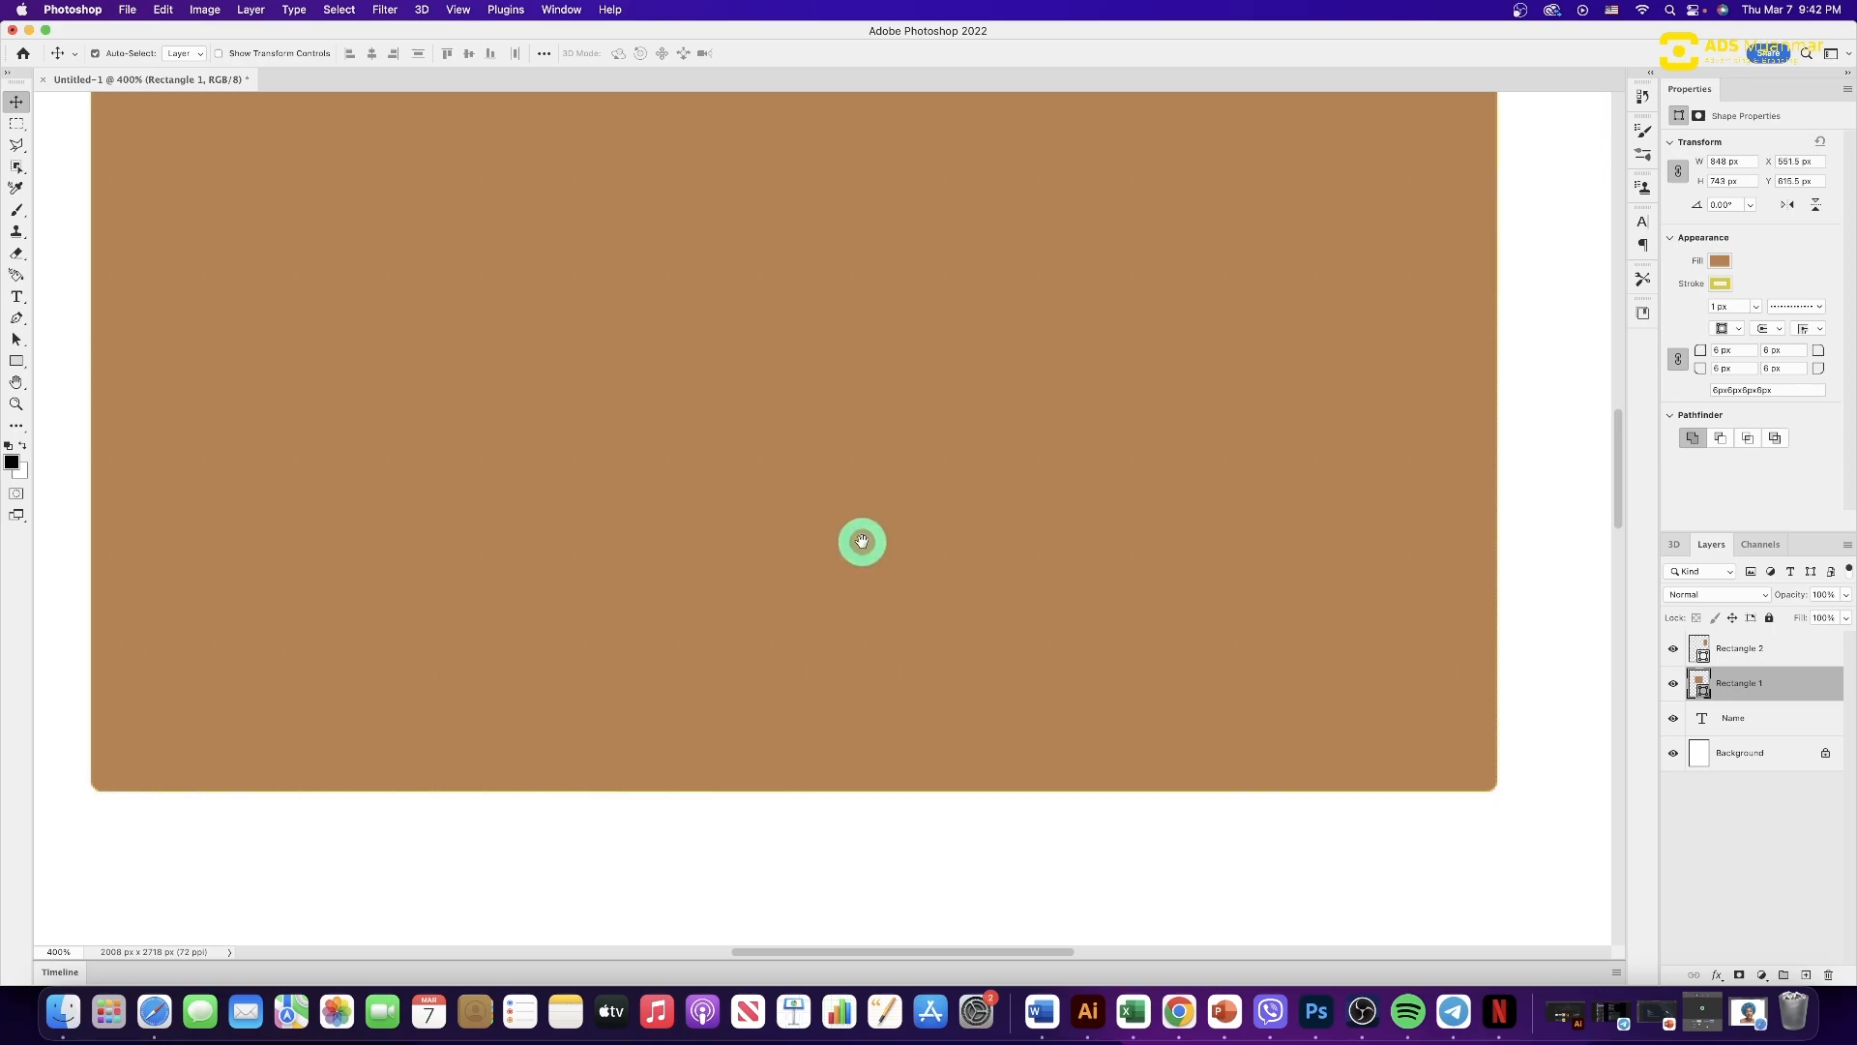
drag(880, 457, 351, 528)
drag(1041, 303, 1162, 624)
drag(290, 398, 813, 497)
drag(1076, 576, 1040, 565)
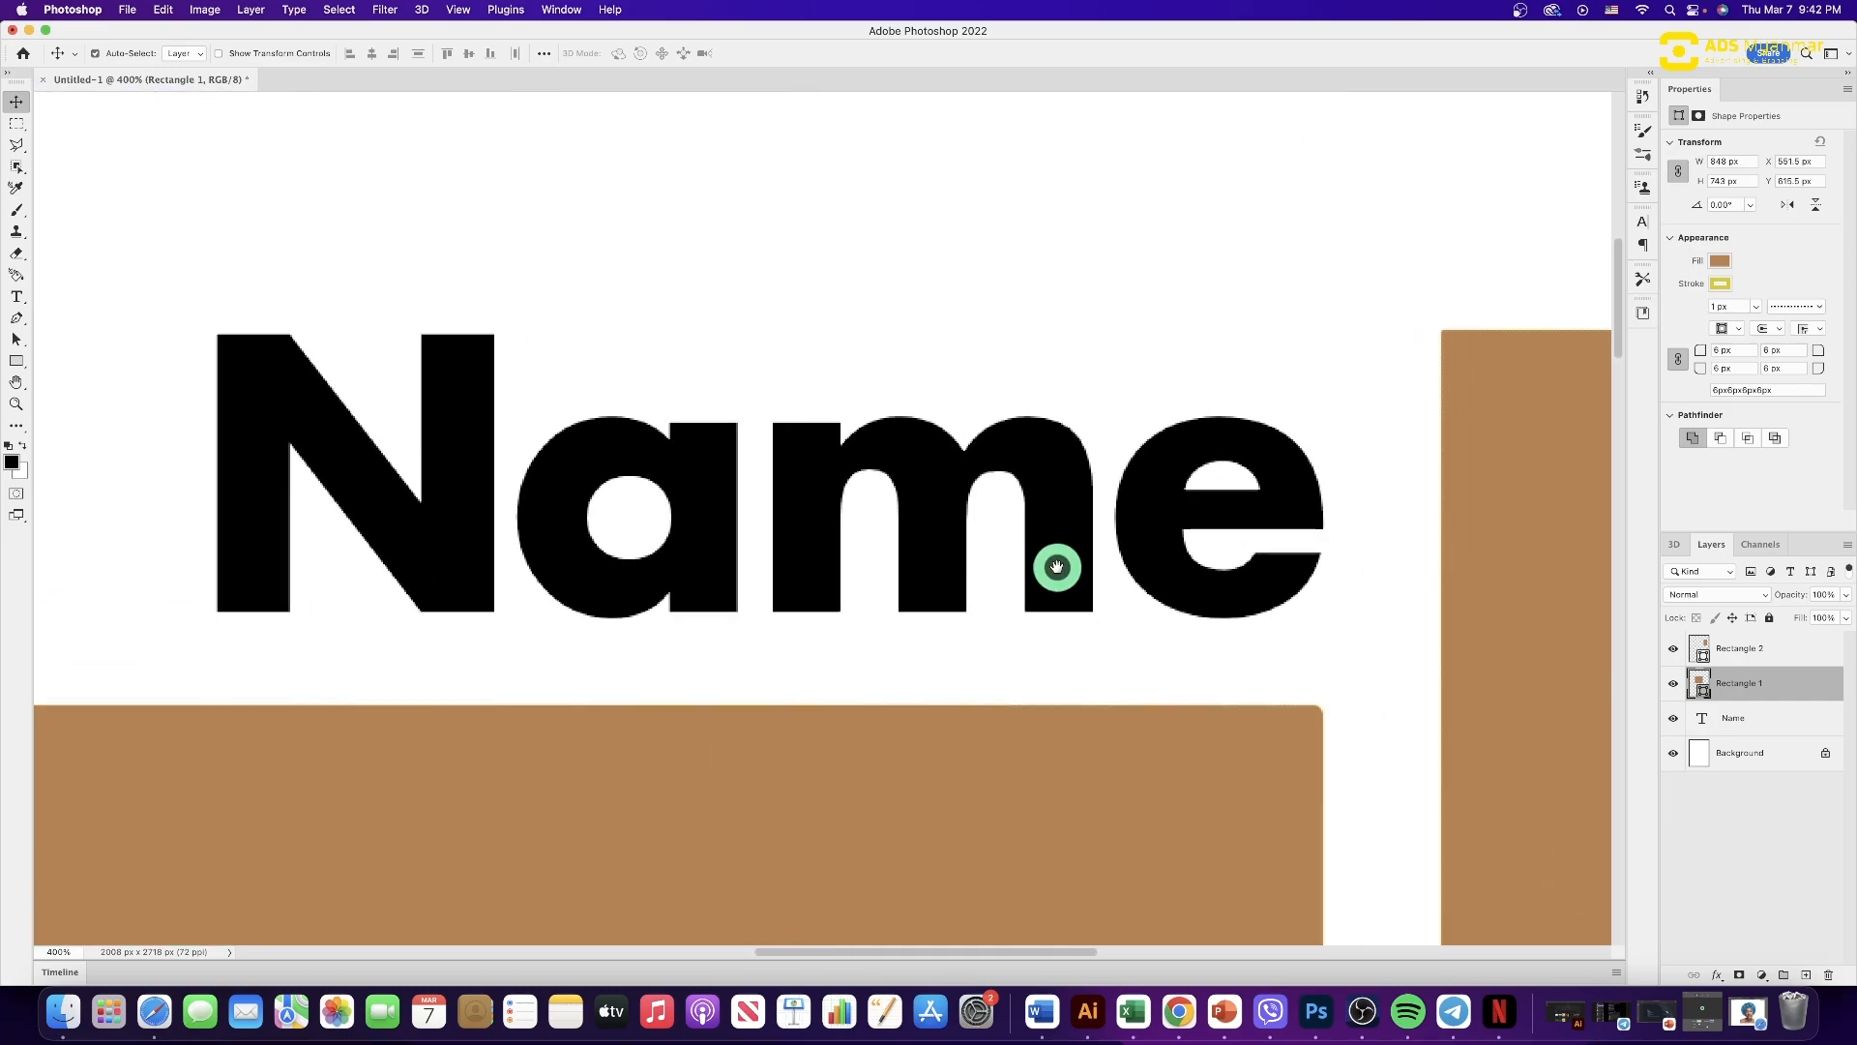
drag(1439, 580, 745, 528)
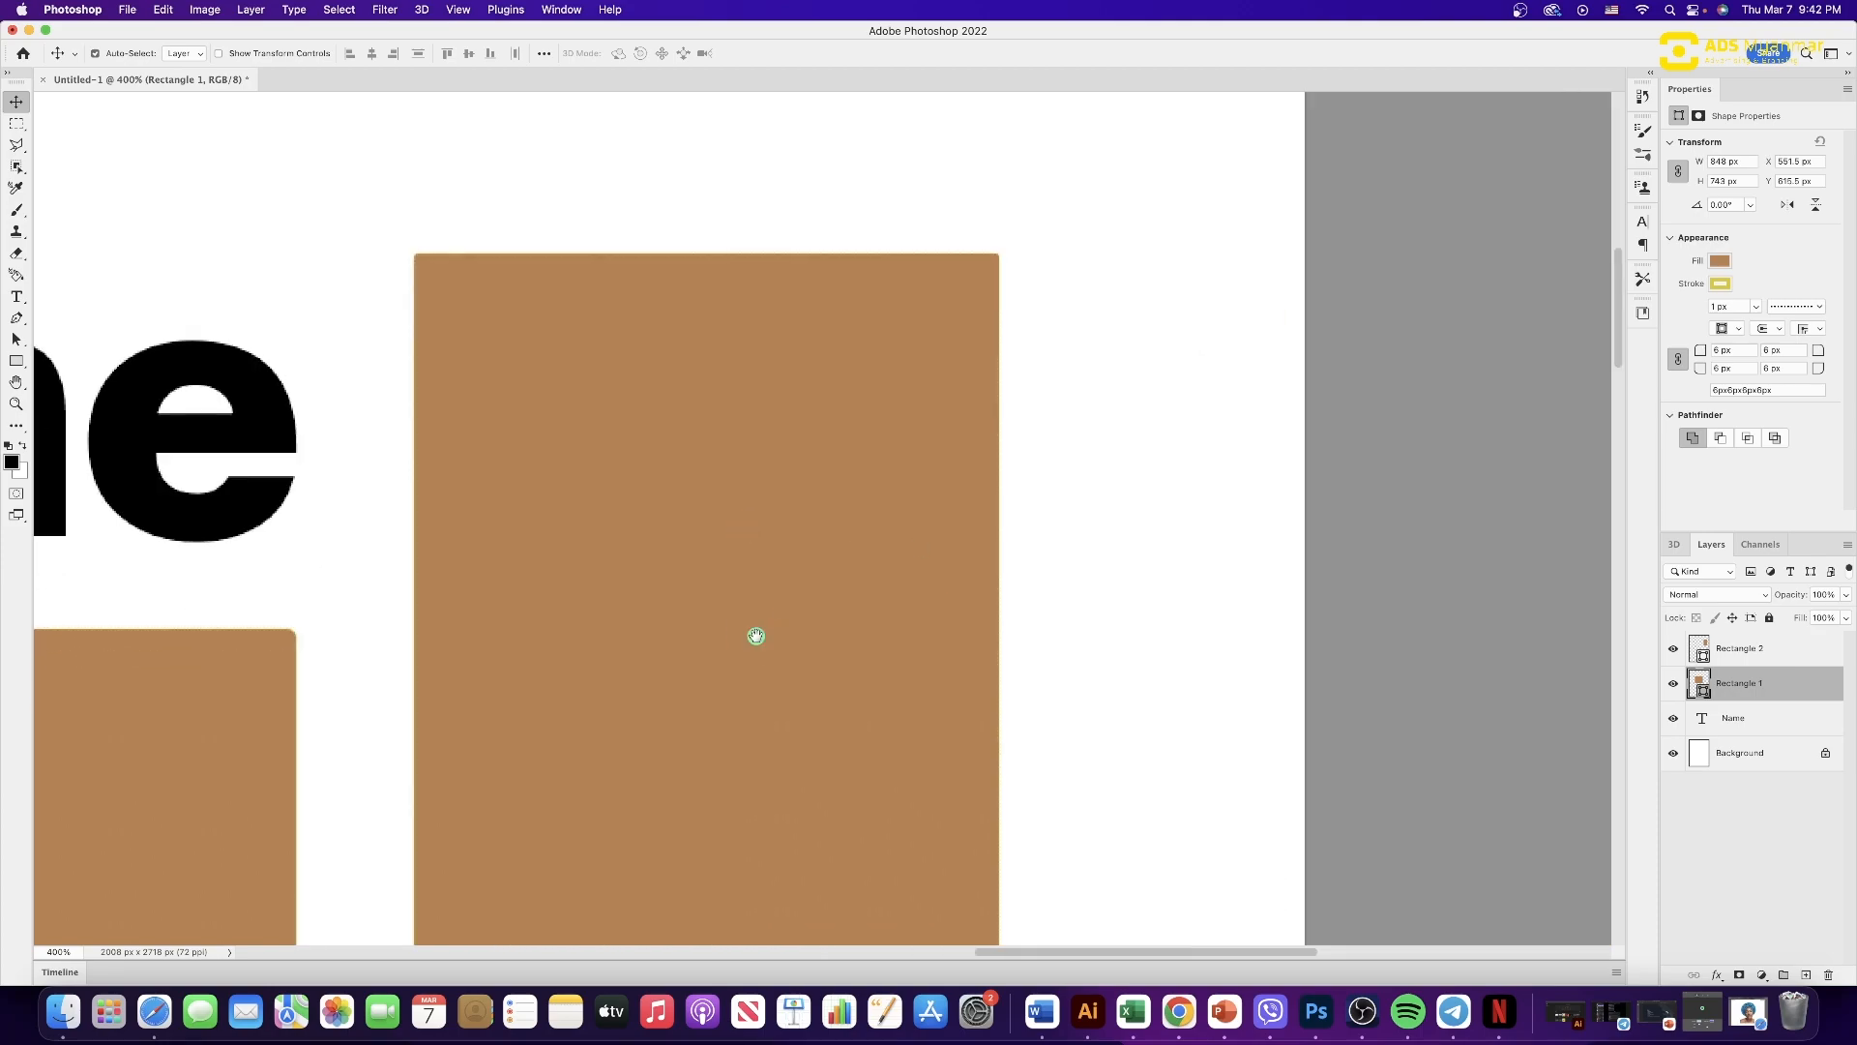
drag(756, 637, 794, 388)
drag(775, 671, 795, 352)
drag(558, 564, 1148, 527)
drag(473, 584, 695, 583)
drag(887, 523, 840, 672)
drag(840, 387, 813, 753)
drag(819, 519, 738, 593)
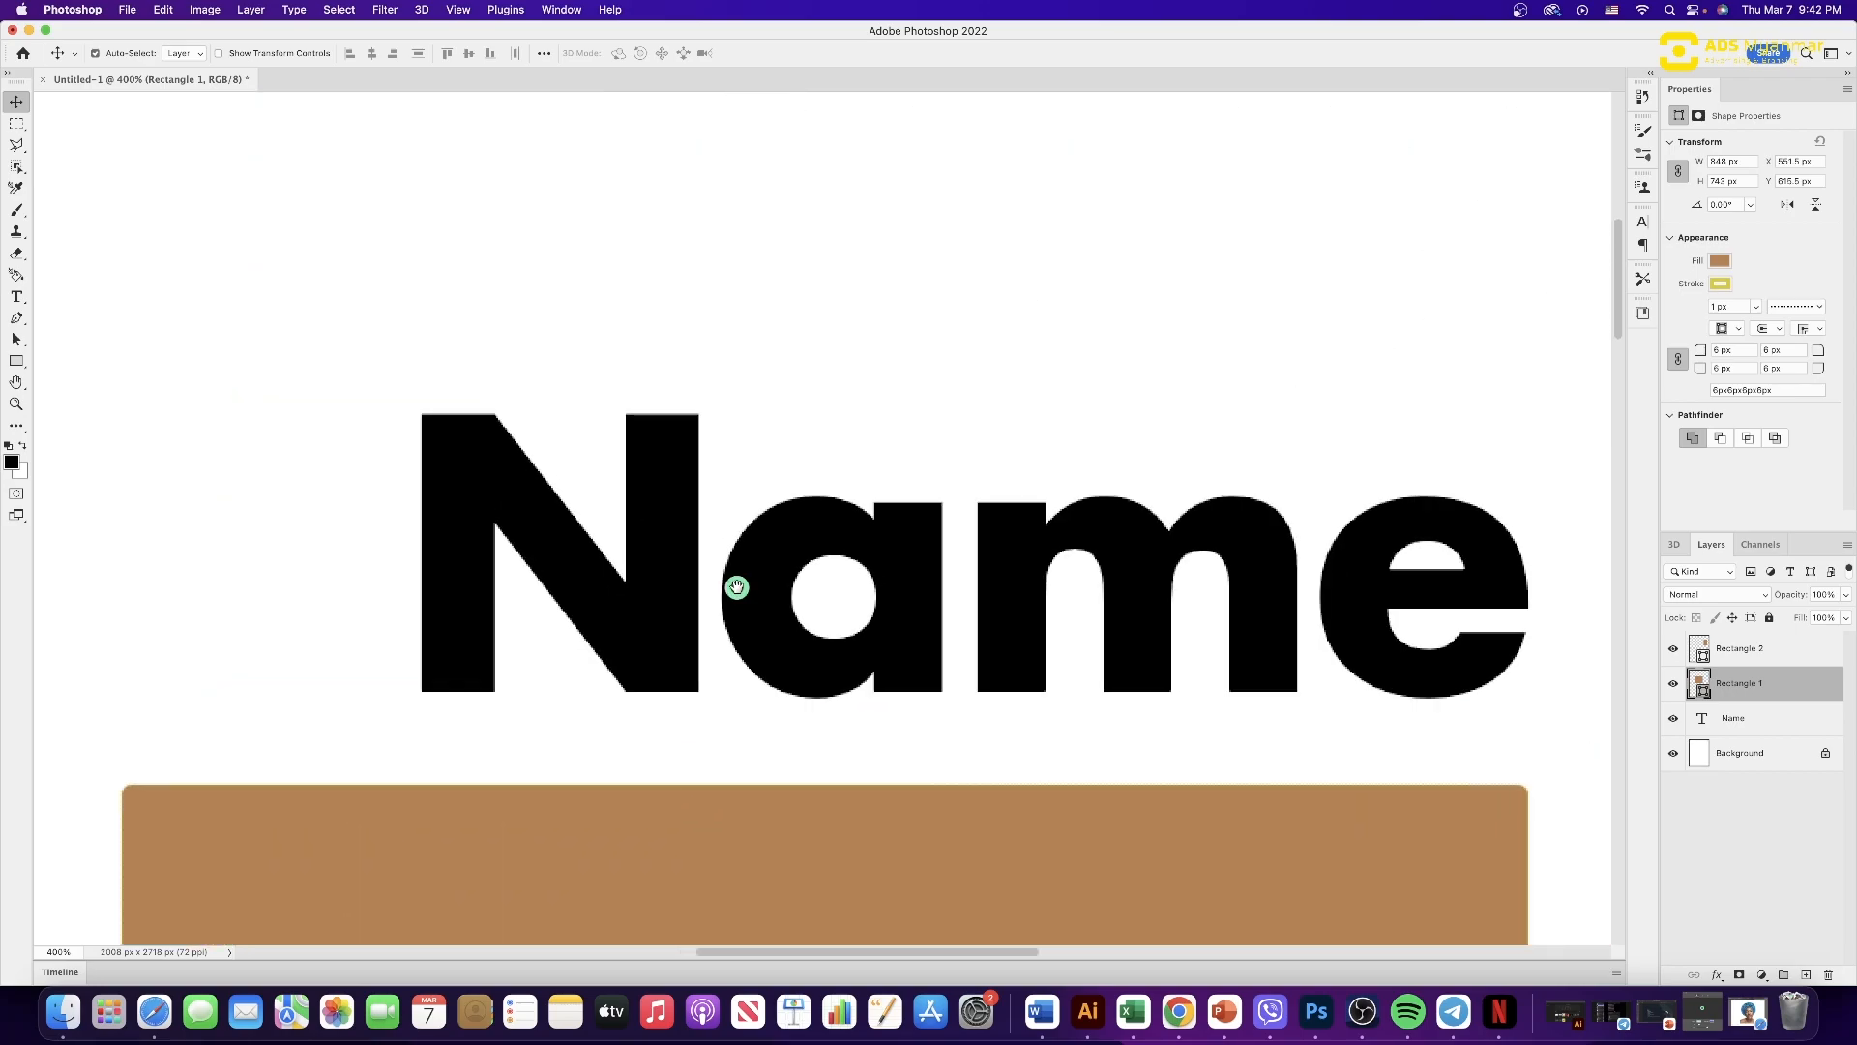
drag(937, 622, 713, 572)
drag(1174, 600, 779, 601)
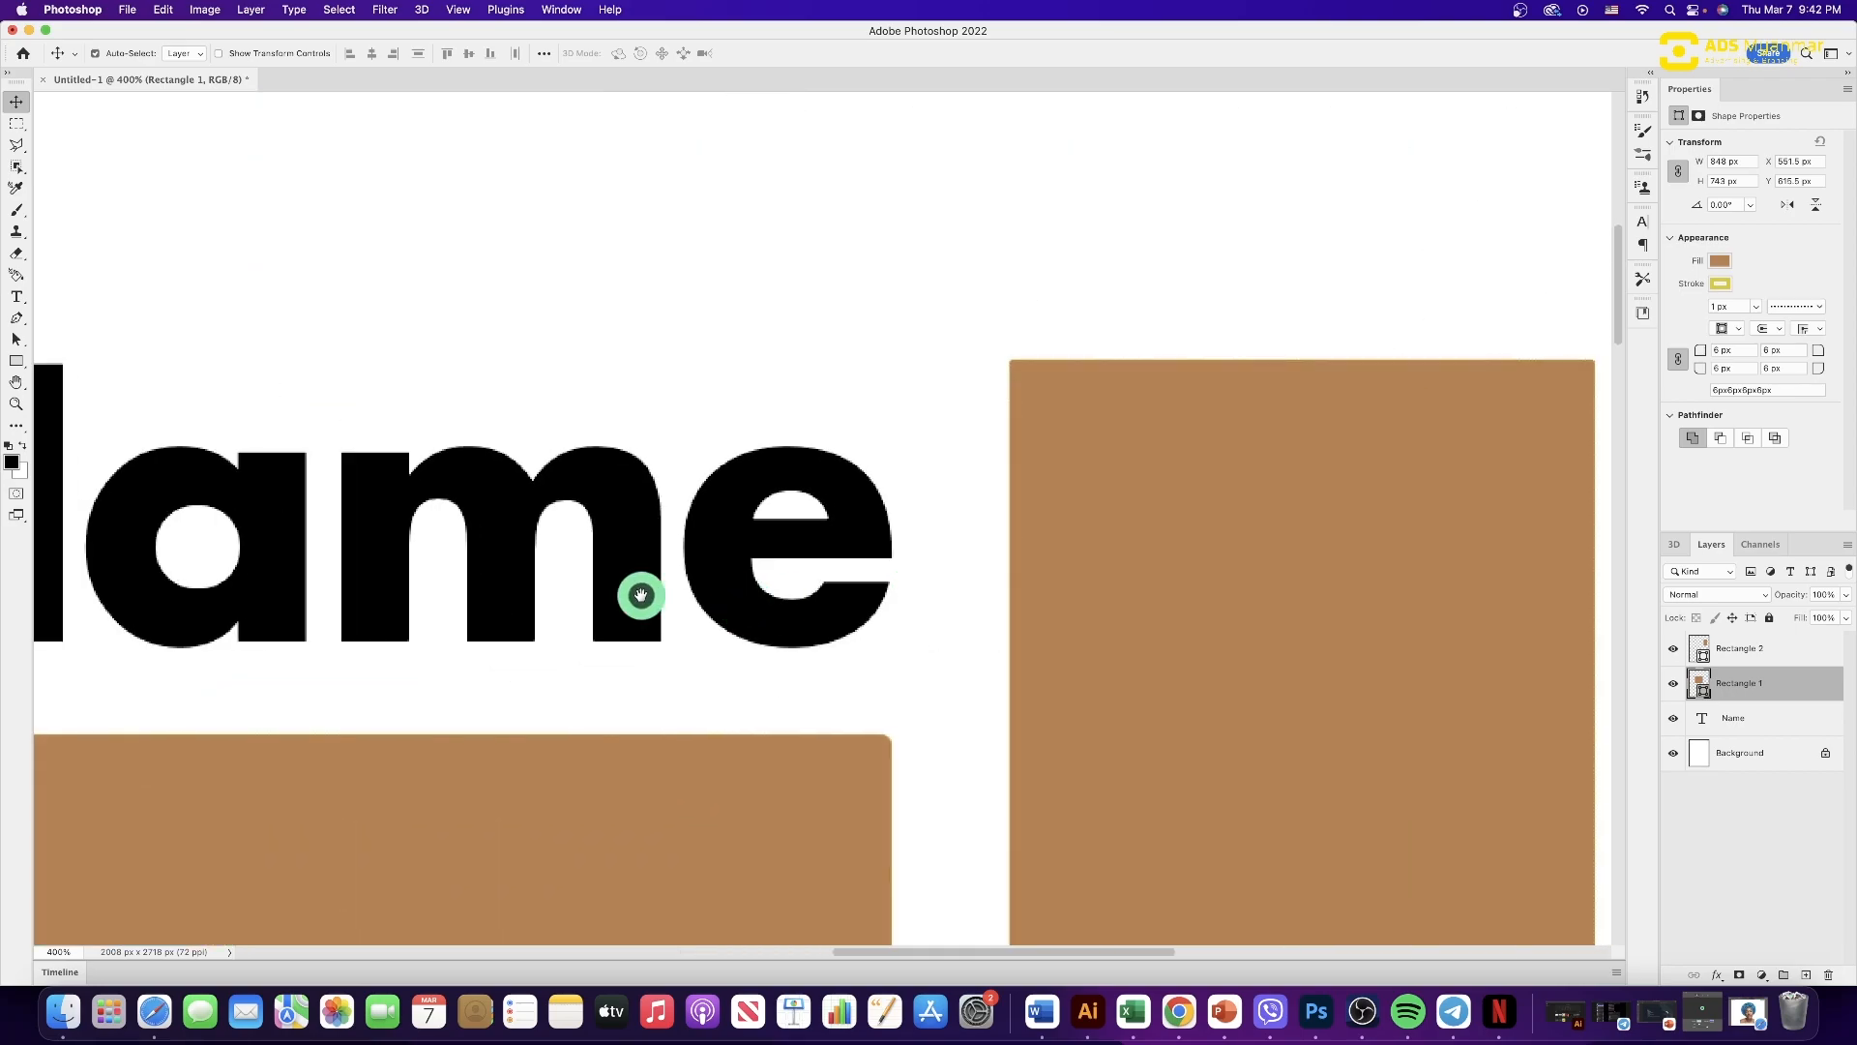
drag(634, 593, 788, 576)
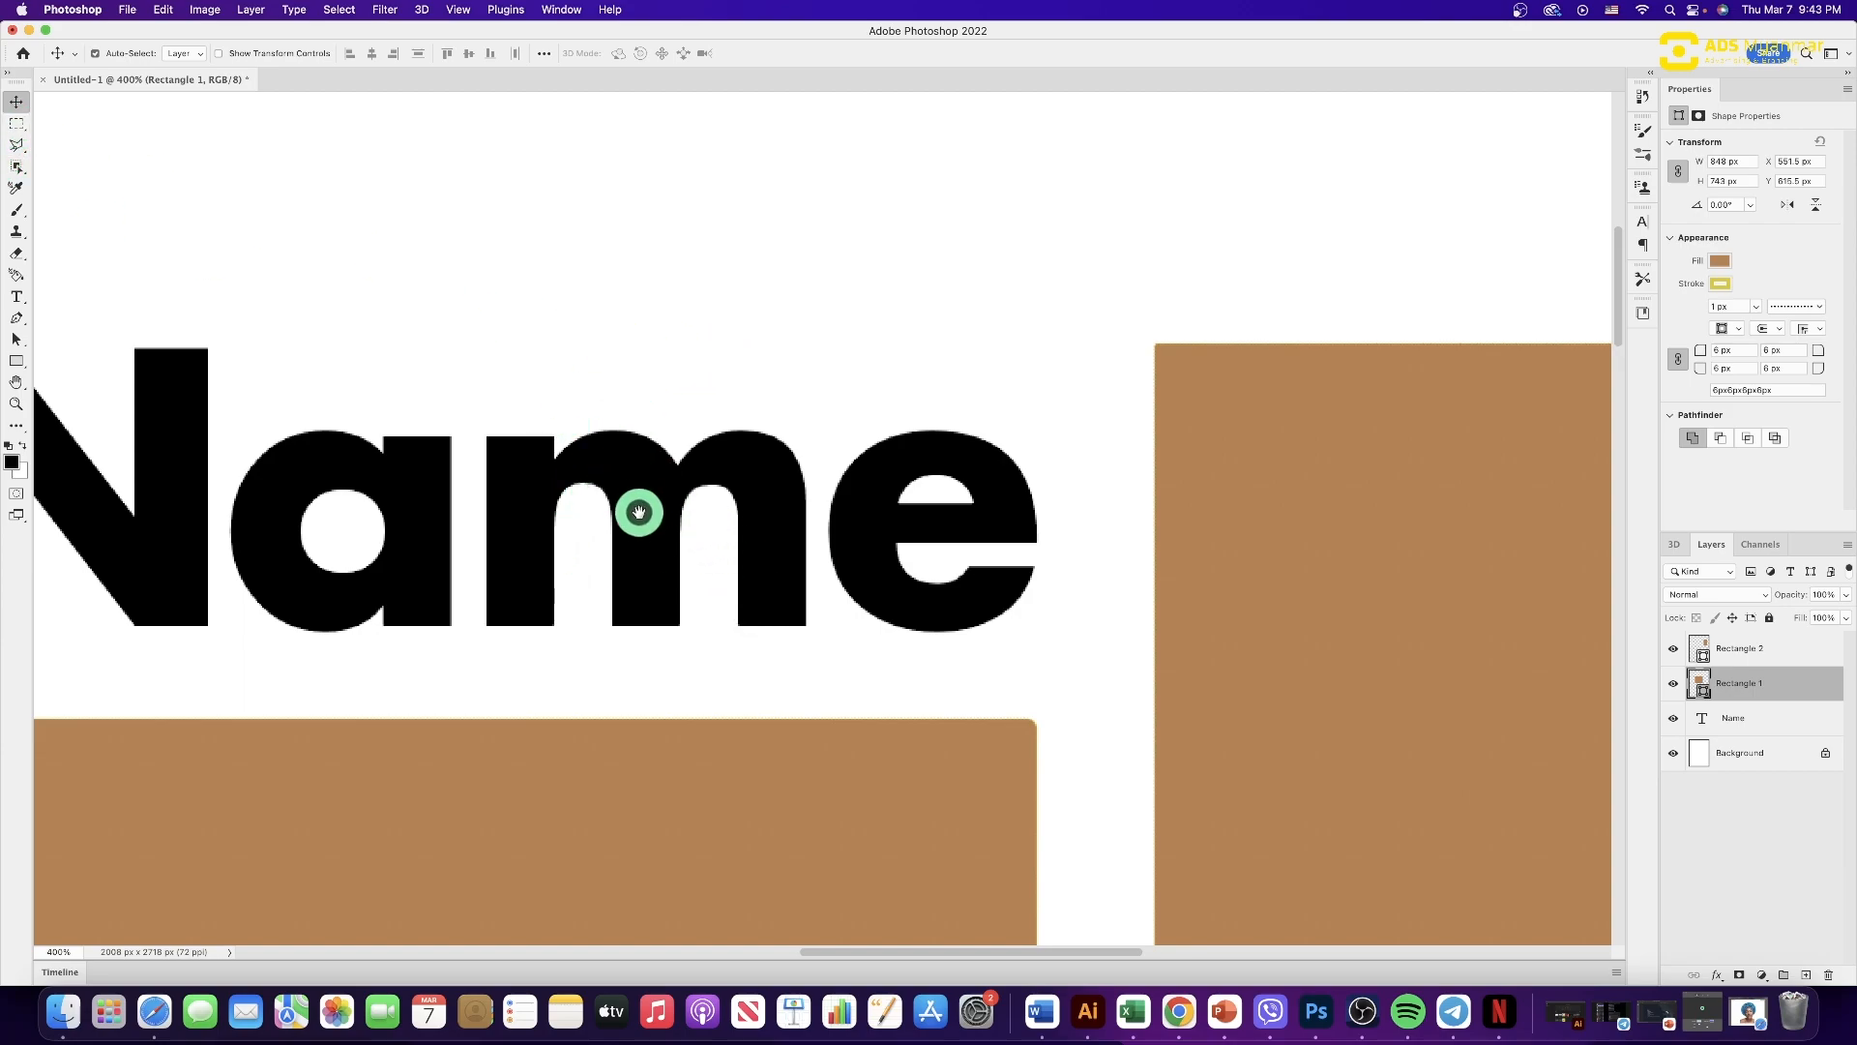
drag(638, 513, 984, 395)
drag(535, 560, 734, 407)
drag(338, 753, 535, 400)
drag(975, 575, 446, 435)
drag(751, 528, 918, 312)
drag(79, 740, 501, 194)
drag(514, 763, 641, 631)
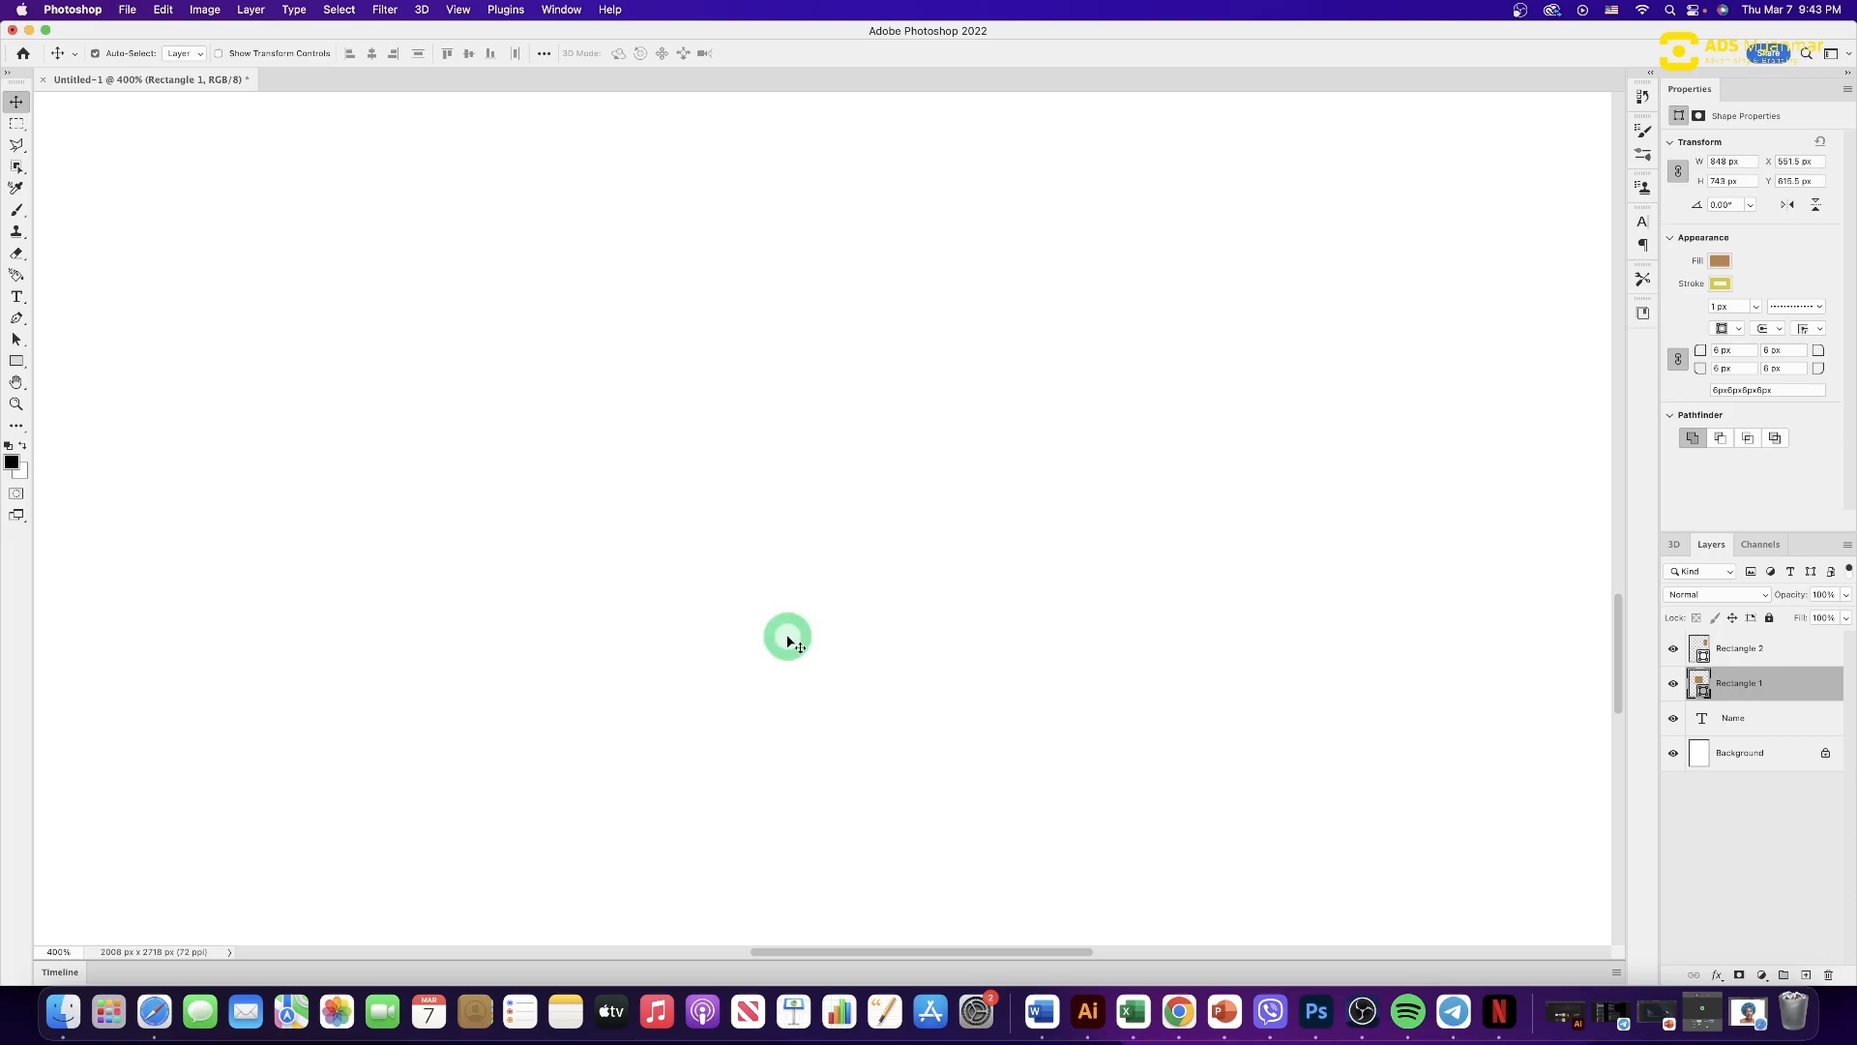
- Move the large rectangle straight down to about Y 1260 px, away from the "Name" text
key(super+0)
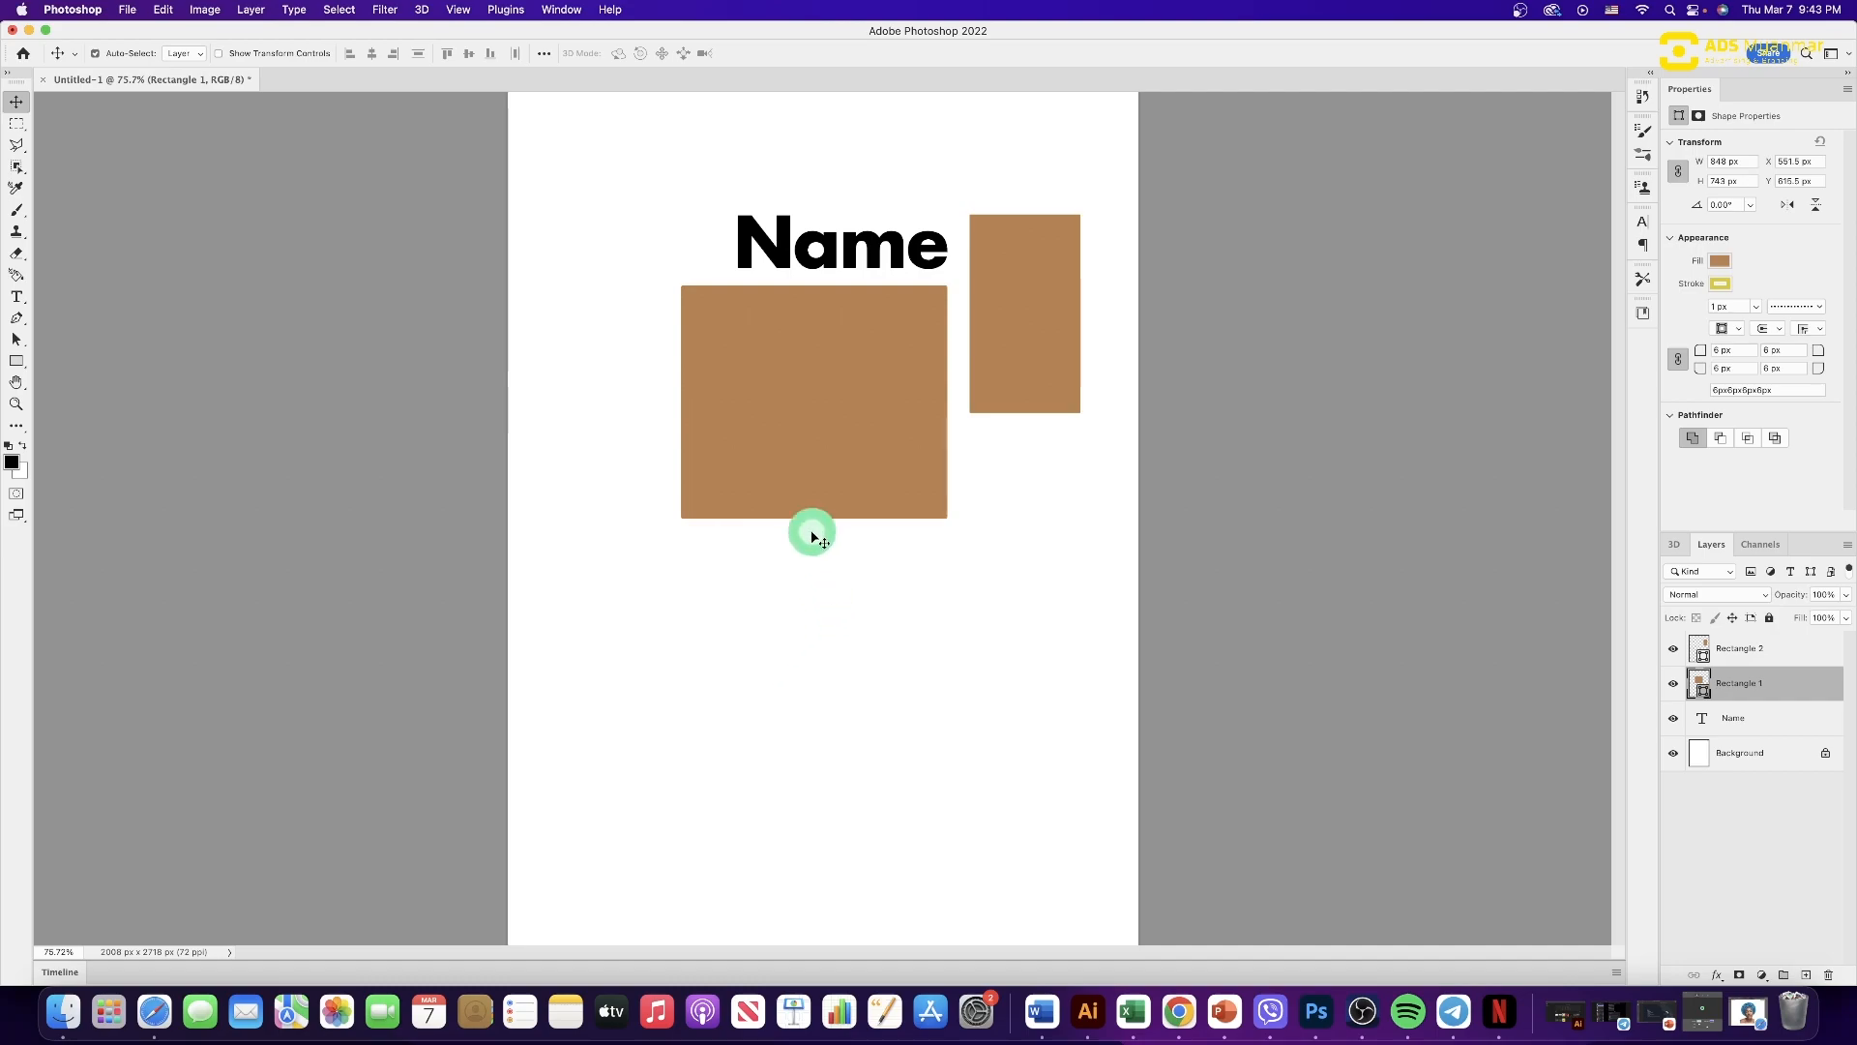
drag(825, 352, 822, 573)
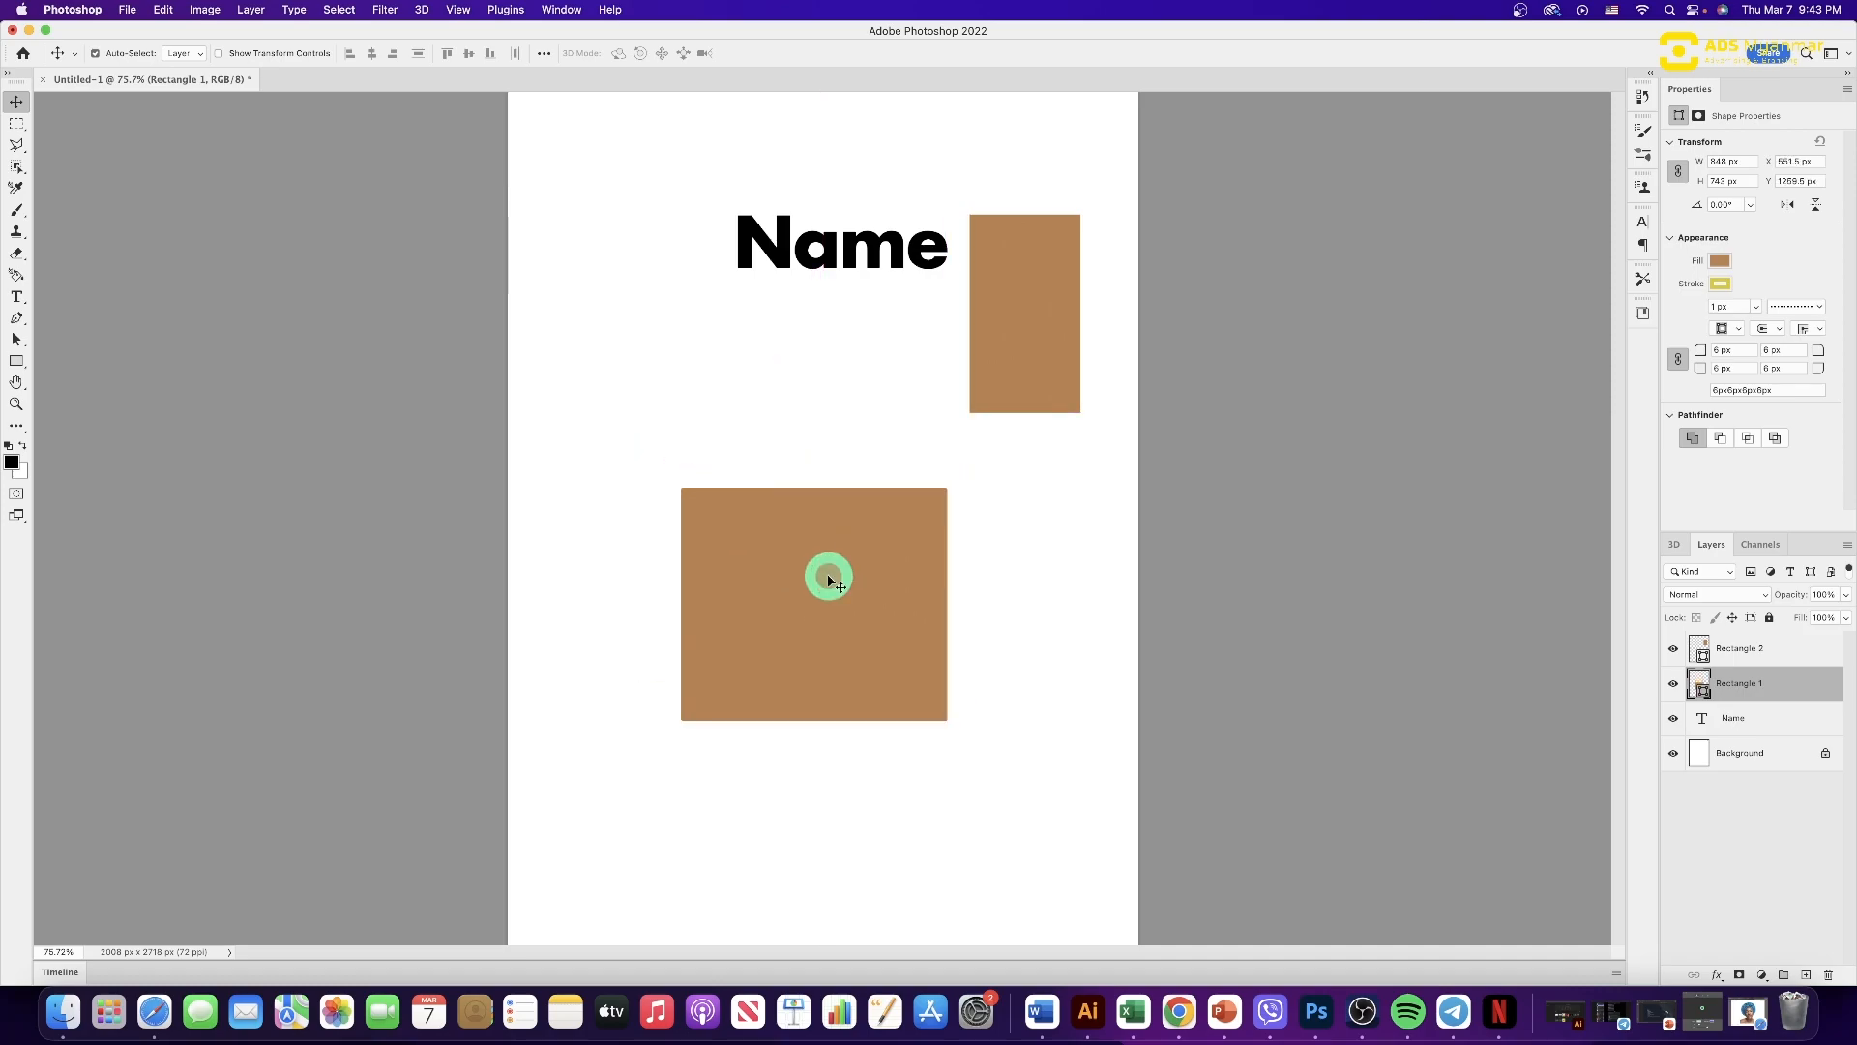
- Select the Rectangle 2, Name and Rectangle 1 layers in turn, ending with Rectangle 1
click(1738, 650)
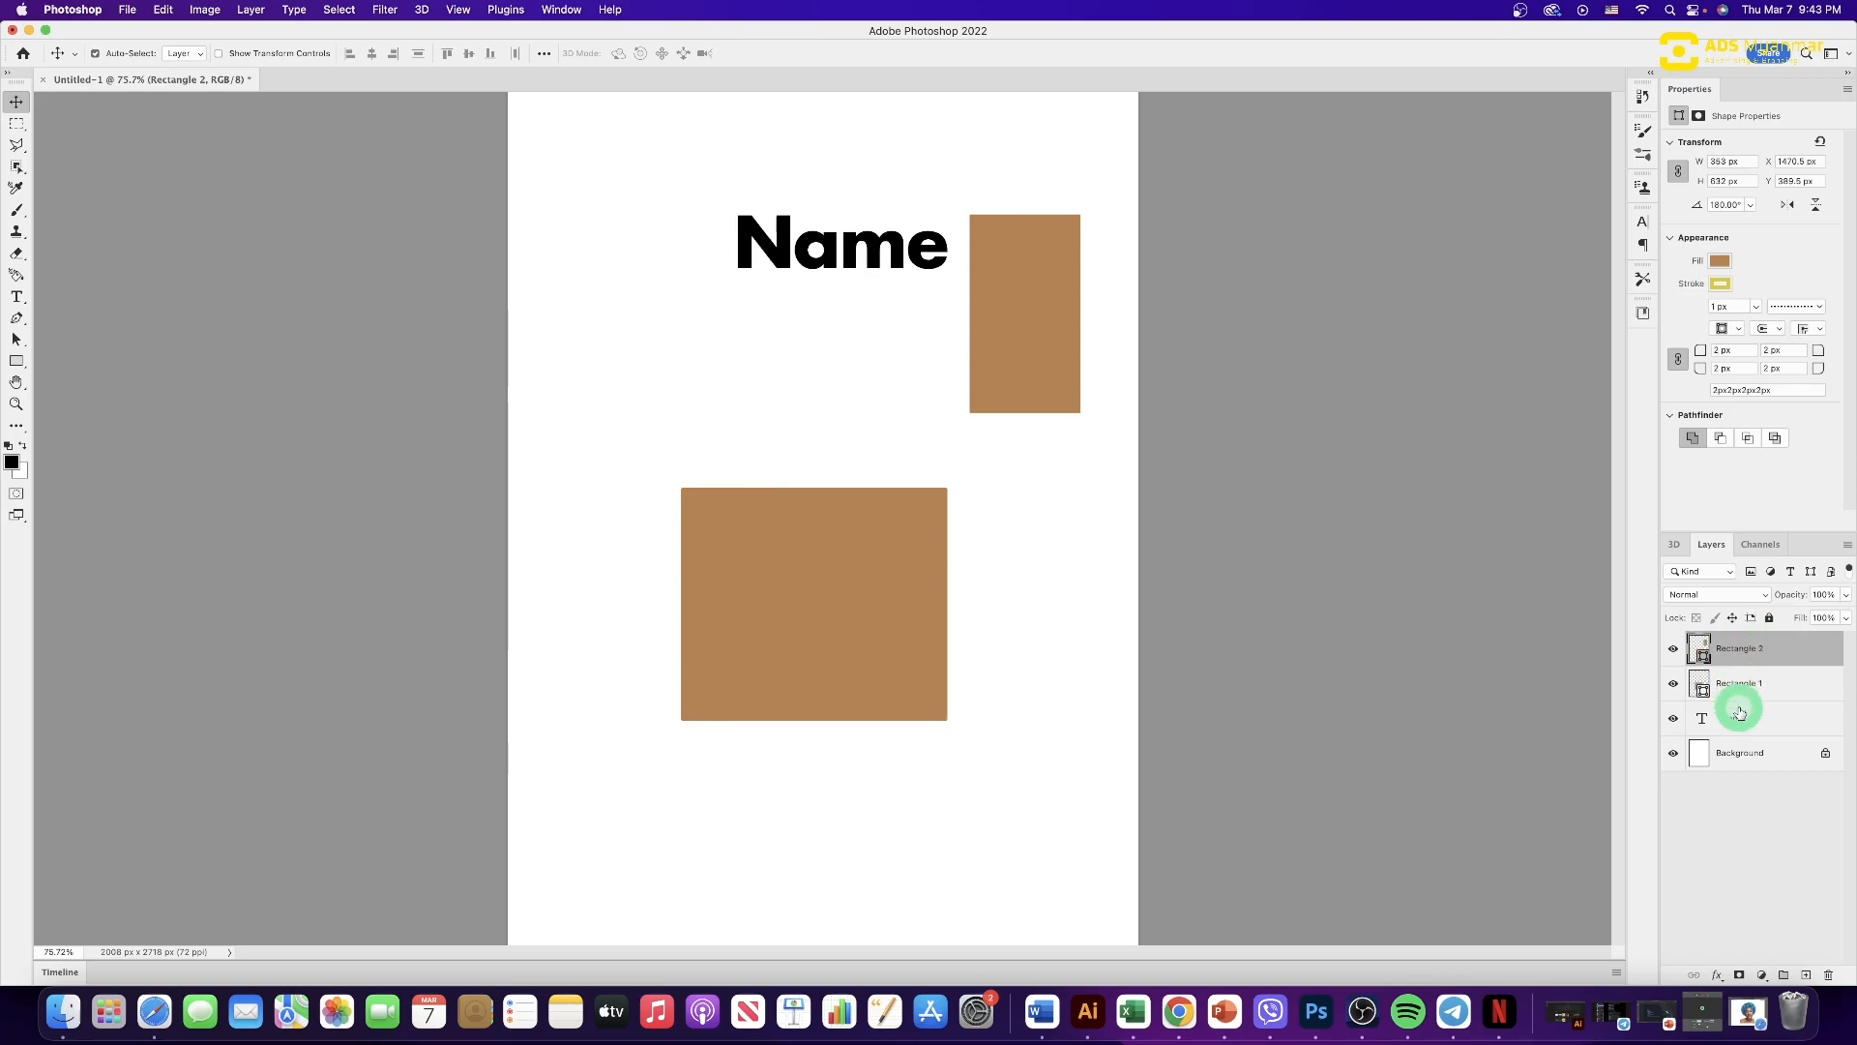
click(1741, 717)
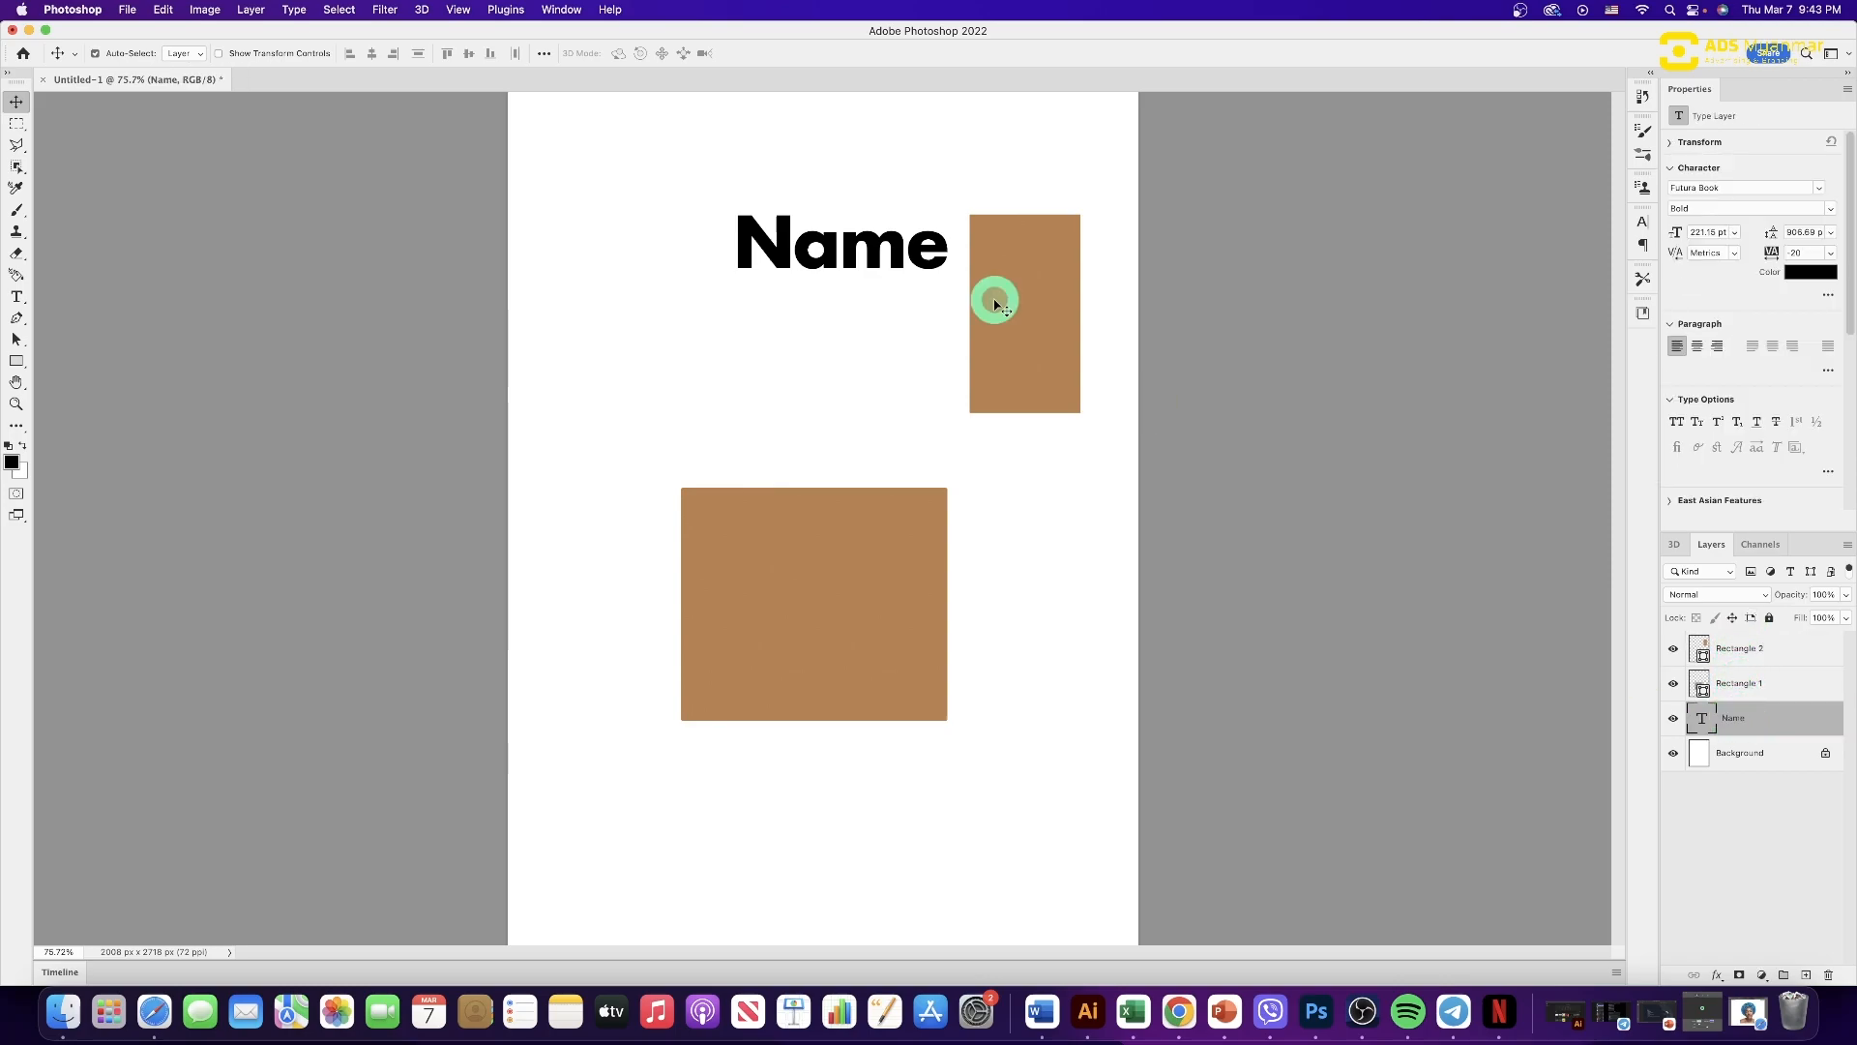
click(1750, 684)
click(1673, 684)
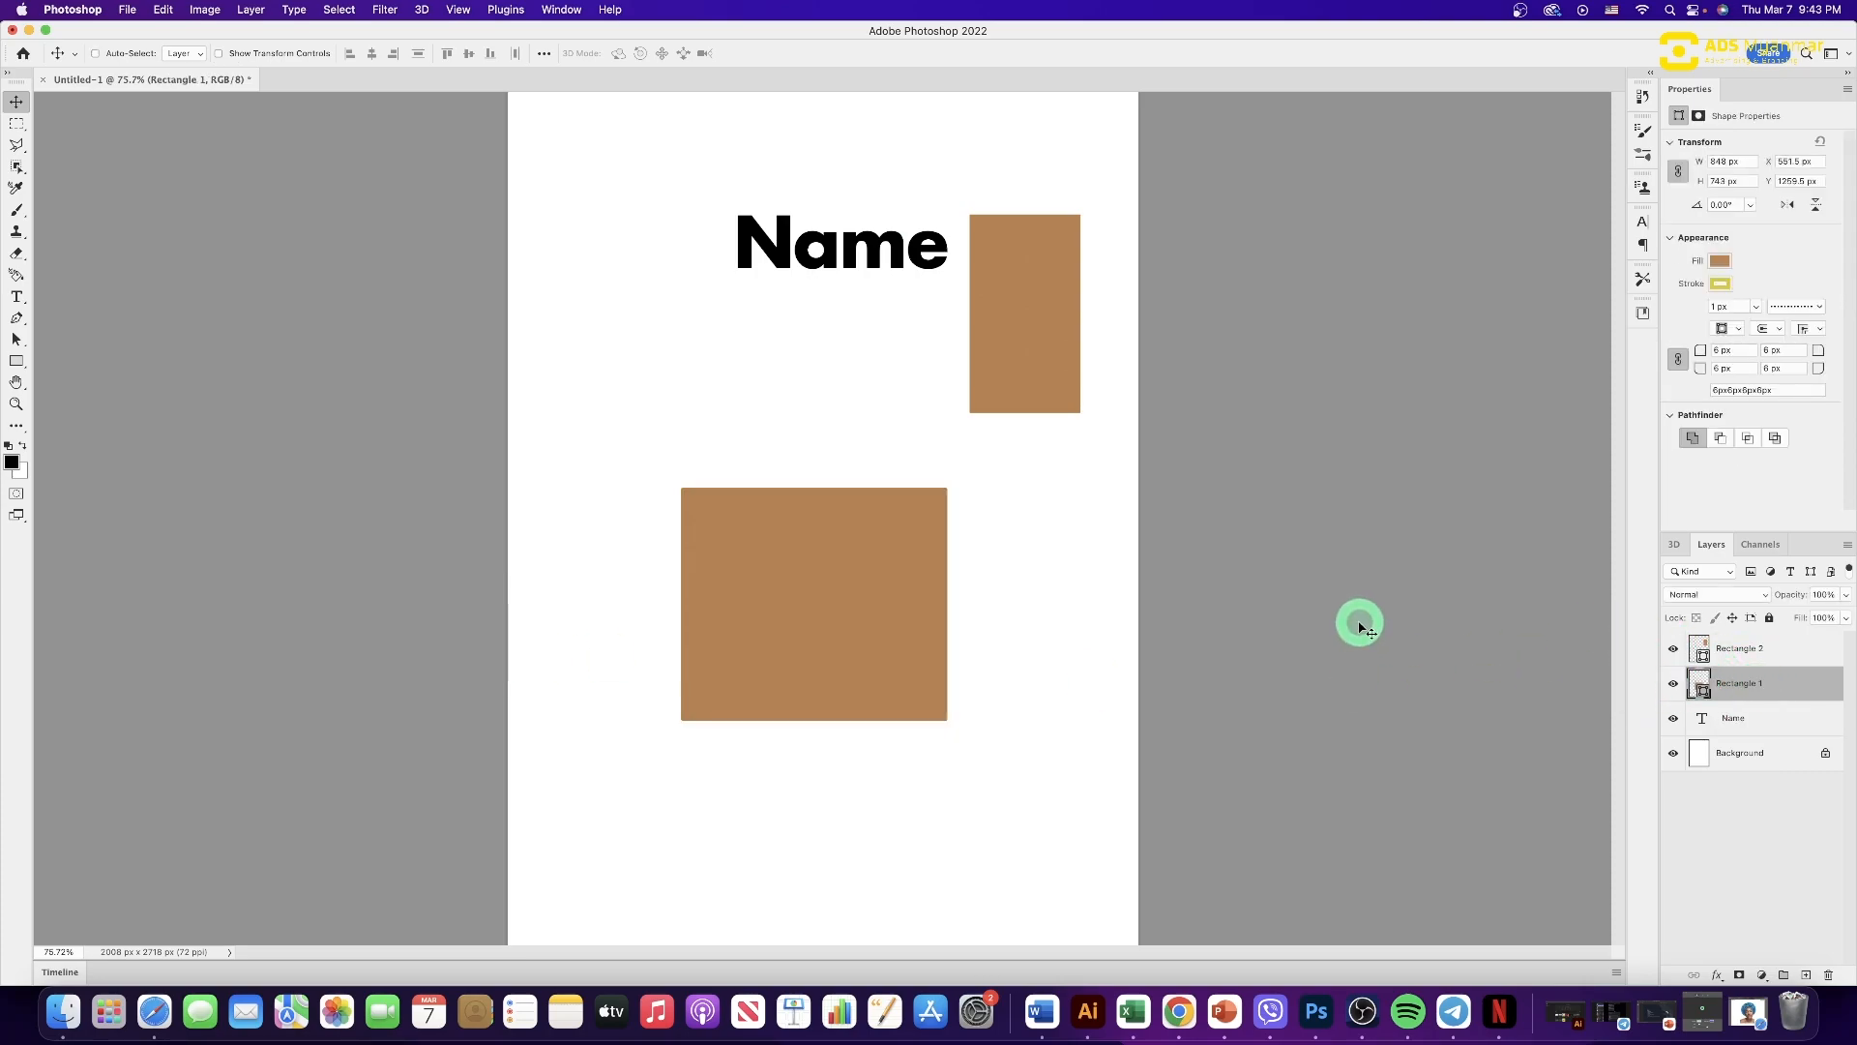
key(super+t)
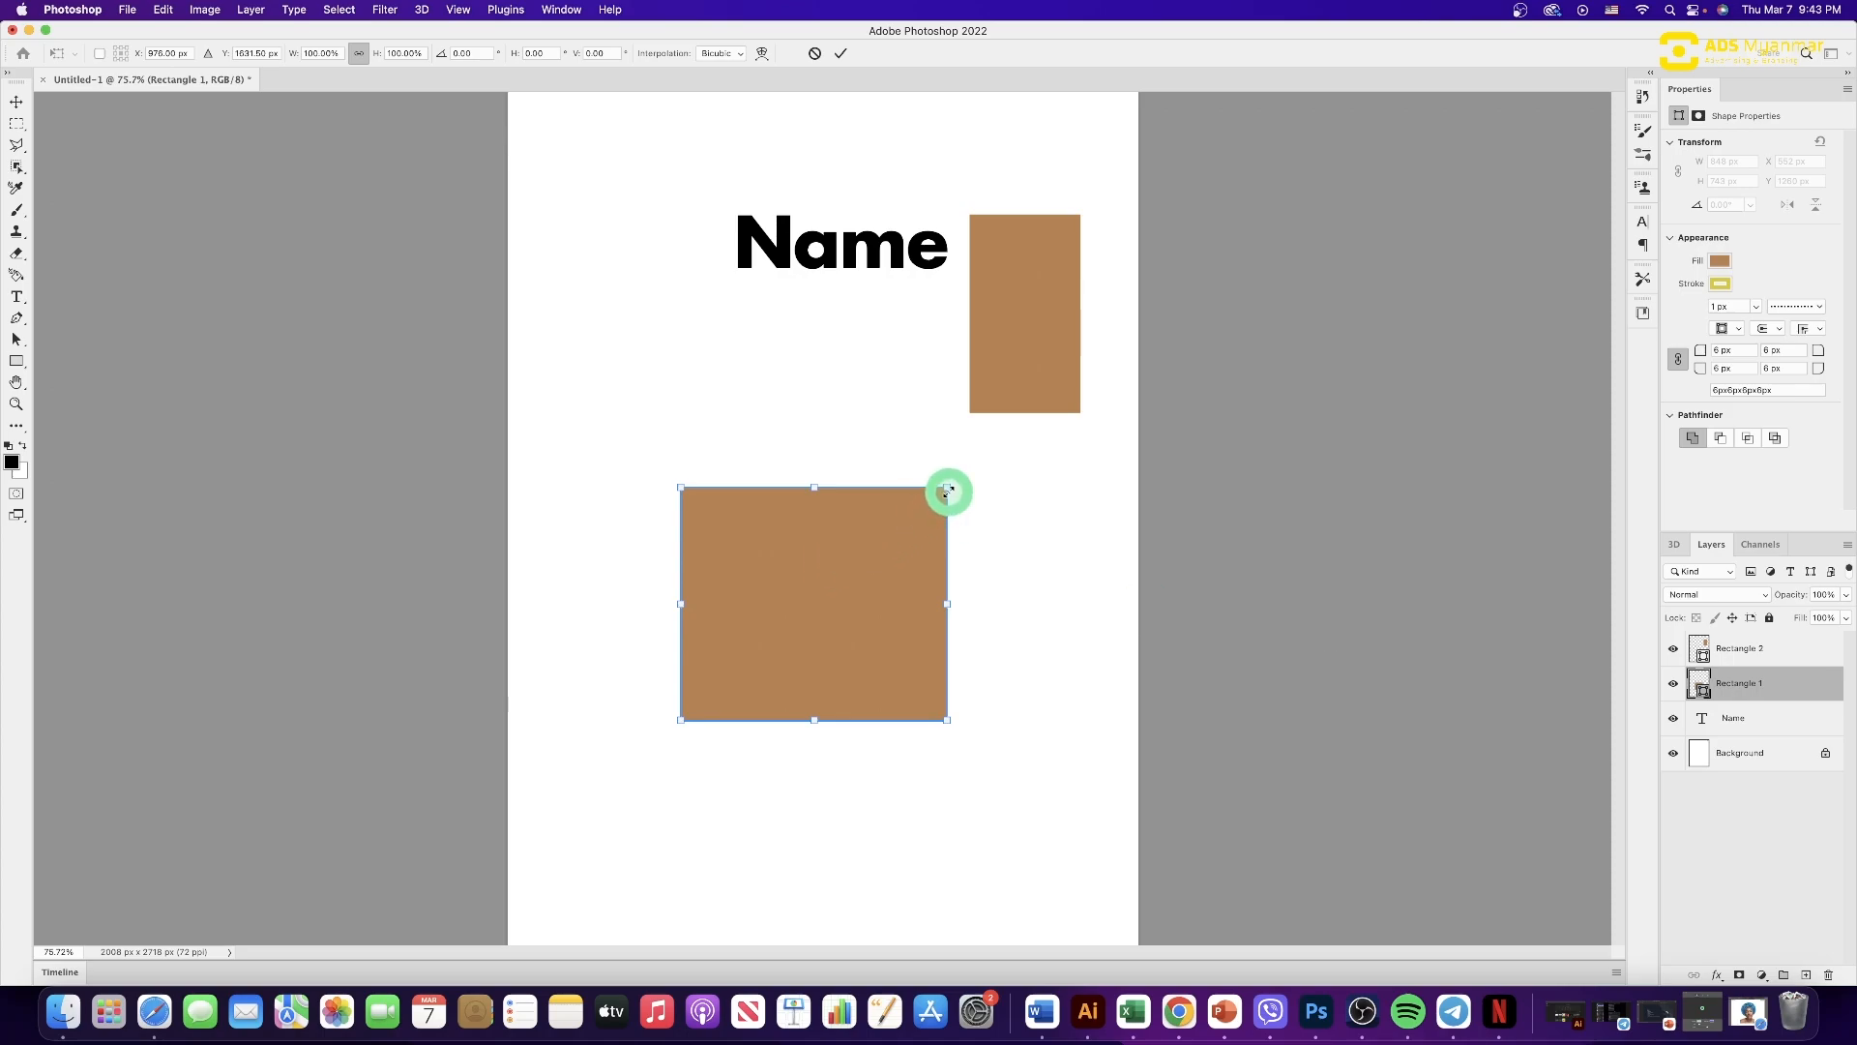
right_click(896, 525)
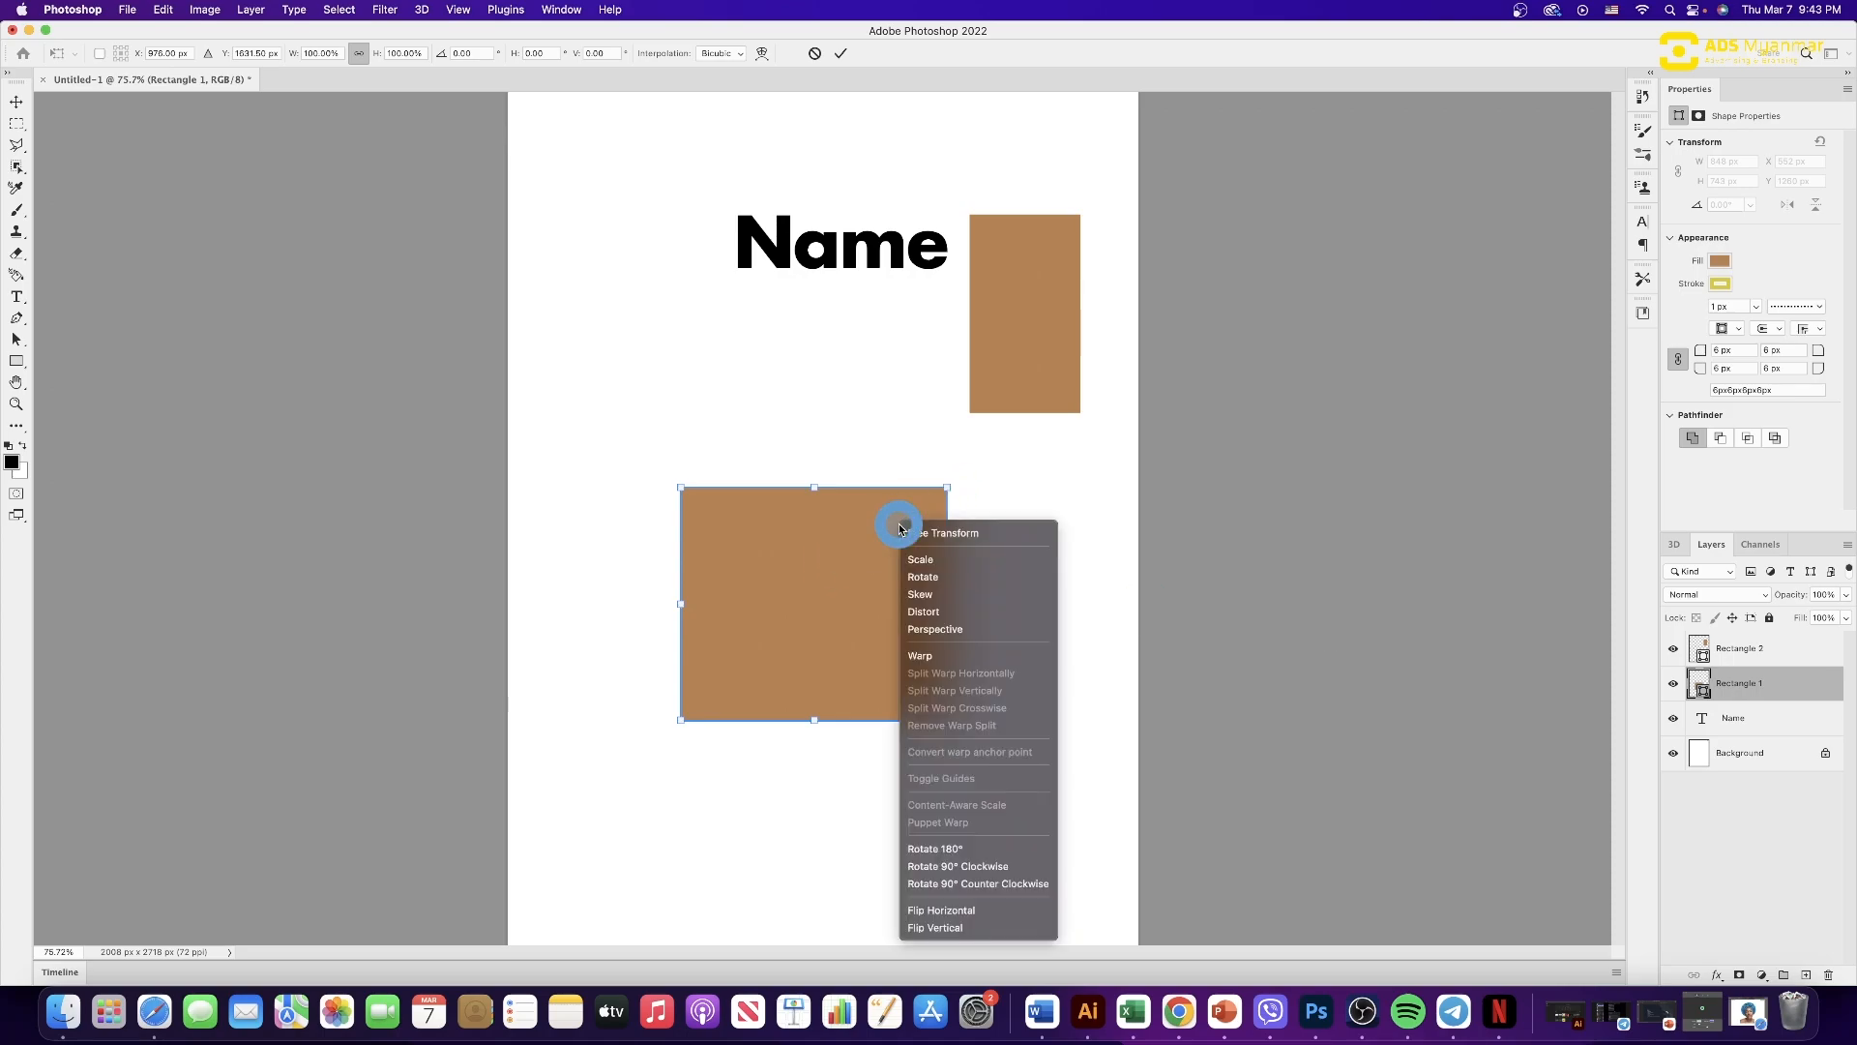
right_click(1025, 340)
click(1049, 346)
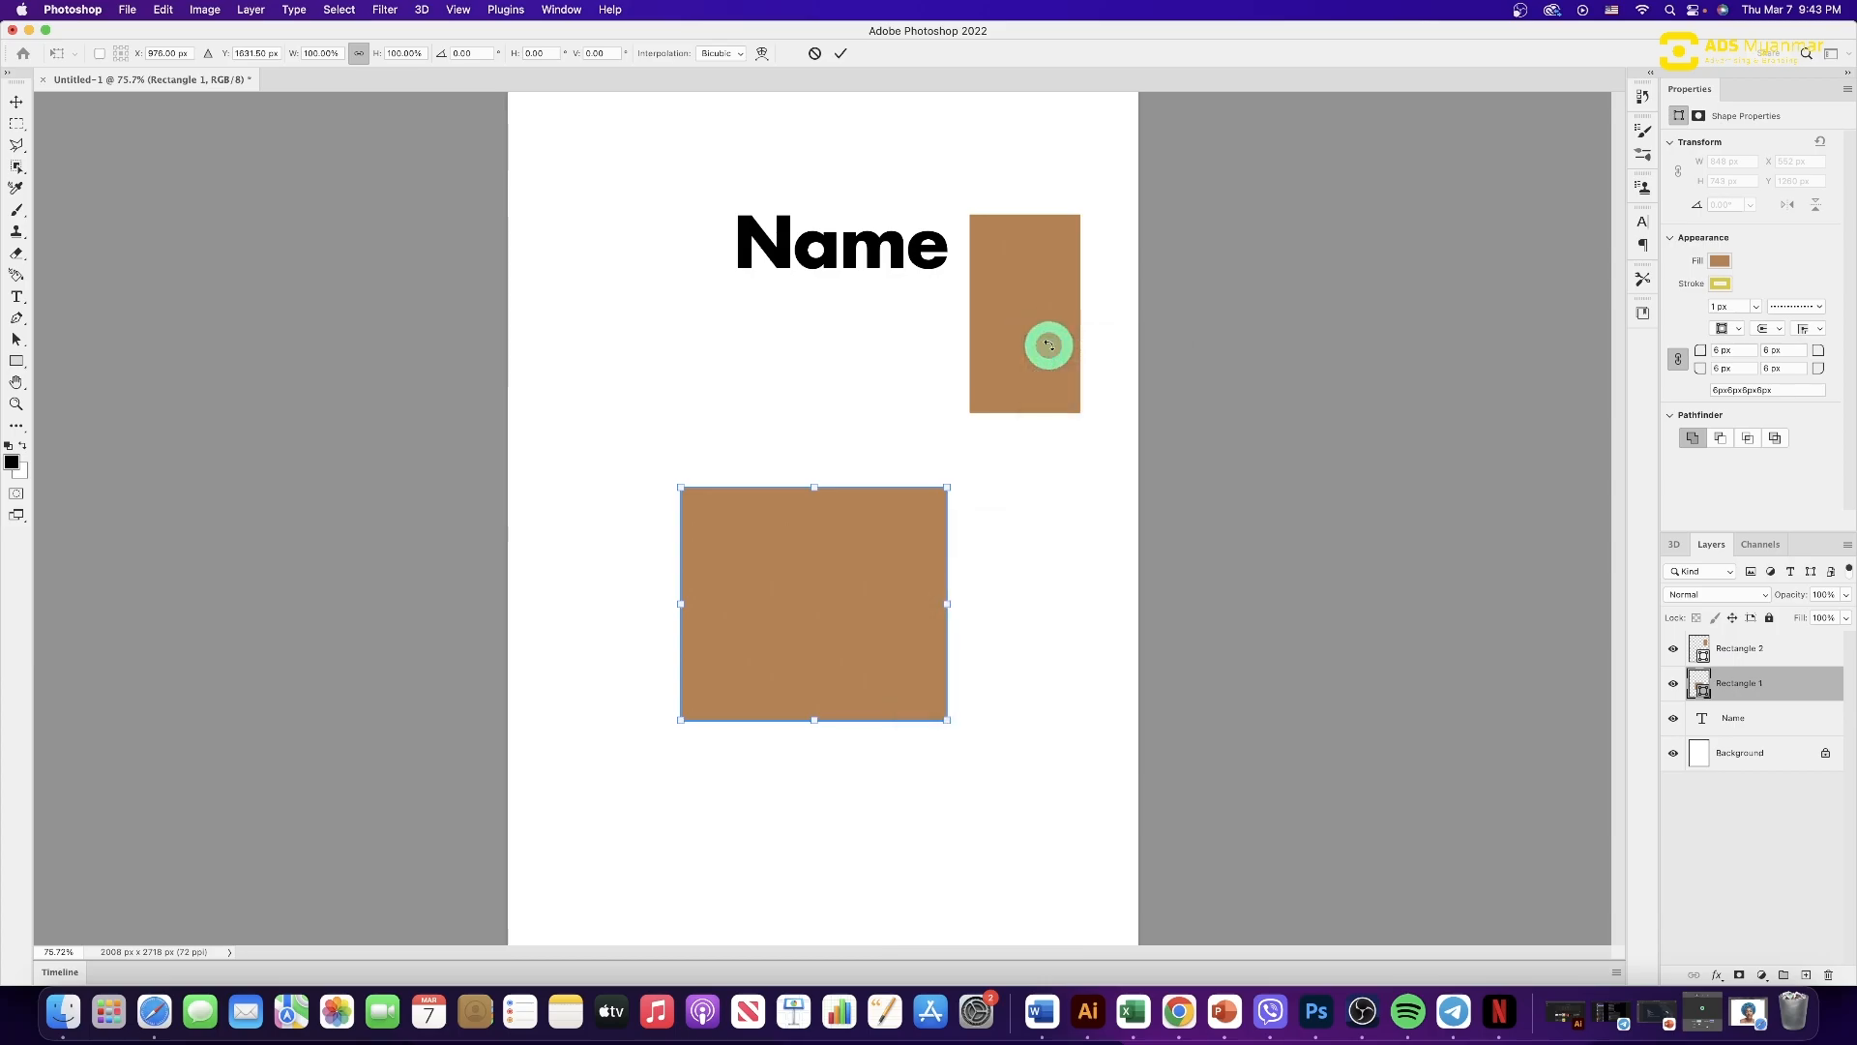
click(1099, 576)
click(1029, 330)
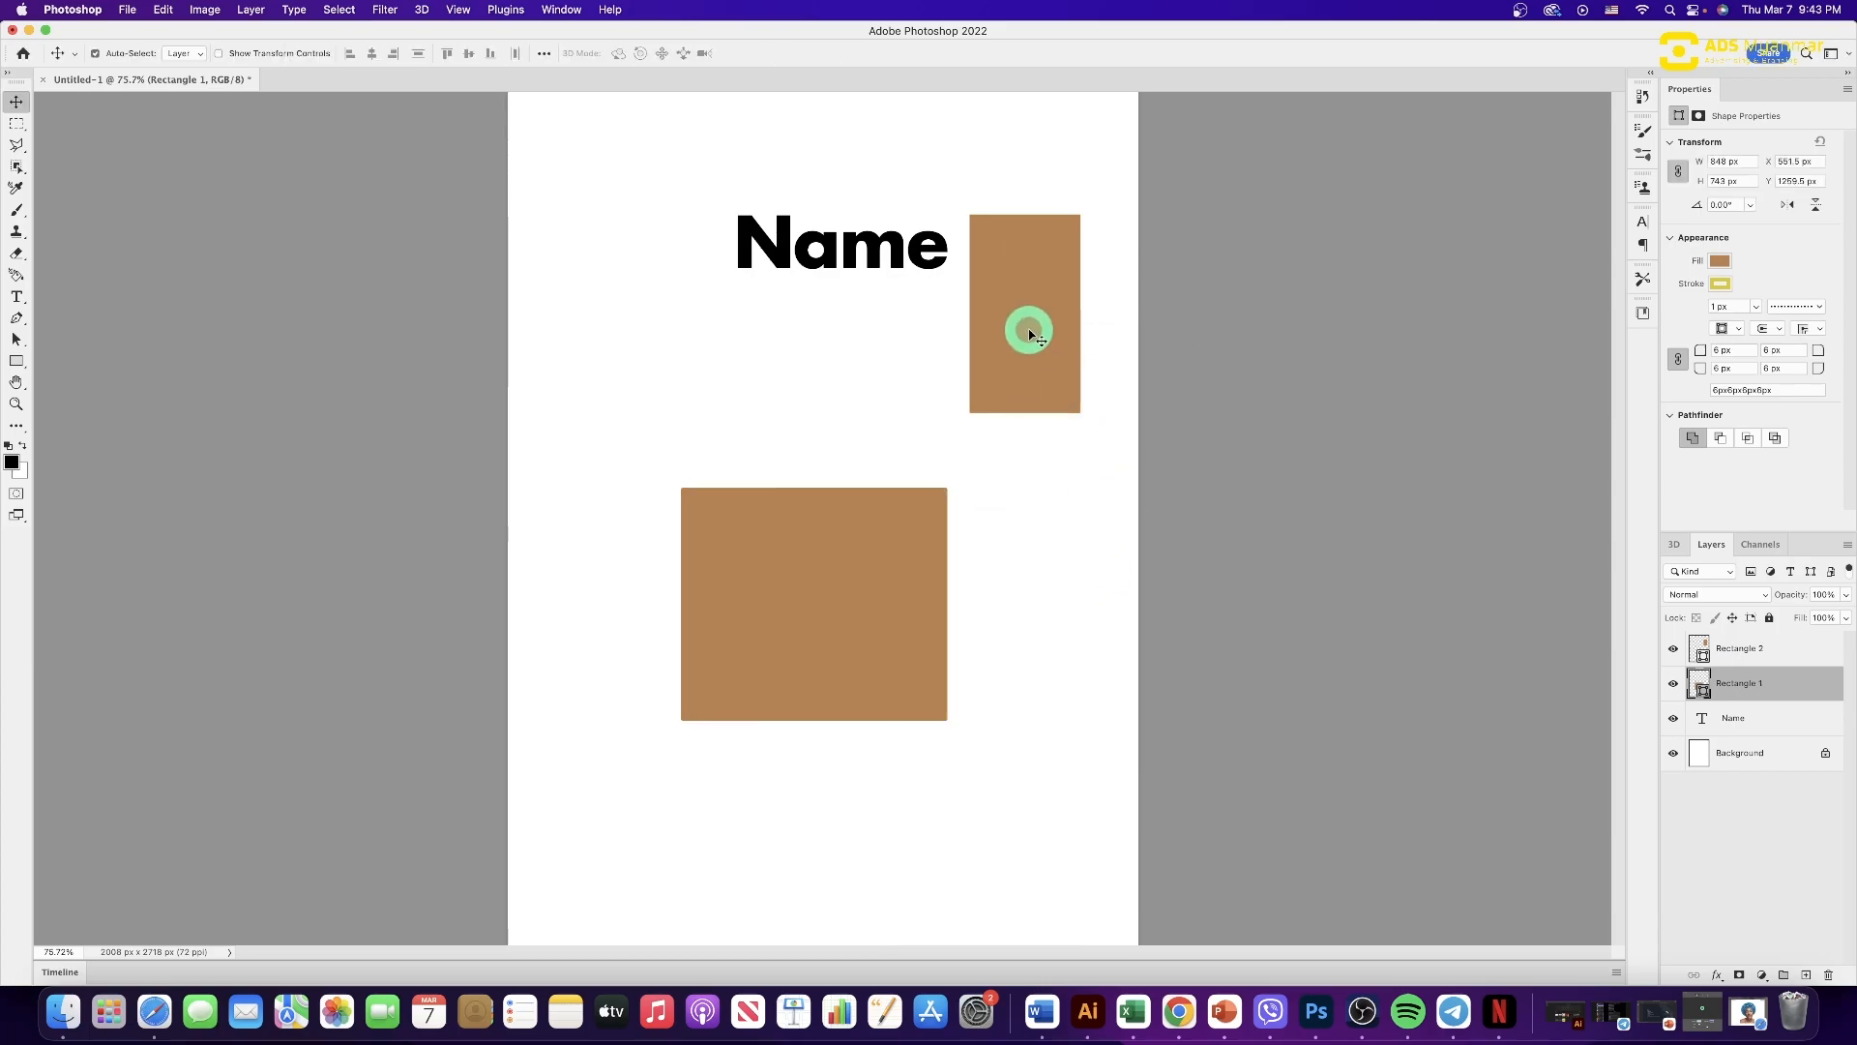
right_click(1029, 334)
click(1028, 336)
- Apply a Perspective transform to the large rectangle, tapering it so its right edge shrinks to about a quarter of its height
click(847, 591)
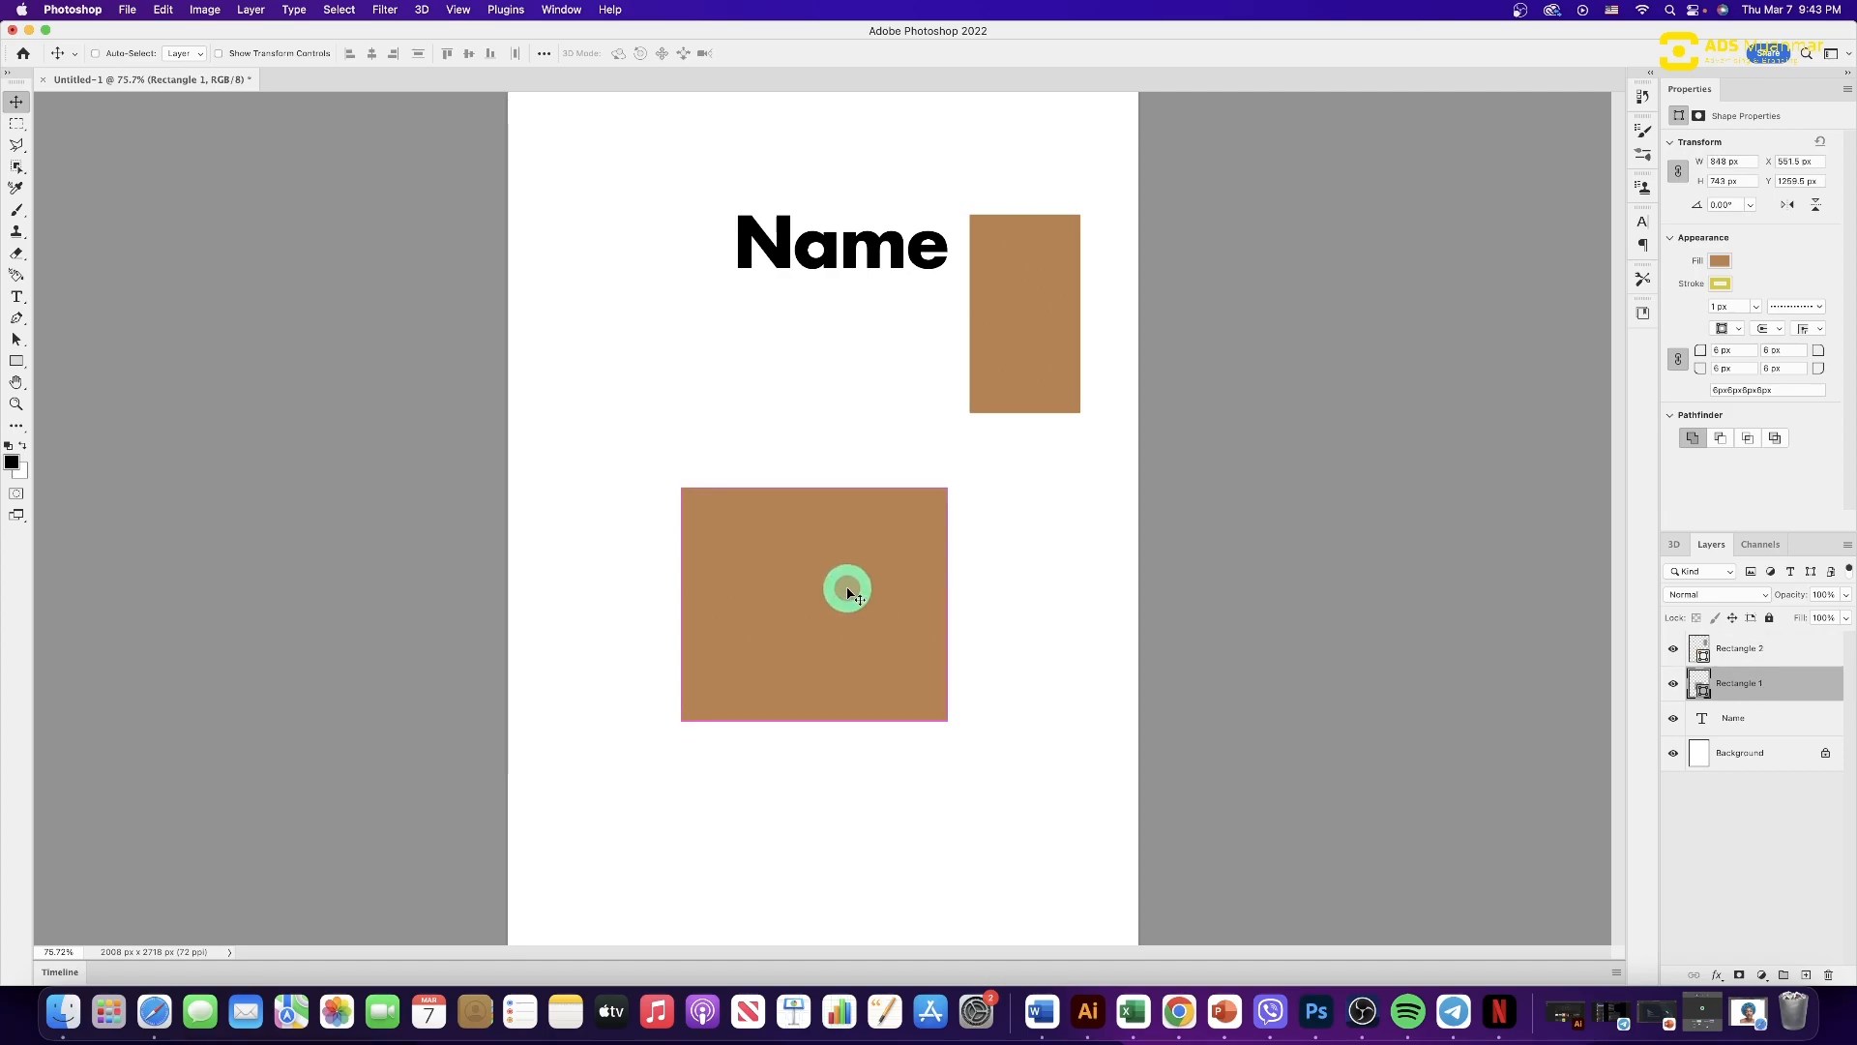
key(super+t)
right_click(909, 544)
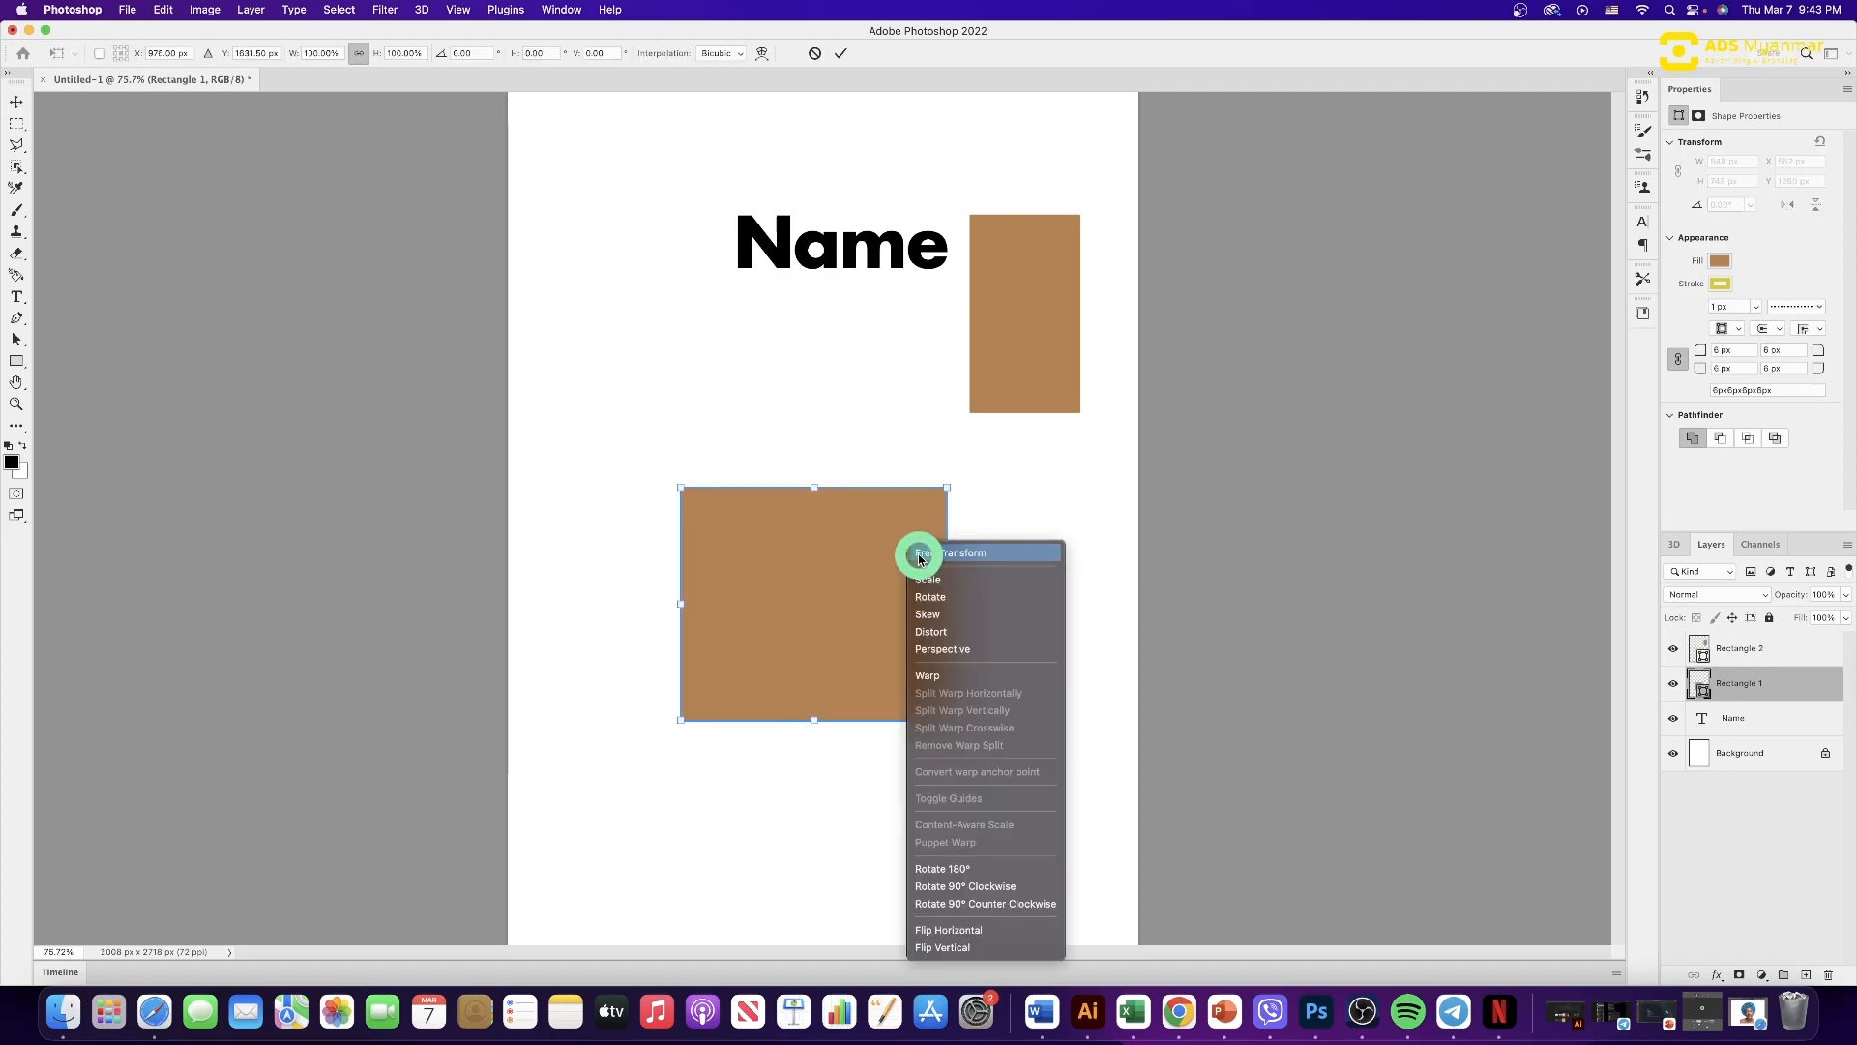
click(966, 653)
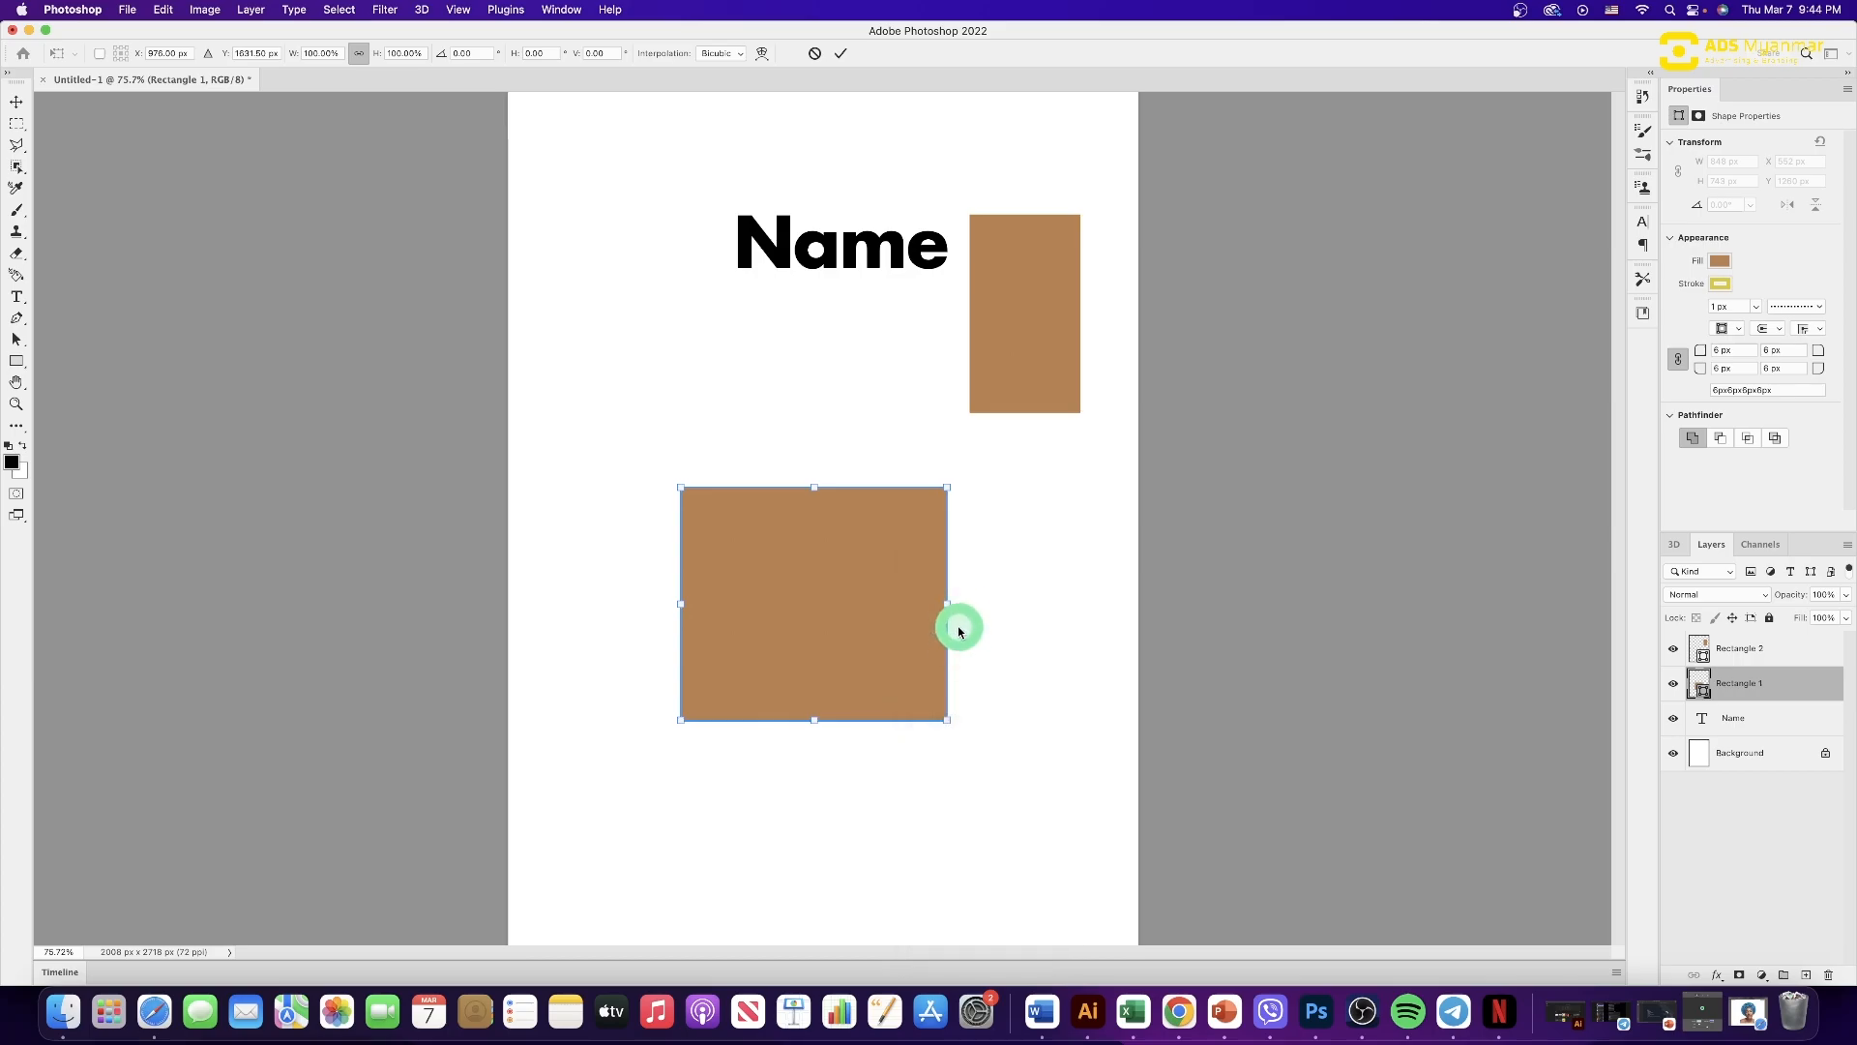
mouse_move(944, 604)
mouse_down()
mouse_move(901, 598)
mouse_move(932, 602)
mouse_up()
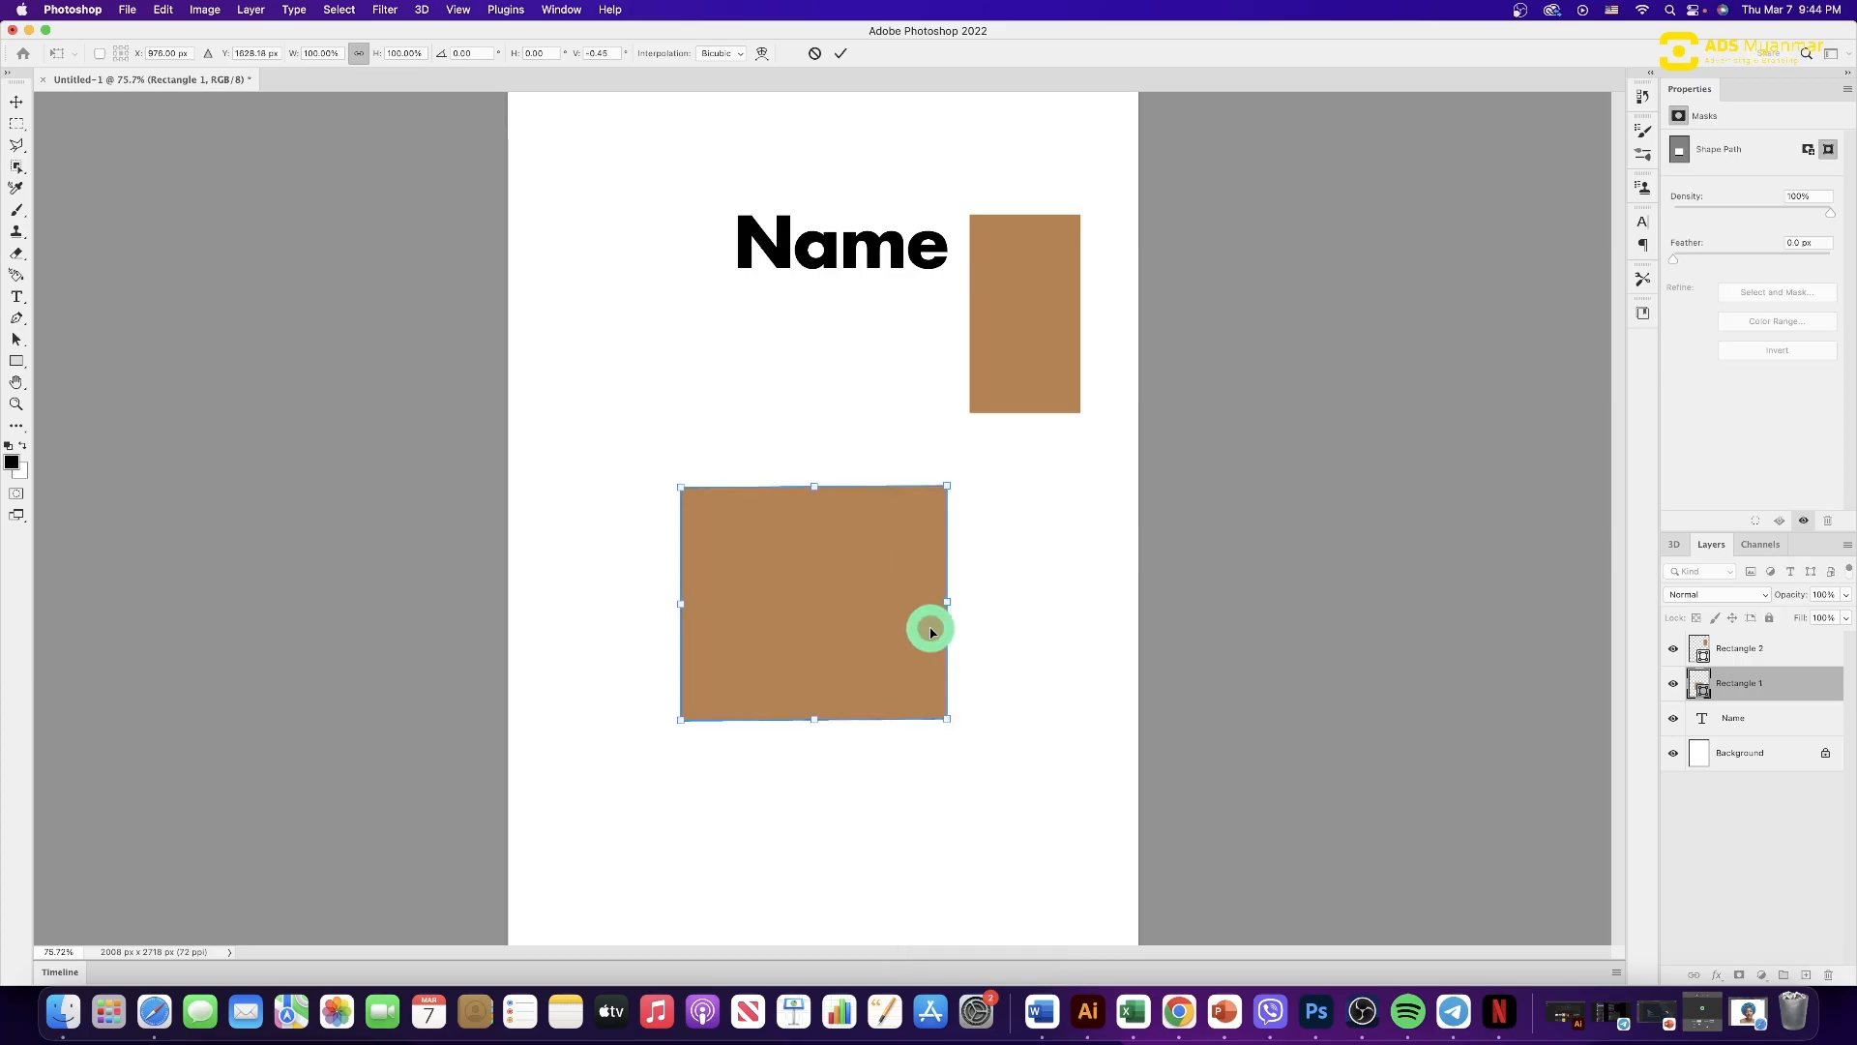
drag(947, 724, 888, 730)
key(super+z)
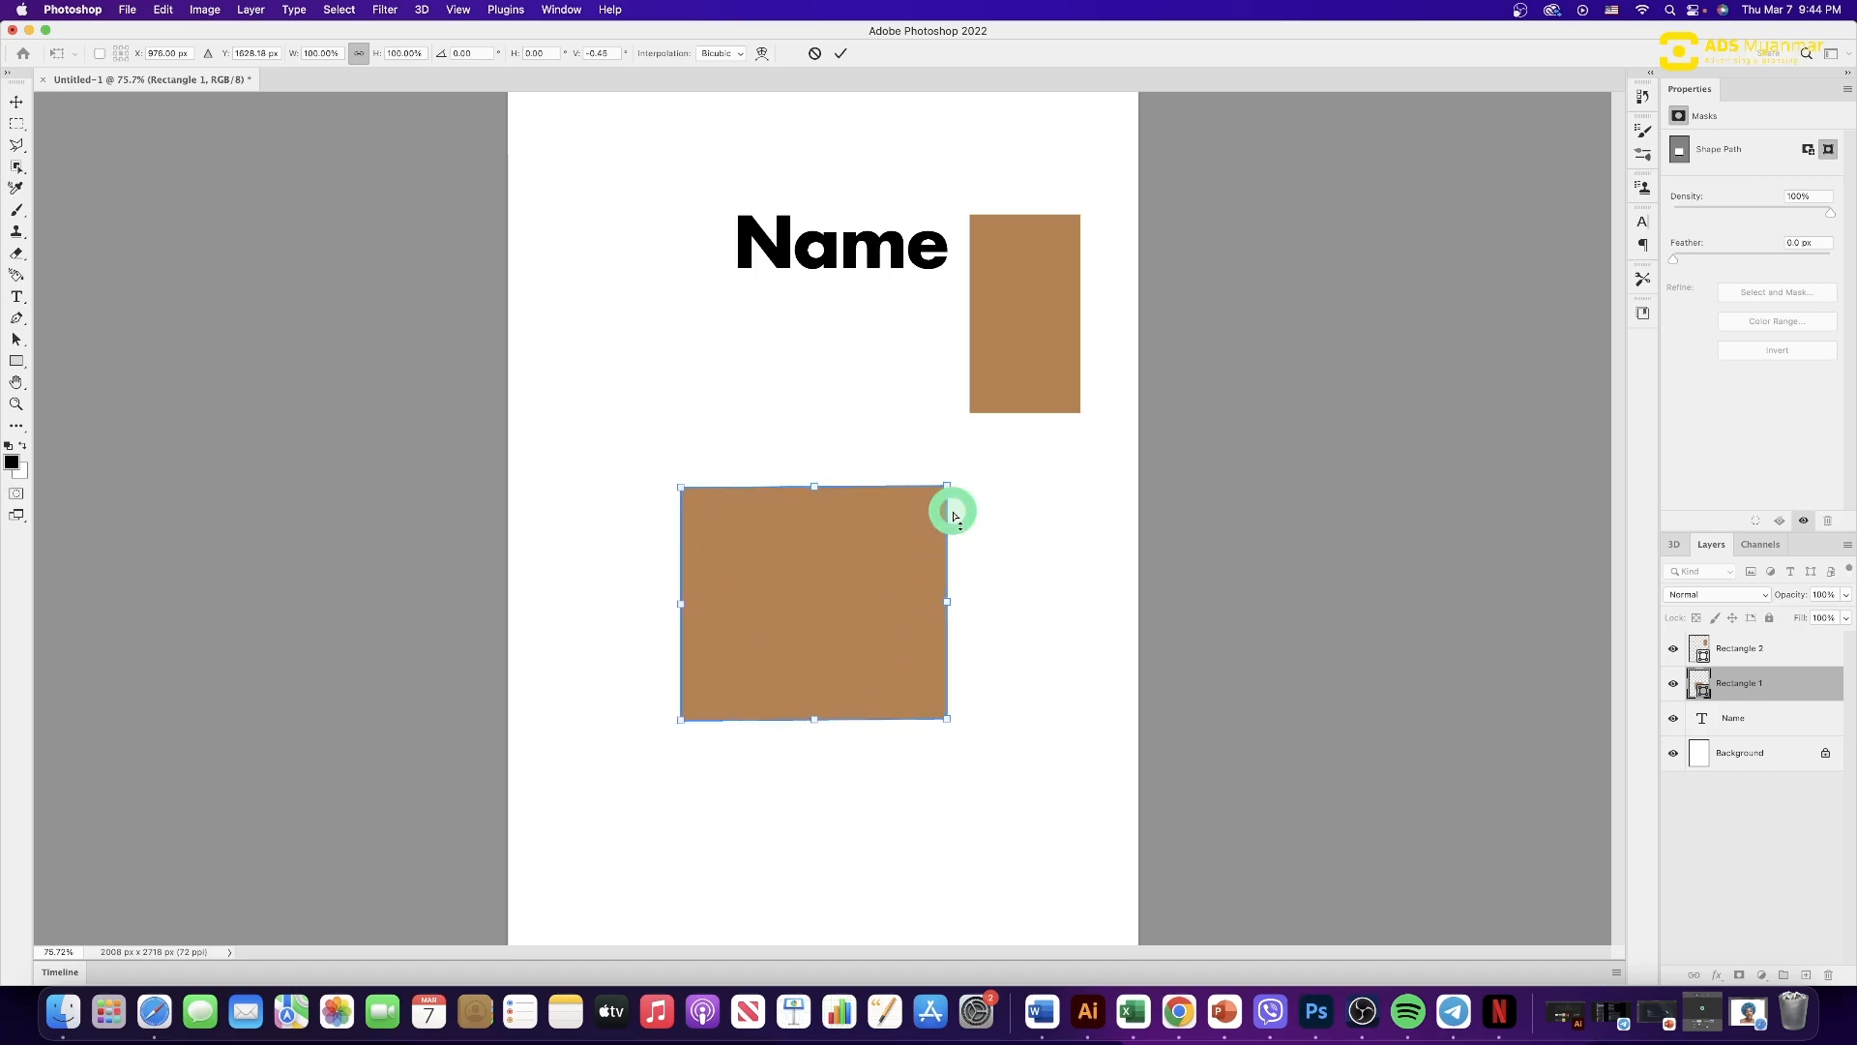
drag(946, 486, 921, 580)
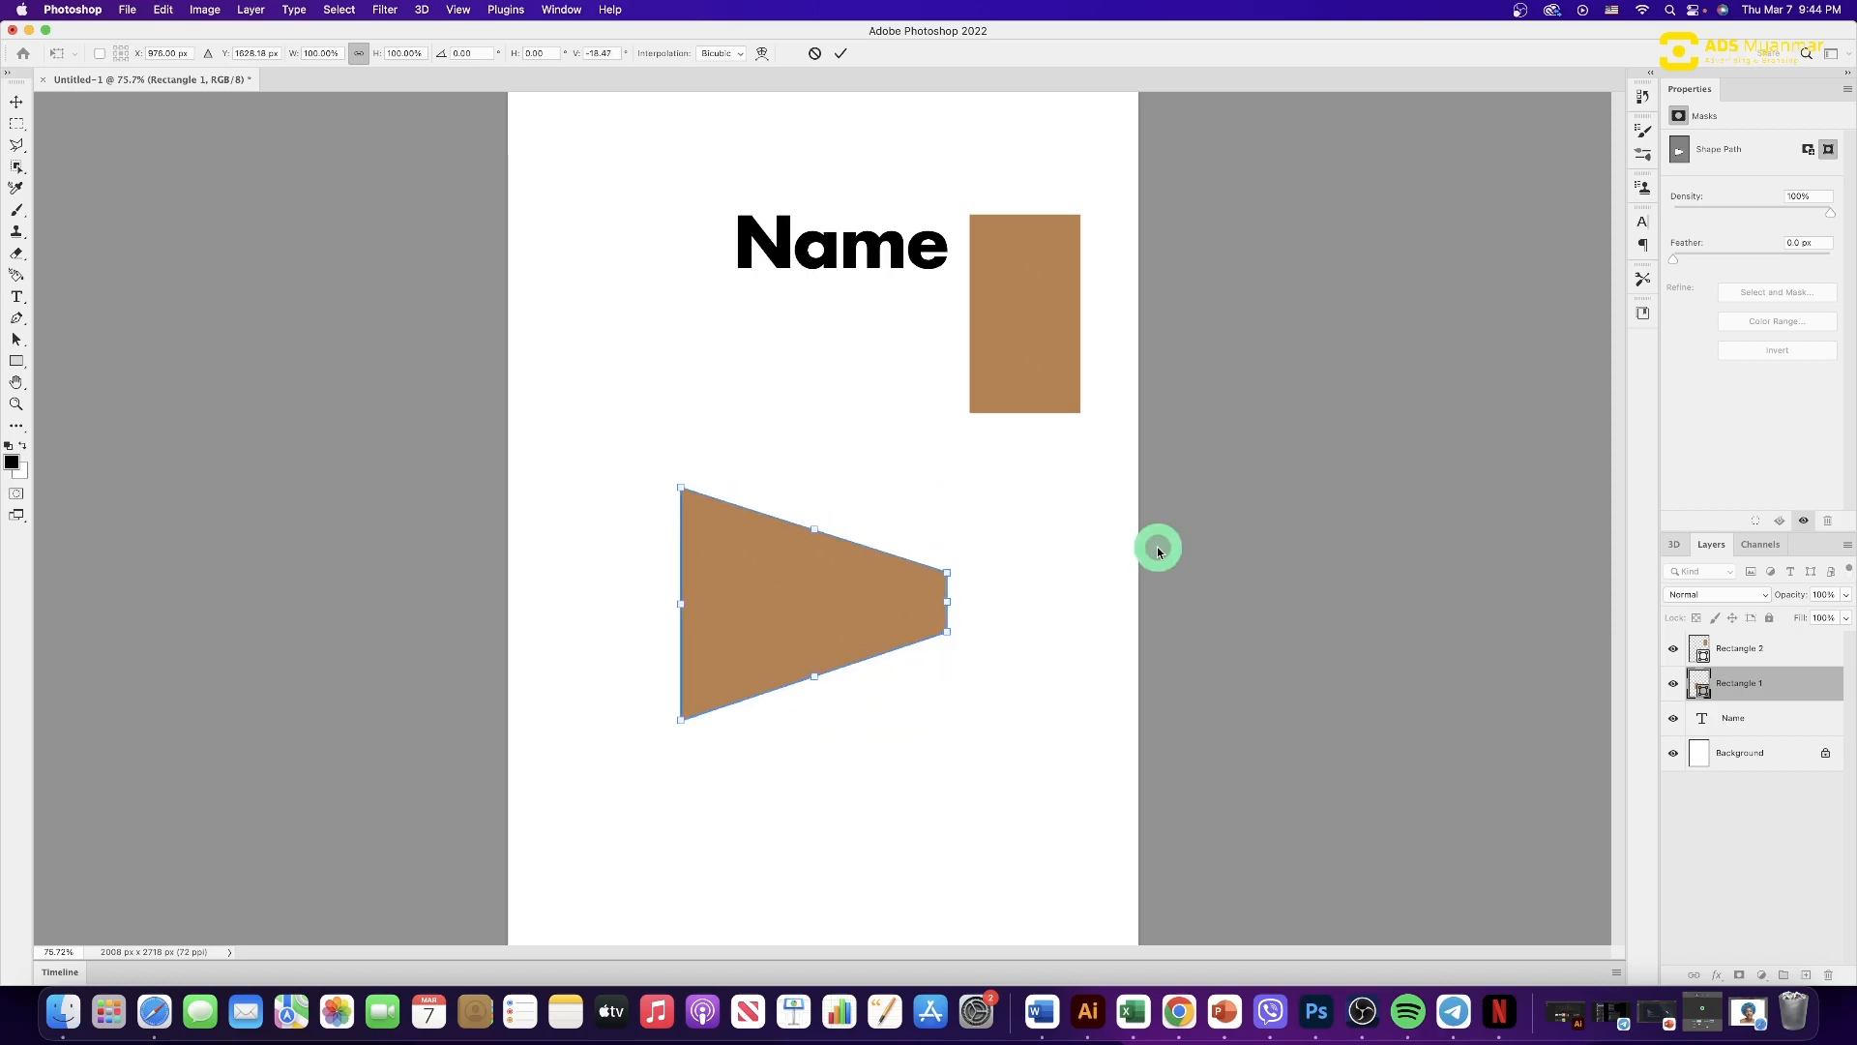
click(983, 474)
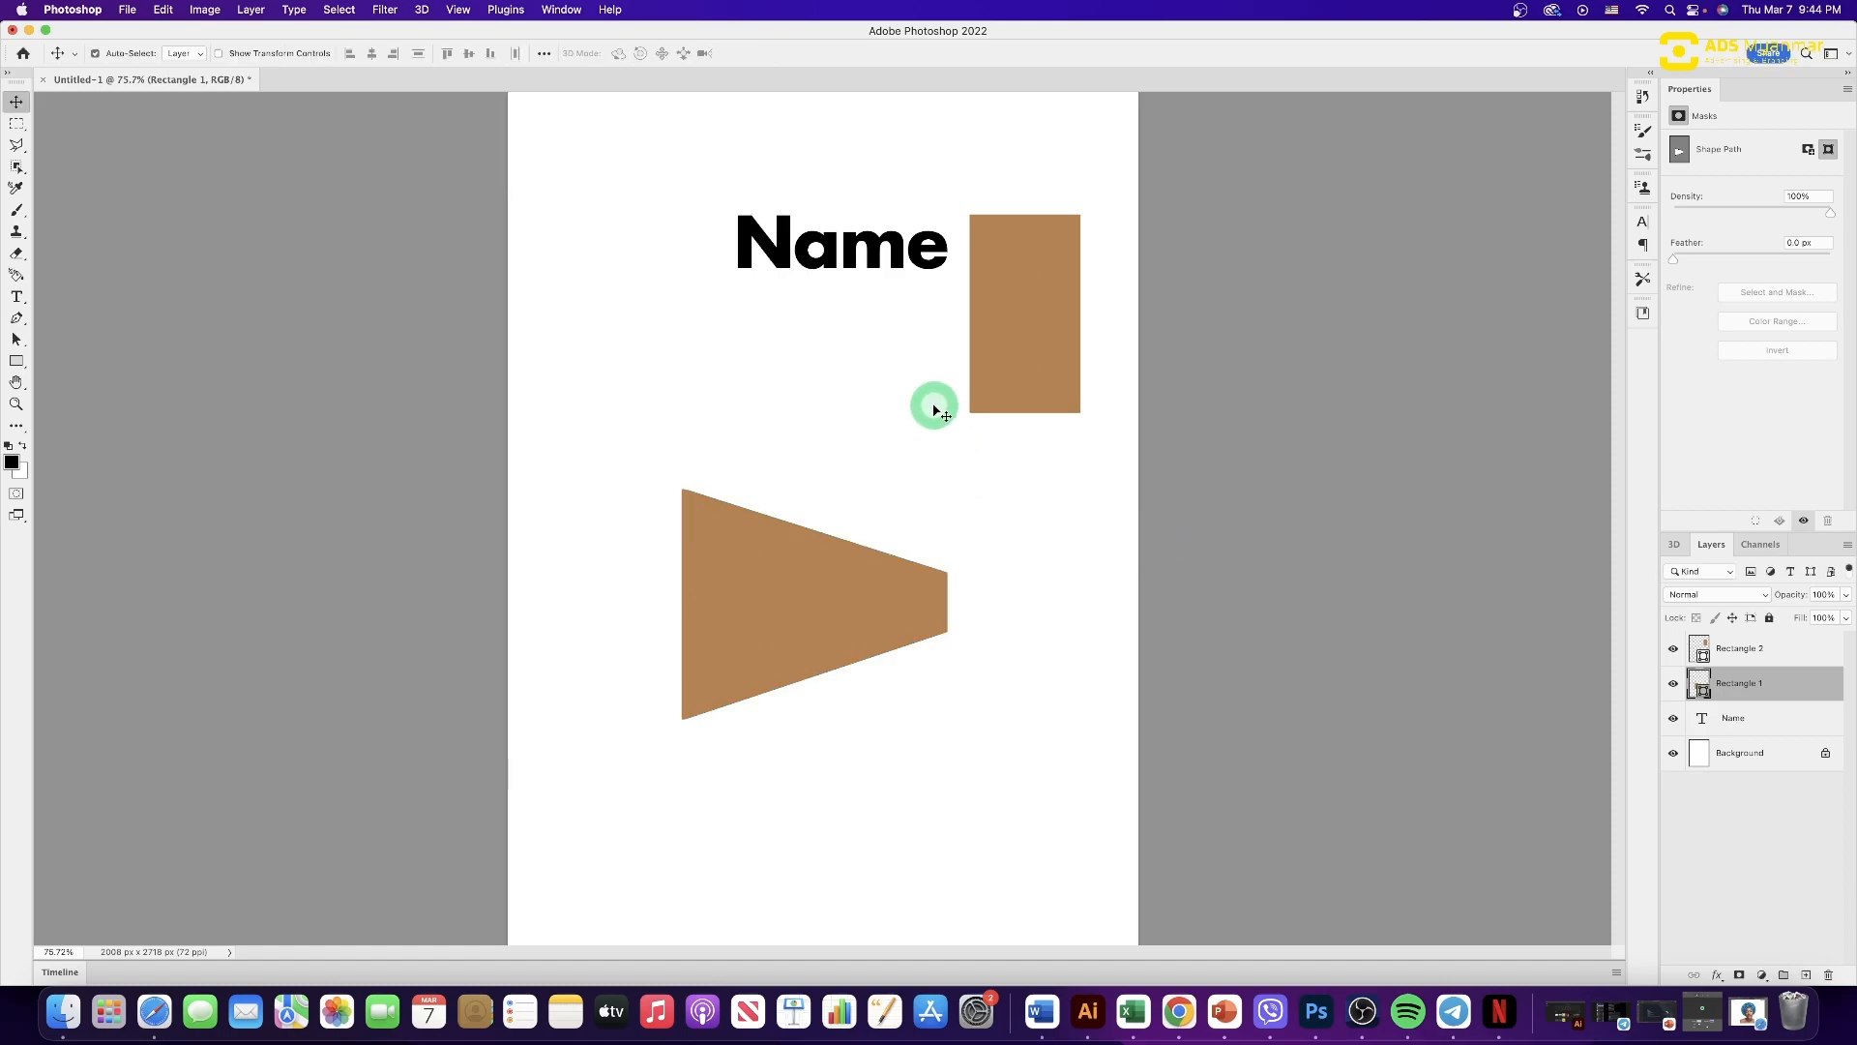
- Move the small rectangle down-left until it sits just below the "Name" text, and scale it to about 85%
click(1048, 338)
drag(1041, 323, 1017, 362)
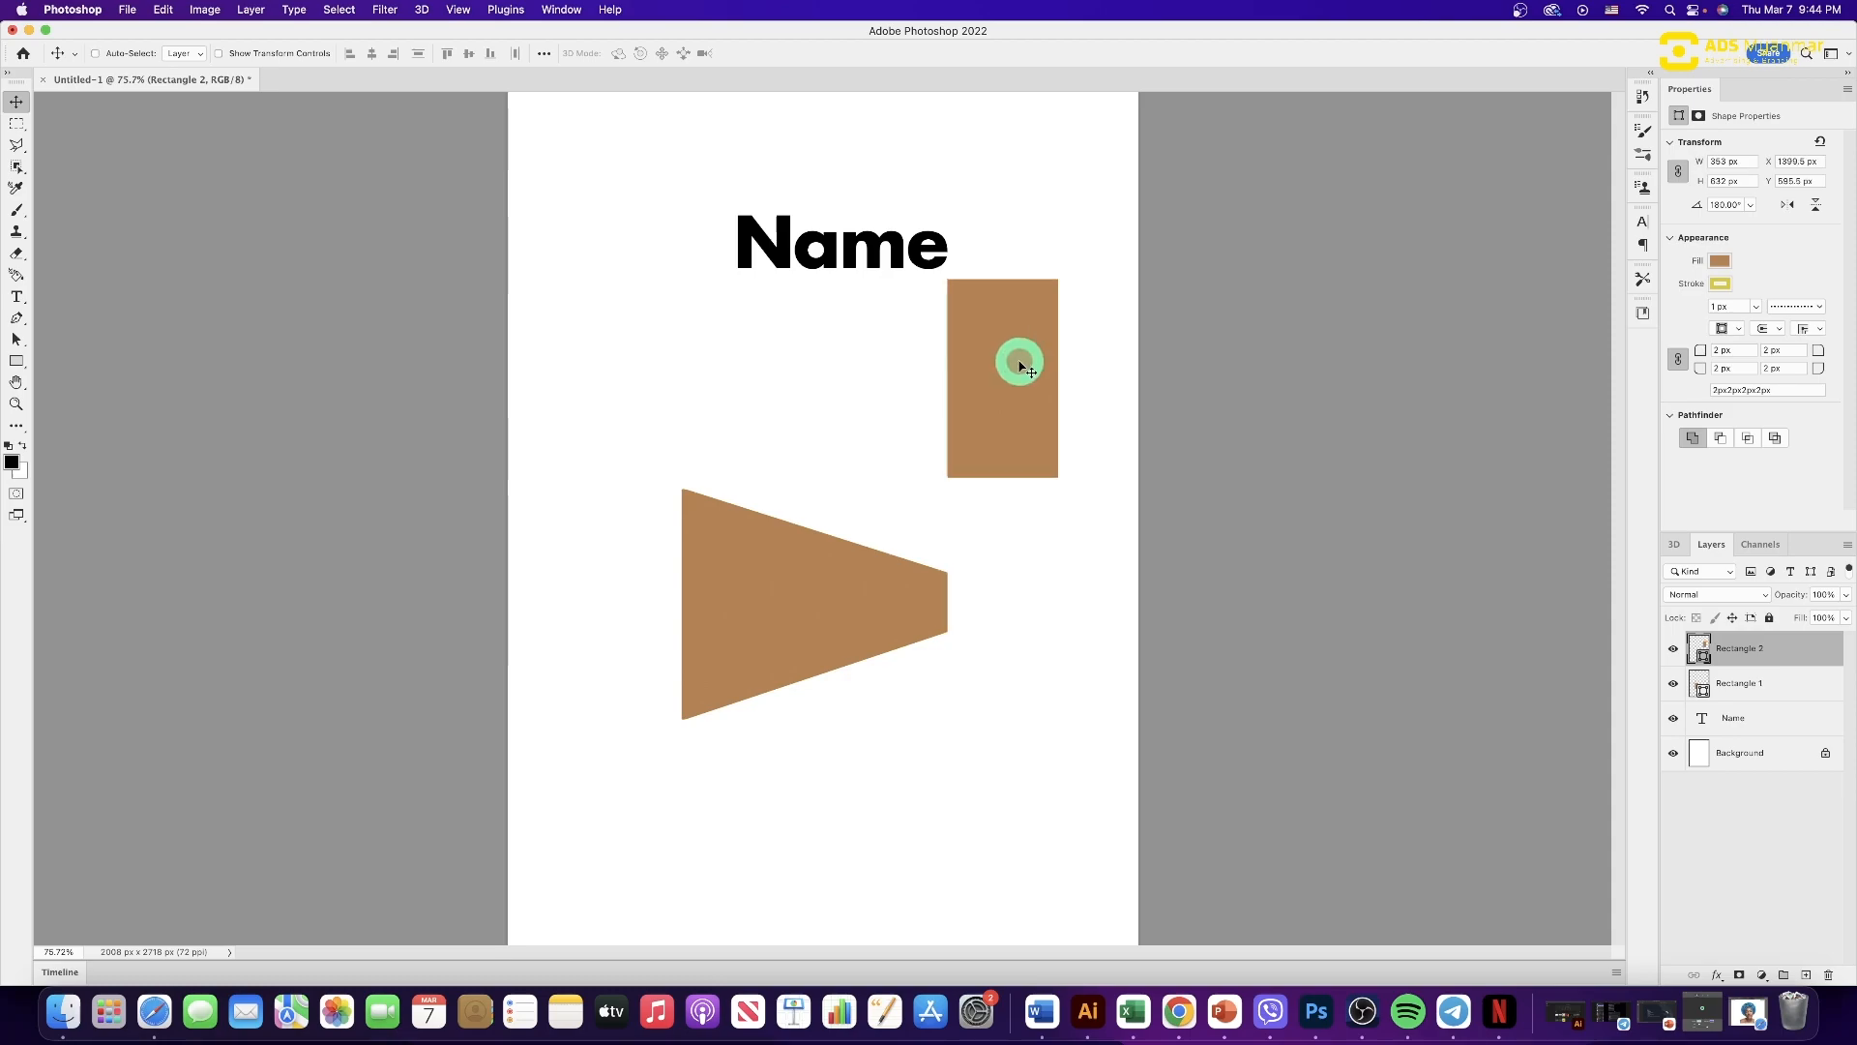
key(super+t)
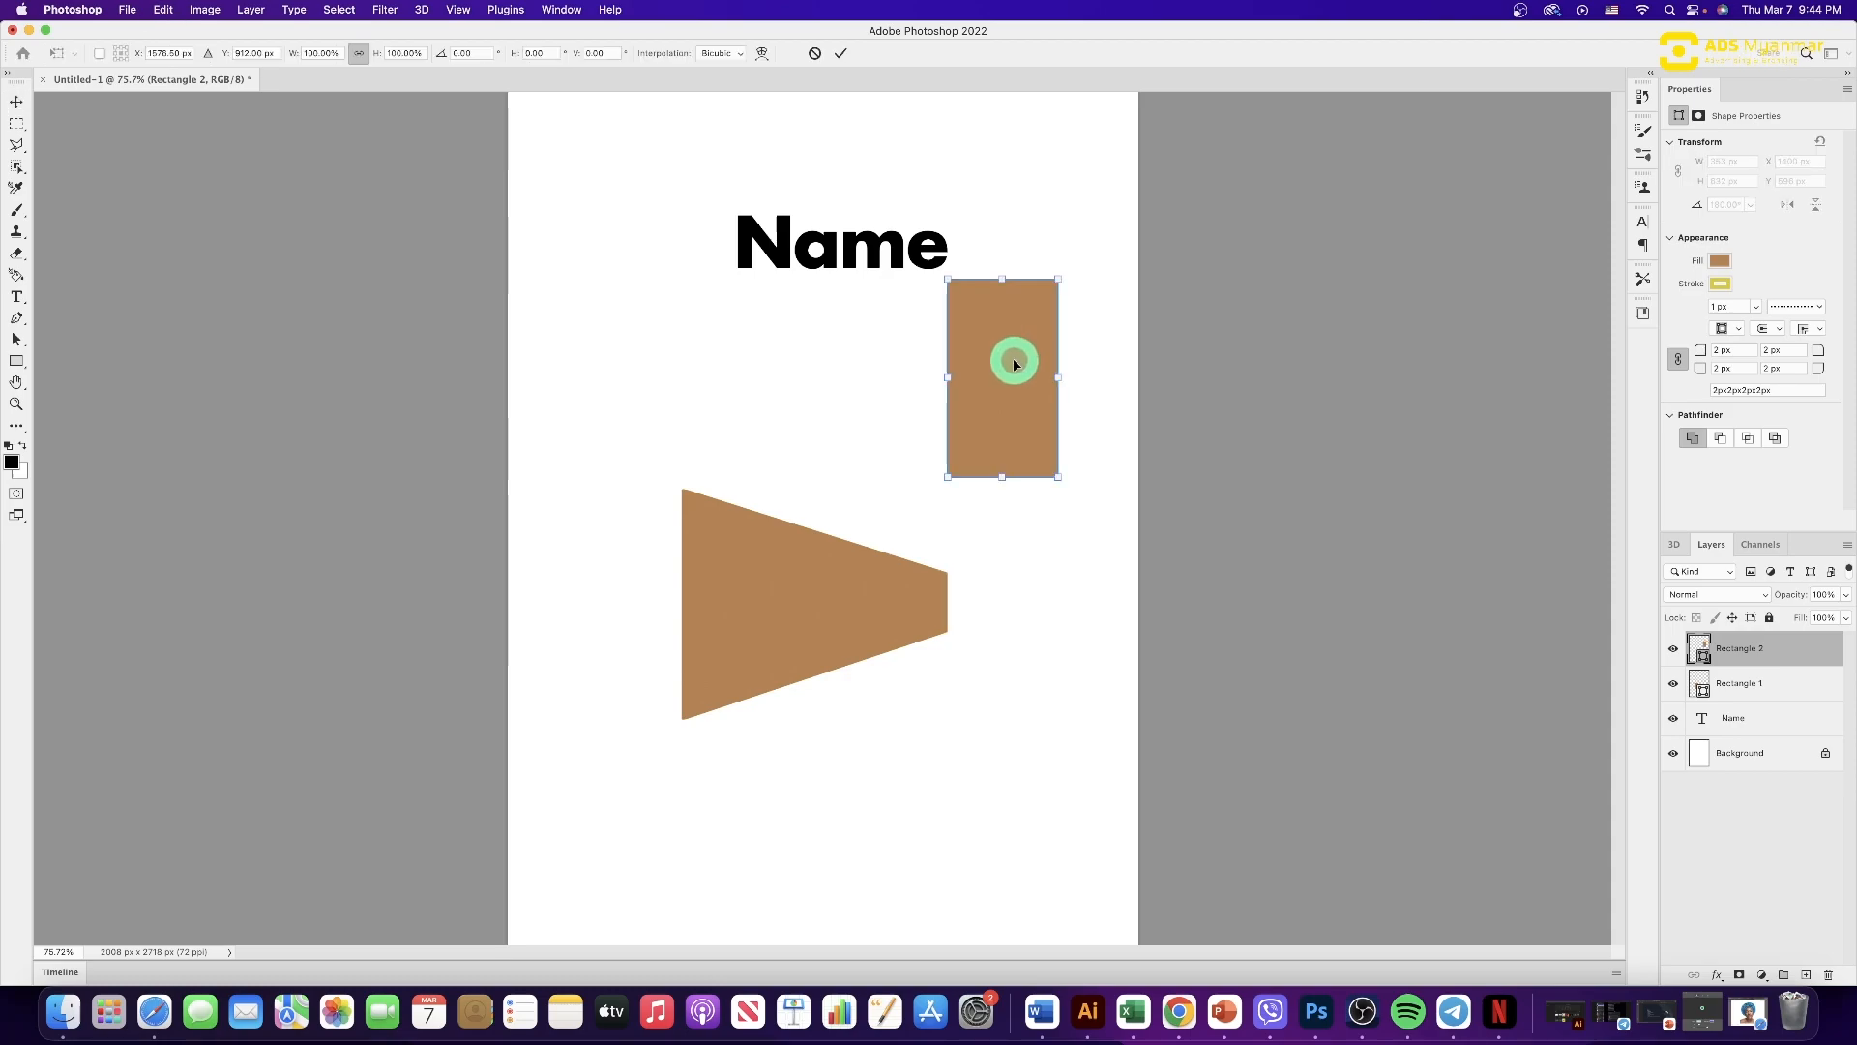
right_click(1013, 358)
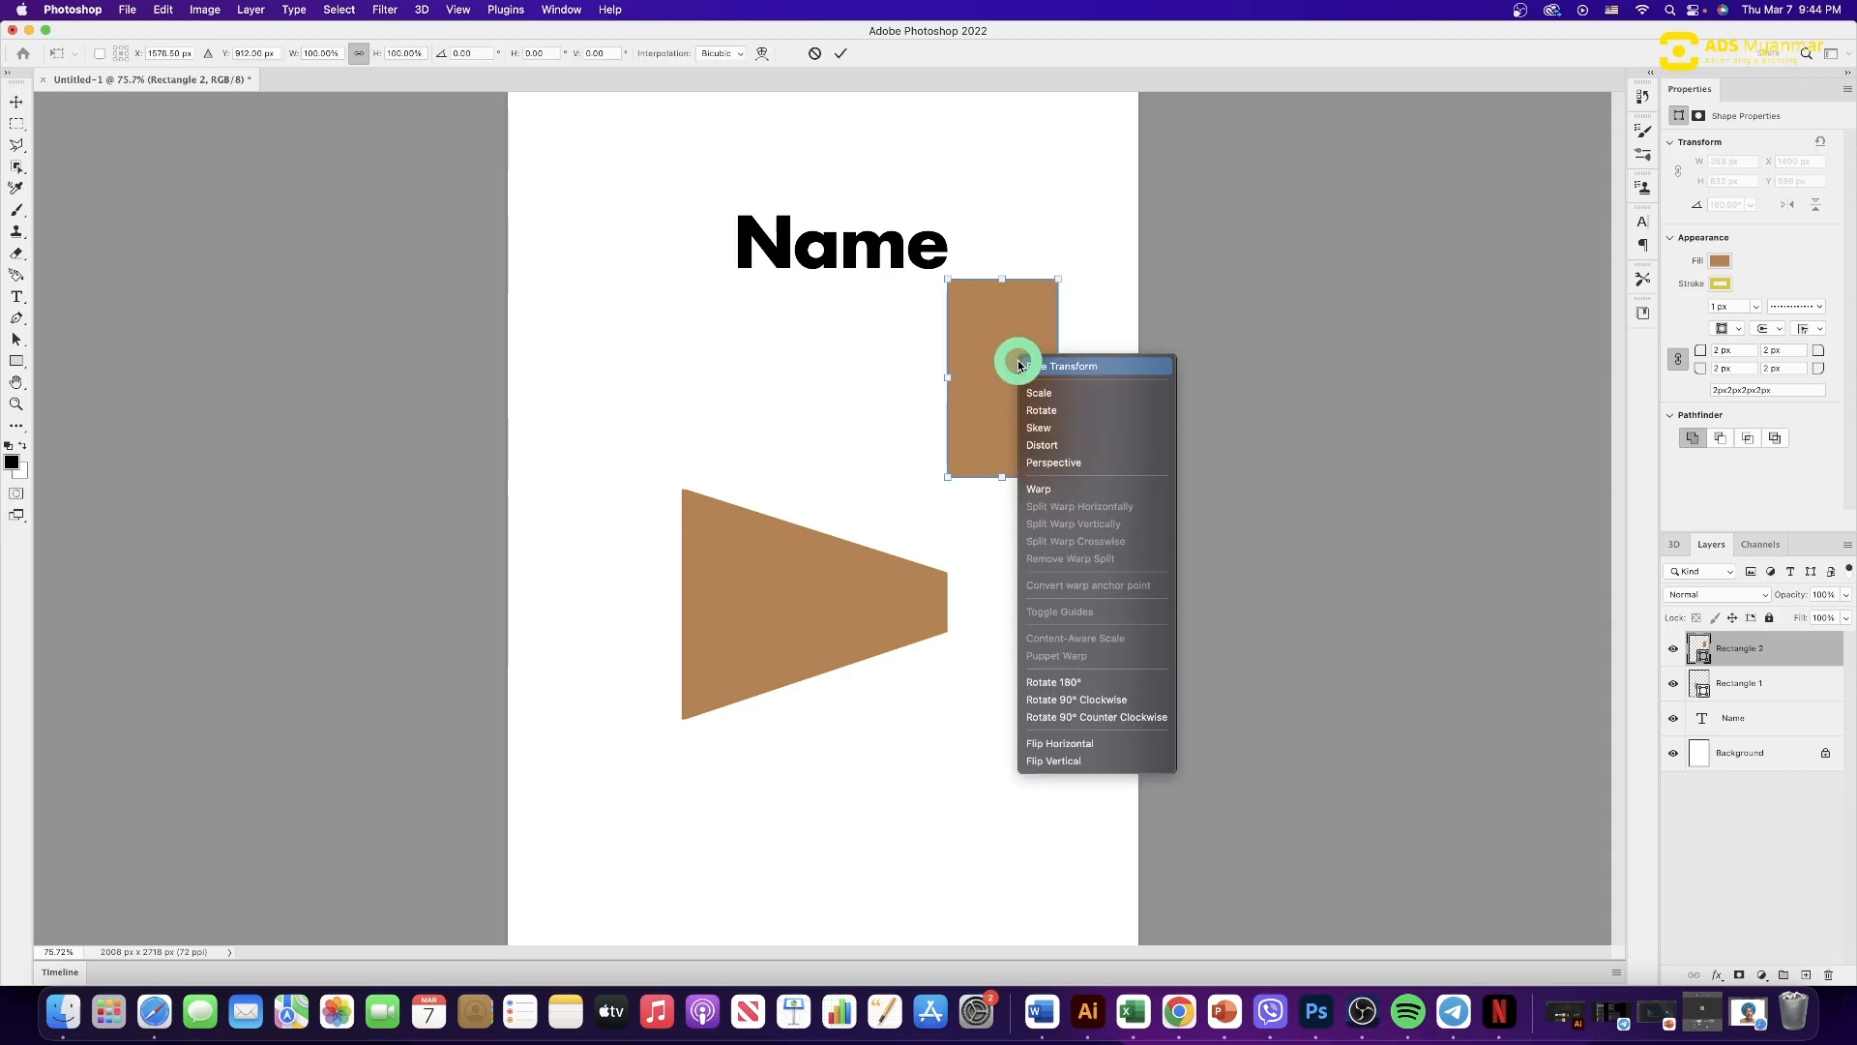
click(1040, 393)
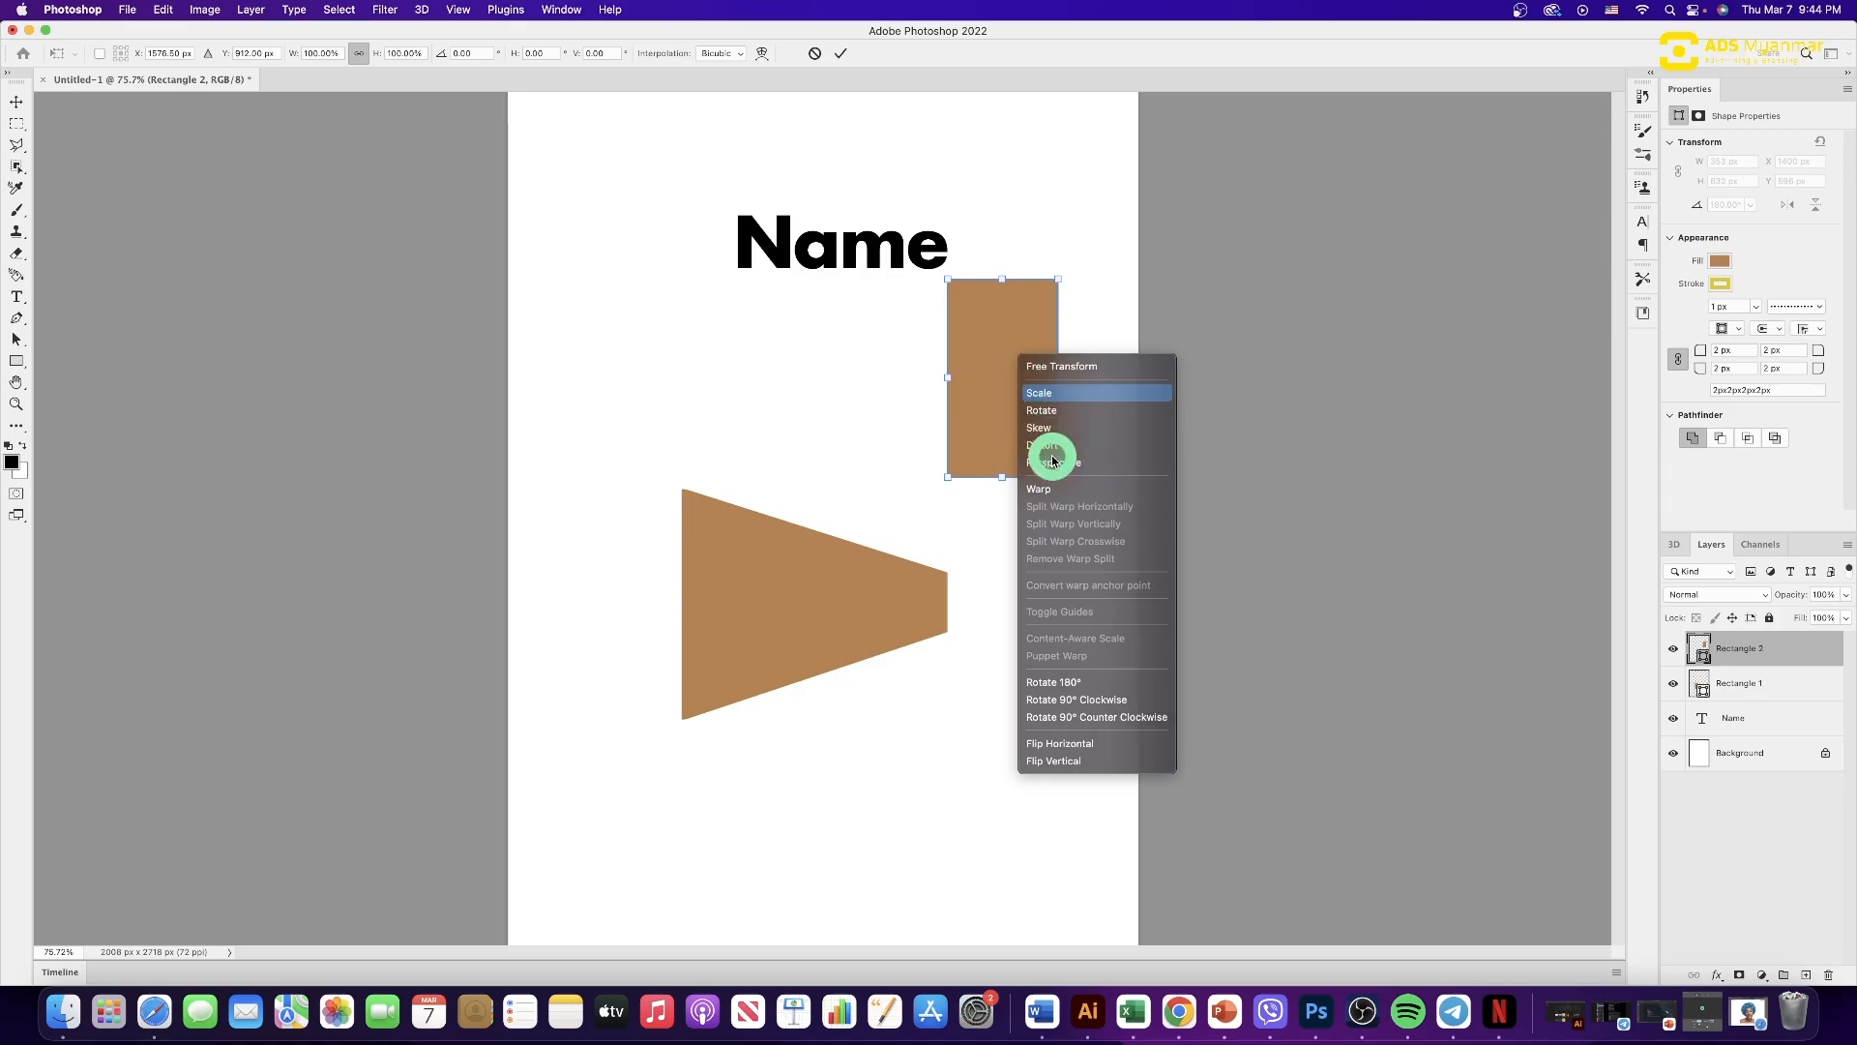
drag(1055, 481, 1003, 469)
- Distort the small rectangle into an uneven trapezoid by spreading its lower corners outward and lowering its upper edge
right_click(998, 383)
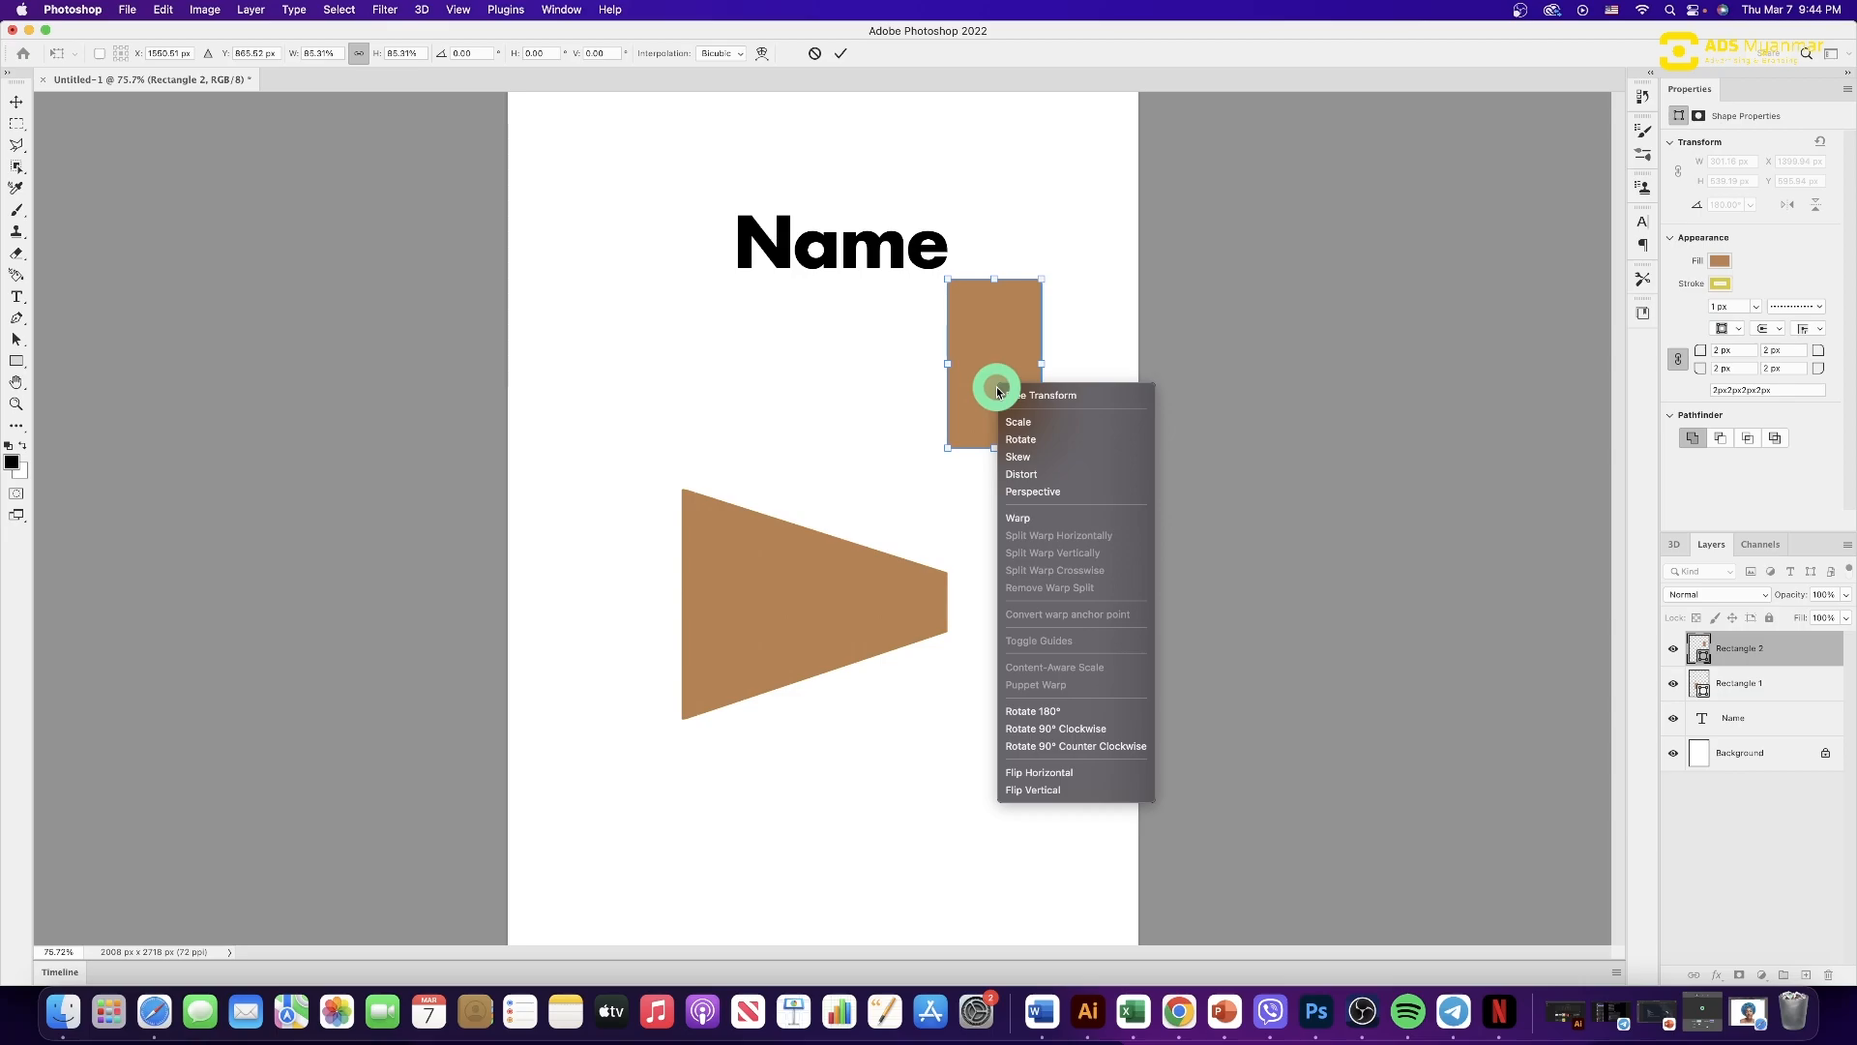
click(1031, 462)
drag(1040, 447, 1113, 509)
click(950, 450)
drag(950, 450, 801, 484)
drag(947, 280, 1041, 310)
click(874, 256)
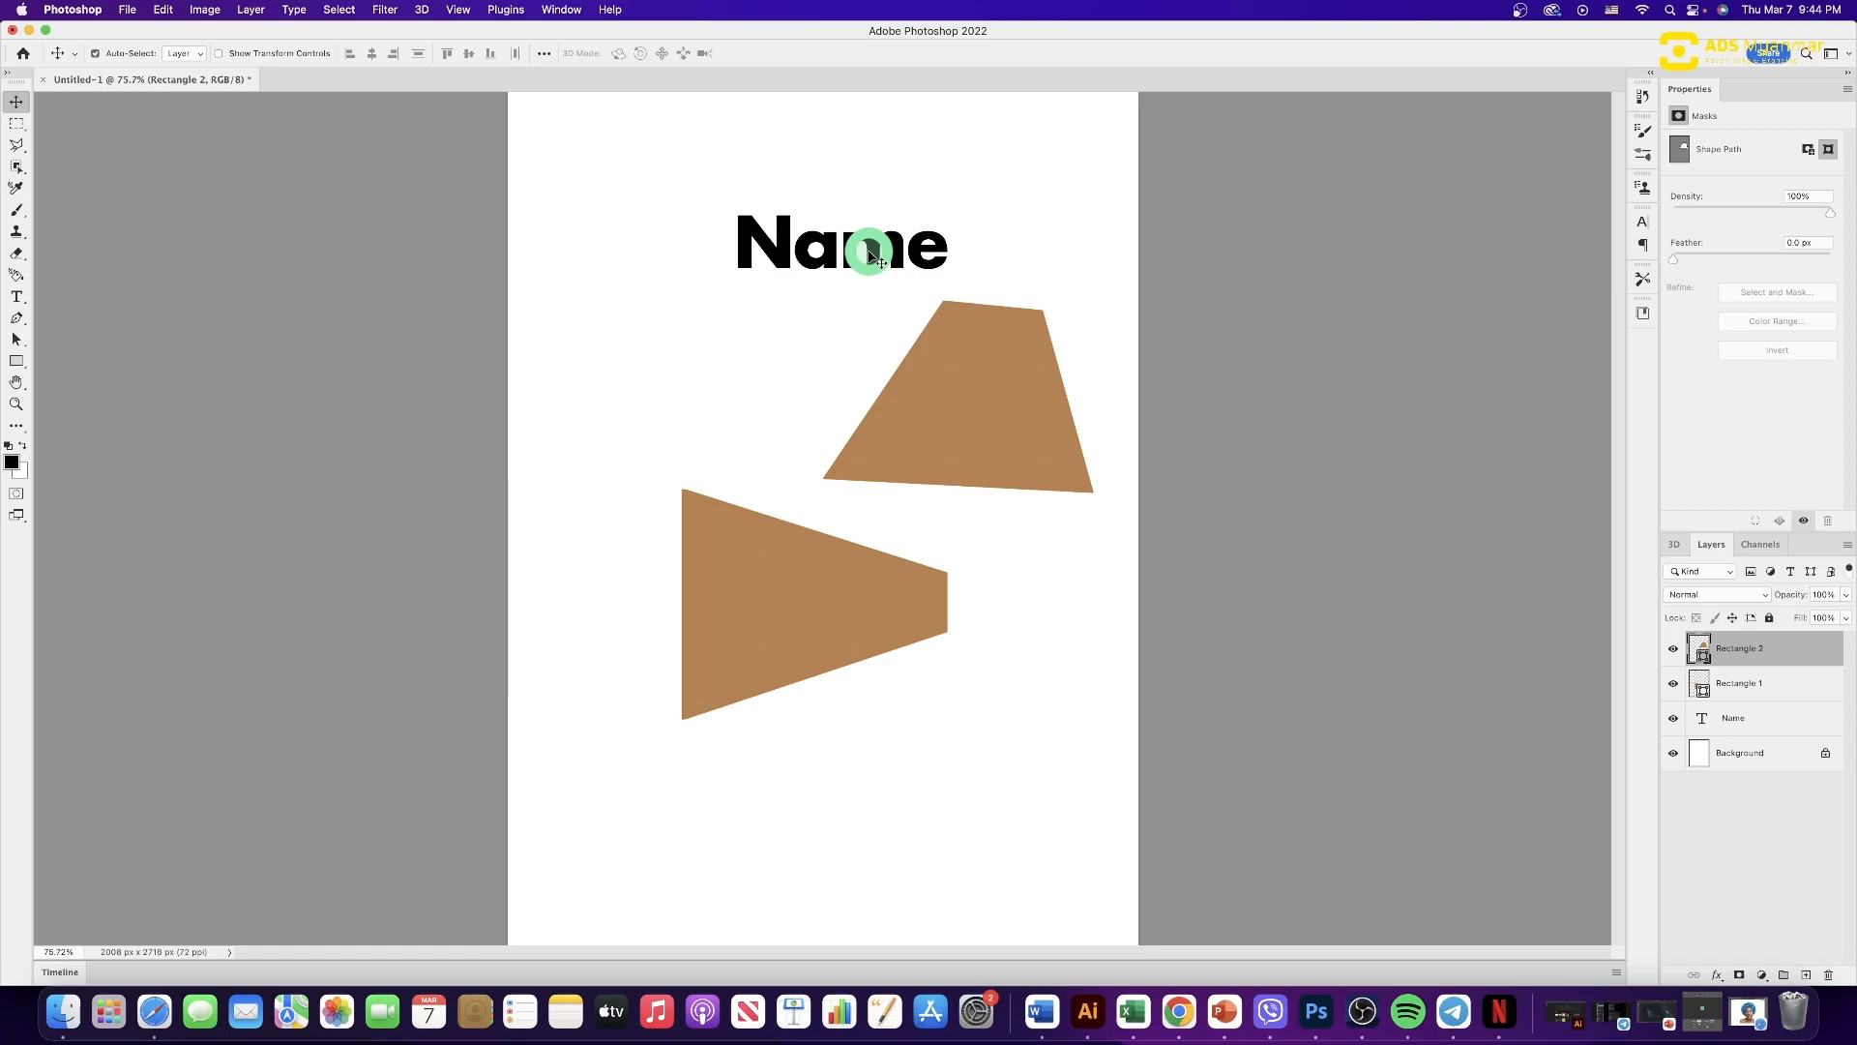
- Transform the "Name" text to about 56% width and 101% height, rotated about 20° and skewed about -40° horizontally
click(873, 255)
key(cmd+t)
right_click(900, 258)
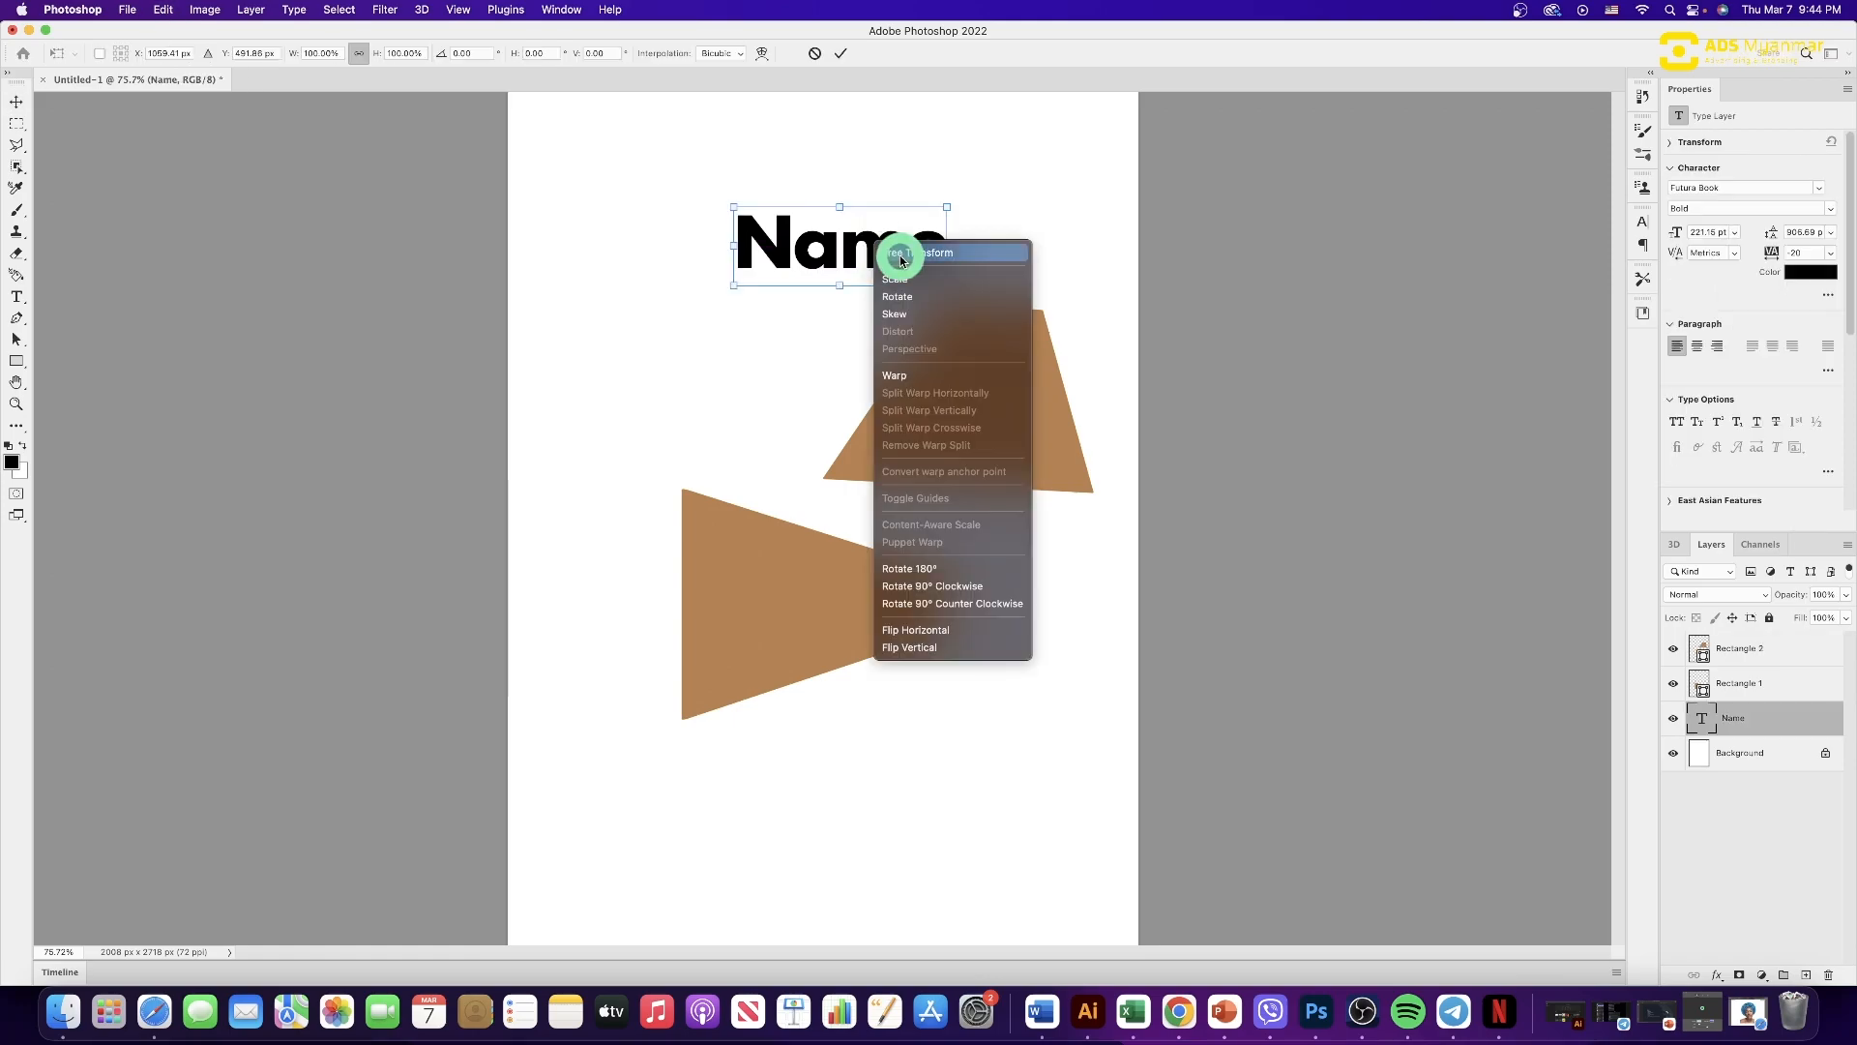
click(900, 258)
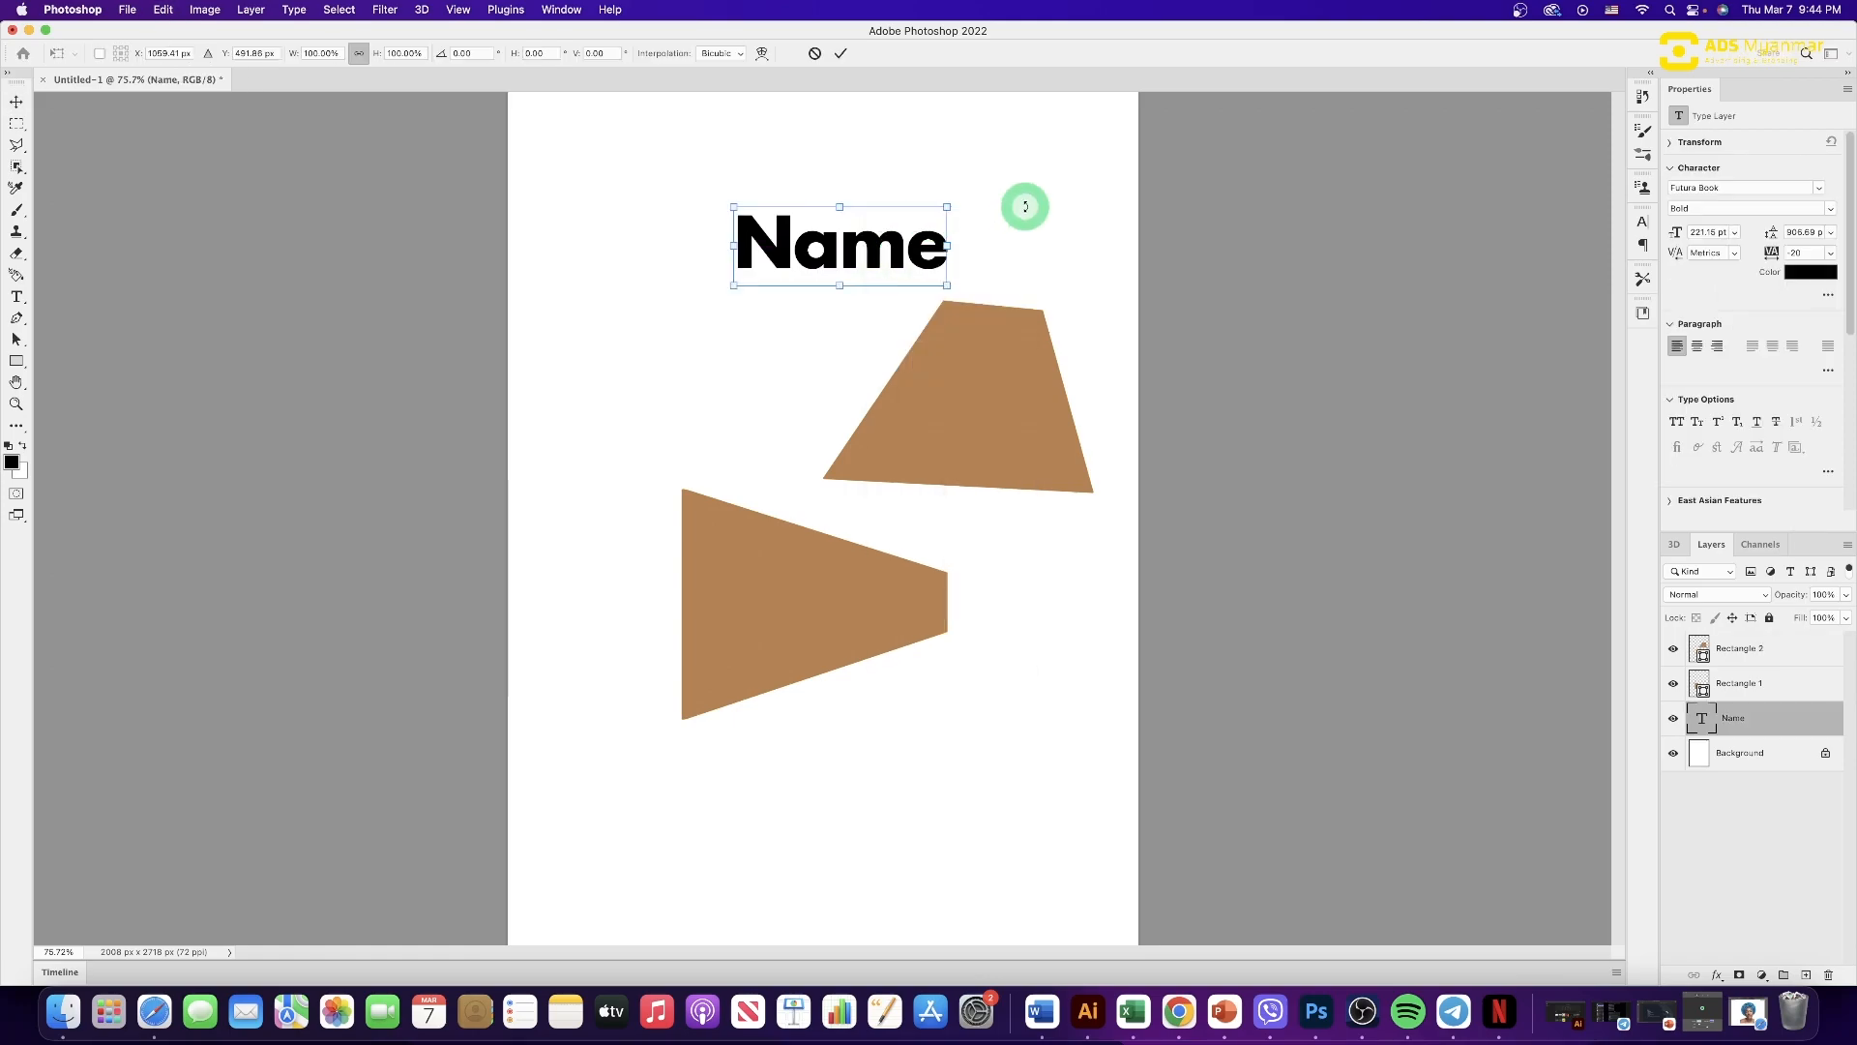
mouse_move(947, 207)
mouse_down()
mouse_move(924, 220)
mouse_move(1011, 209)
mouse_move(842, 252)
mouse_move(927, 226)
mouse_up()
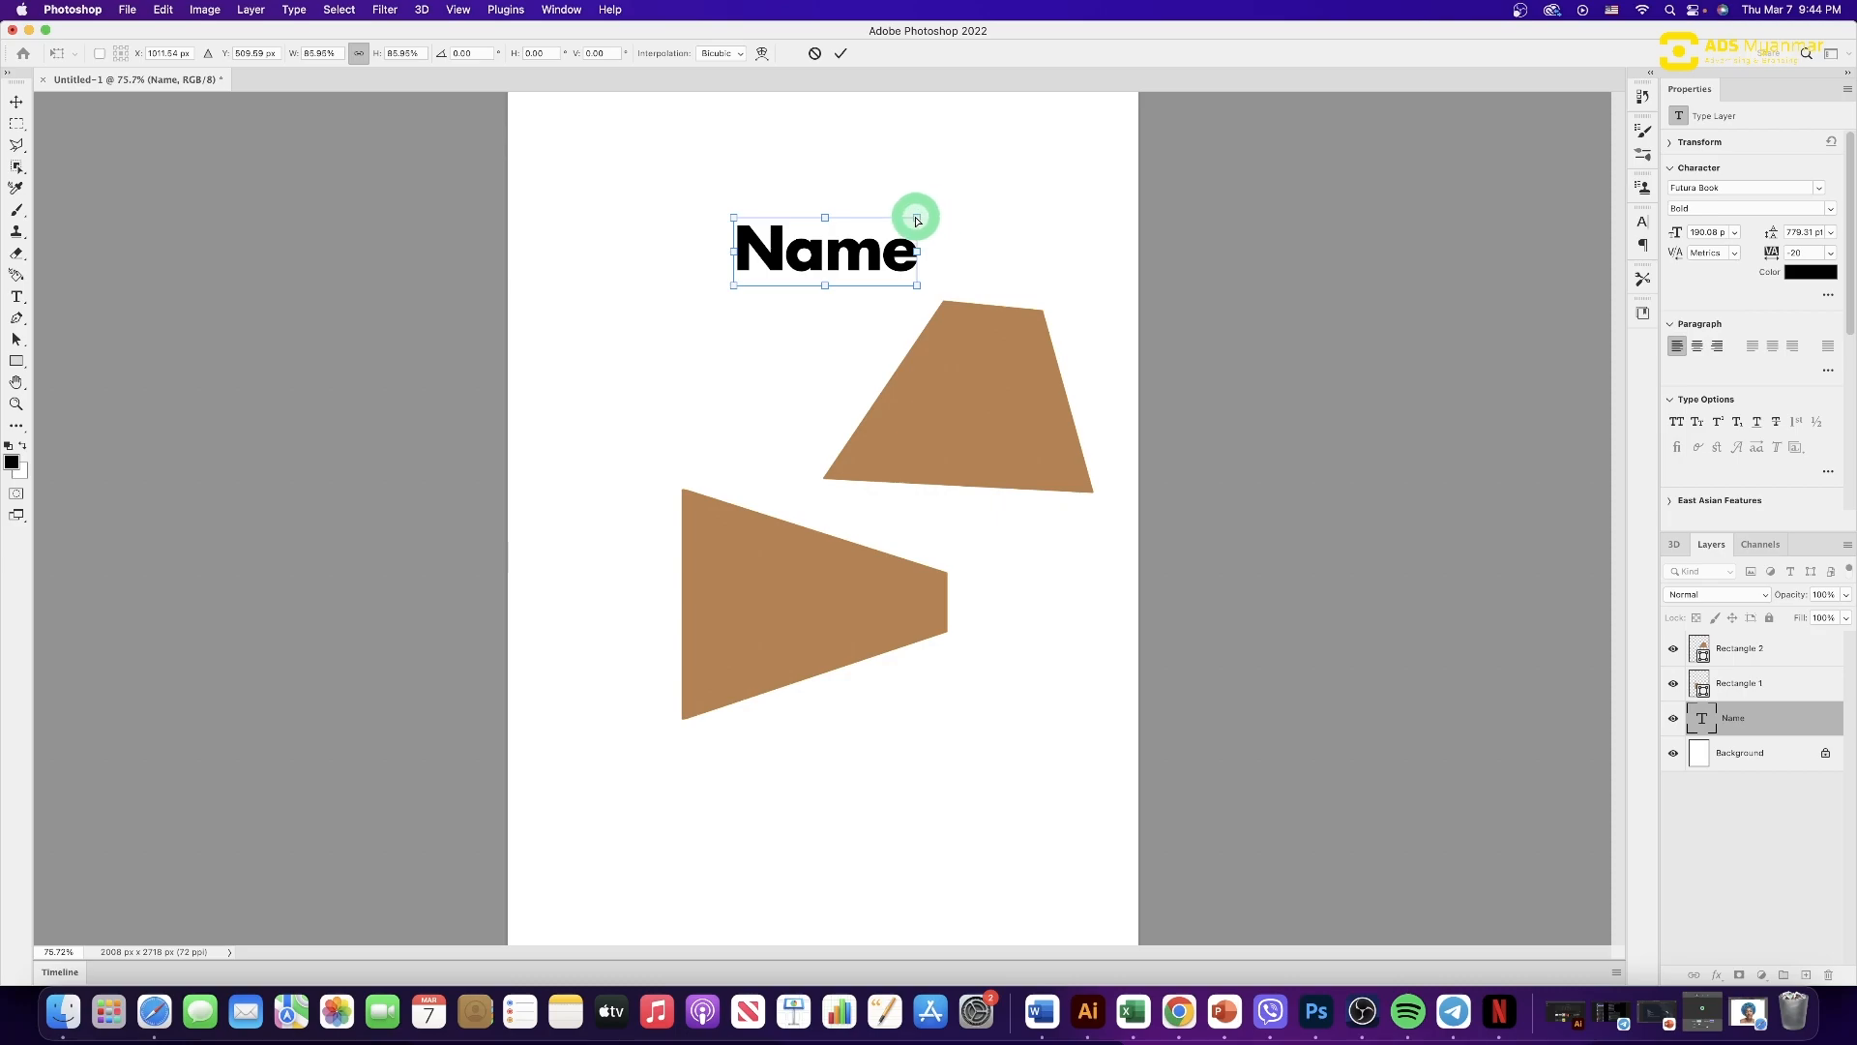
drag(740, 222, 864, 325)
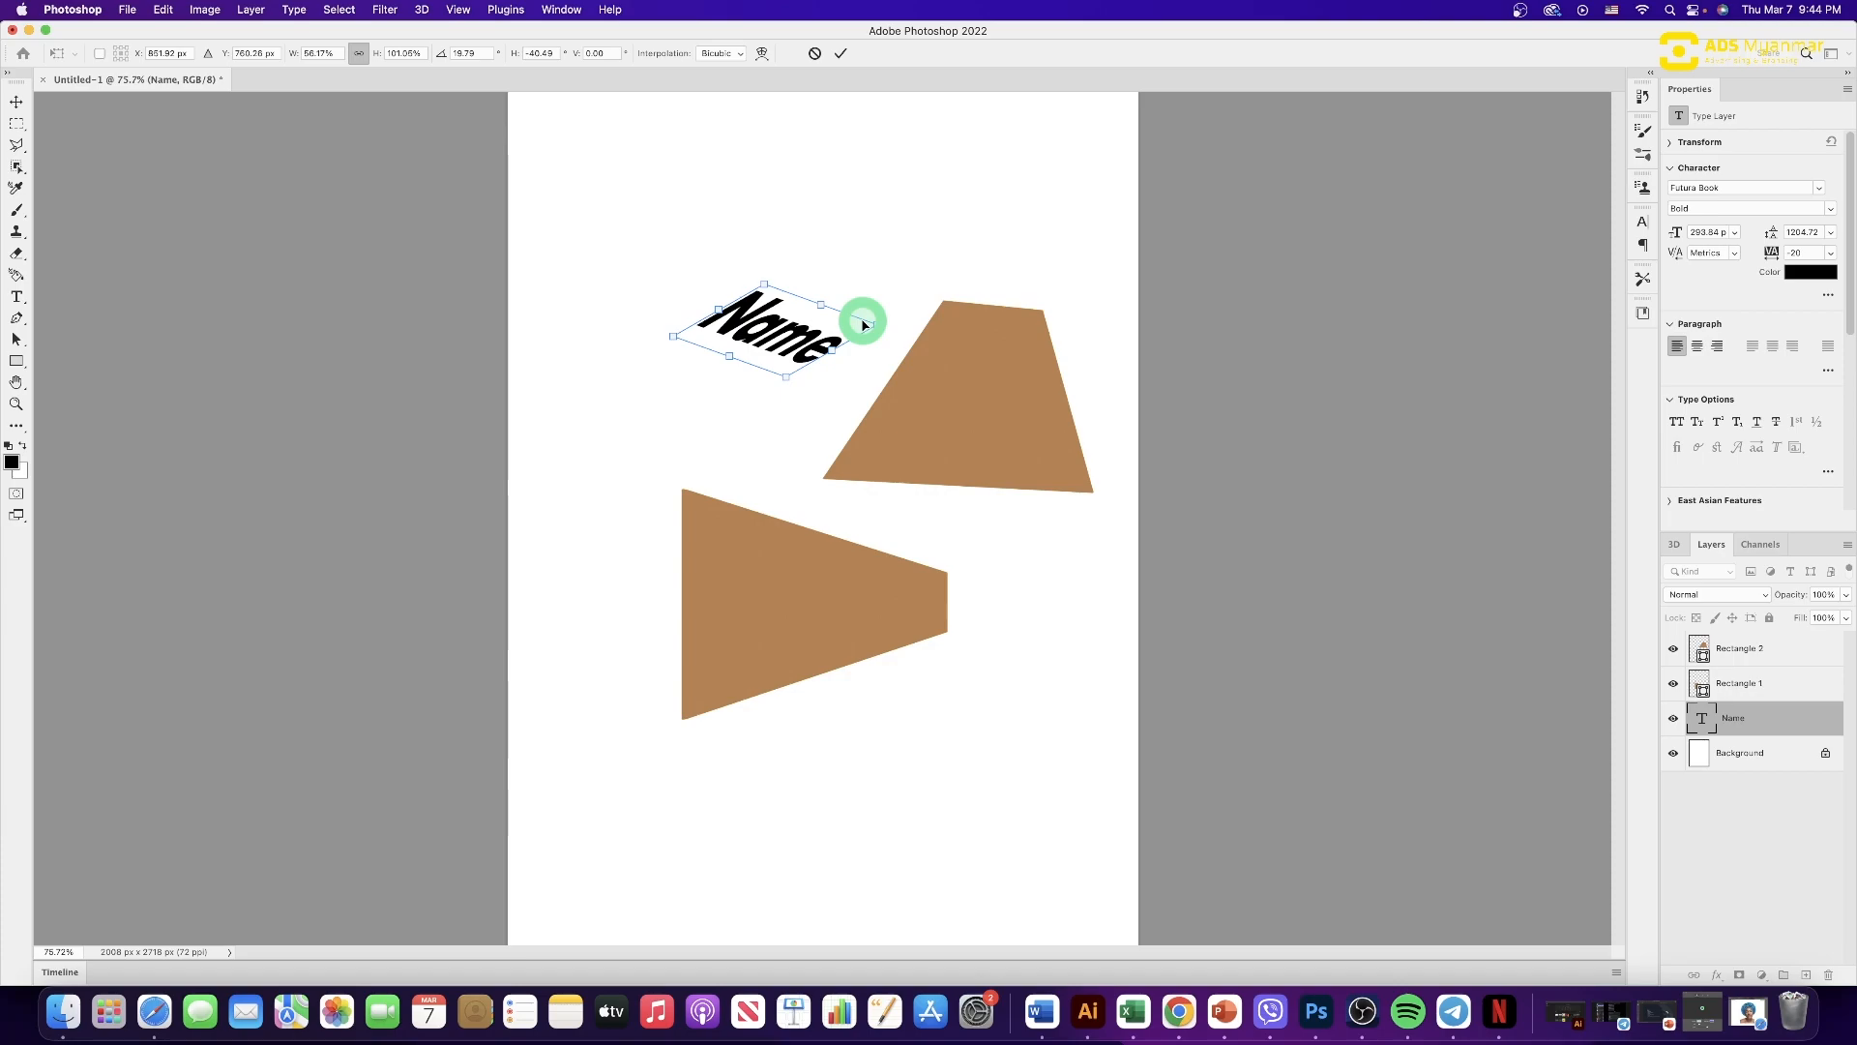
key(Return)
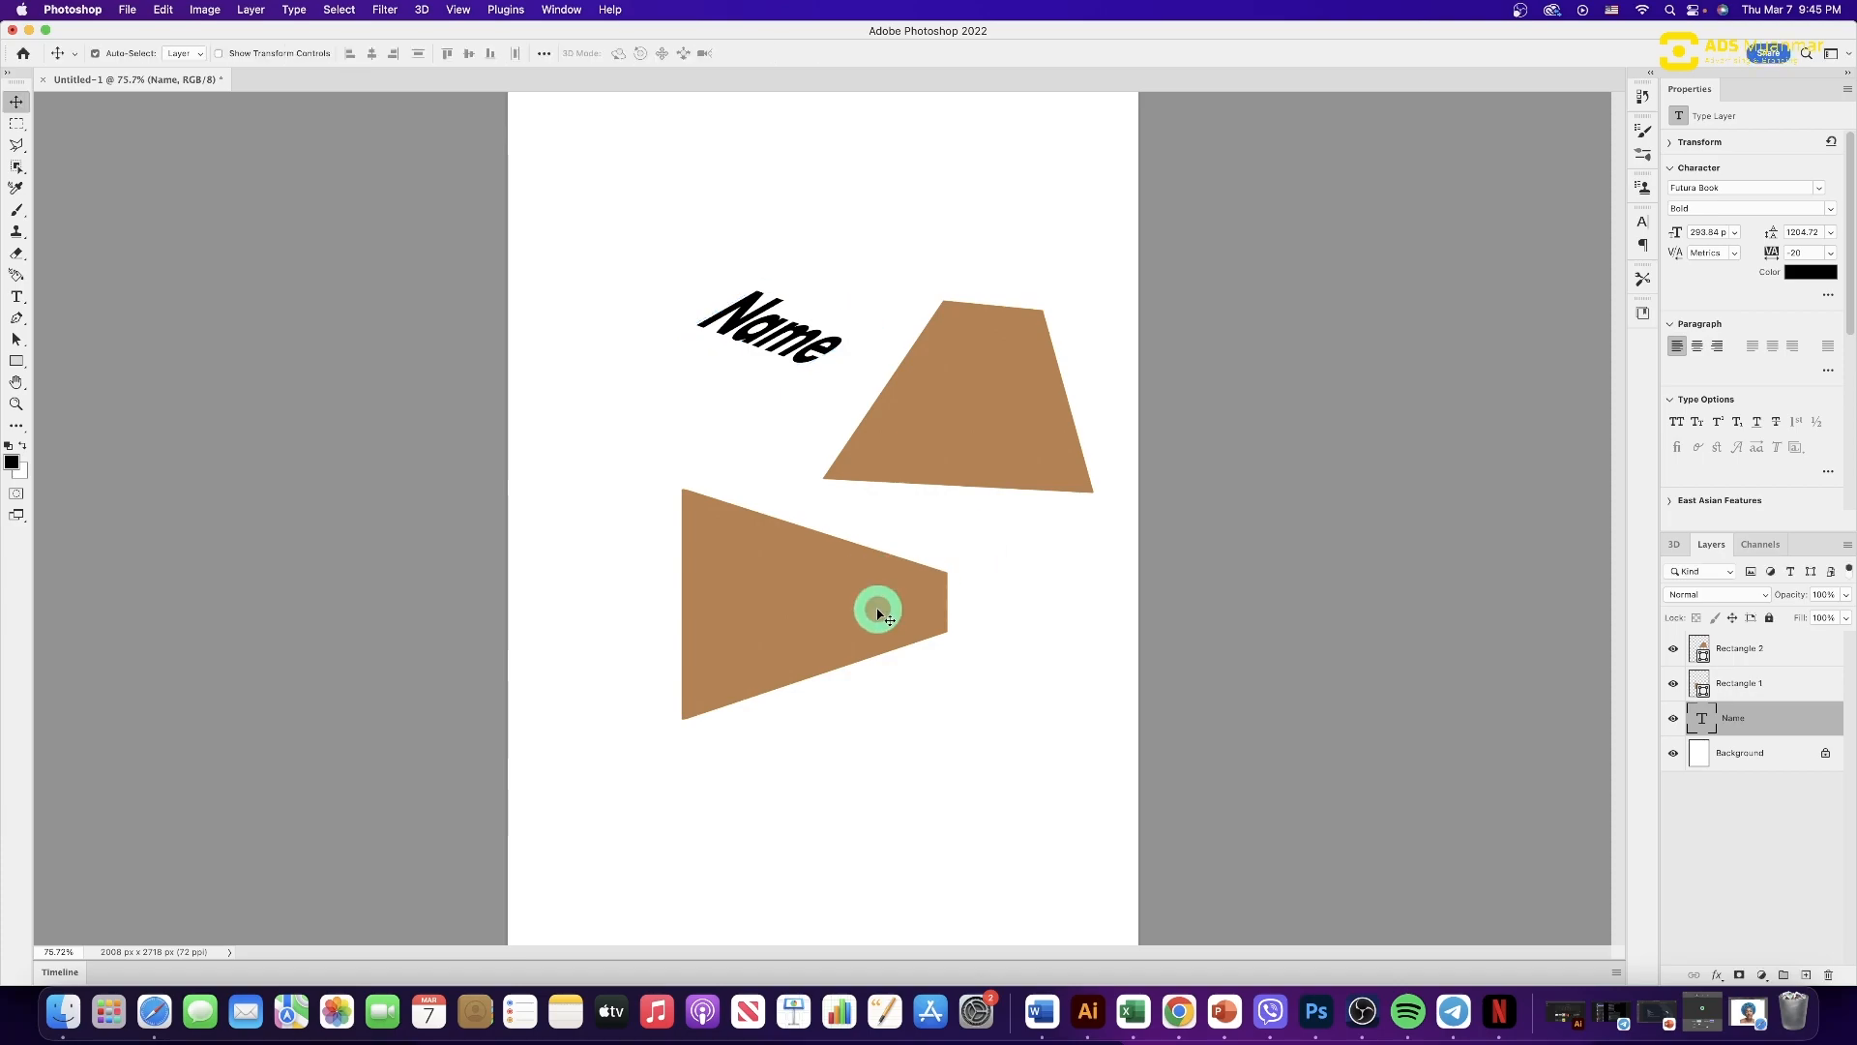
- Rotate the large tapered shape so its narrow end points to the lower left of the page
click(877, 613)
key(super+t)
right_click(883, 612)
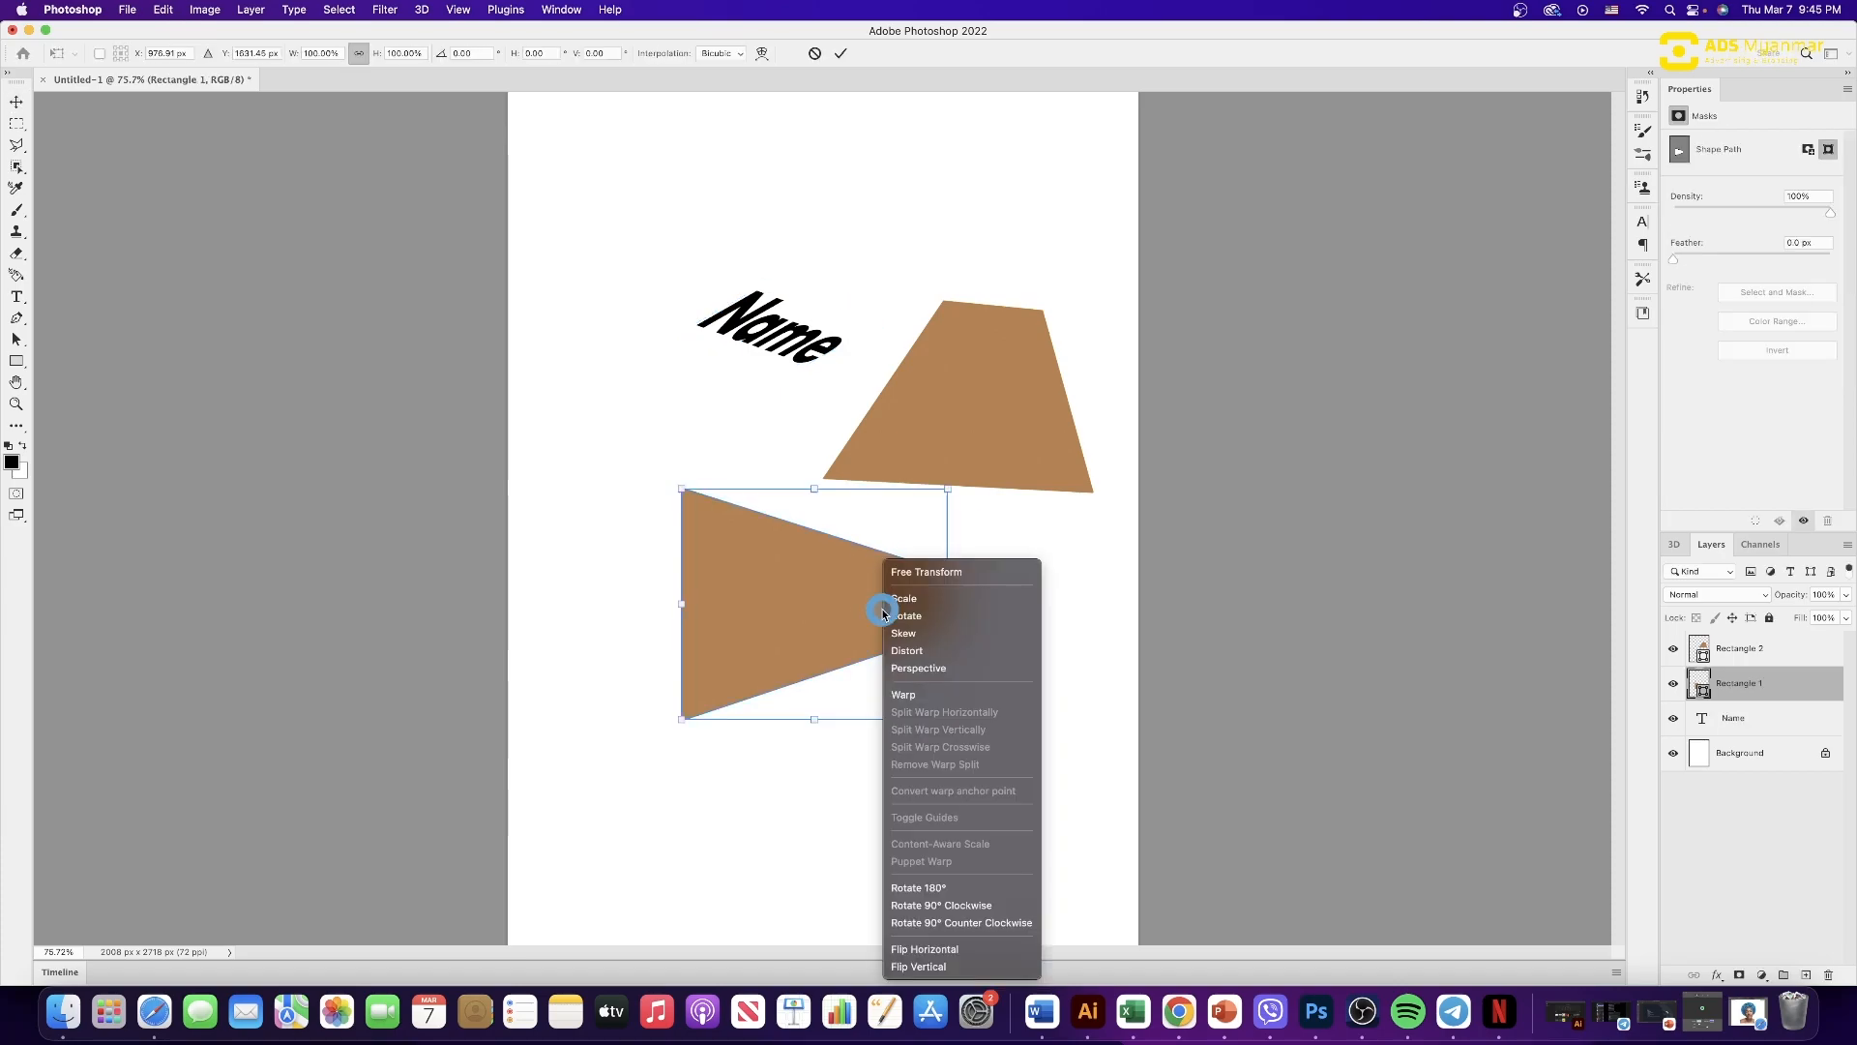
click(953, 599)
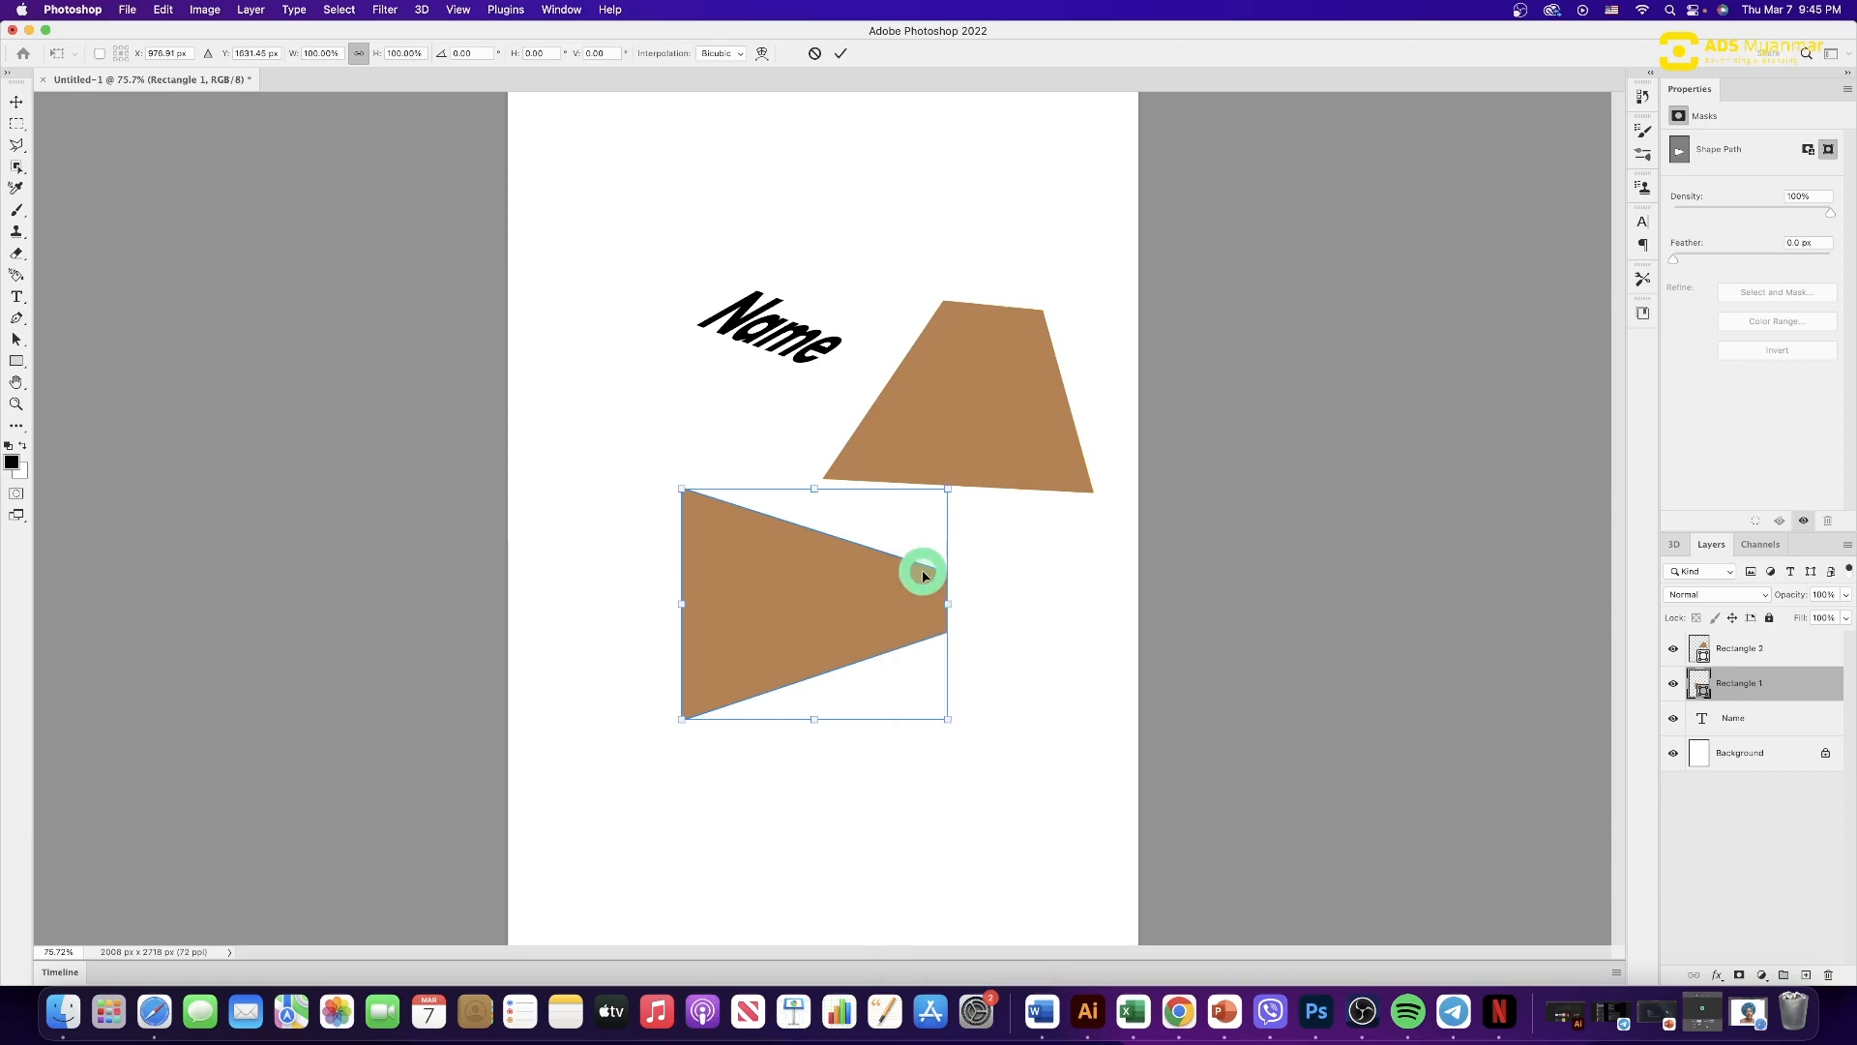
drag(971, 628, 809, 671)
key(Return)
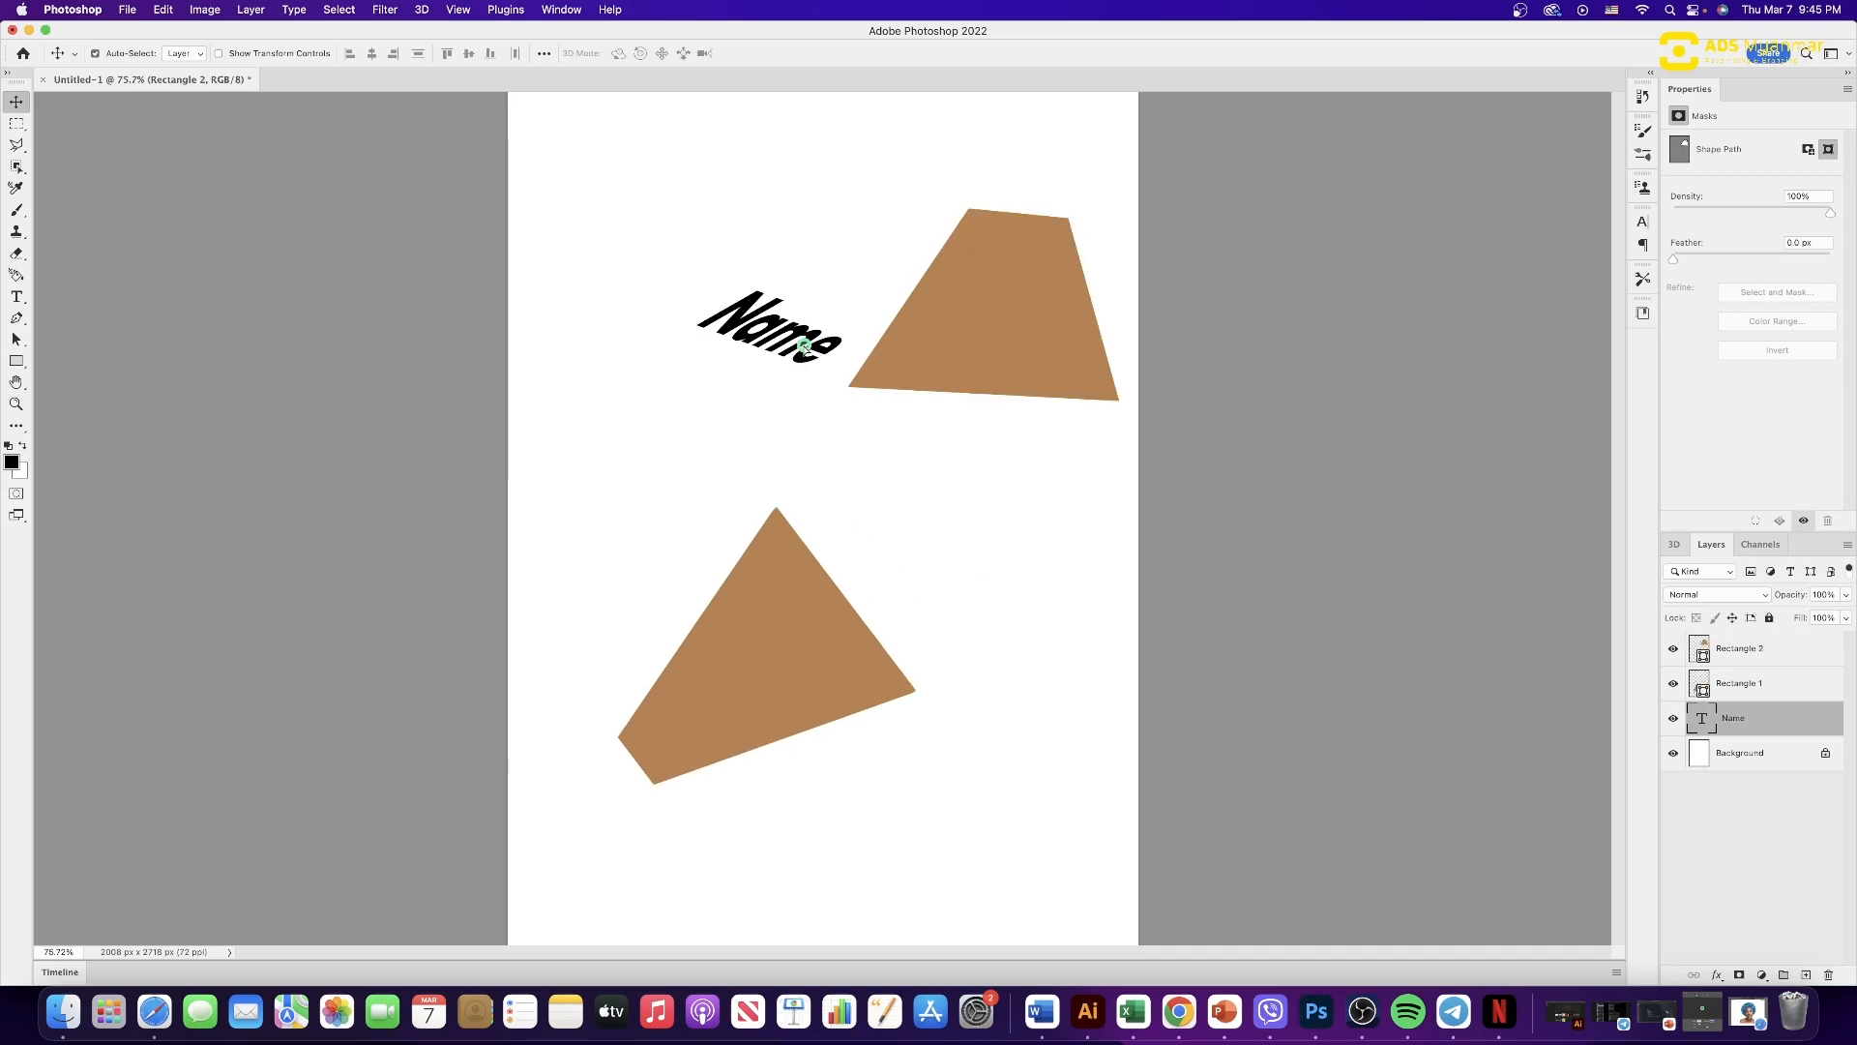
- Move the "Name" text slightly up-left, the large rotated shape up toward it, and the upper trapezoid slightly down
drag(809, 350, 789, 330)
click(778, 569)
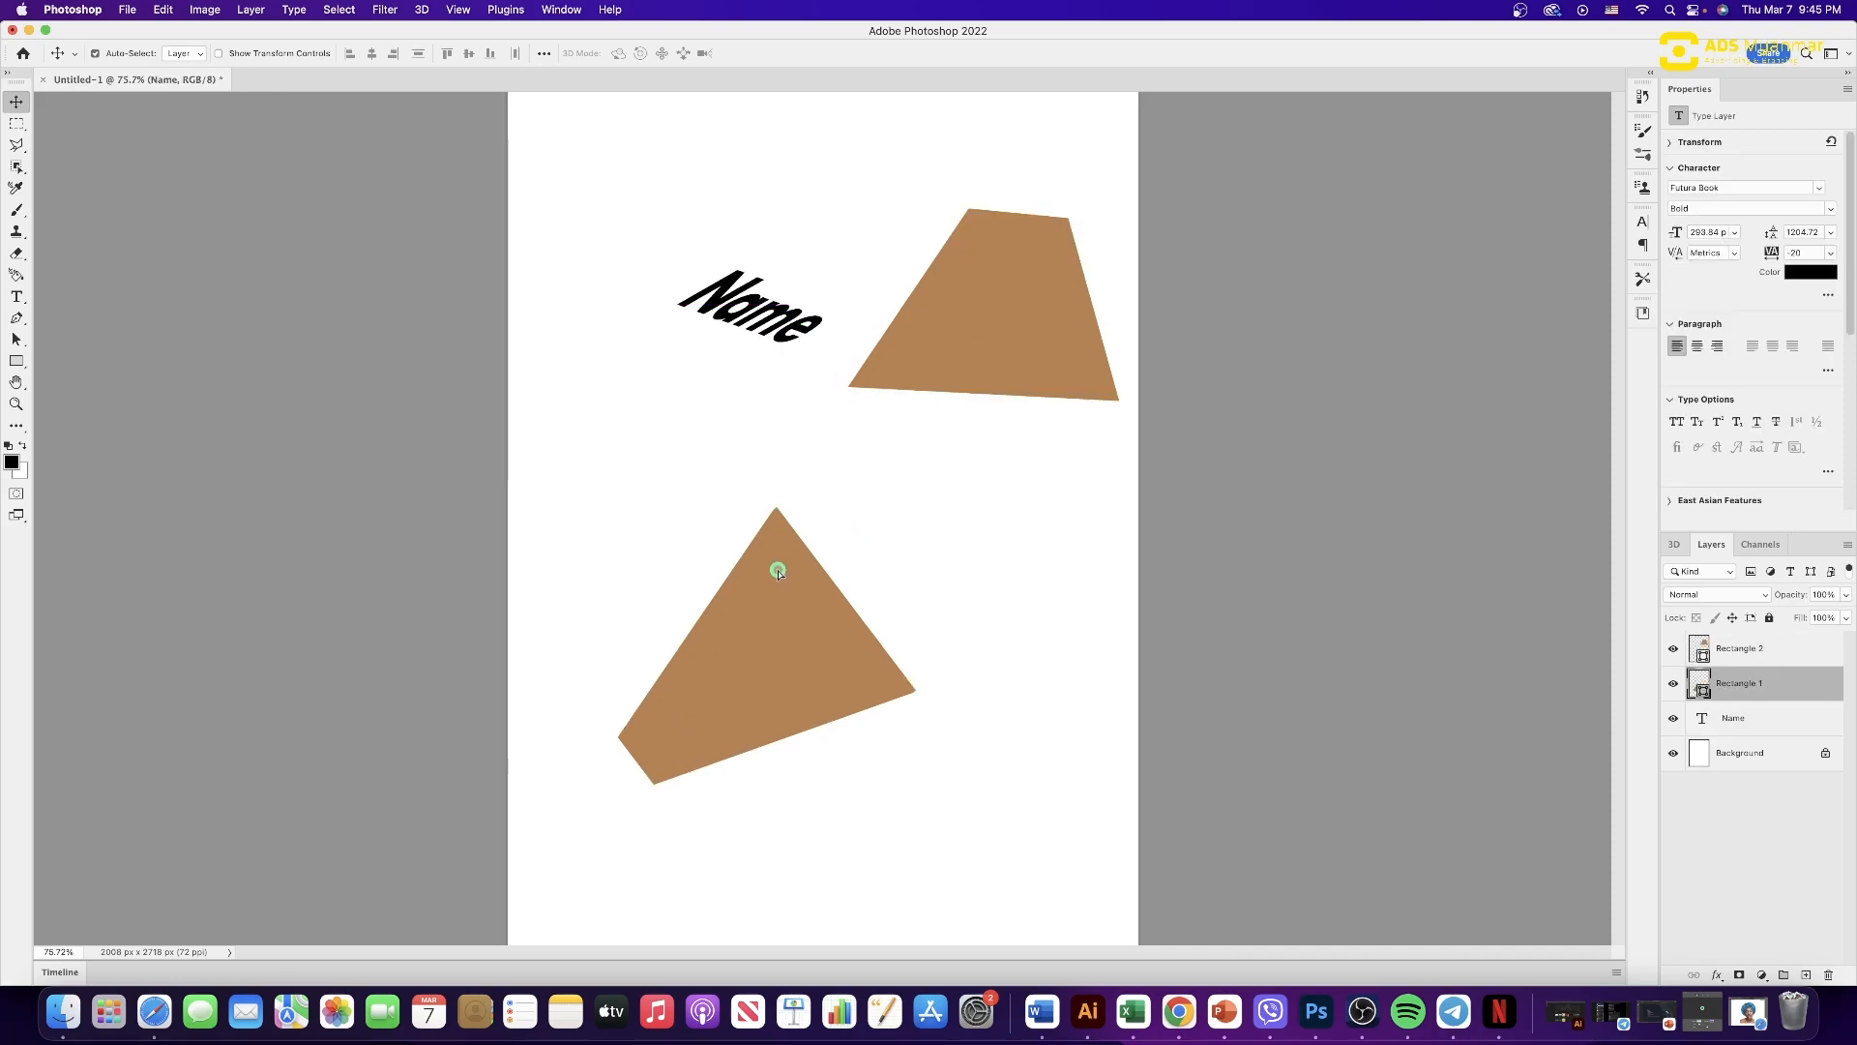
drag(778, 569, 787, 464)
drag(1025, 320, 1025, 334)
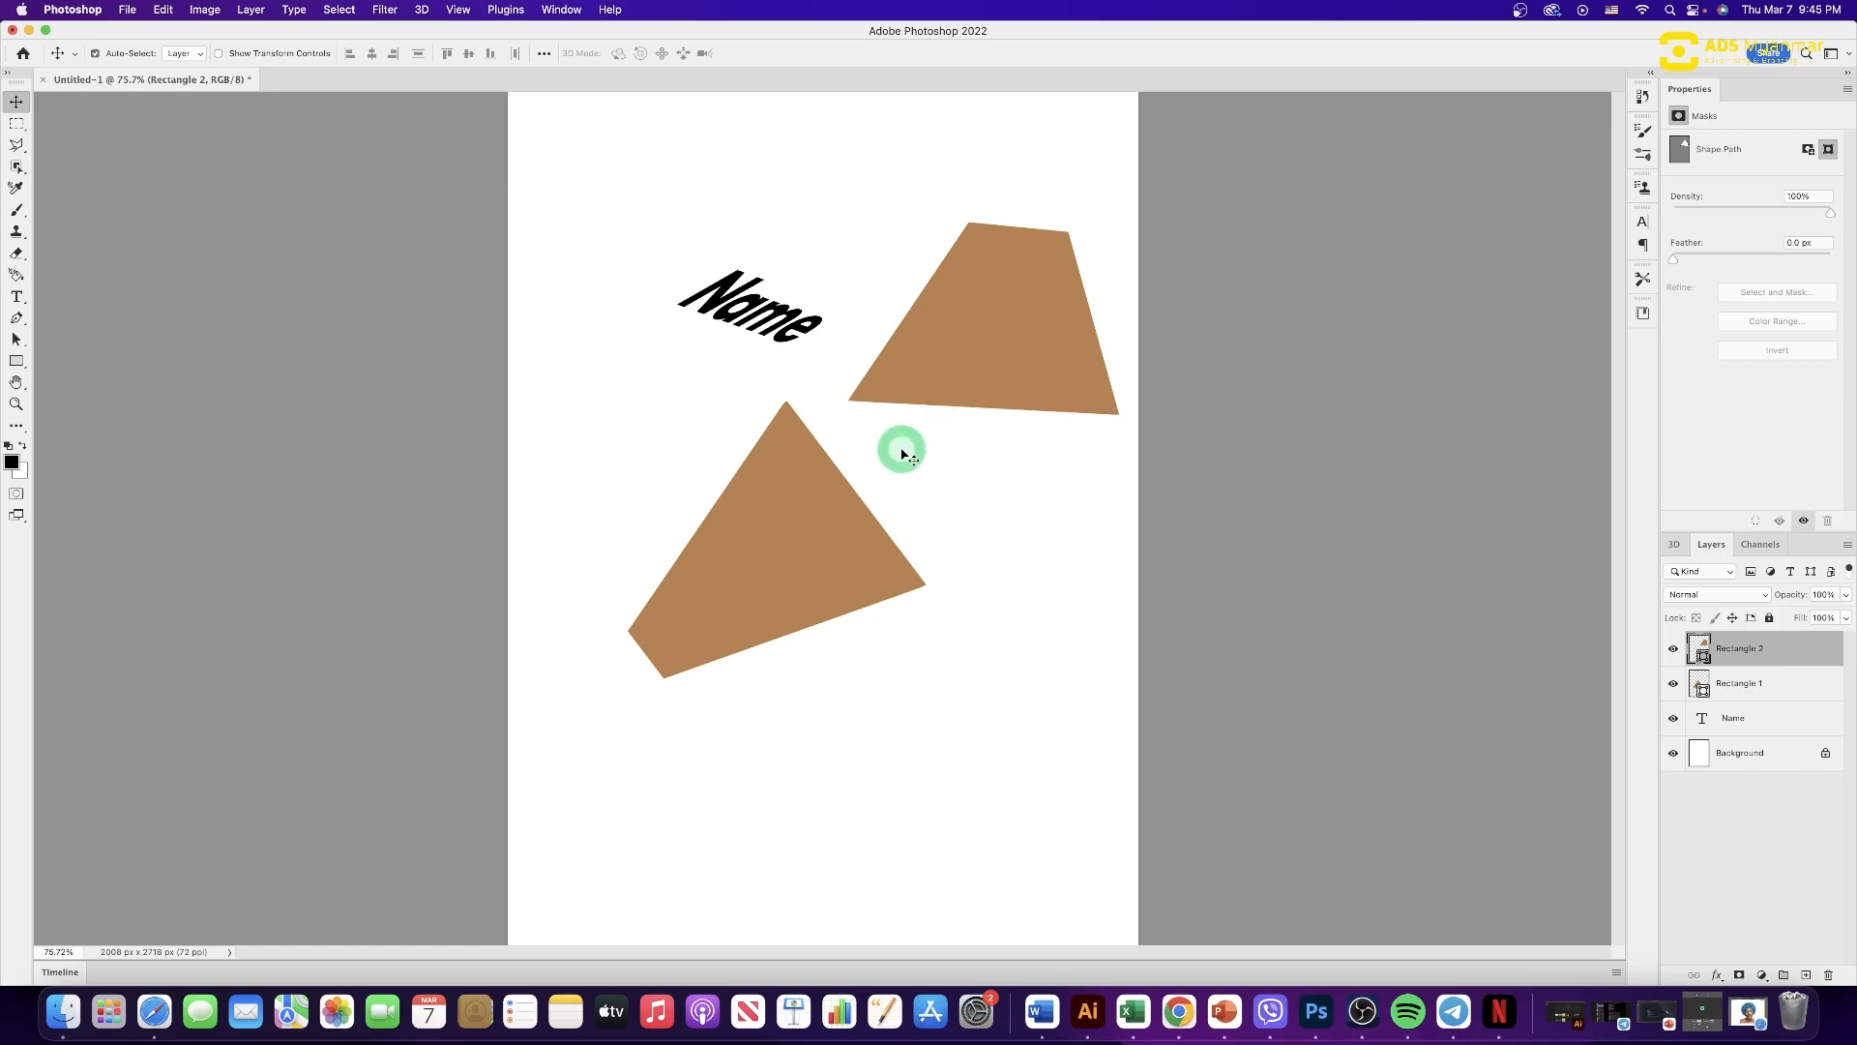
- Shift the "Name" text and both shapes slightly left, and lower the large rotated shape away from the text
drag(812, 531, 785, 547)
drag(997, 358, 996, 368)
drag(797, 323, 780, 322)
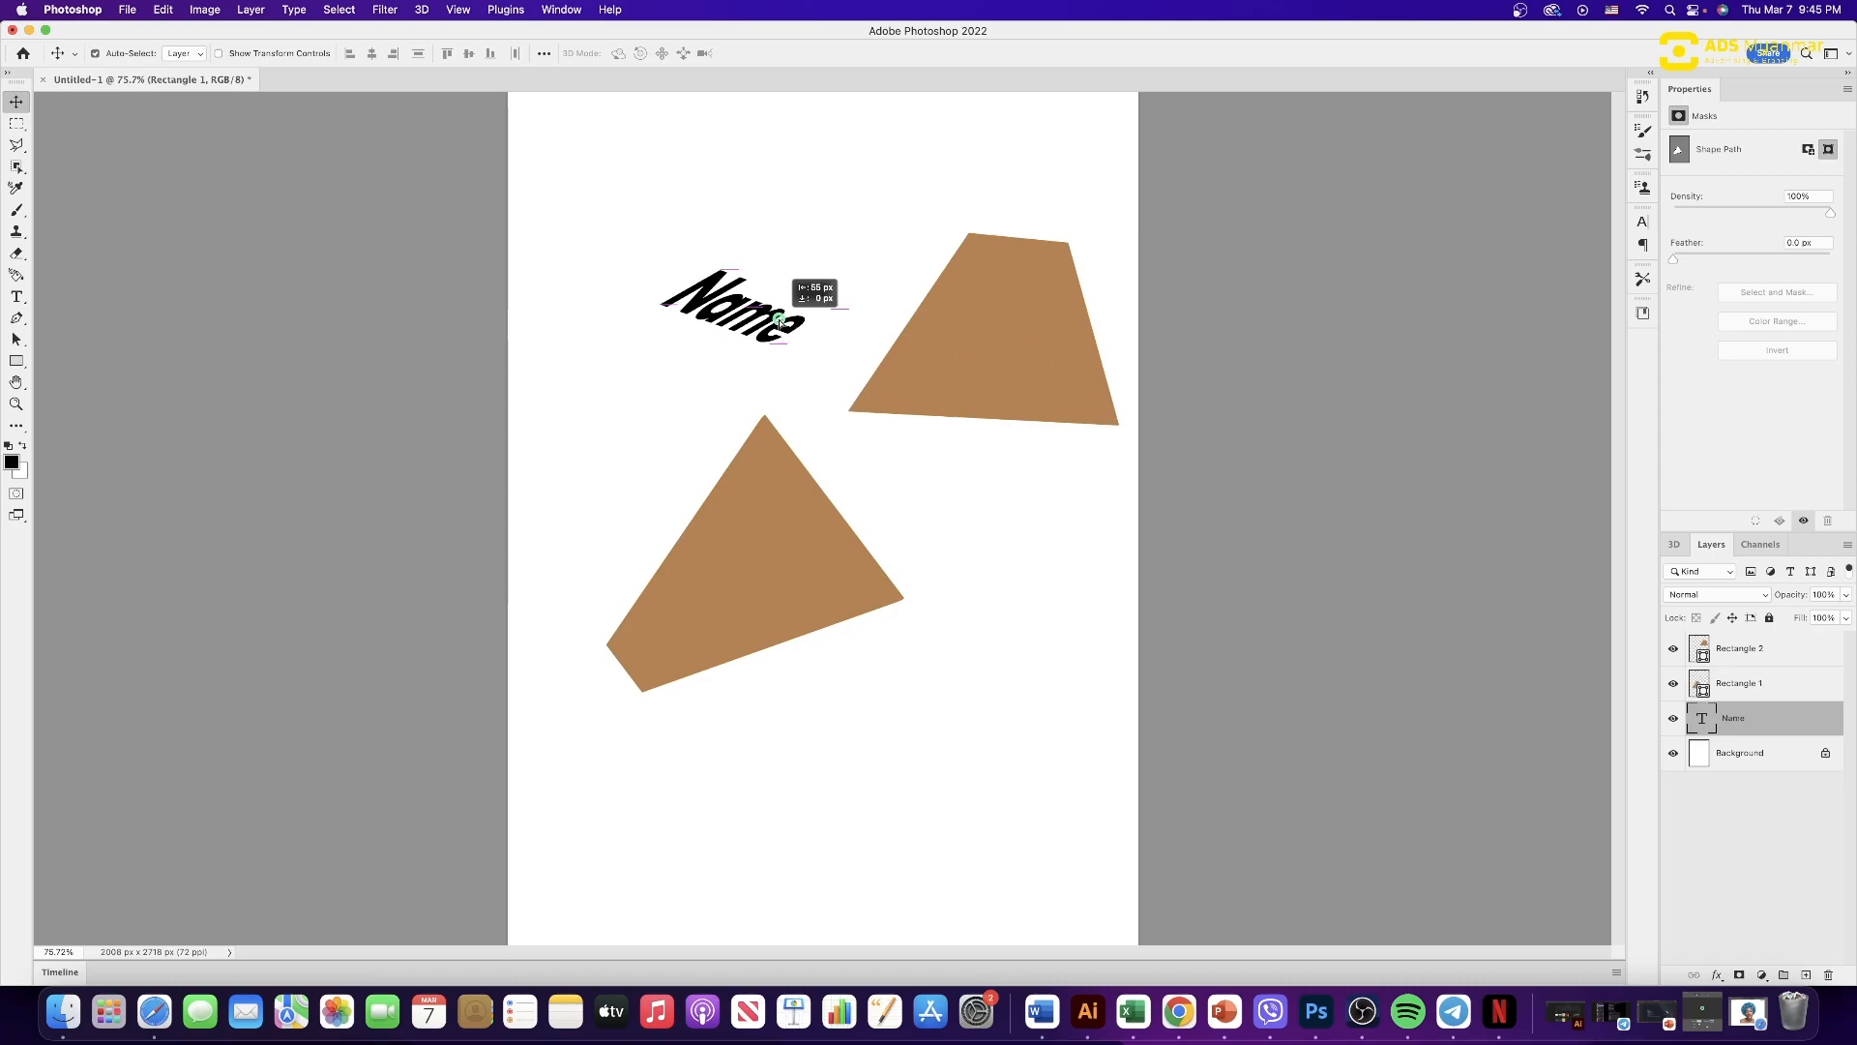
drag(987, 323, 980, 326)
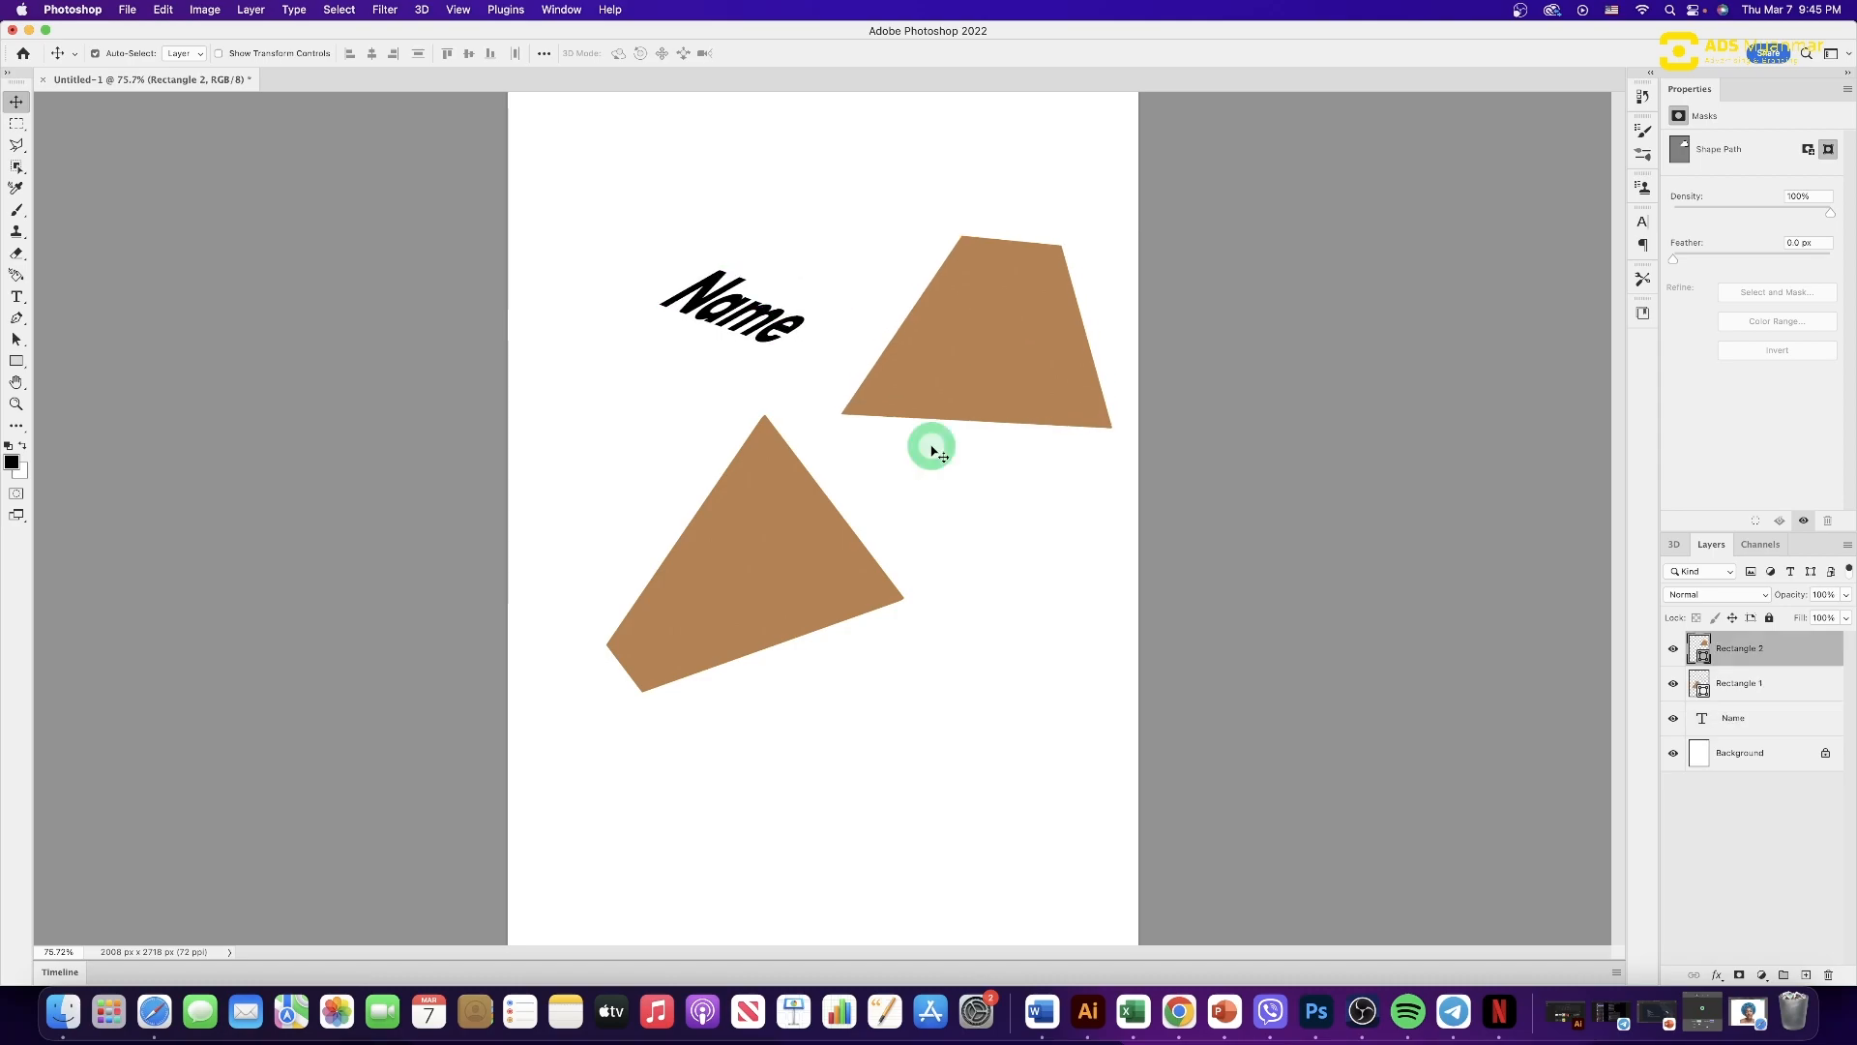
click(684, 547)
drag(755, 592, 760, 667)
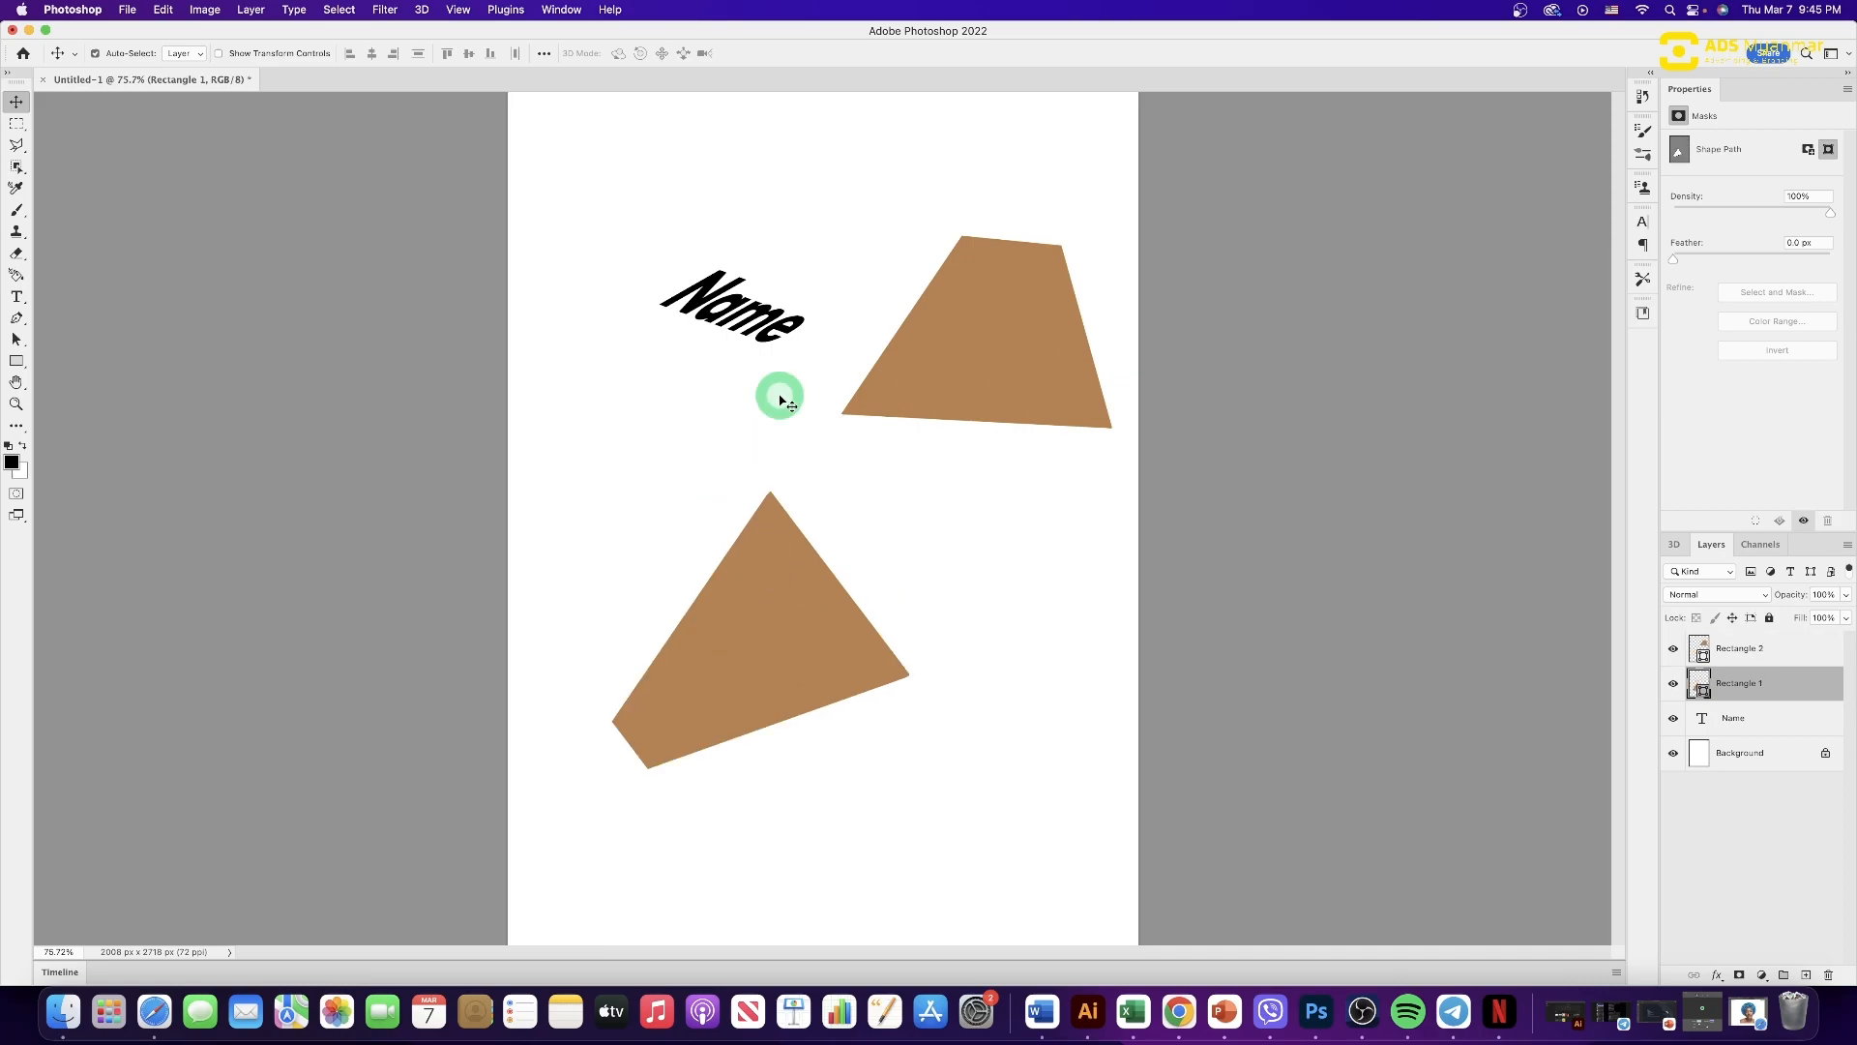
- Select the "Name" text, examine it at 300% magnification with the Zoom tool, and return to the whole page
click(728, 312)
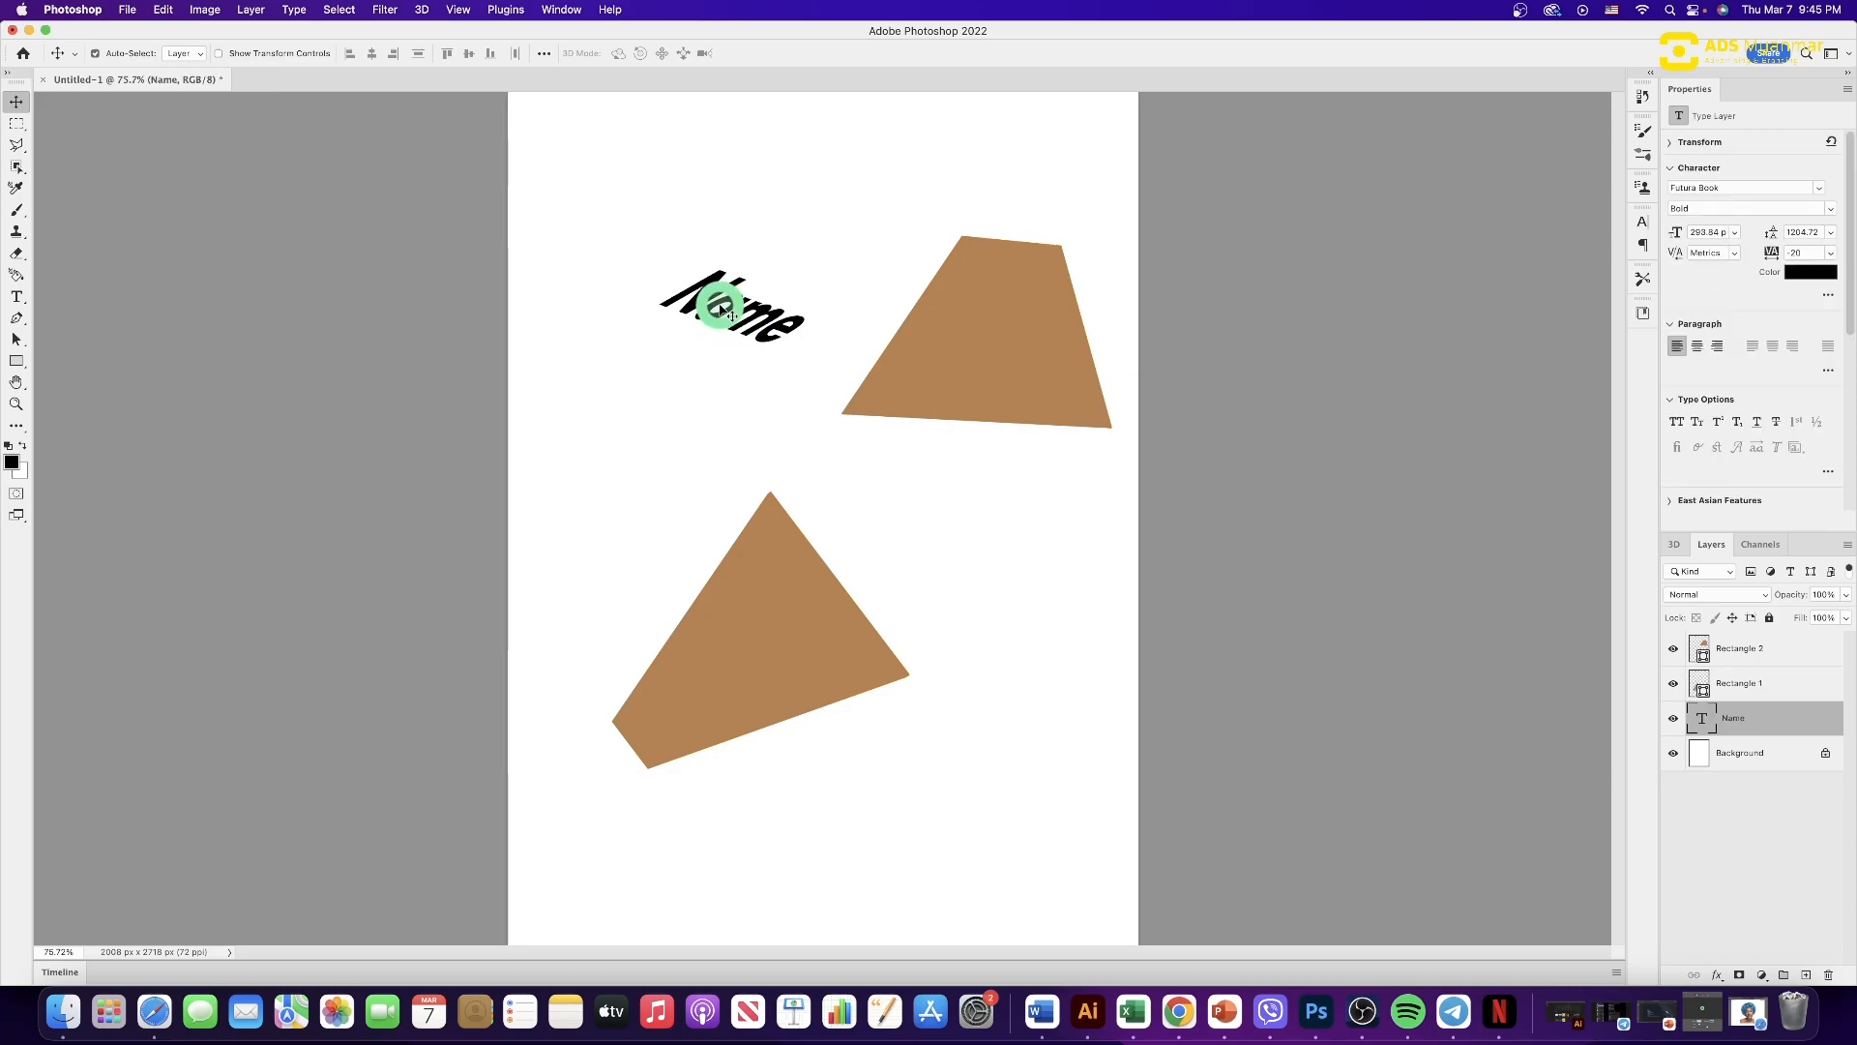
key(z)
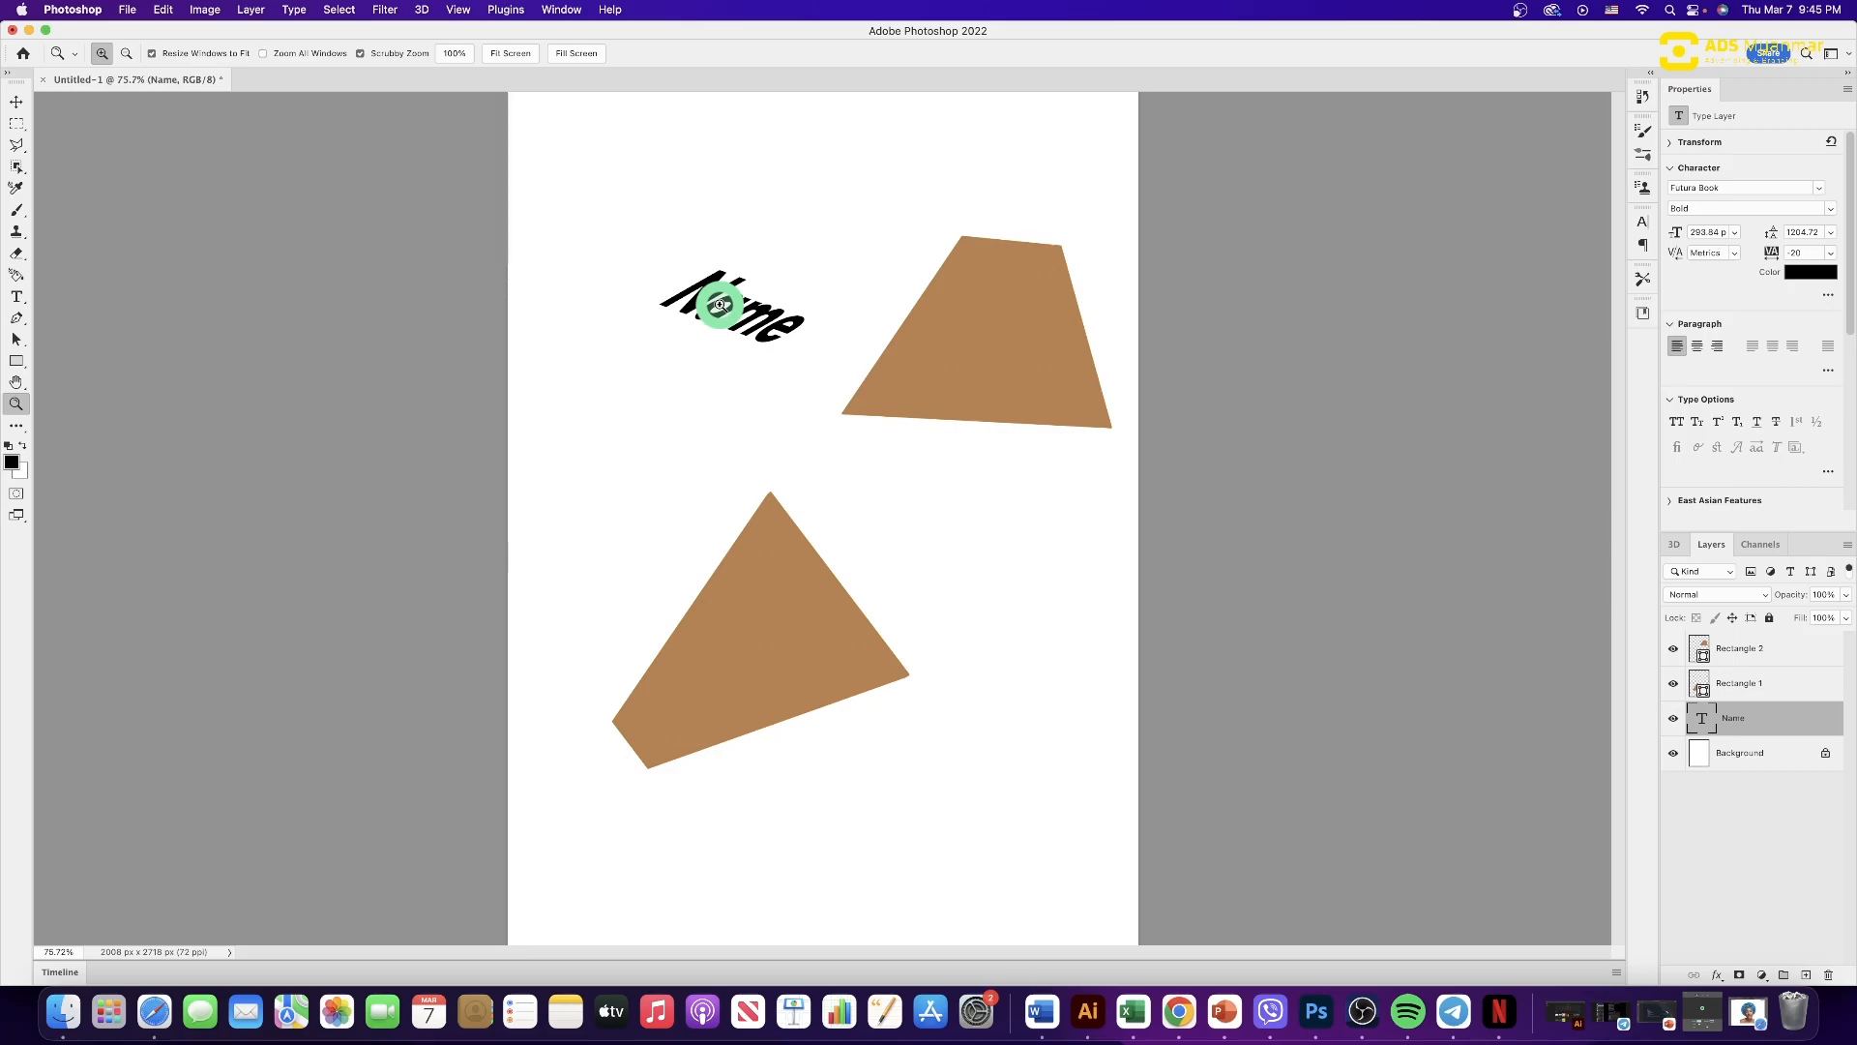
click(719, 306)
click(719, 306)
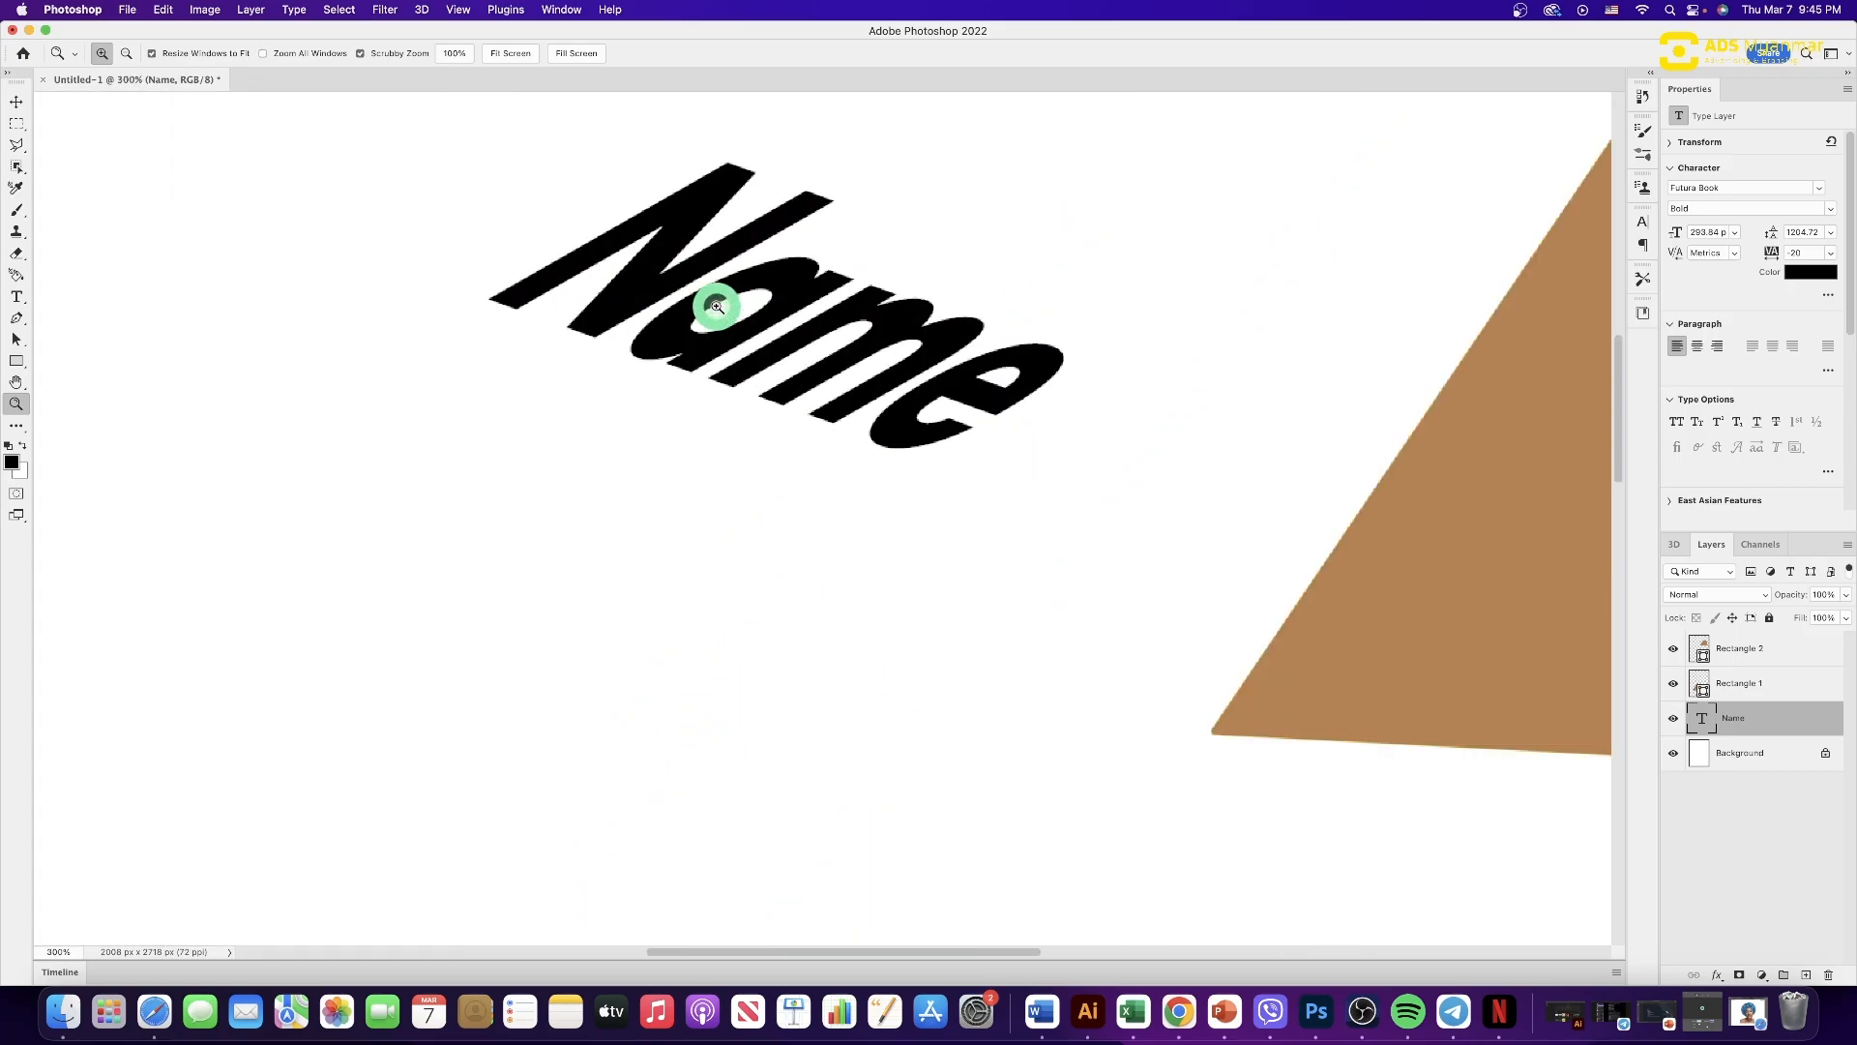
key(v)
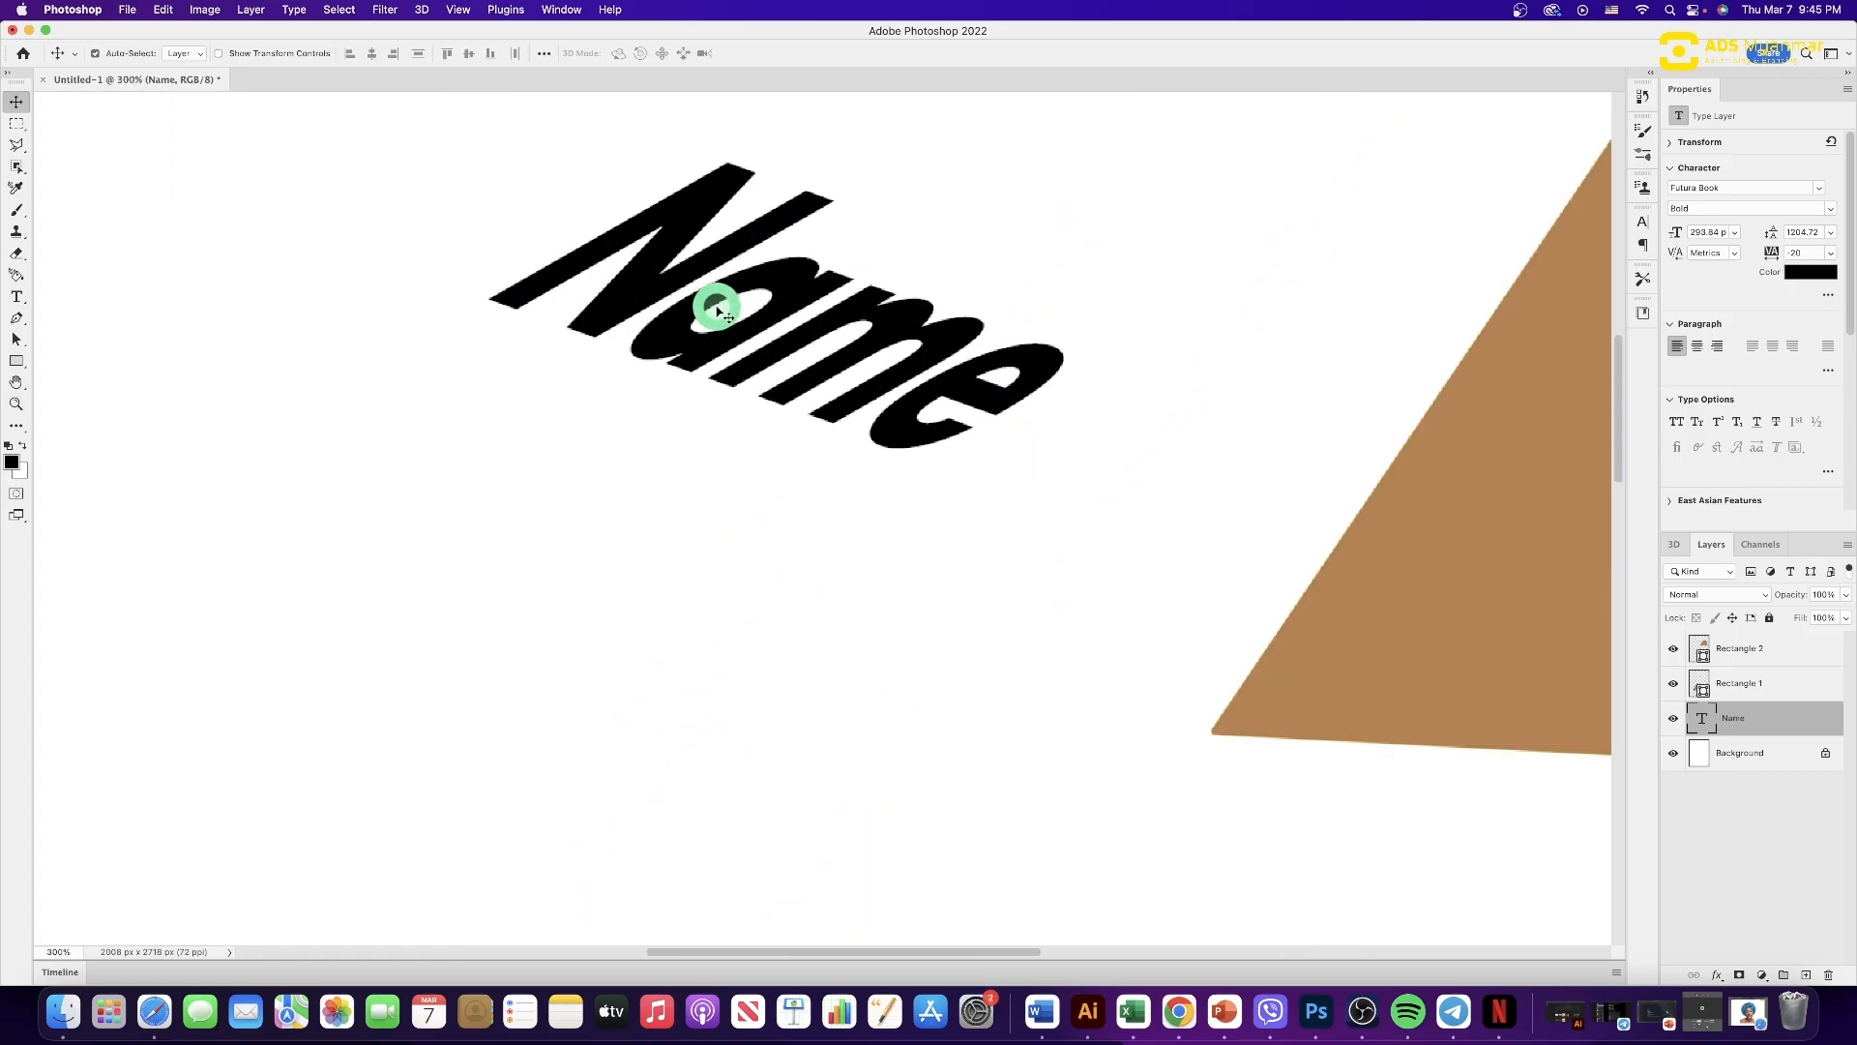
key(super+minus)
key(super+minus)
key(super+minus)
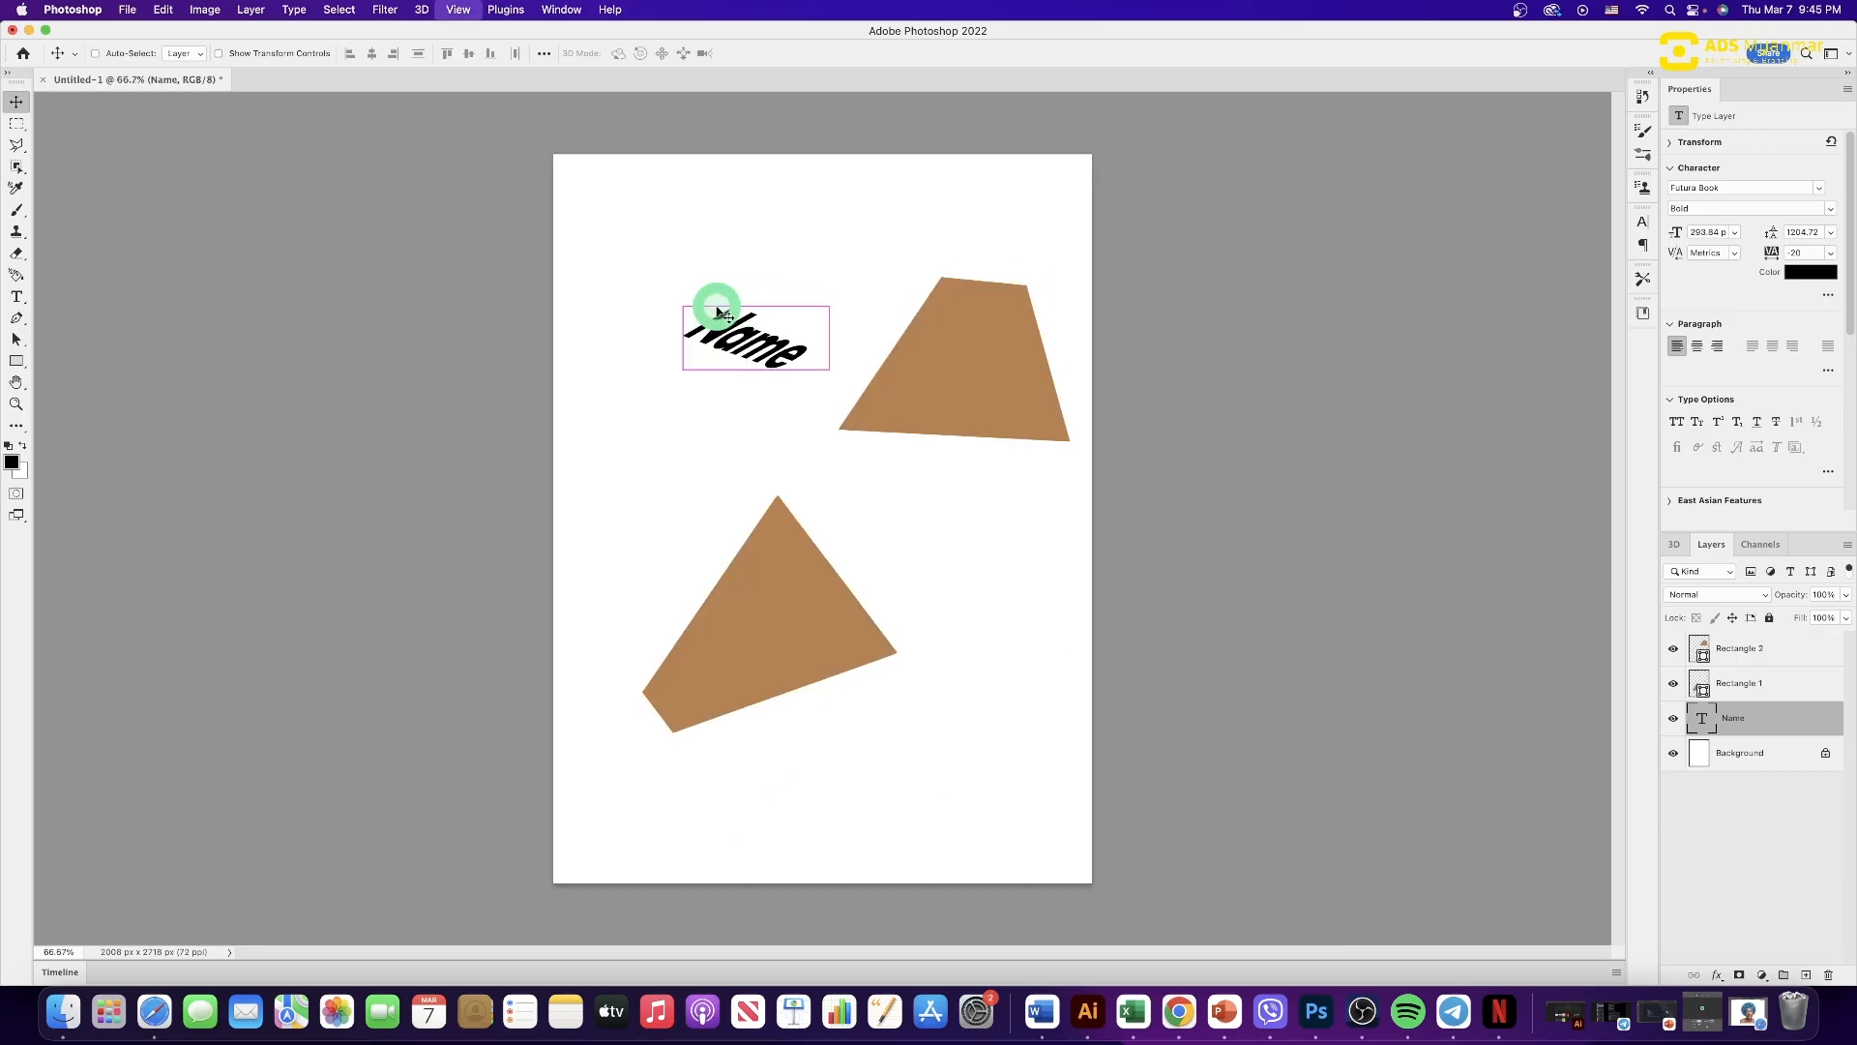
- Alternate the view between the whole page and a 300% close-up of the large tapered shape's tip
key(super+equal)
key(super+equal)
key(super+equal)
key(super+equal)
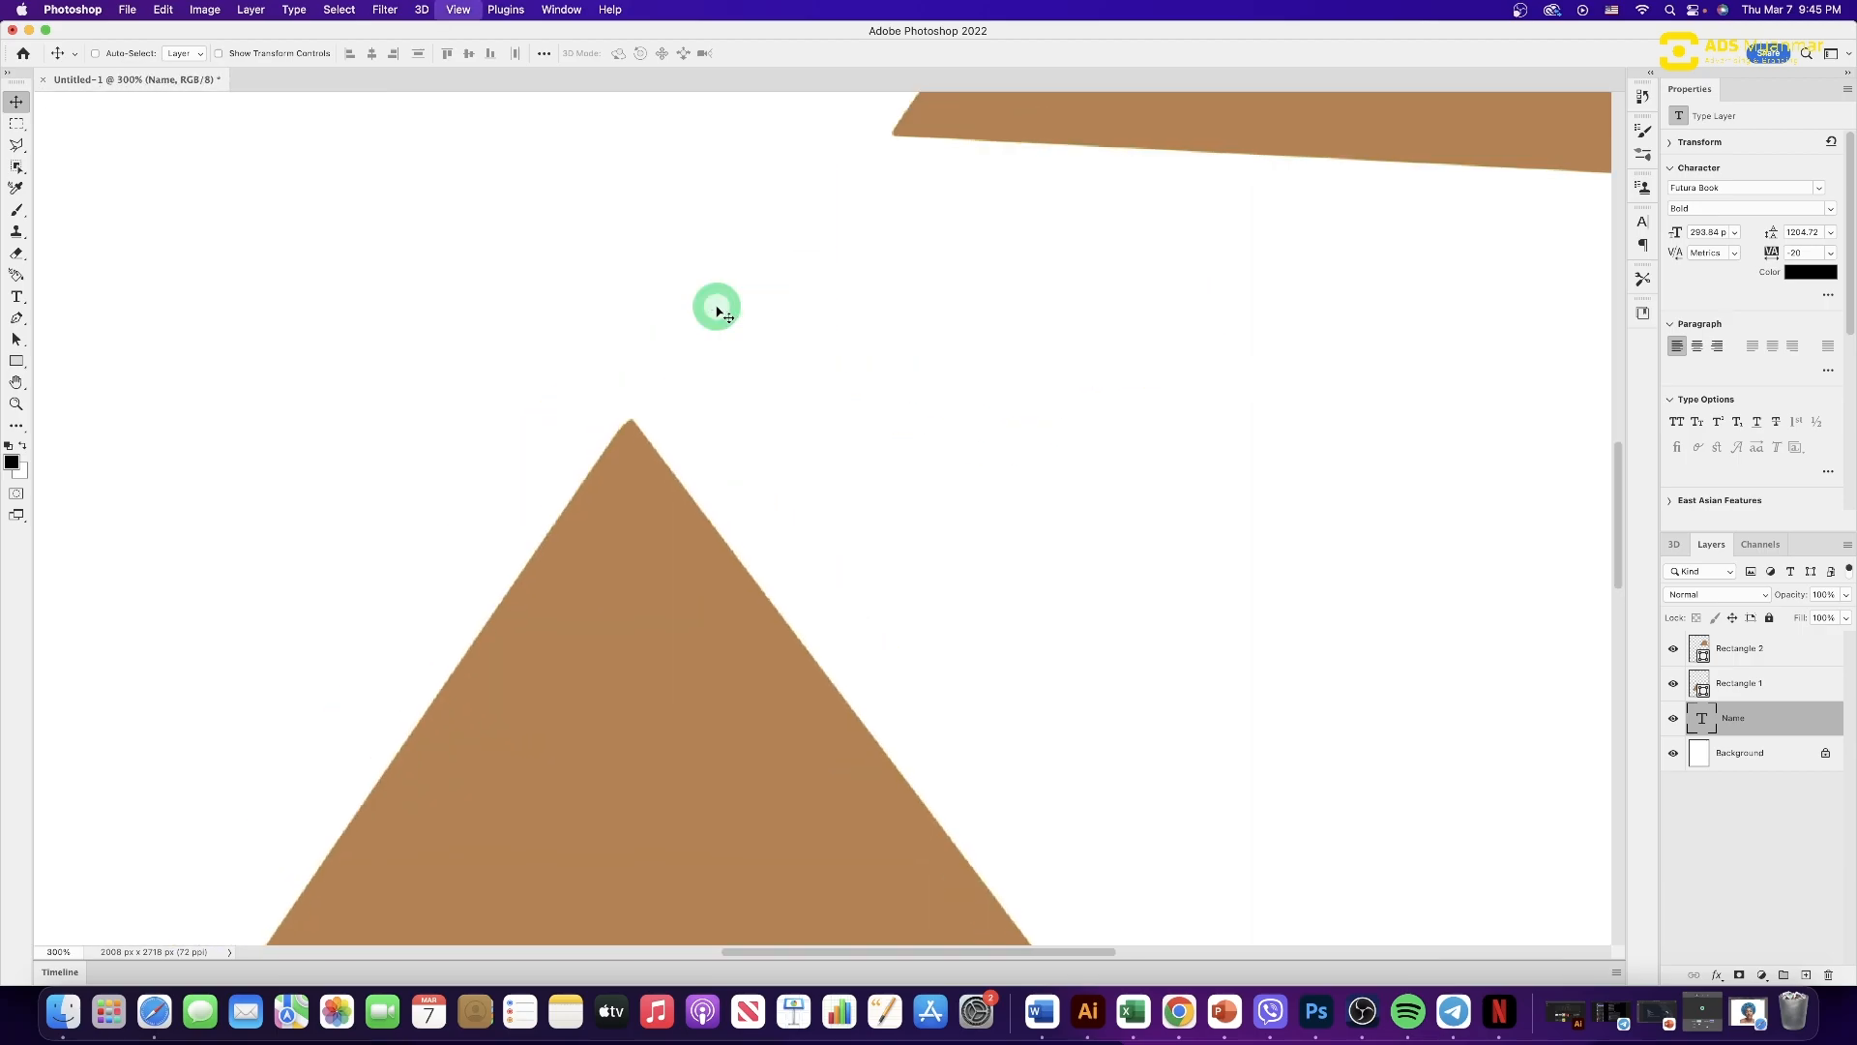
key(super+minus)
key(super+minus)
key(super+minus)
key(super+minus)
key(super+equal)
key(super+equal)
key(super+equal)
key(super+minus)
key(super+minus)
key(super+minus)
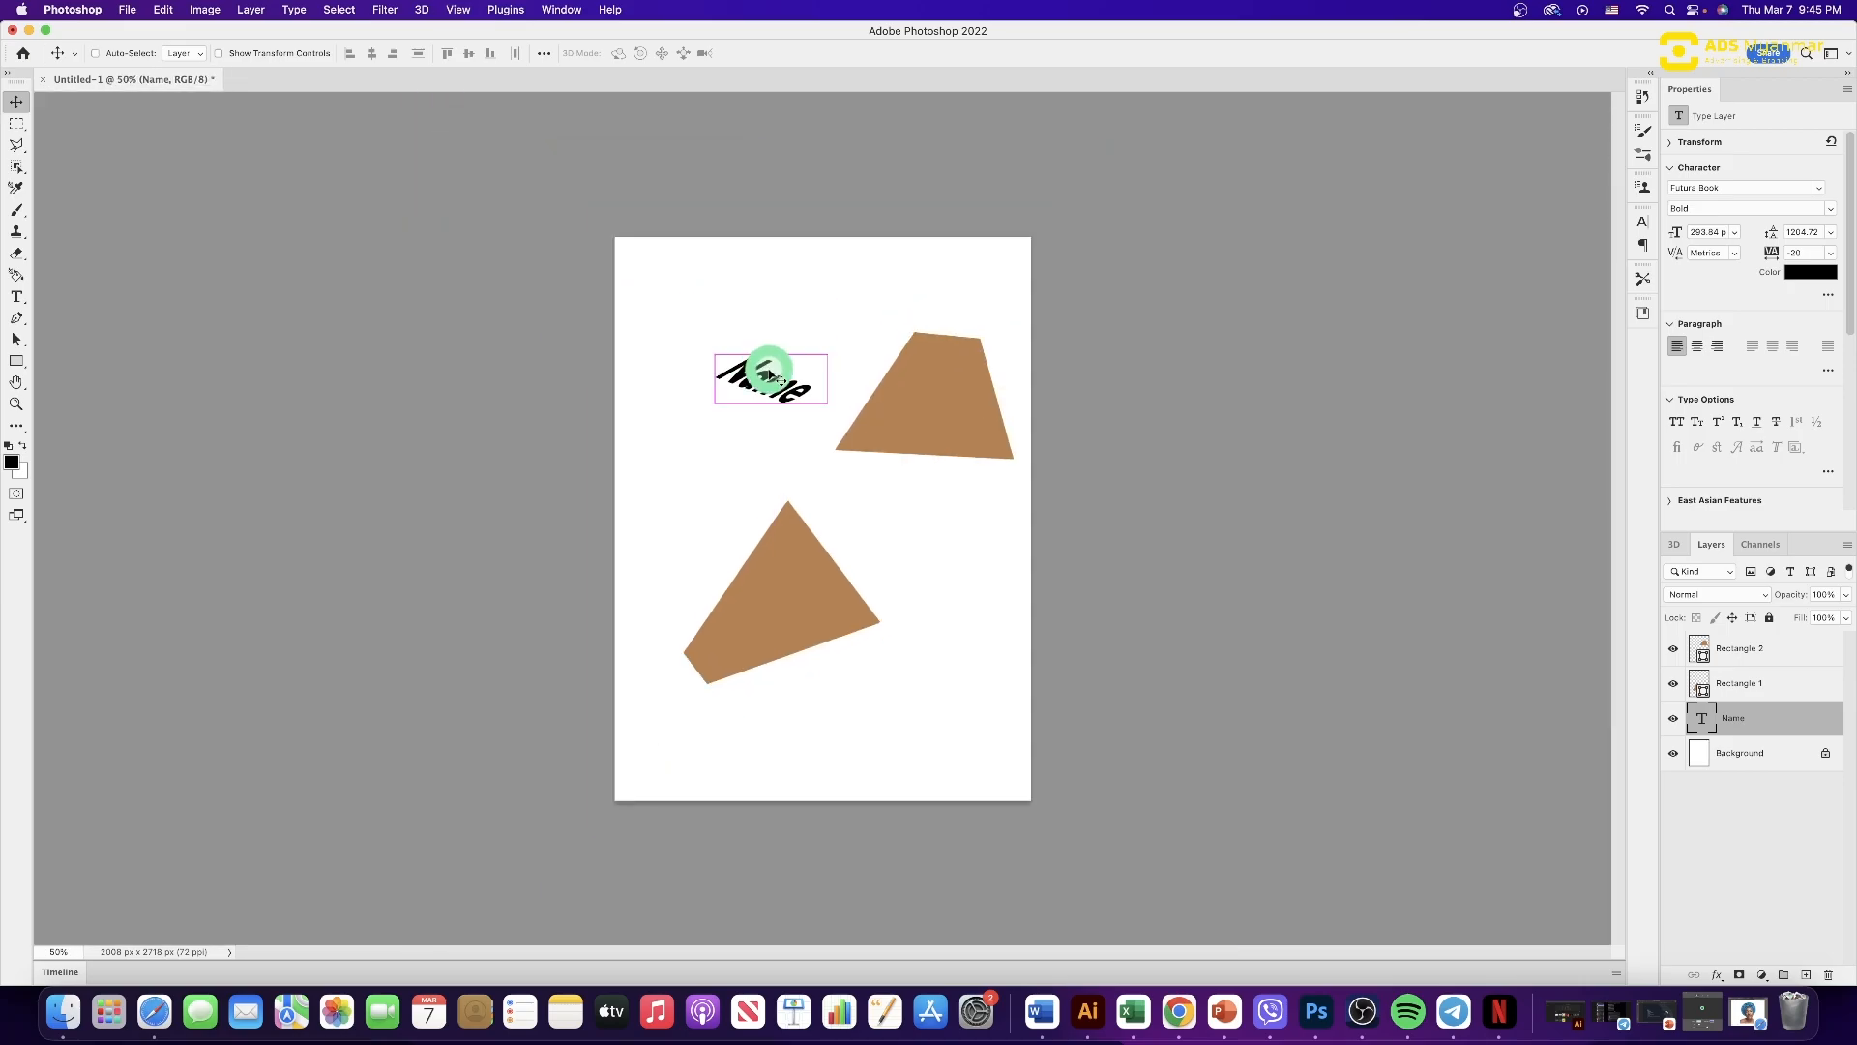
key(super+equal)
key(super+equal)
key(super+equal)
key(super+equal)
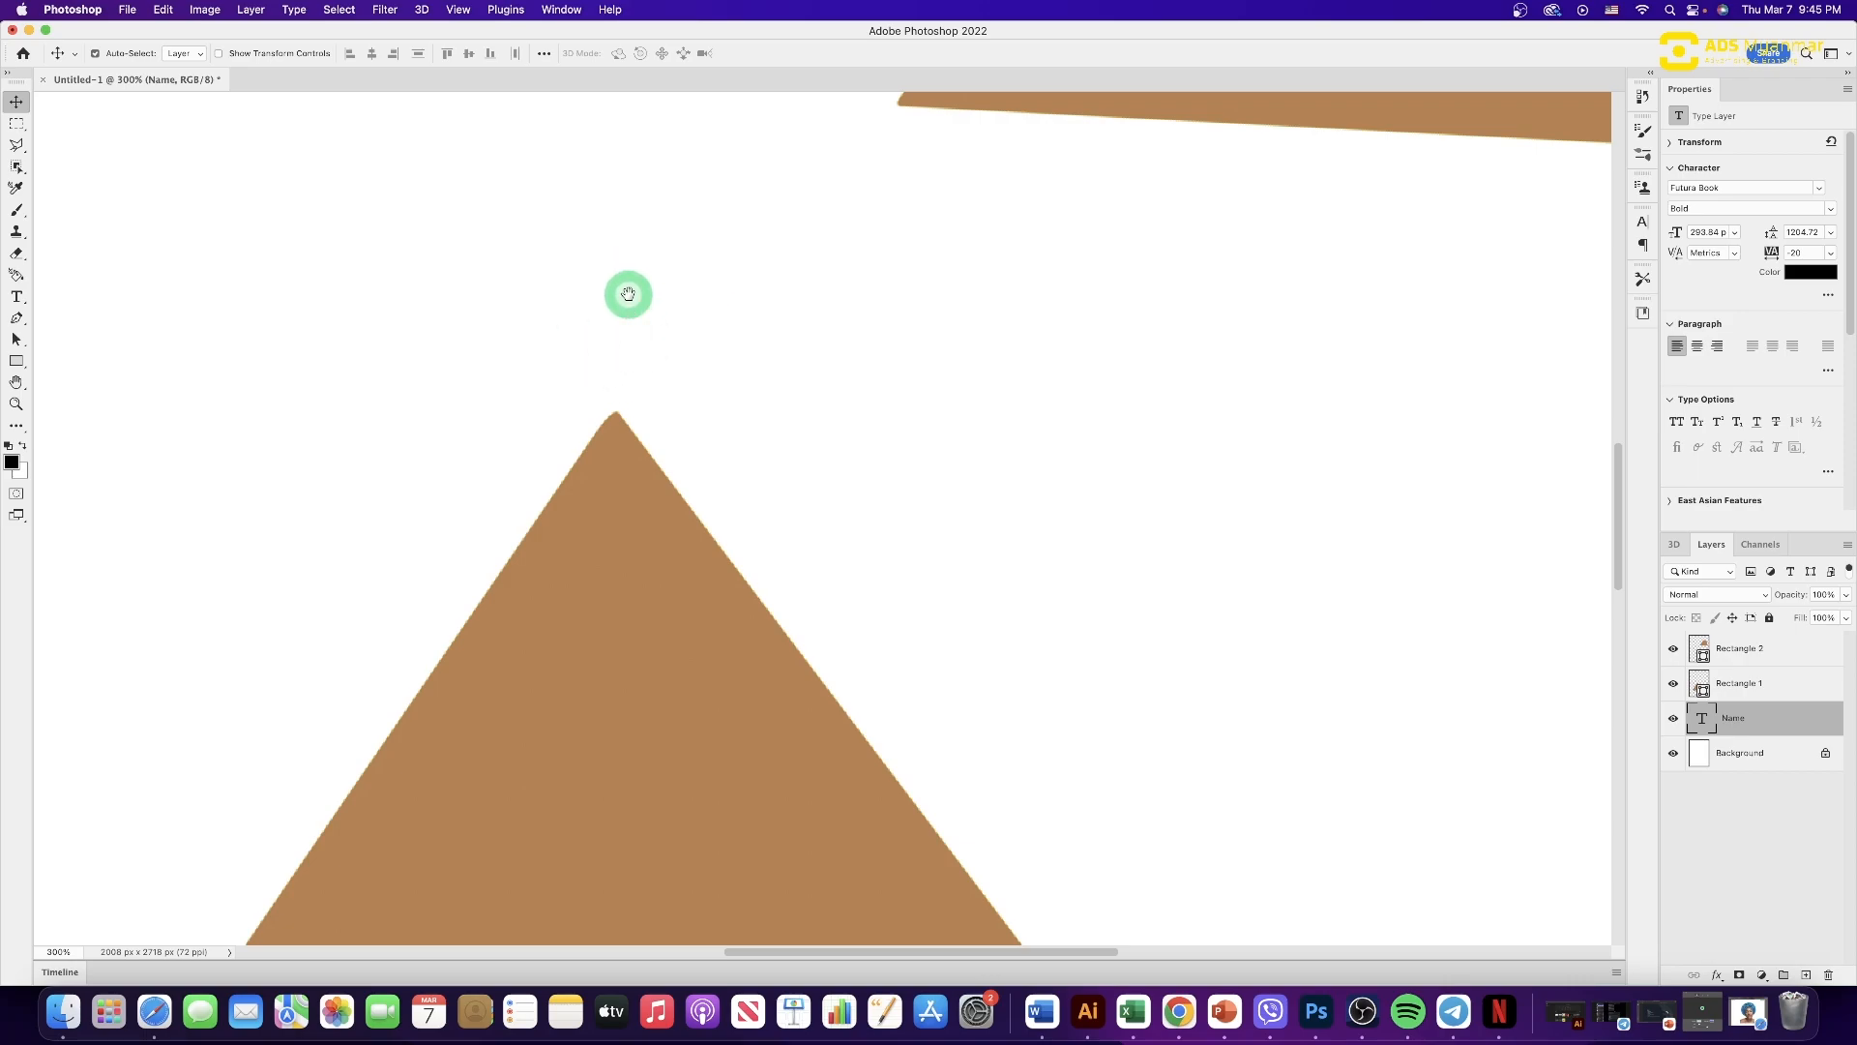
- Pan from the large tapered shape to the "Name" text and magnify its letter "a" to 1600%
drag(649, 256, 646, 425)
drag(651, 319, 745, 585)
drag(591, 406, 760, 614)
key(super+equal)
key(super+equal)
key(super+equal)
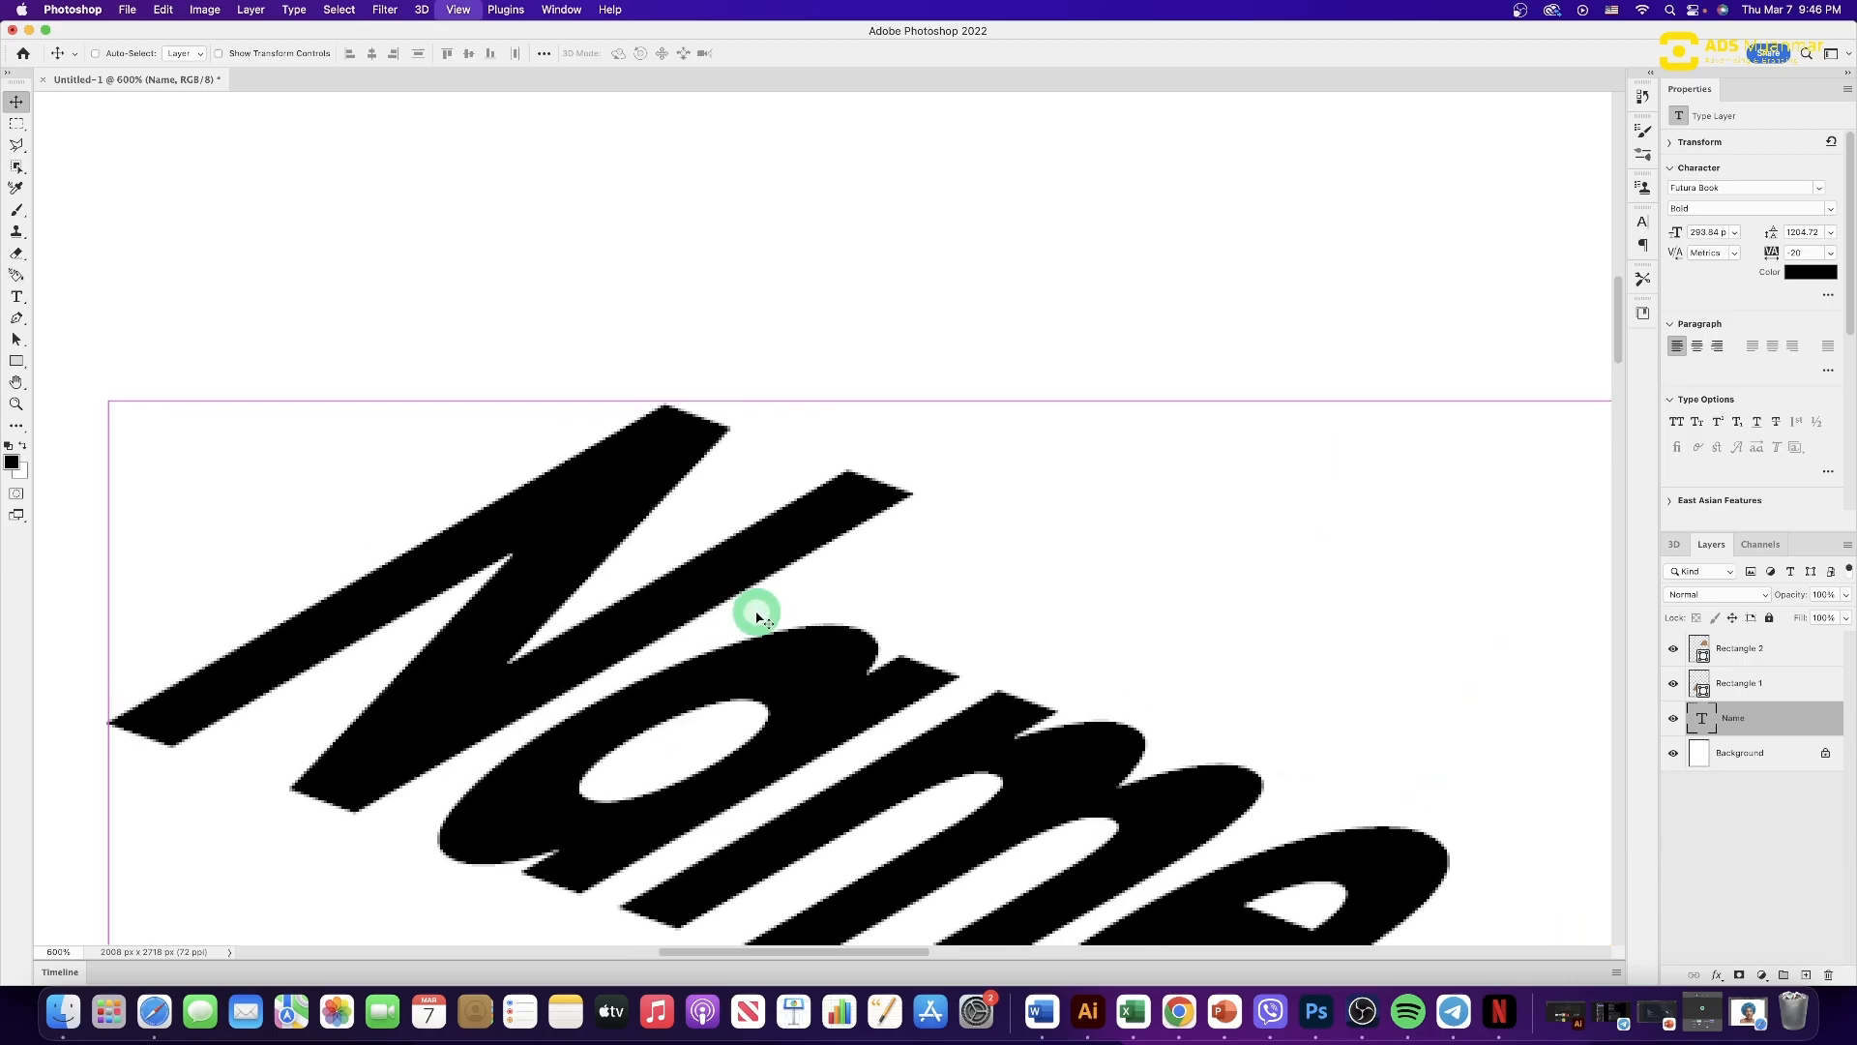
key(super+equal)
drag(693, 774, 793, 492)
key(super+equal)
key(super+equal)
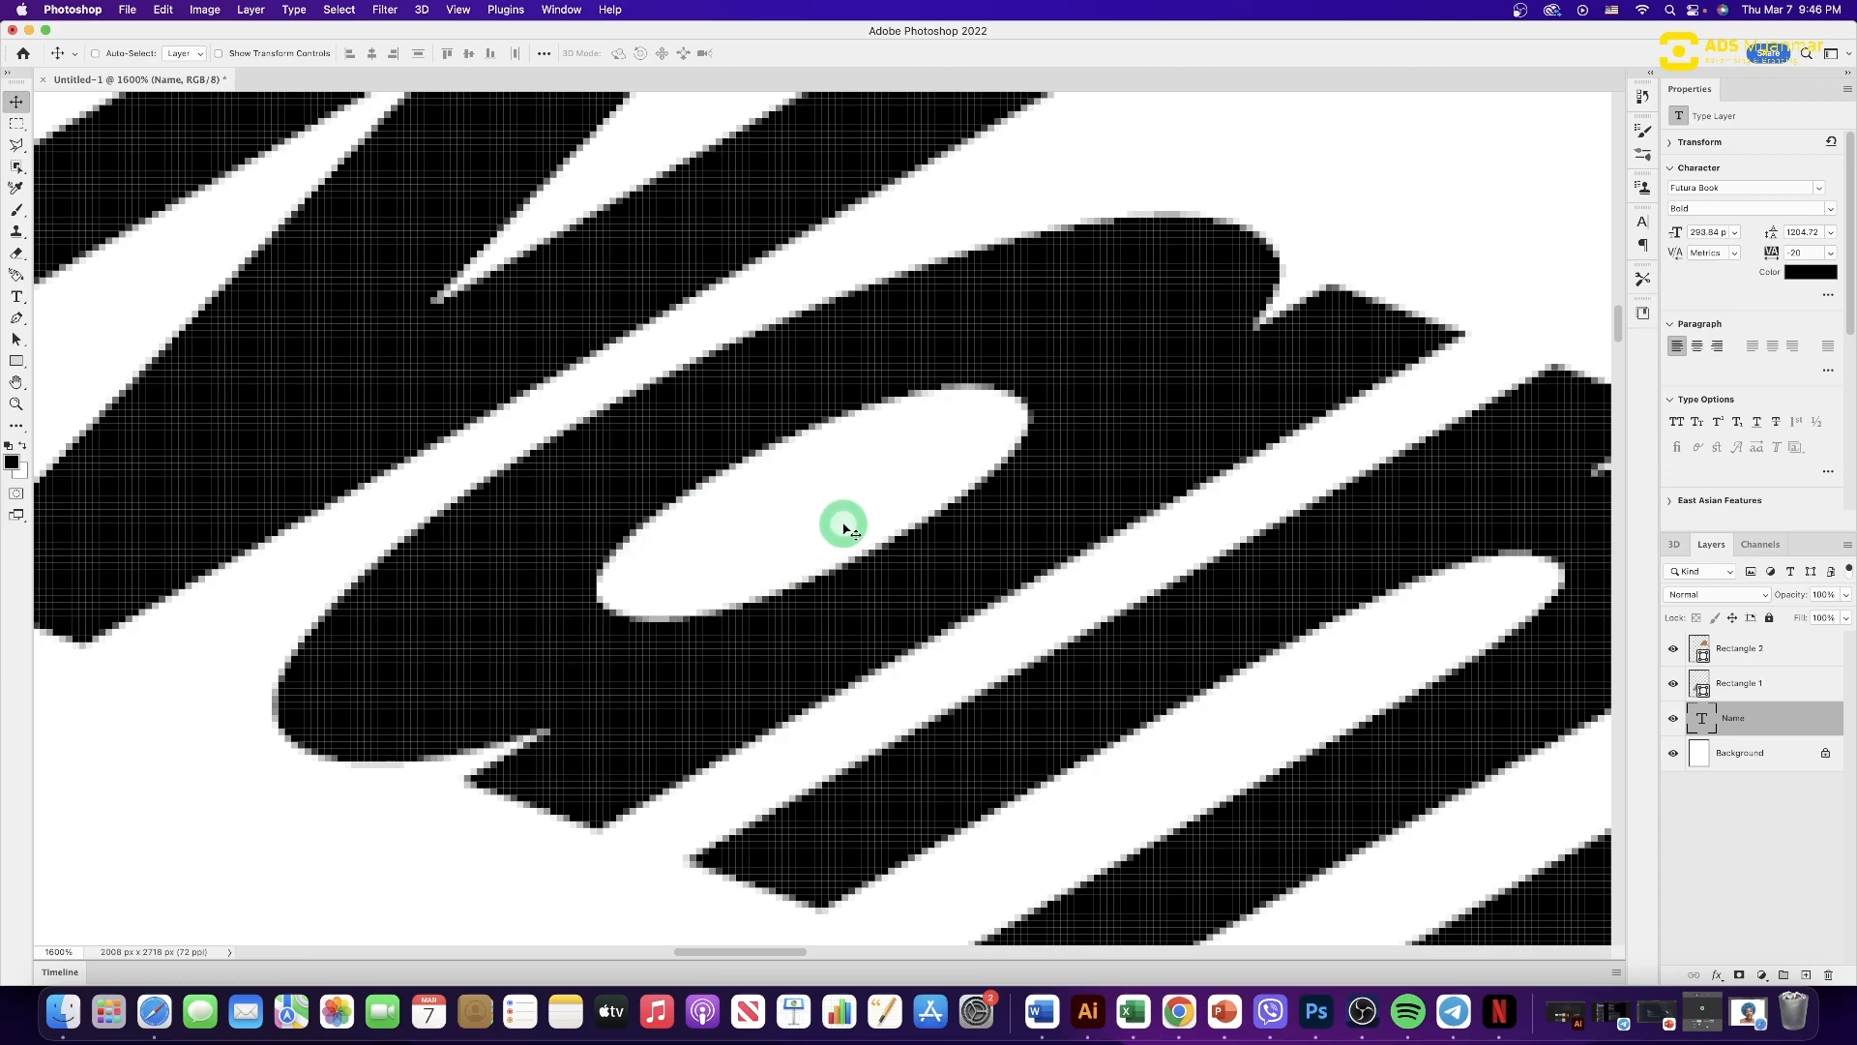
- Examine the pixel edges of the letter "a" at 3200%, finishing at 1600% magnification
key(super+minus)
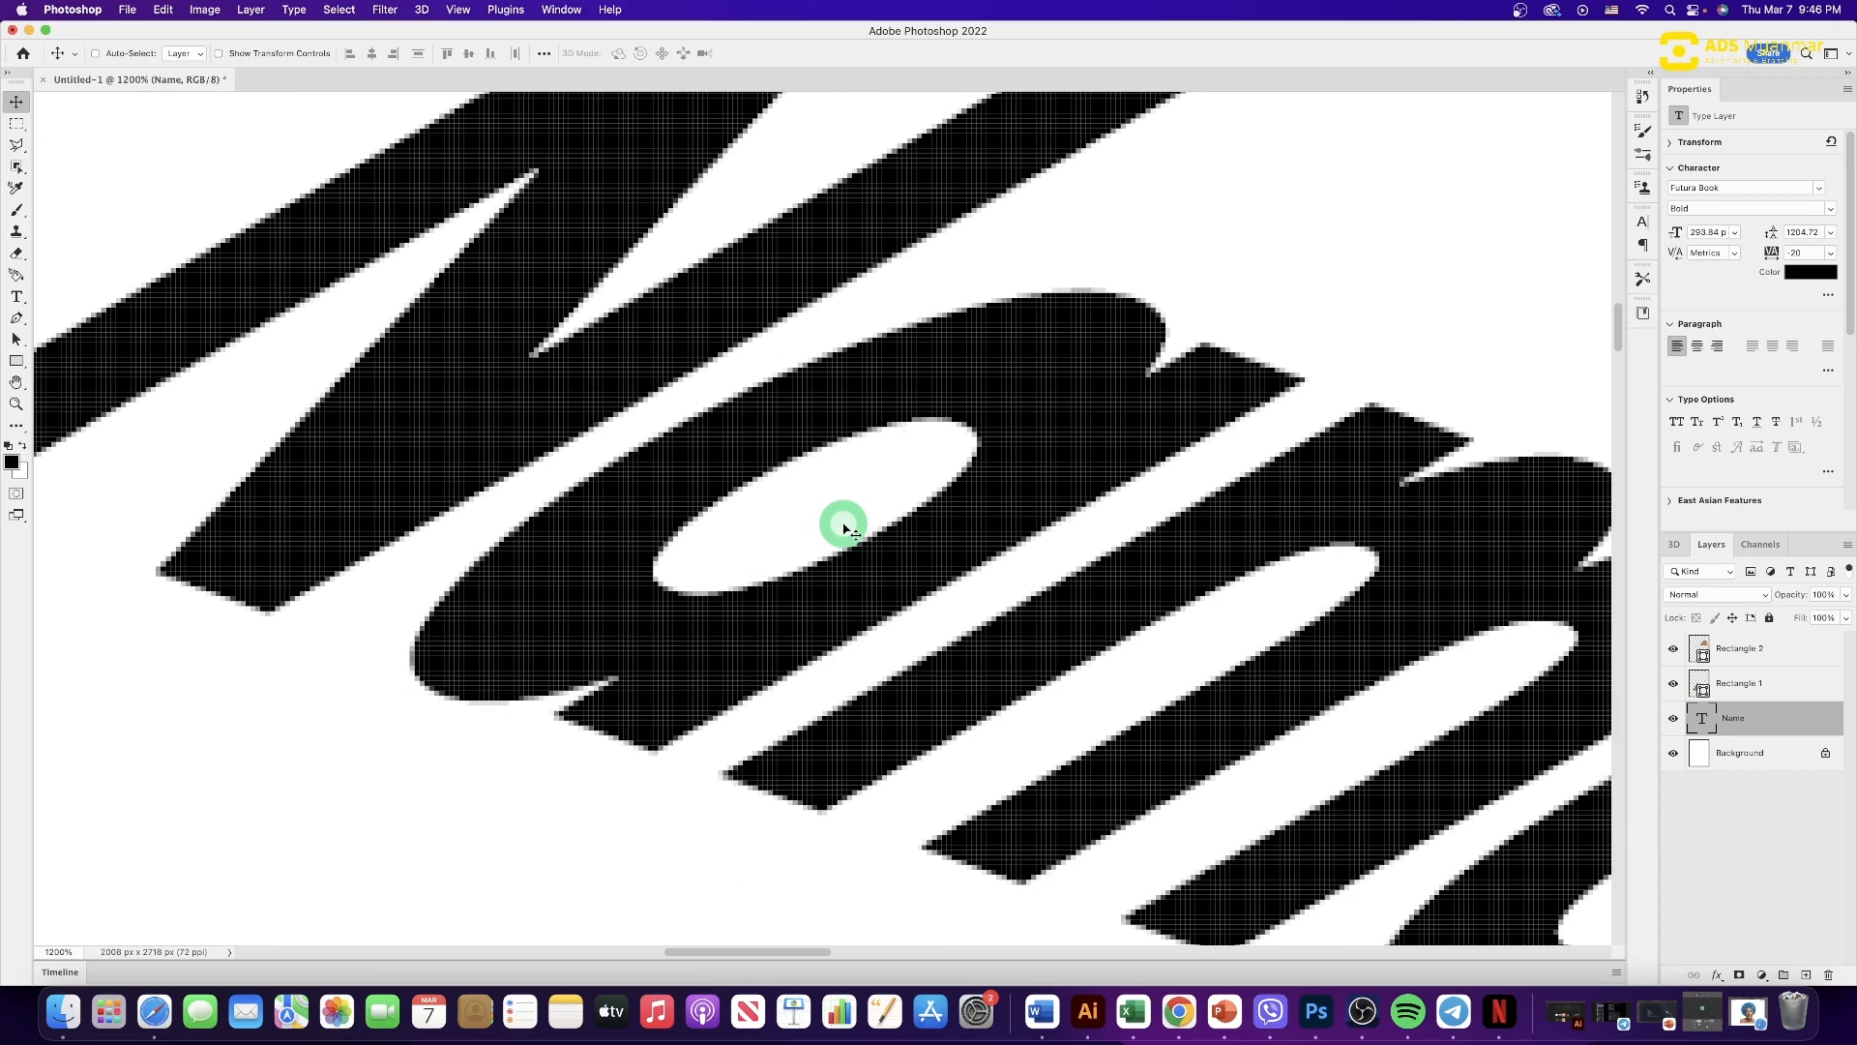
key(super+minus)
key(super+minus)
key(super+equal)
key(super+equal)
key(super+equal)
key(super+equal)
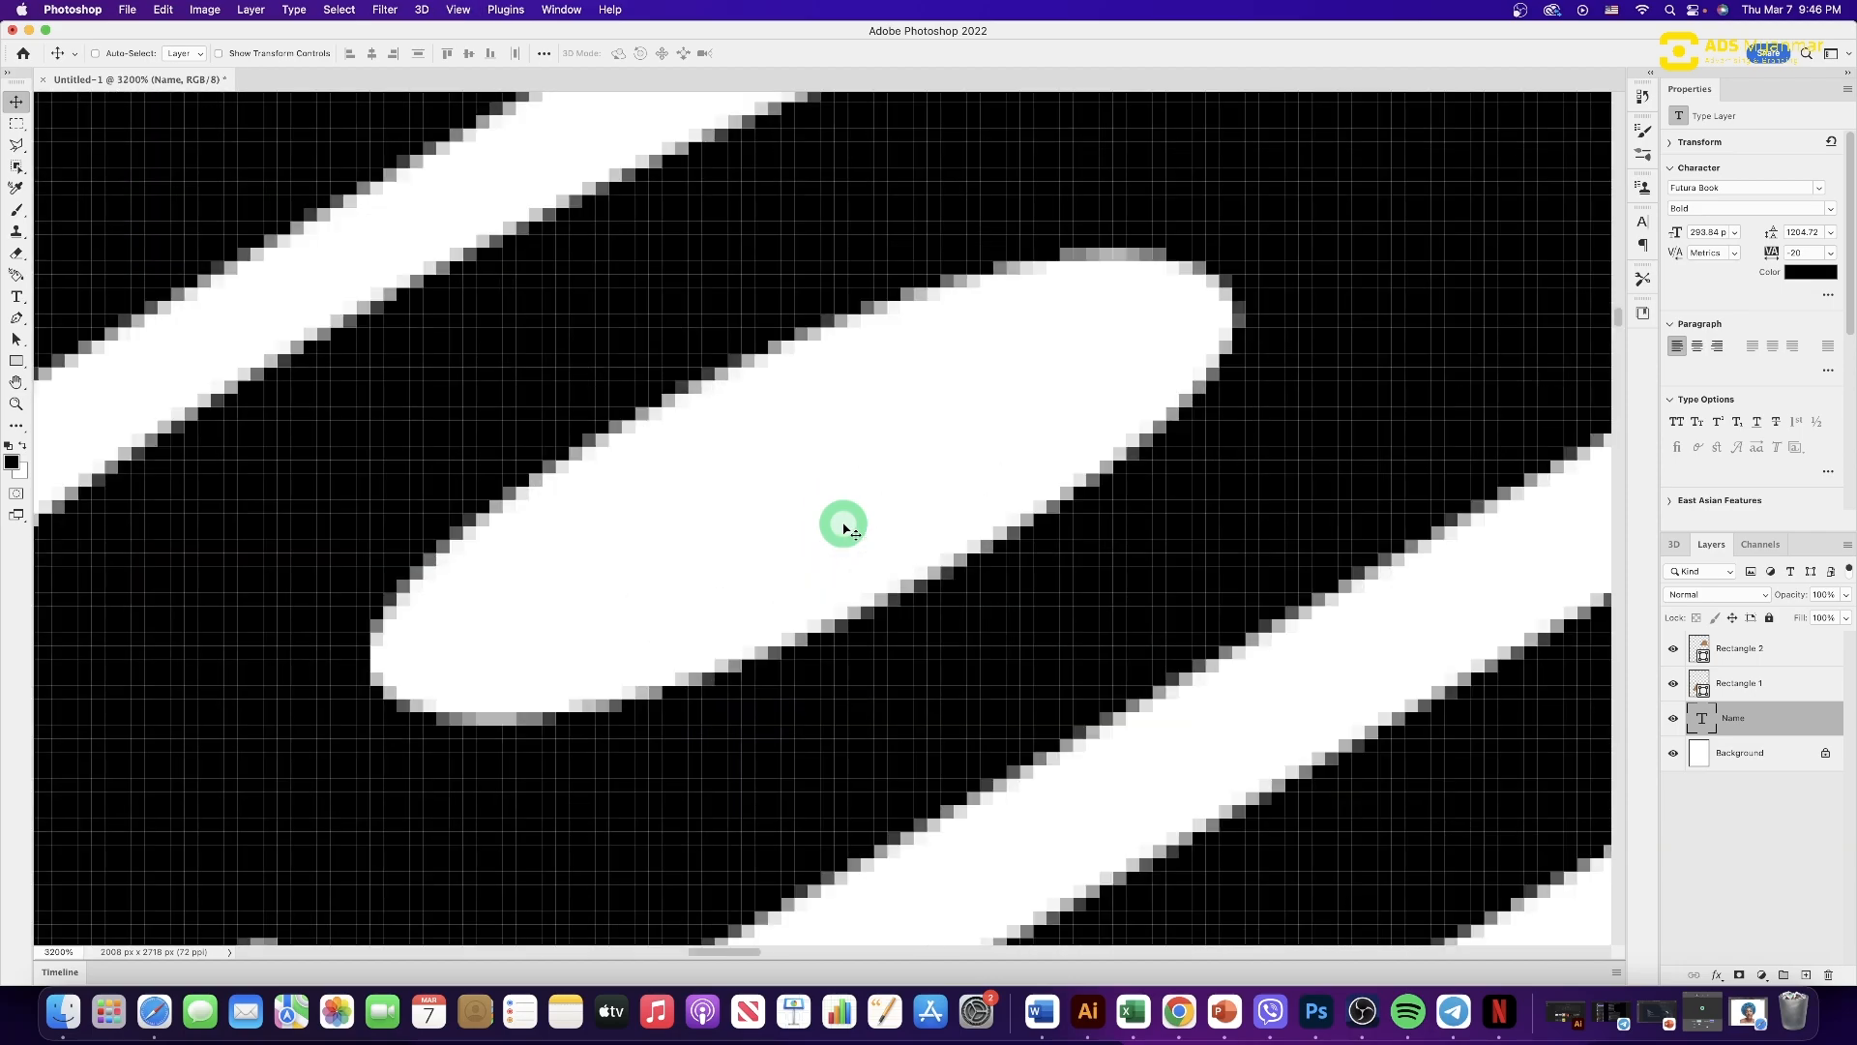
key(super+minus)
key(super+minus)
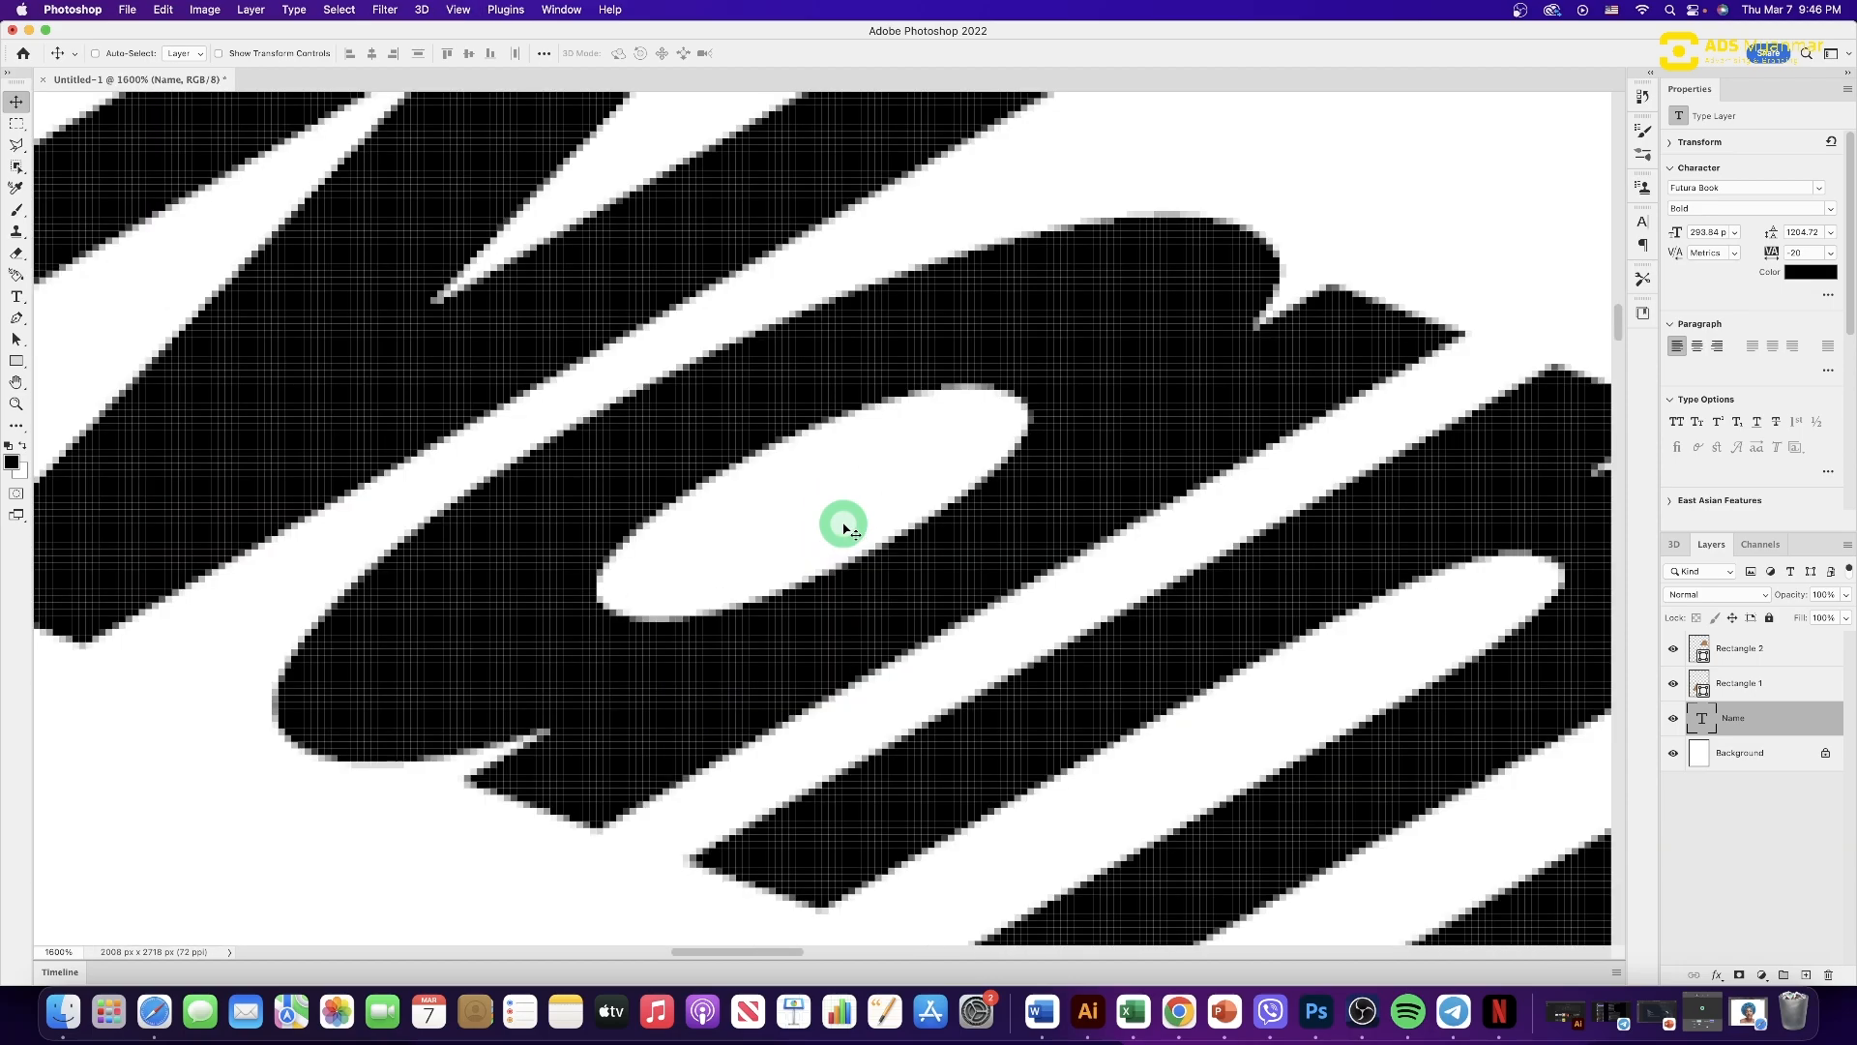
- View the whole "Name" text at 400% or less, and return to a close-up of its letters at 1200%
key(super+minus)
key(super+minus)
key(super+minus)
key(super+minus)
key(super+minus)
key(super+minus)
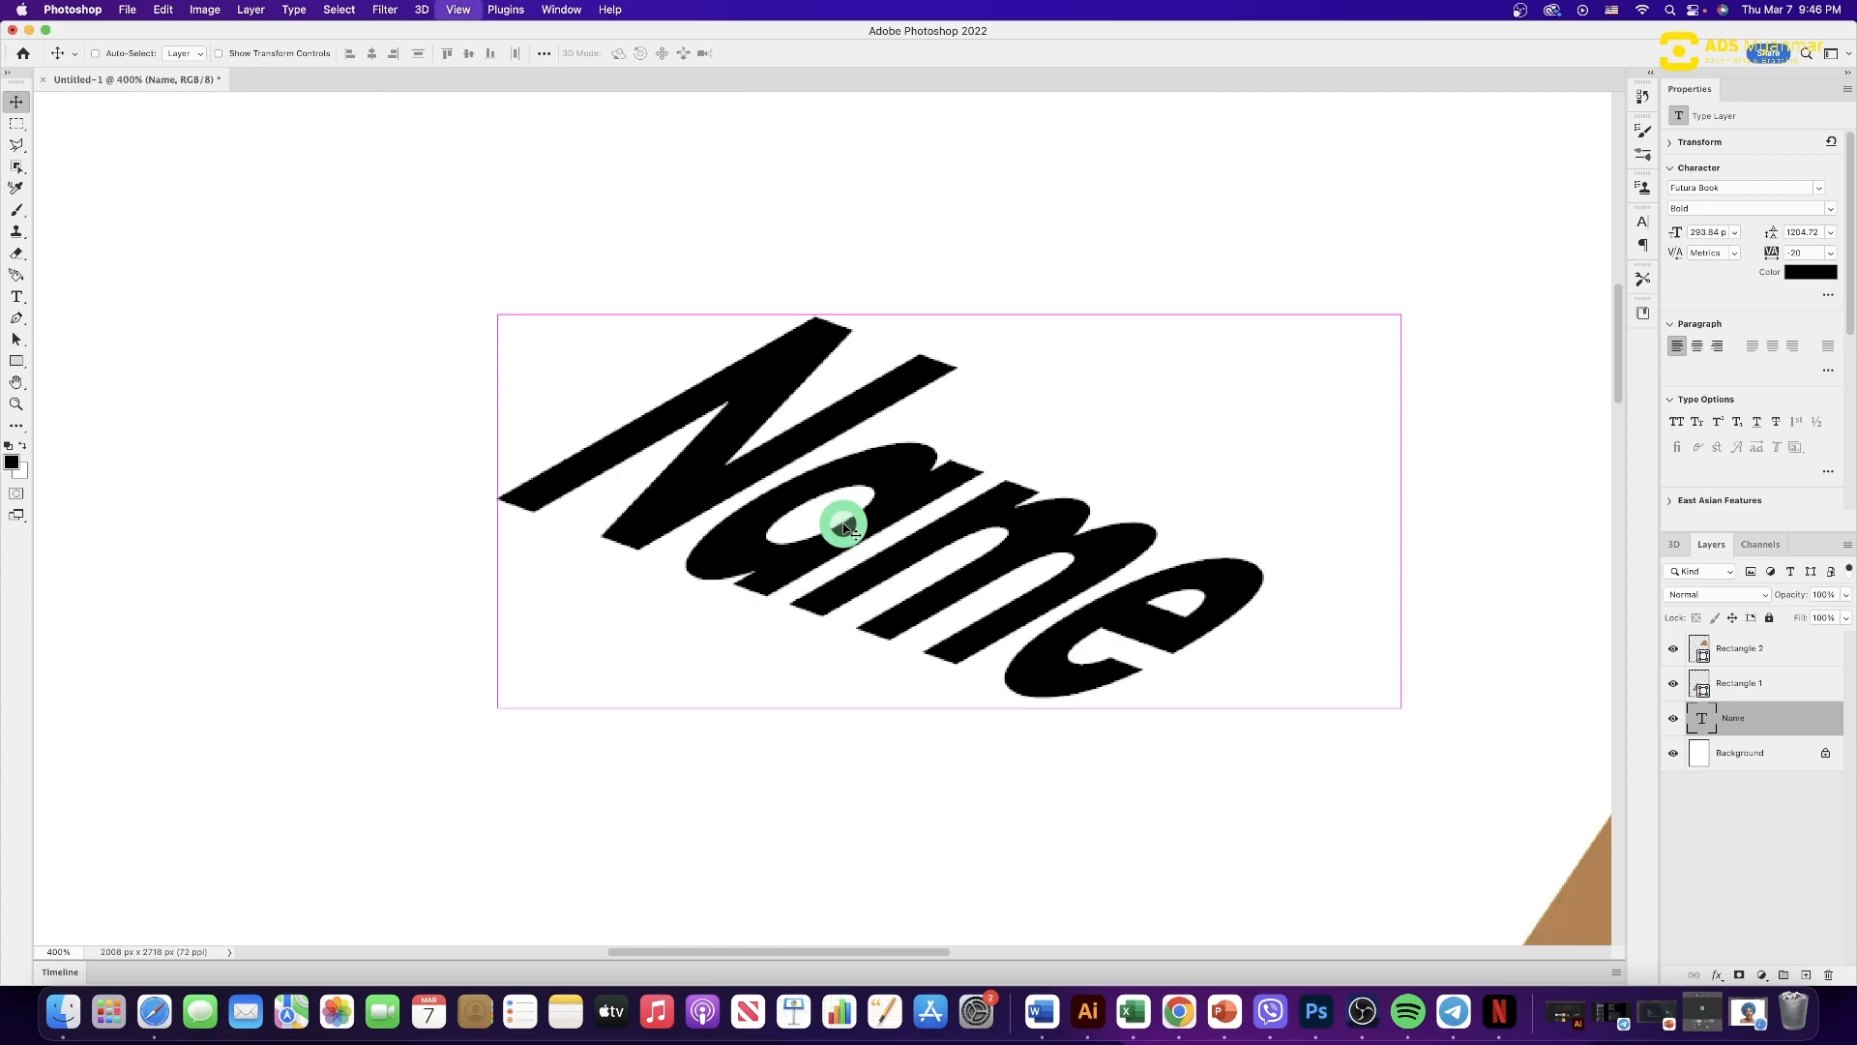
key(super+minus)
key(super+minus)
key(super+plus)
key(super+plus)
key(super+plus)
key(super+plus)
key(super+plus)
key(super+plus)
key(super+plus)
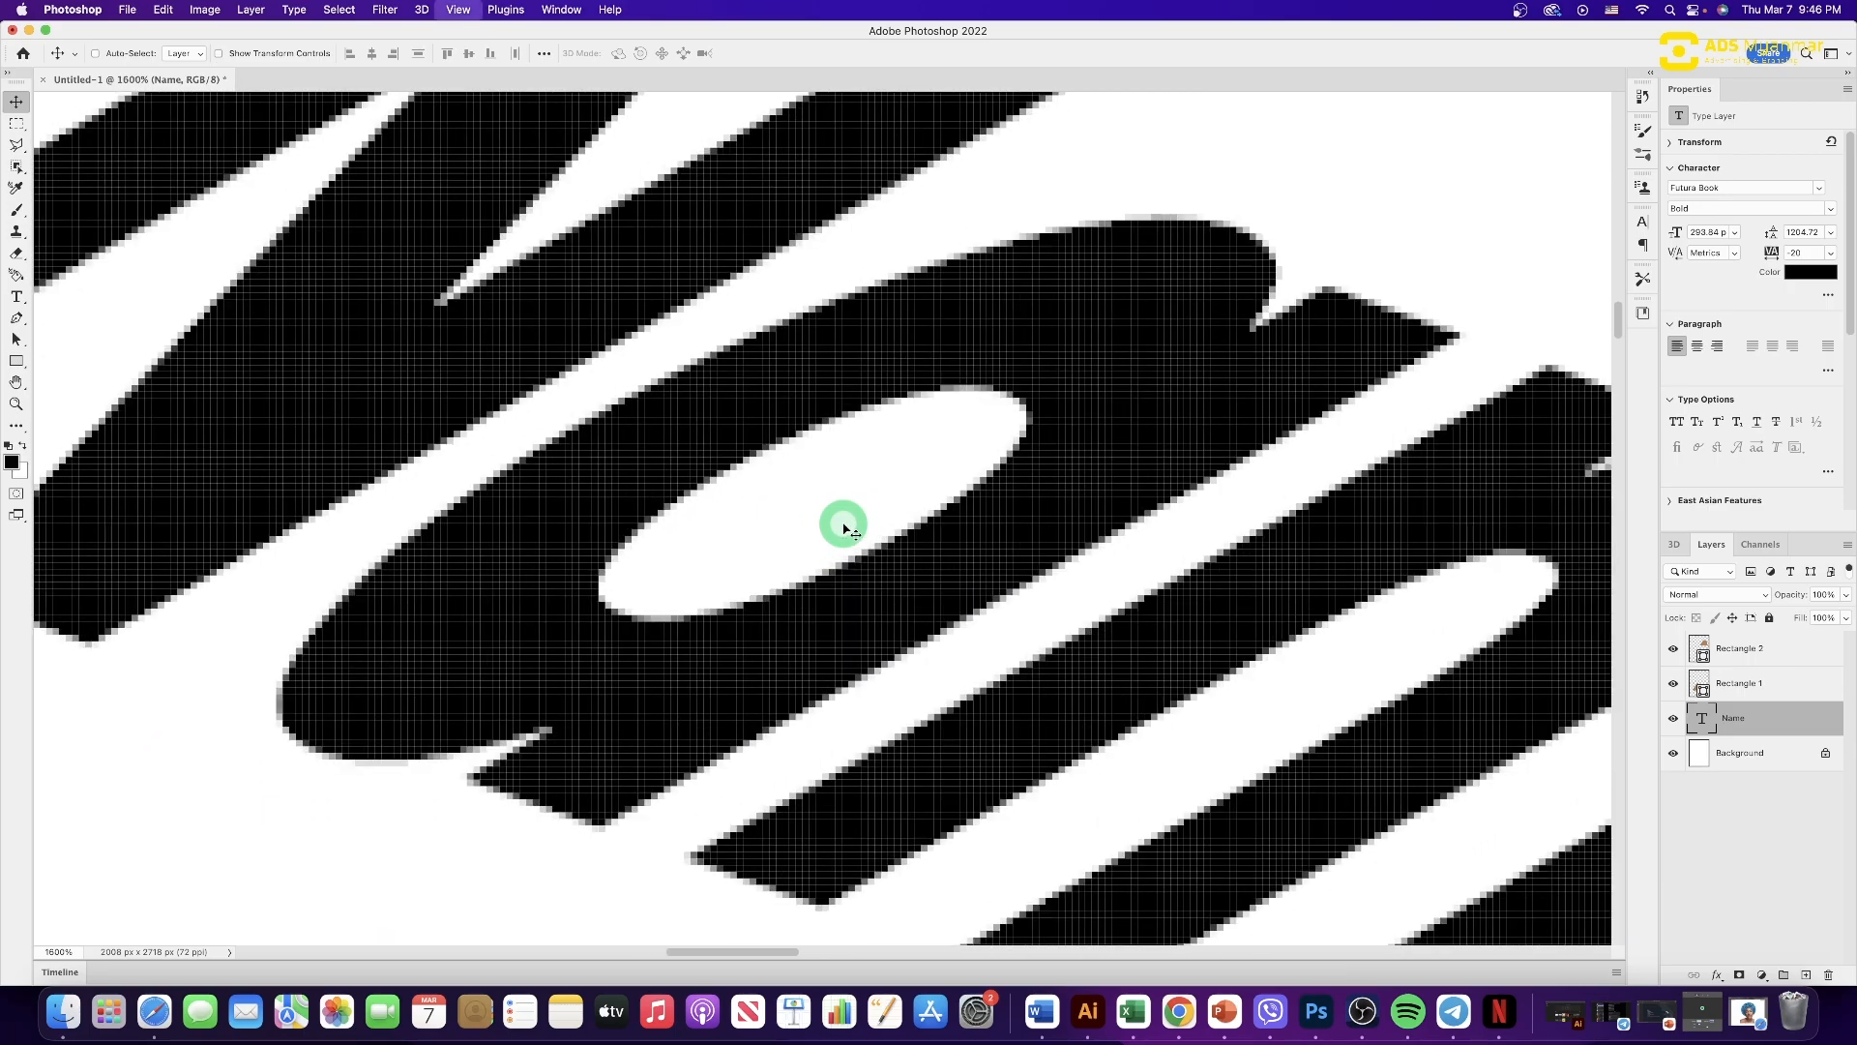
key(super+minus)
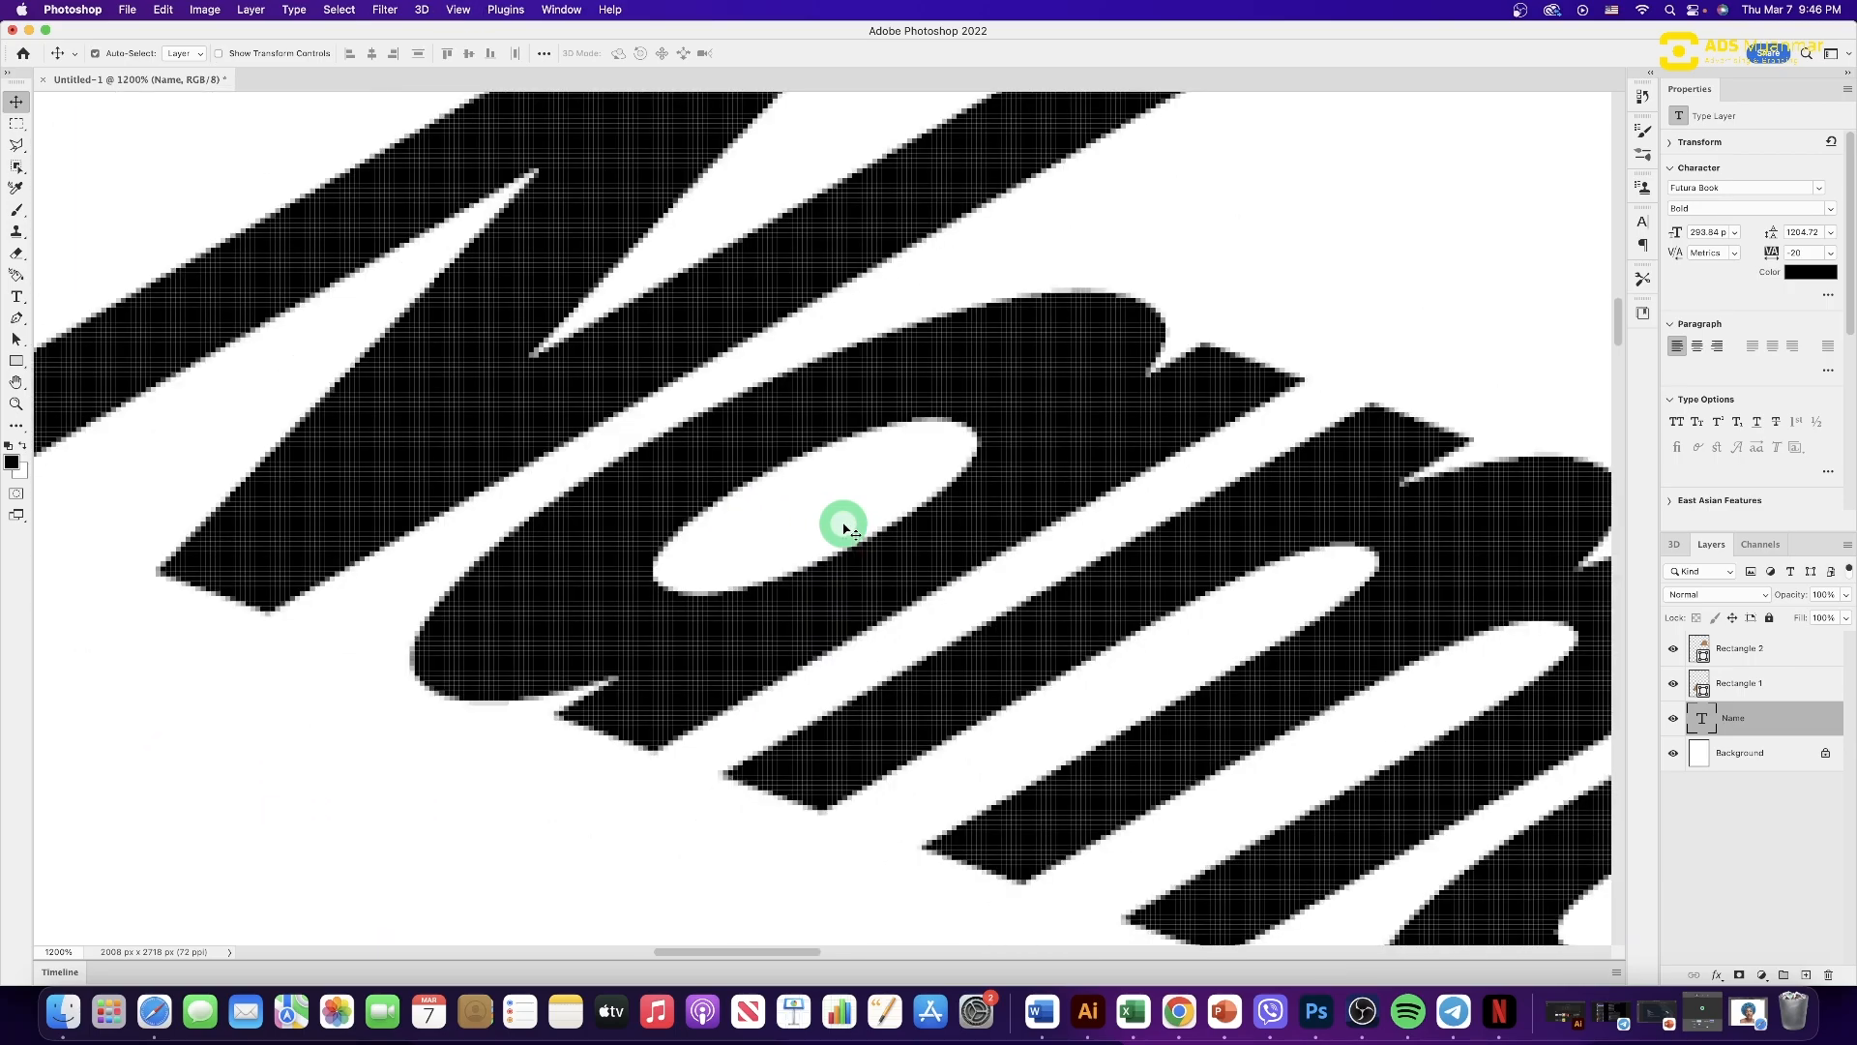
- Fit the page in view and delete the "Name" text and both brown shapes, leaving only the Background layer
key(super+0)
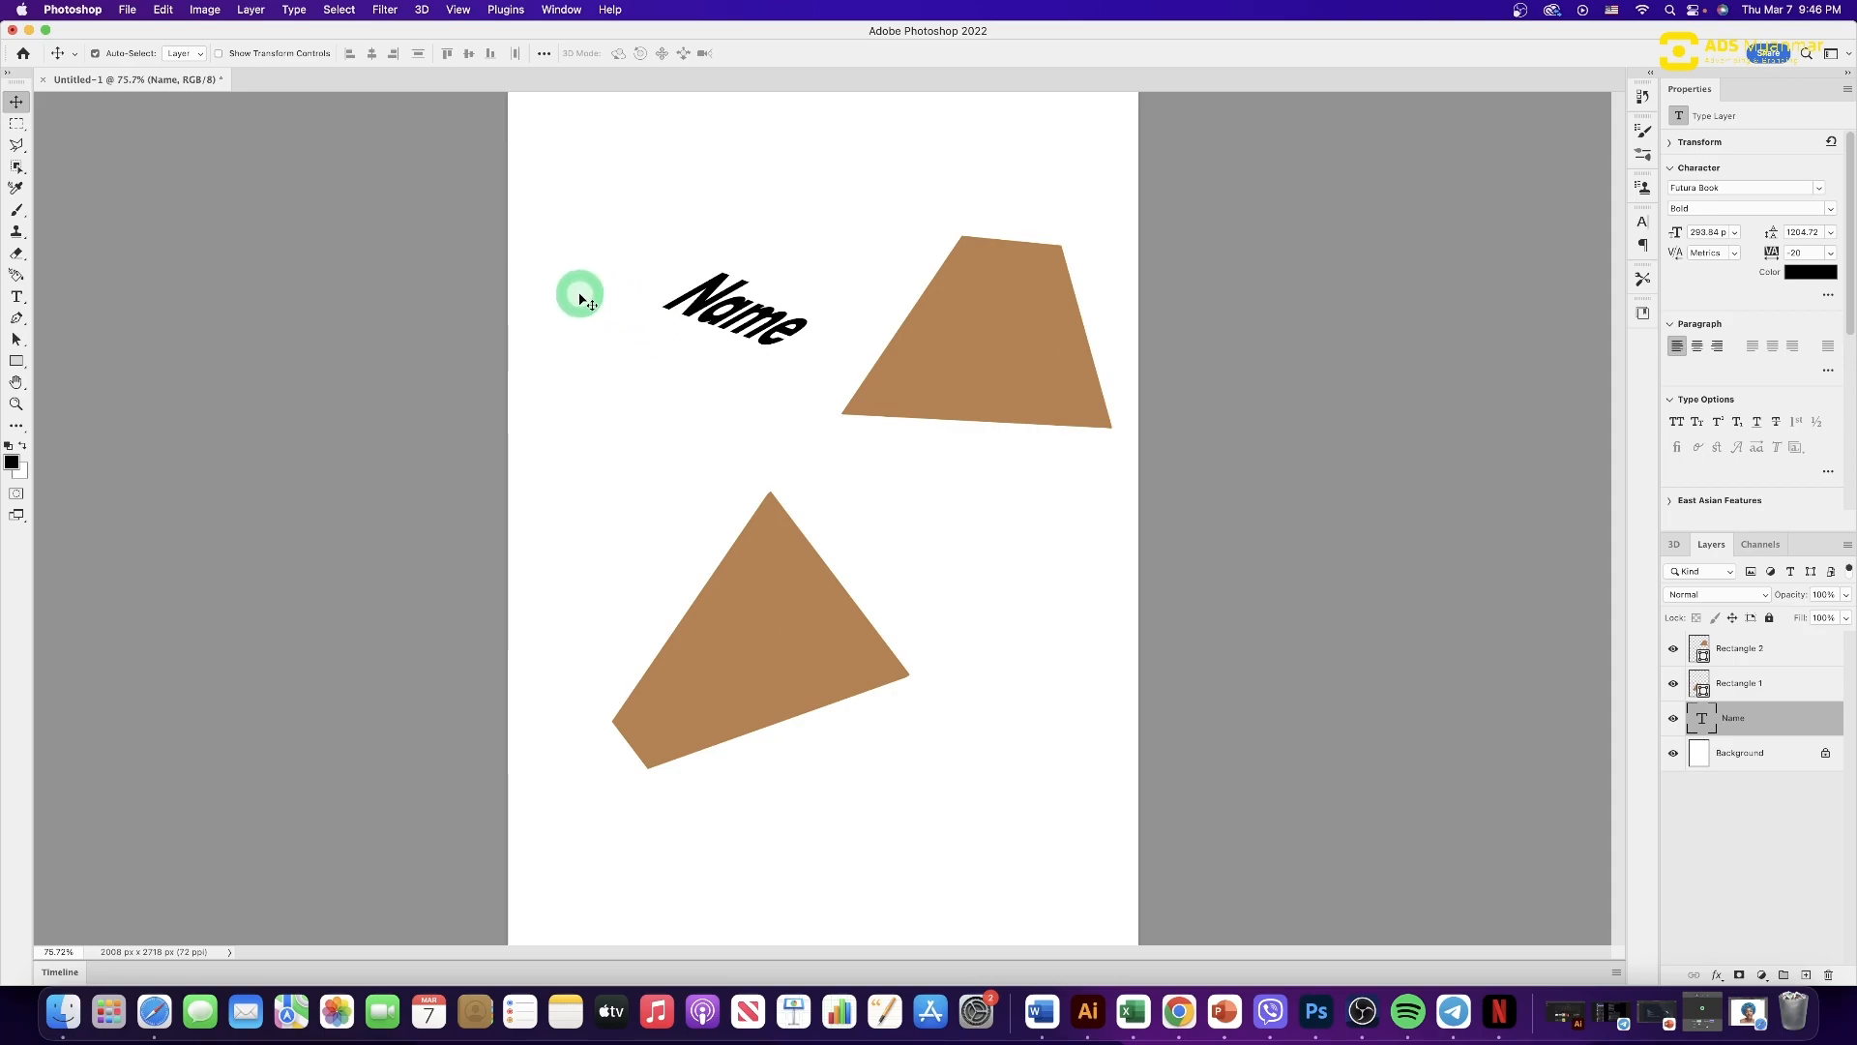
drag(534, 218, 1218, 670)
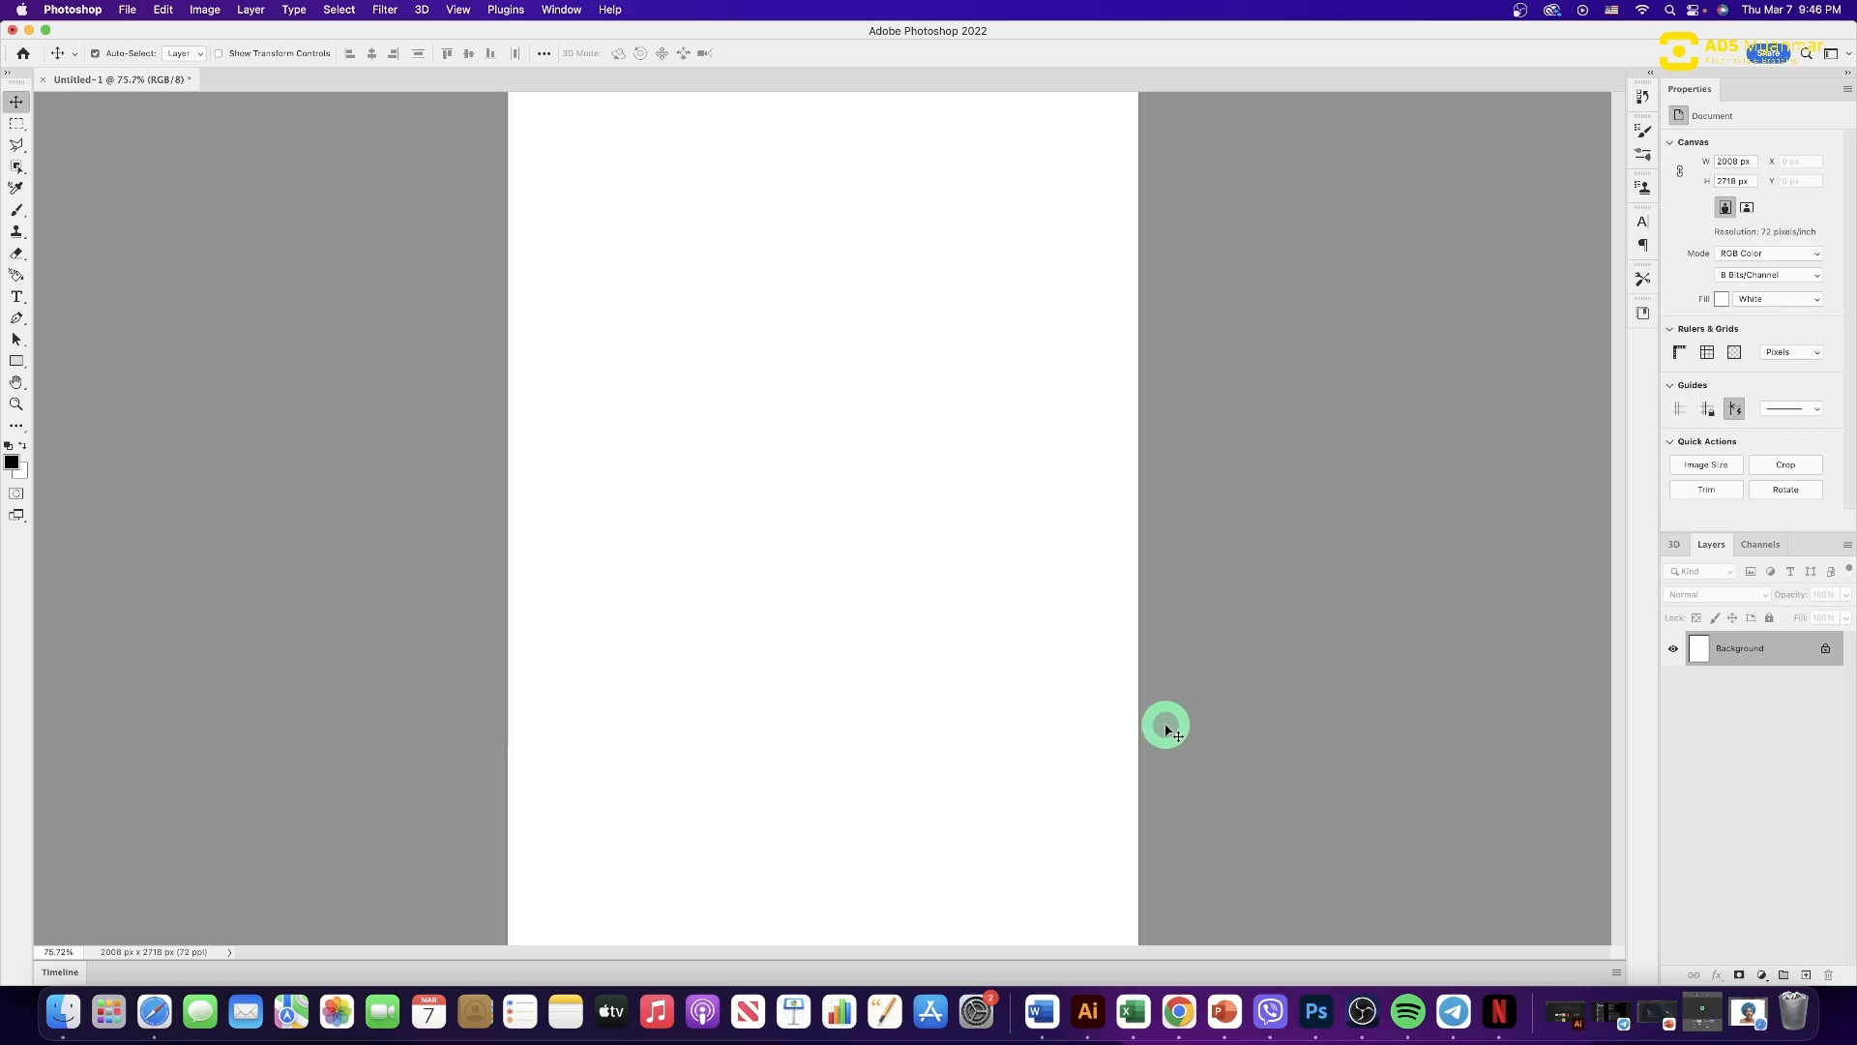
- Switch to Safari, enlarge the Unsplash photo of the woman in the blue turban, and copy the image
click(160, 1012)
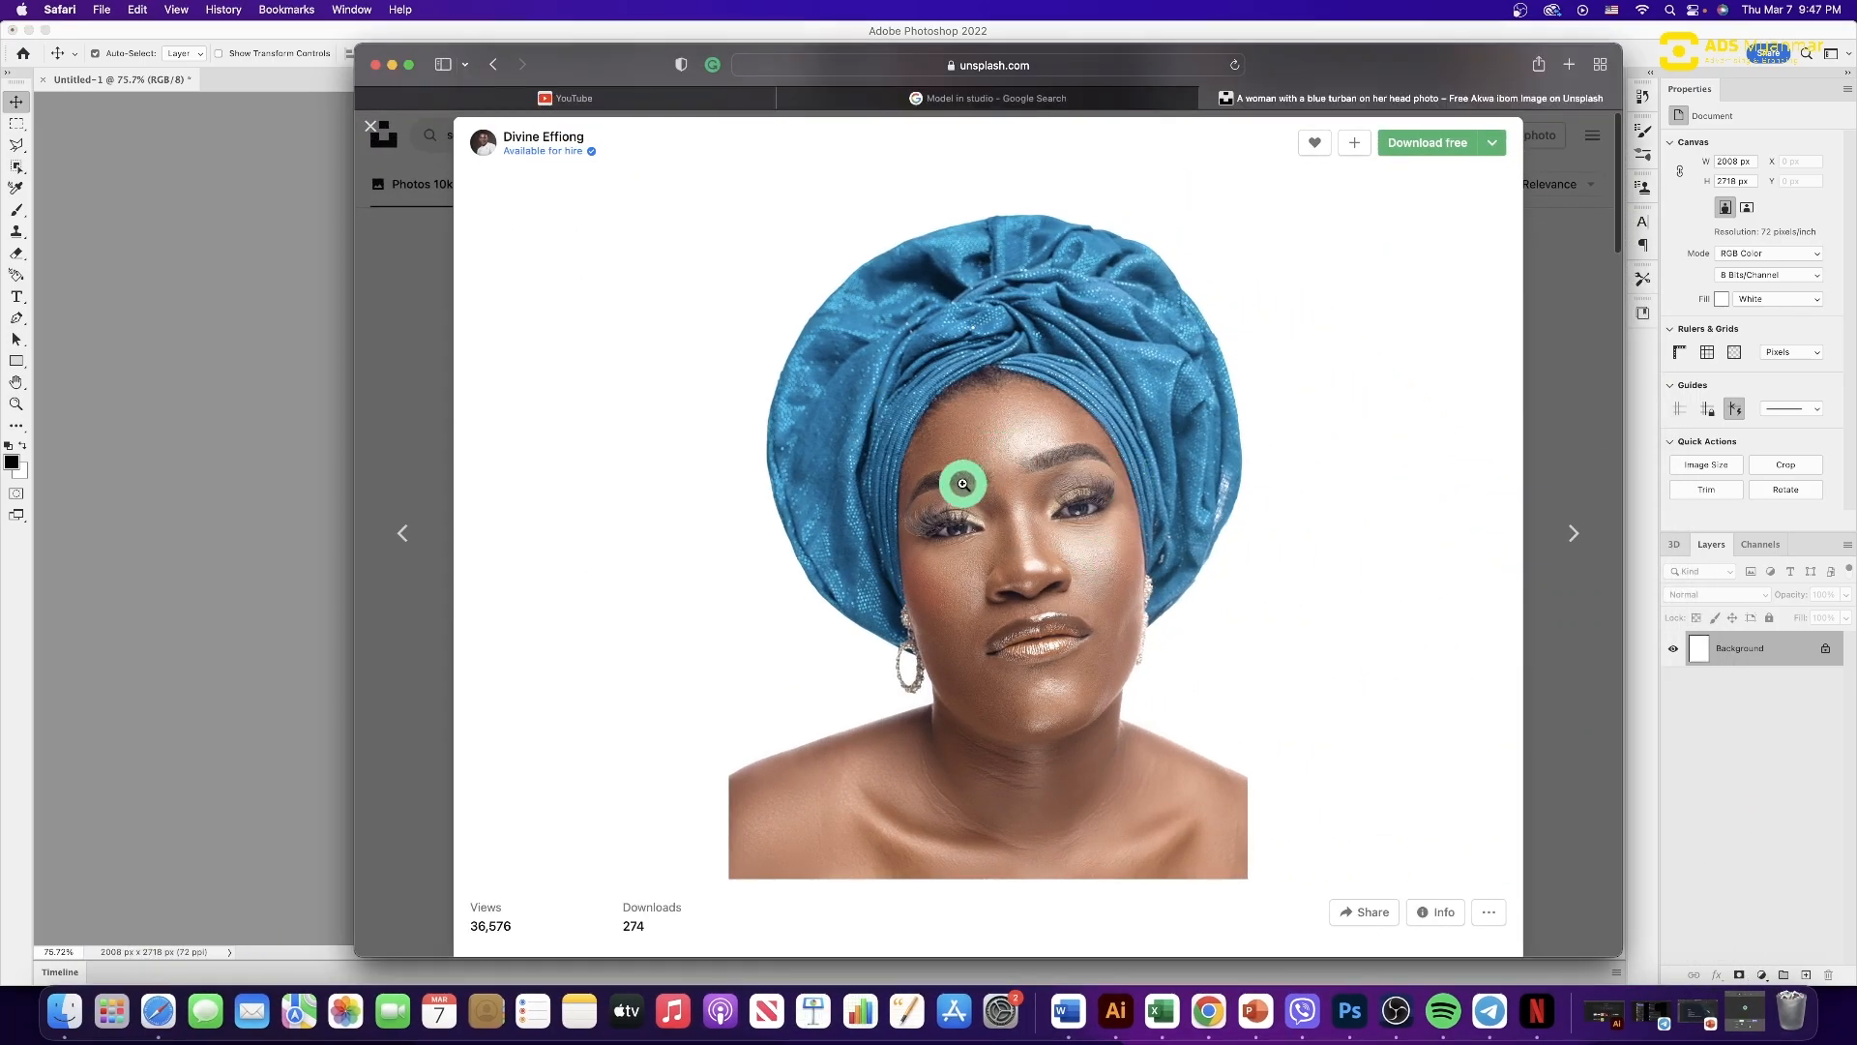
click(993, 429)
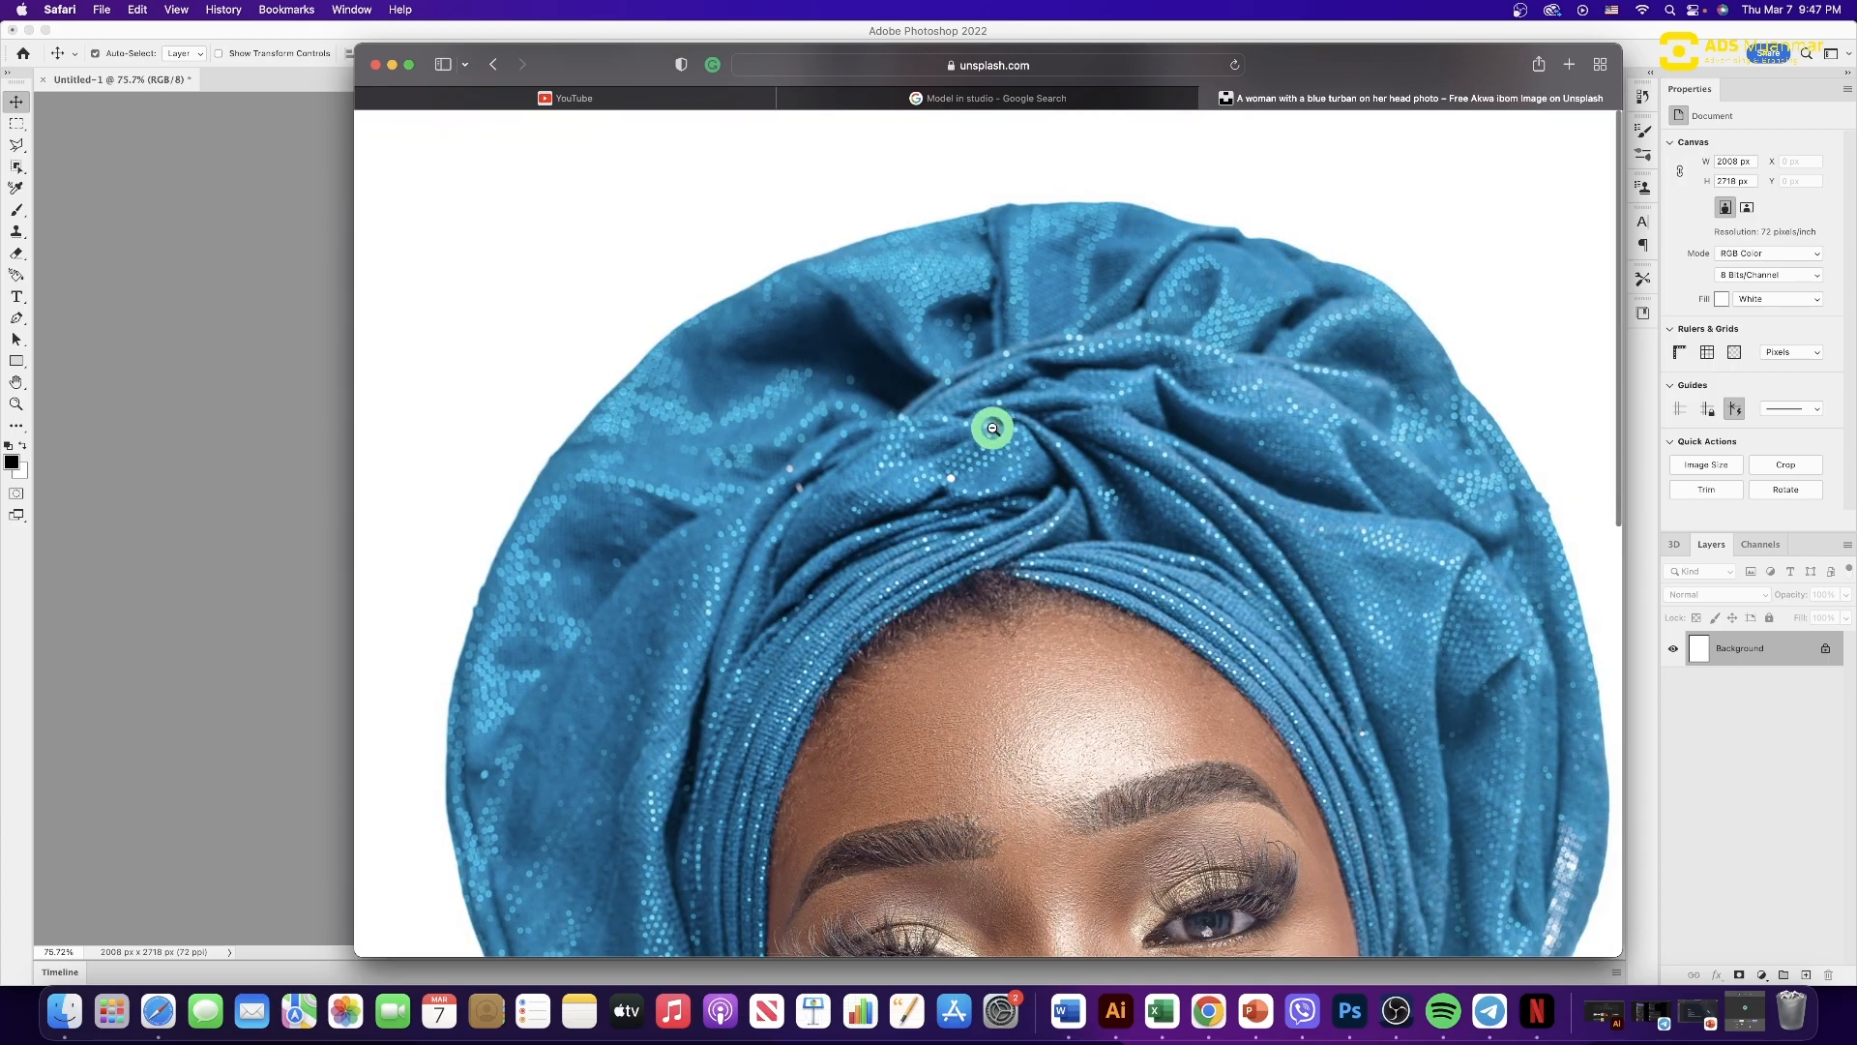
right_click(993, 428)
click(993, 428)
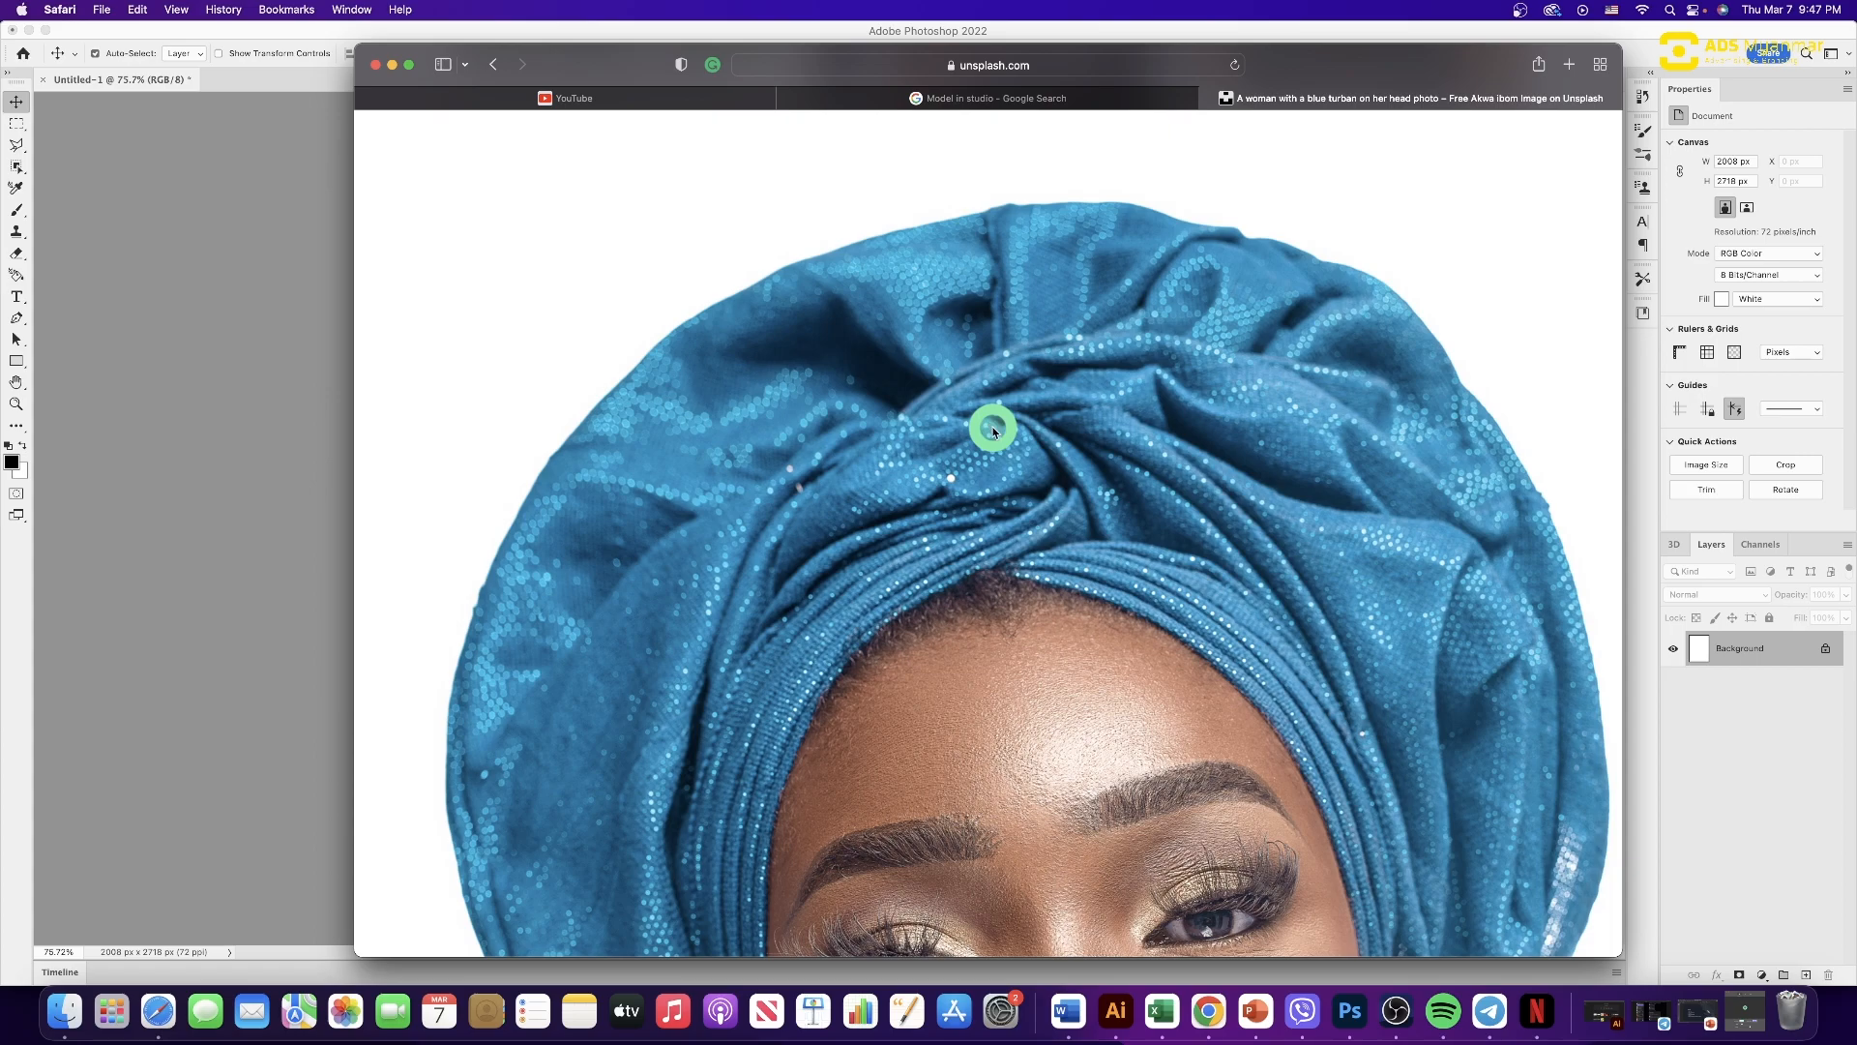
right_click(991, 423)
click(974, 584)
right_click(1005, 594)
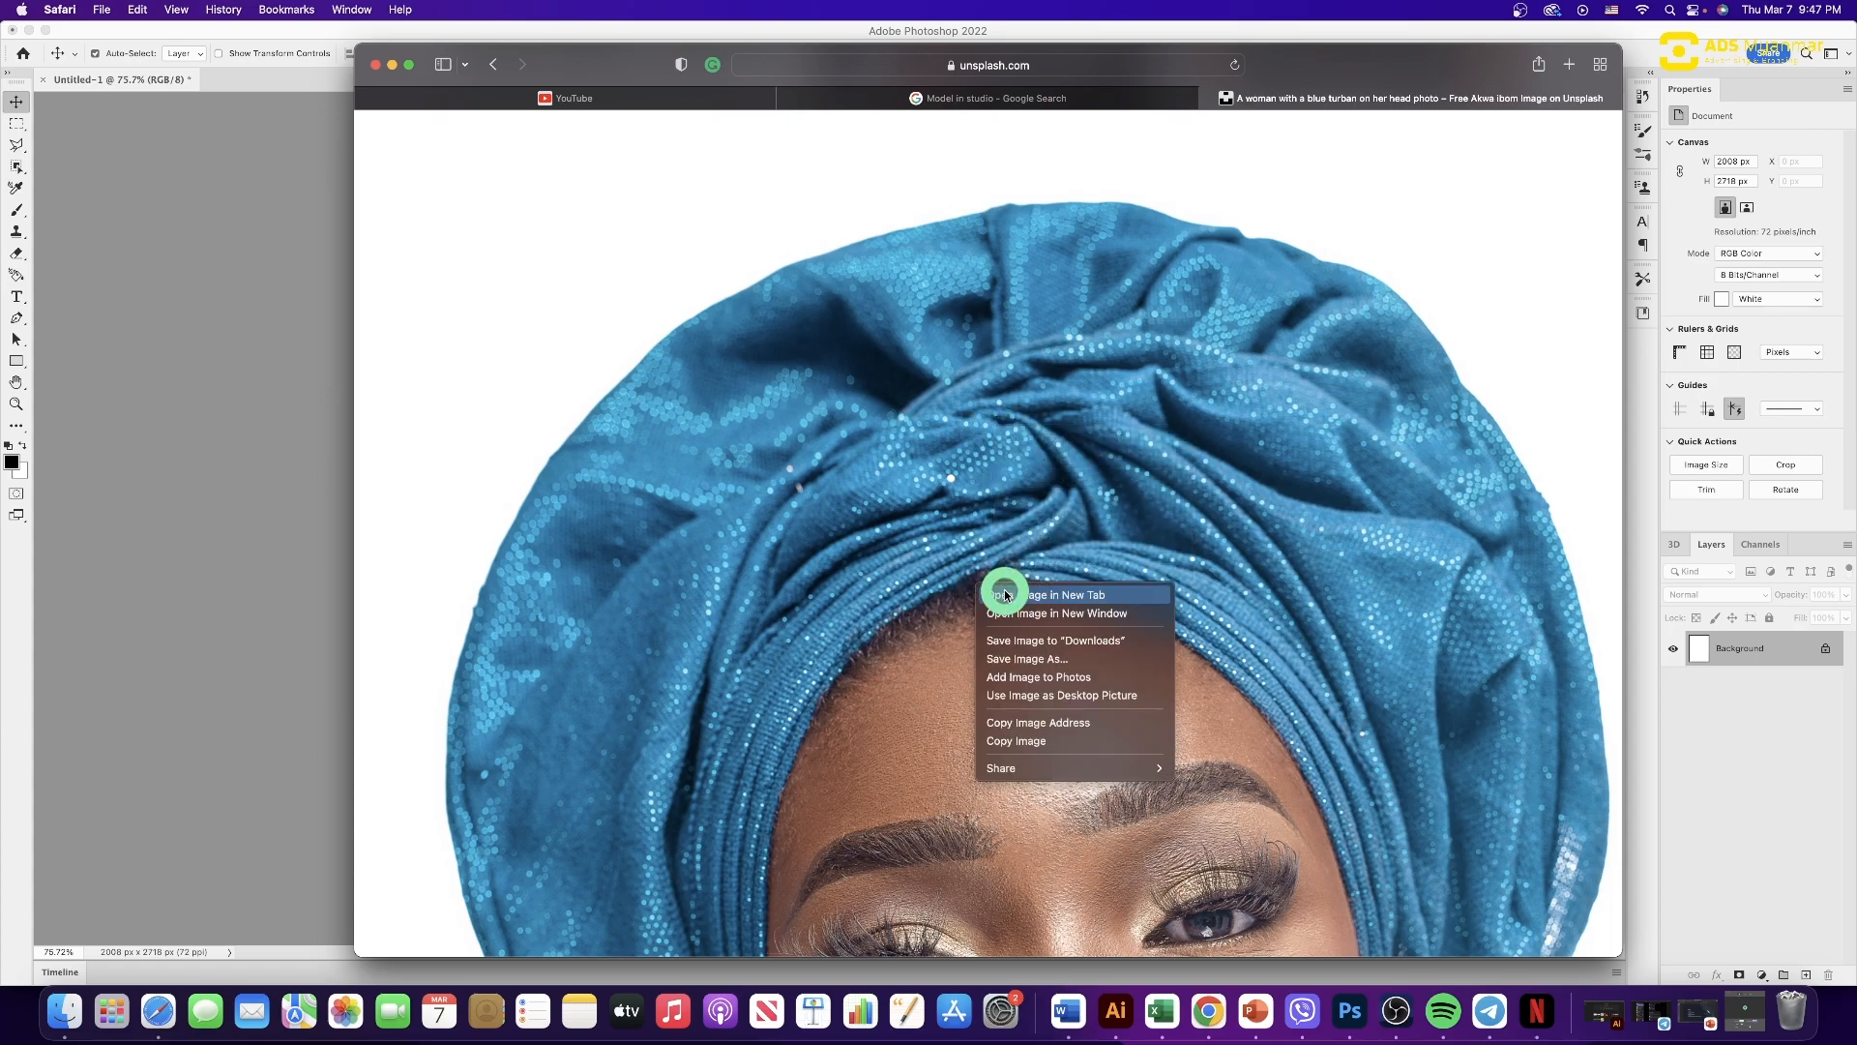
click(1046, 742)
- Minimize Safari and paste the copied portrait into the blank Photoshop document
click(391, 64)
click(944, 572)
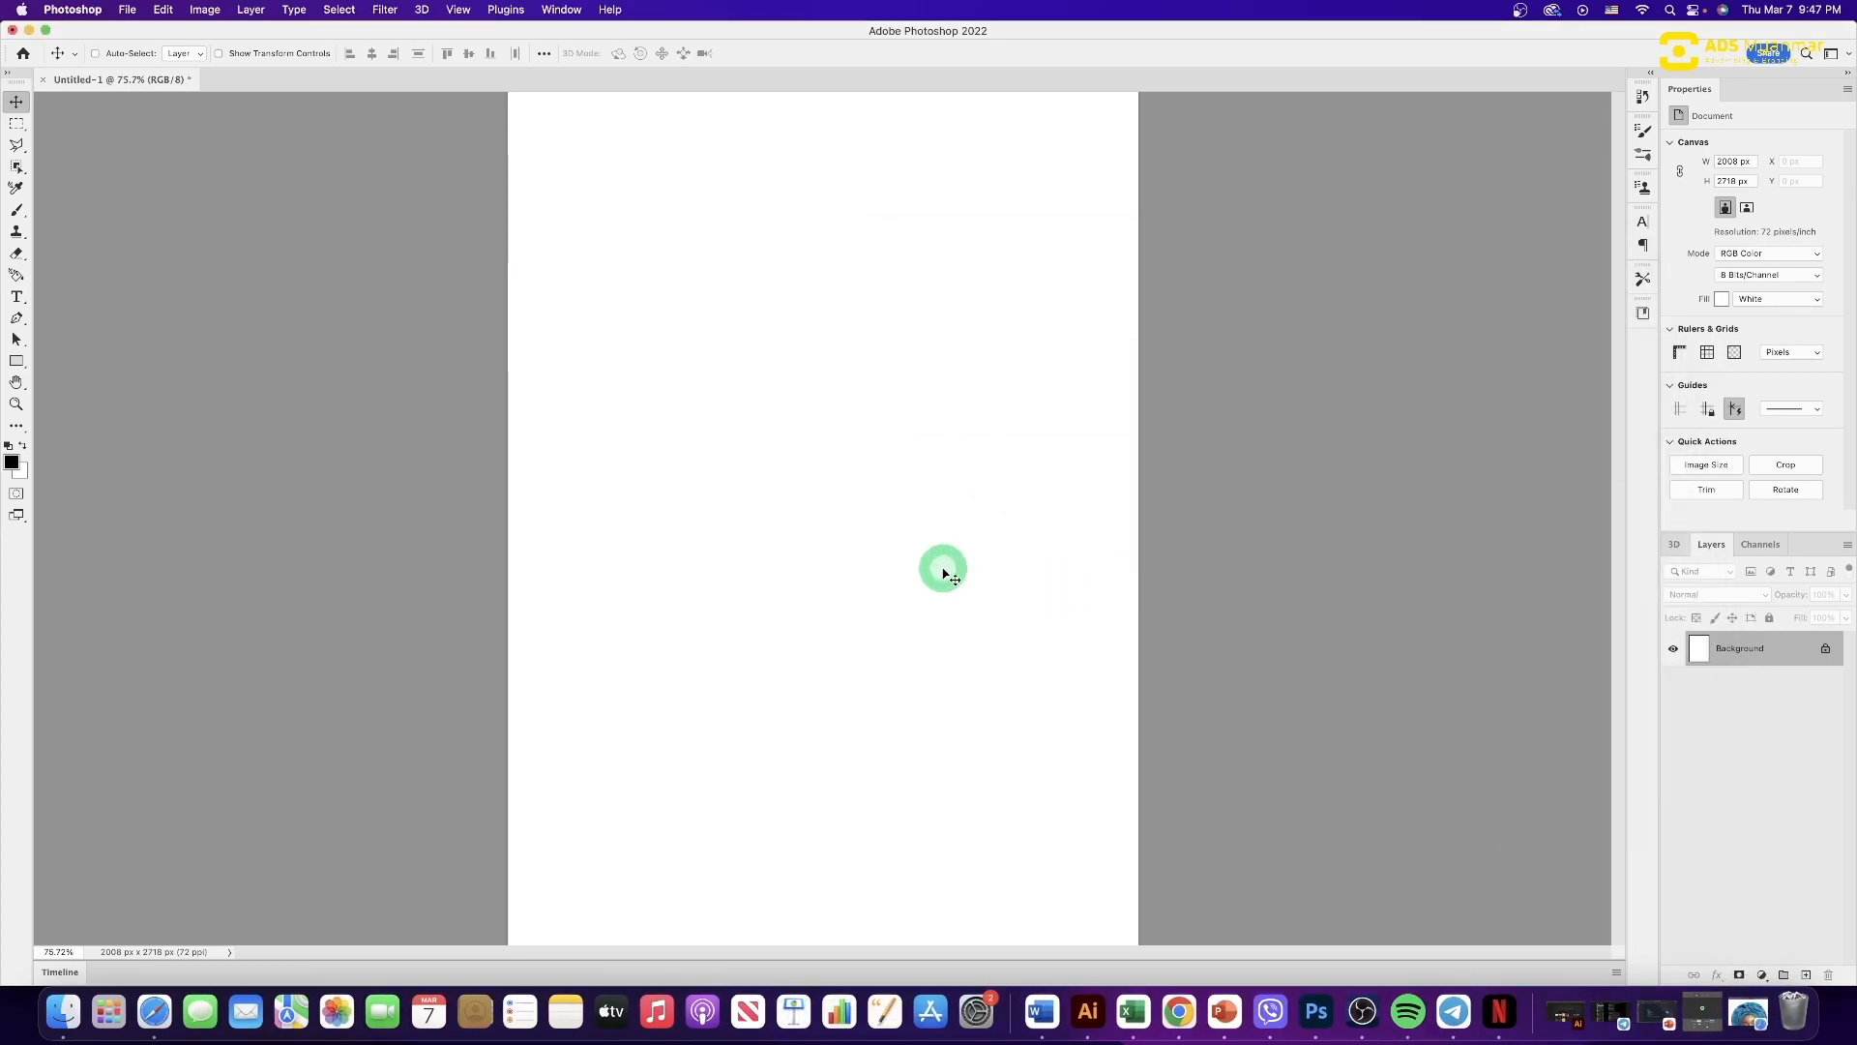
key(super+v)
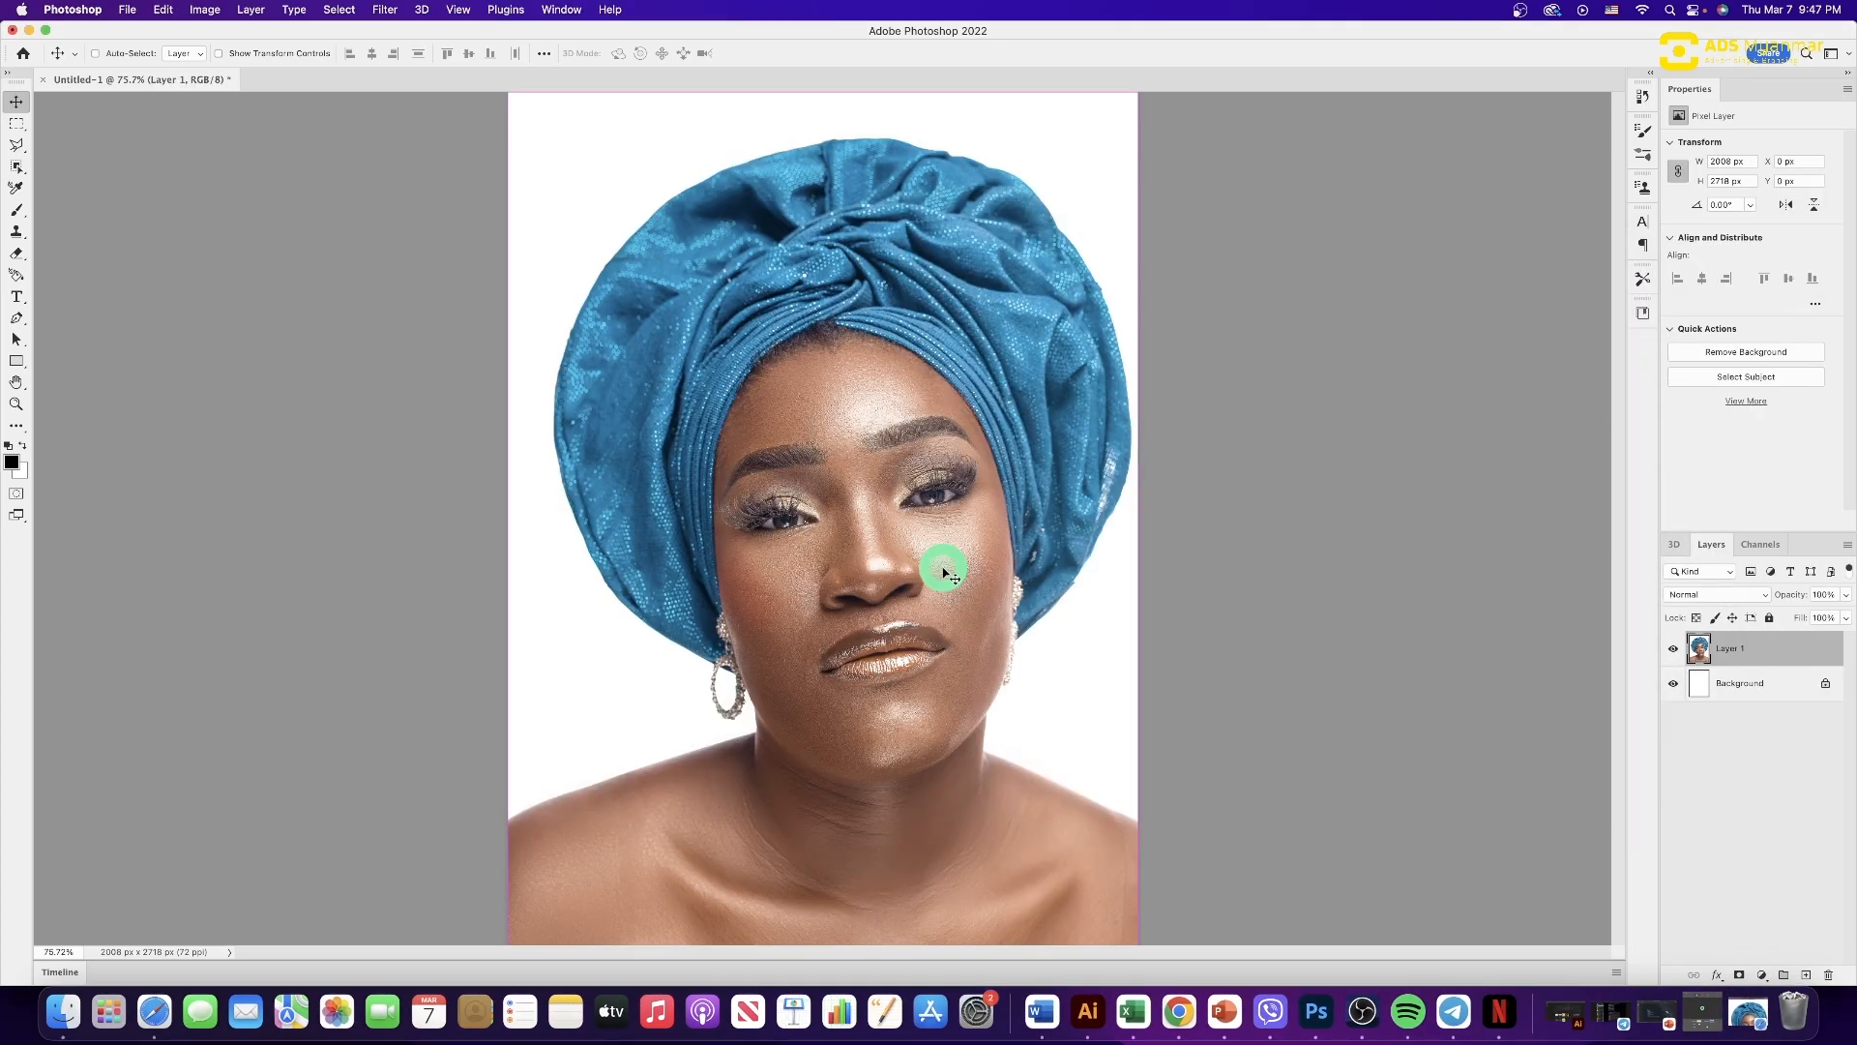
- Scale the portrait proportionally to about 76% and centre it horizontally along the page's lower edge
key(super+t)
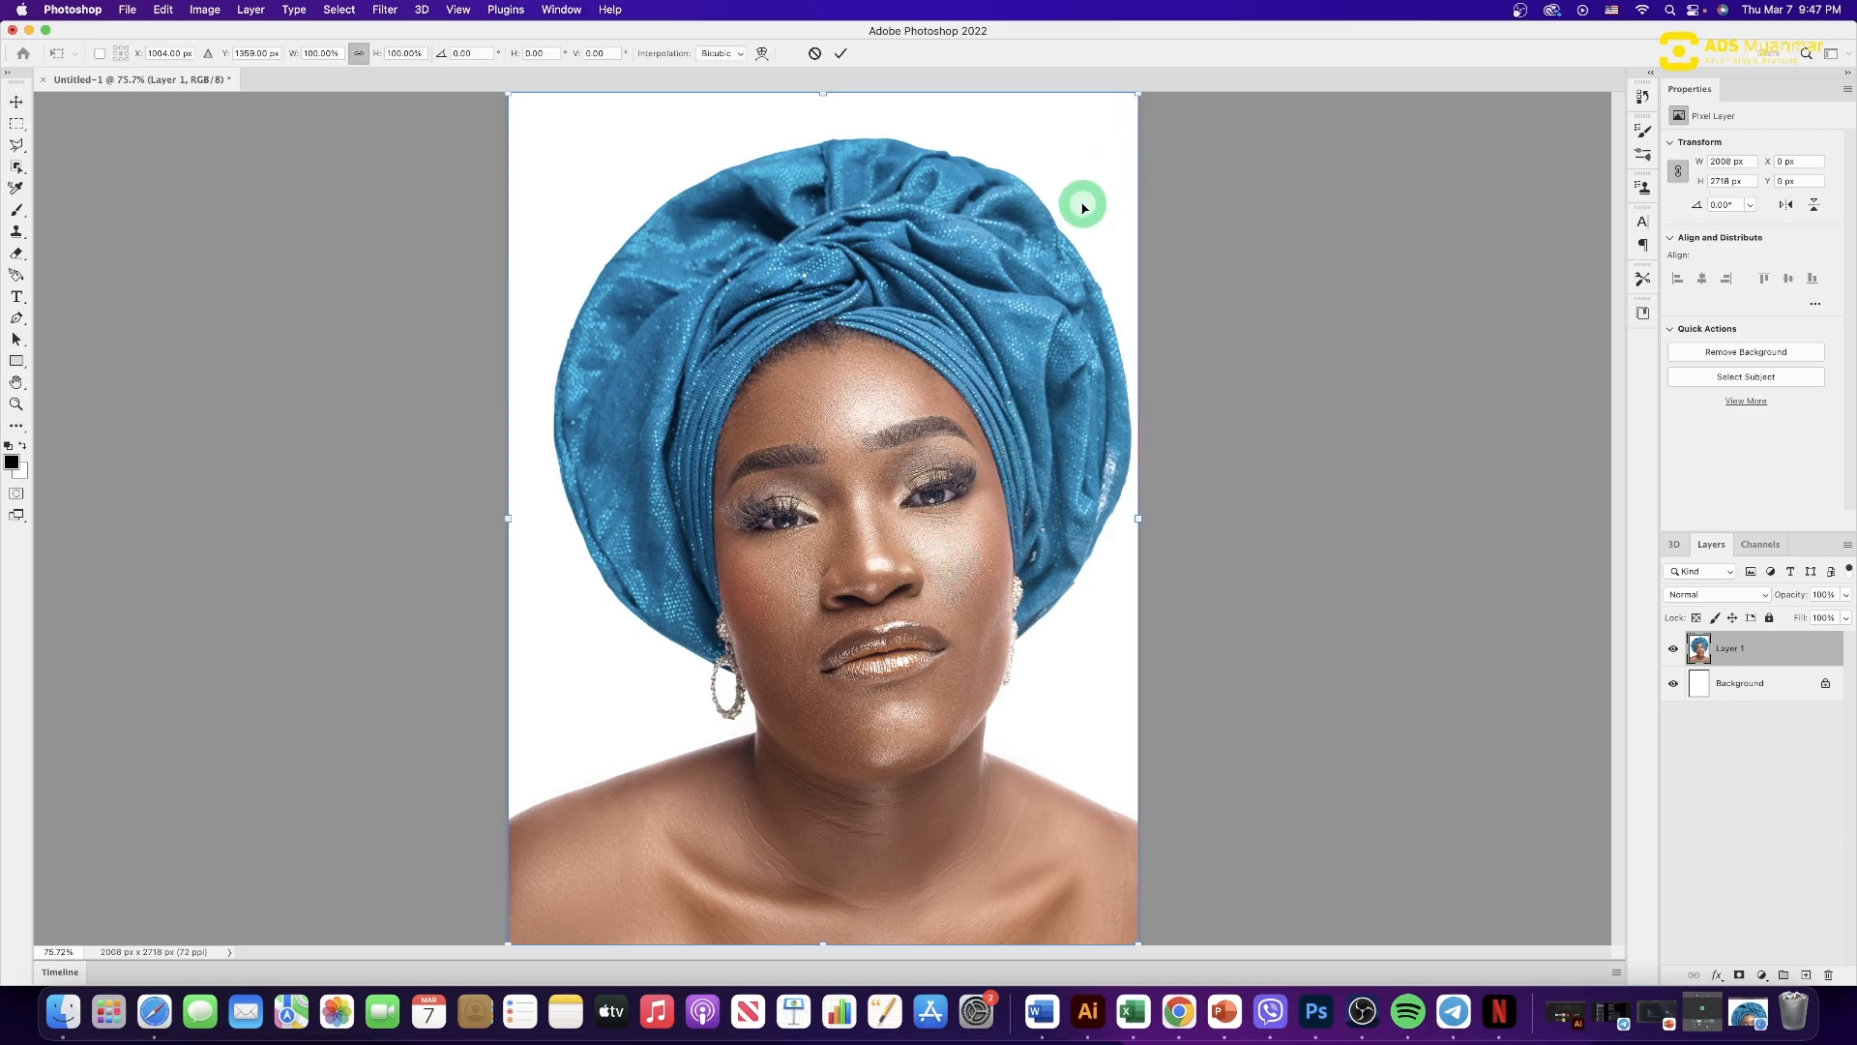
key(Return)
key(super+minus)
key(super+minus)
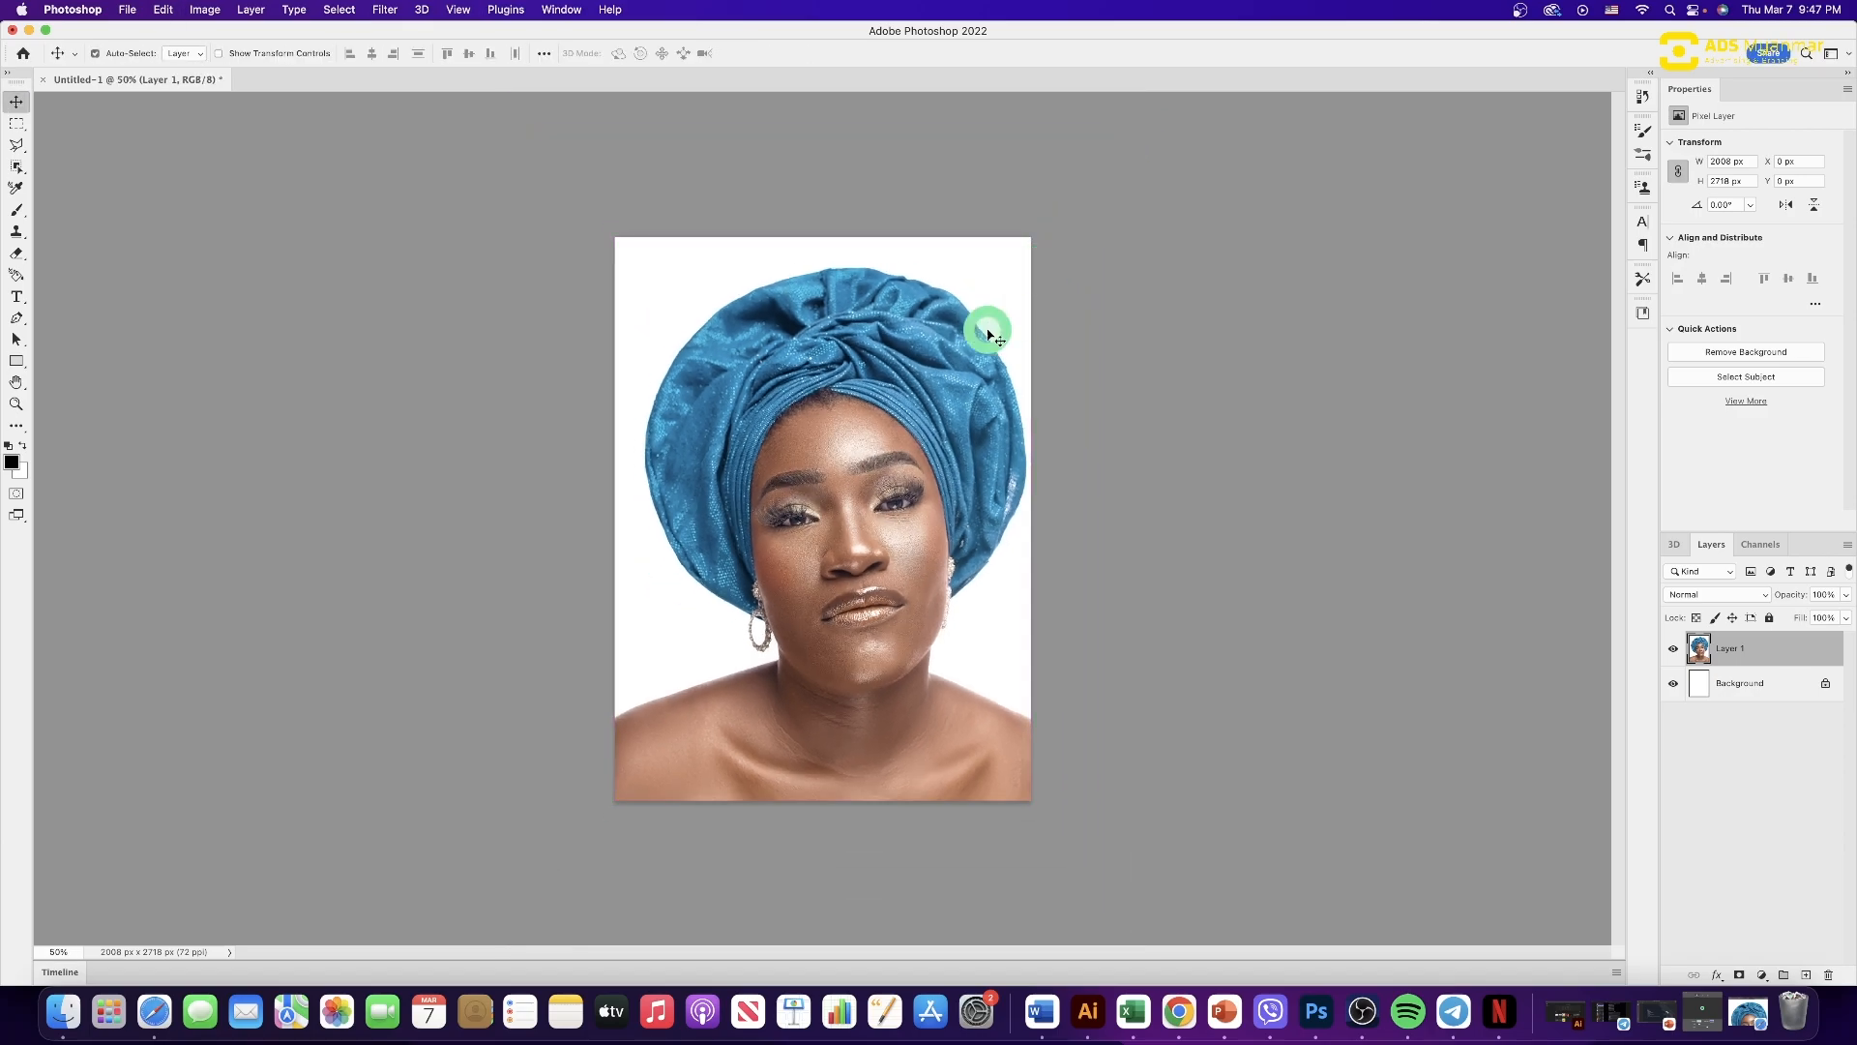
key(super+t)
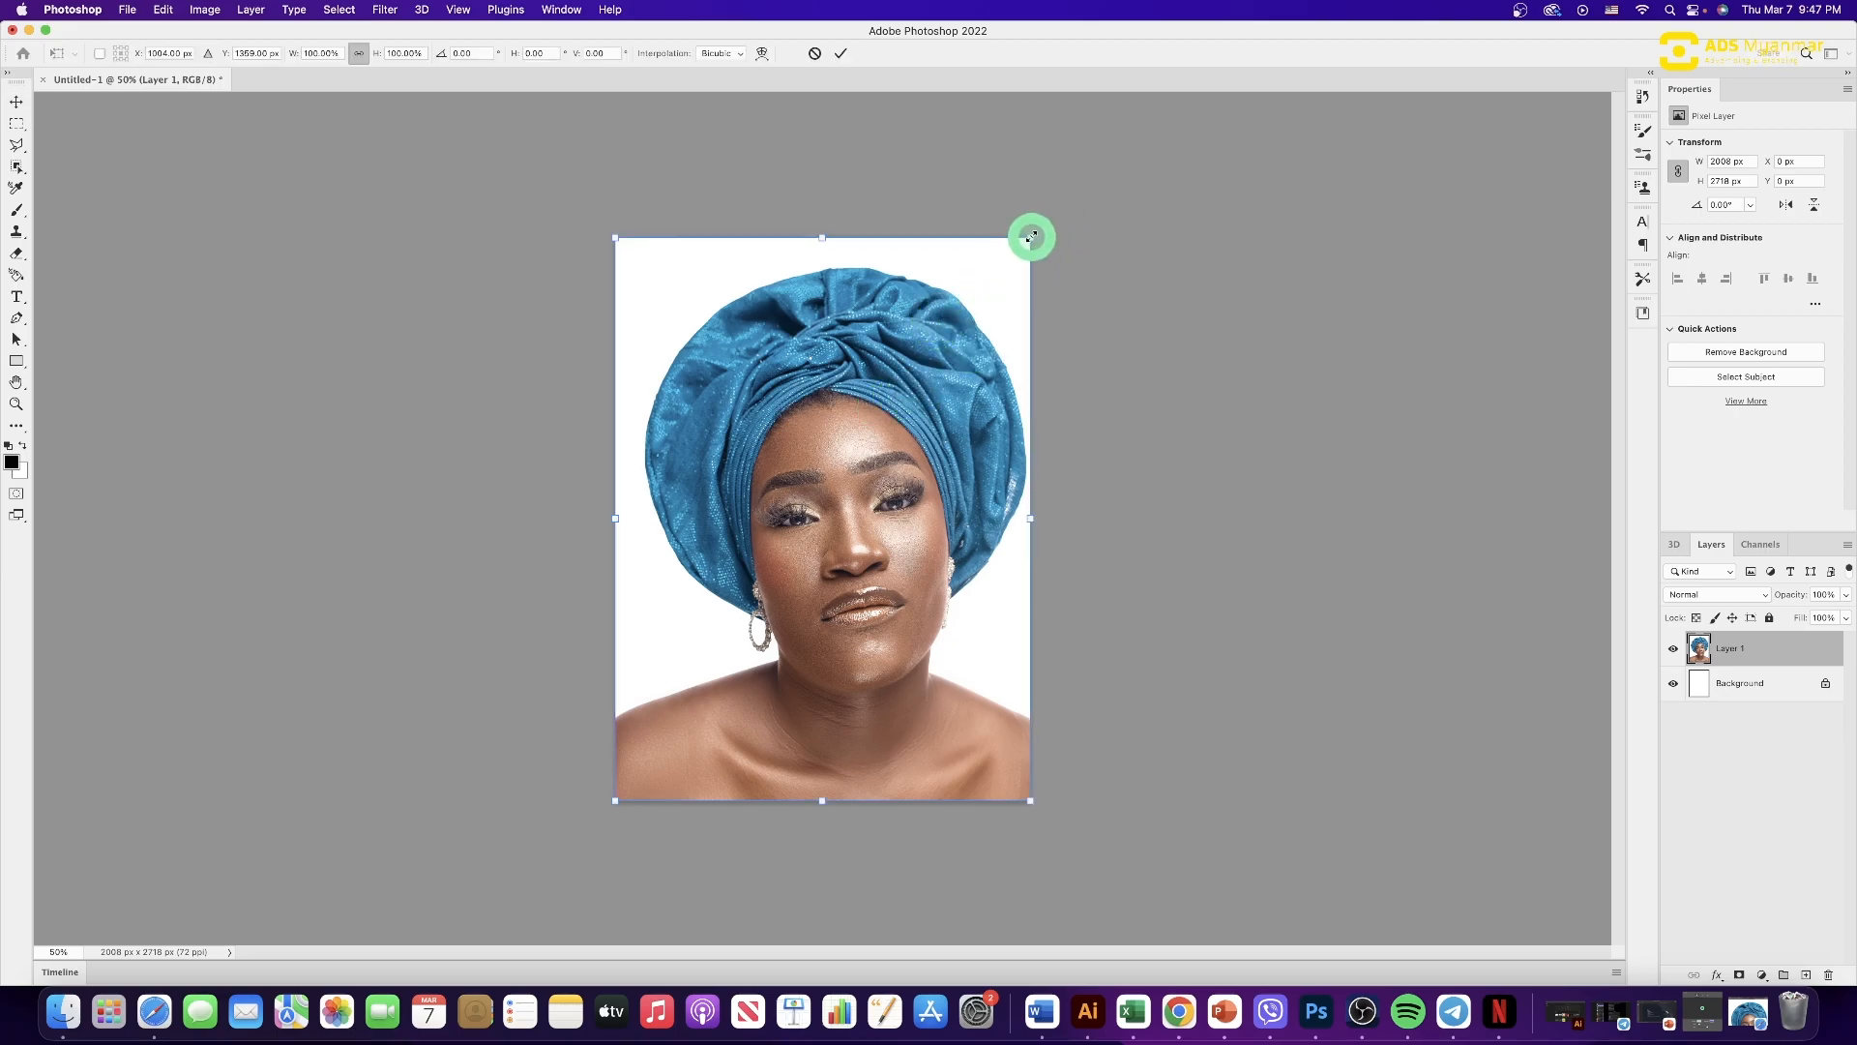
mouse_move(1031, 237)
mouse_down()
mouse_move(821, 386)
mouse_move(1144, 203)
mouse_move(1042, 288)
mouse_move(1065, 257)
mouse_move(1031, 236)
mouse_up()
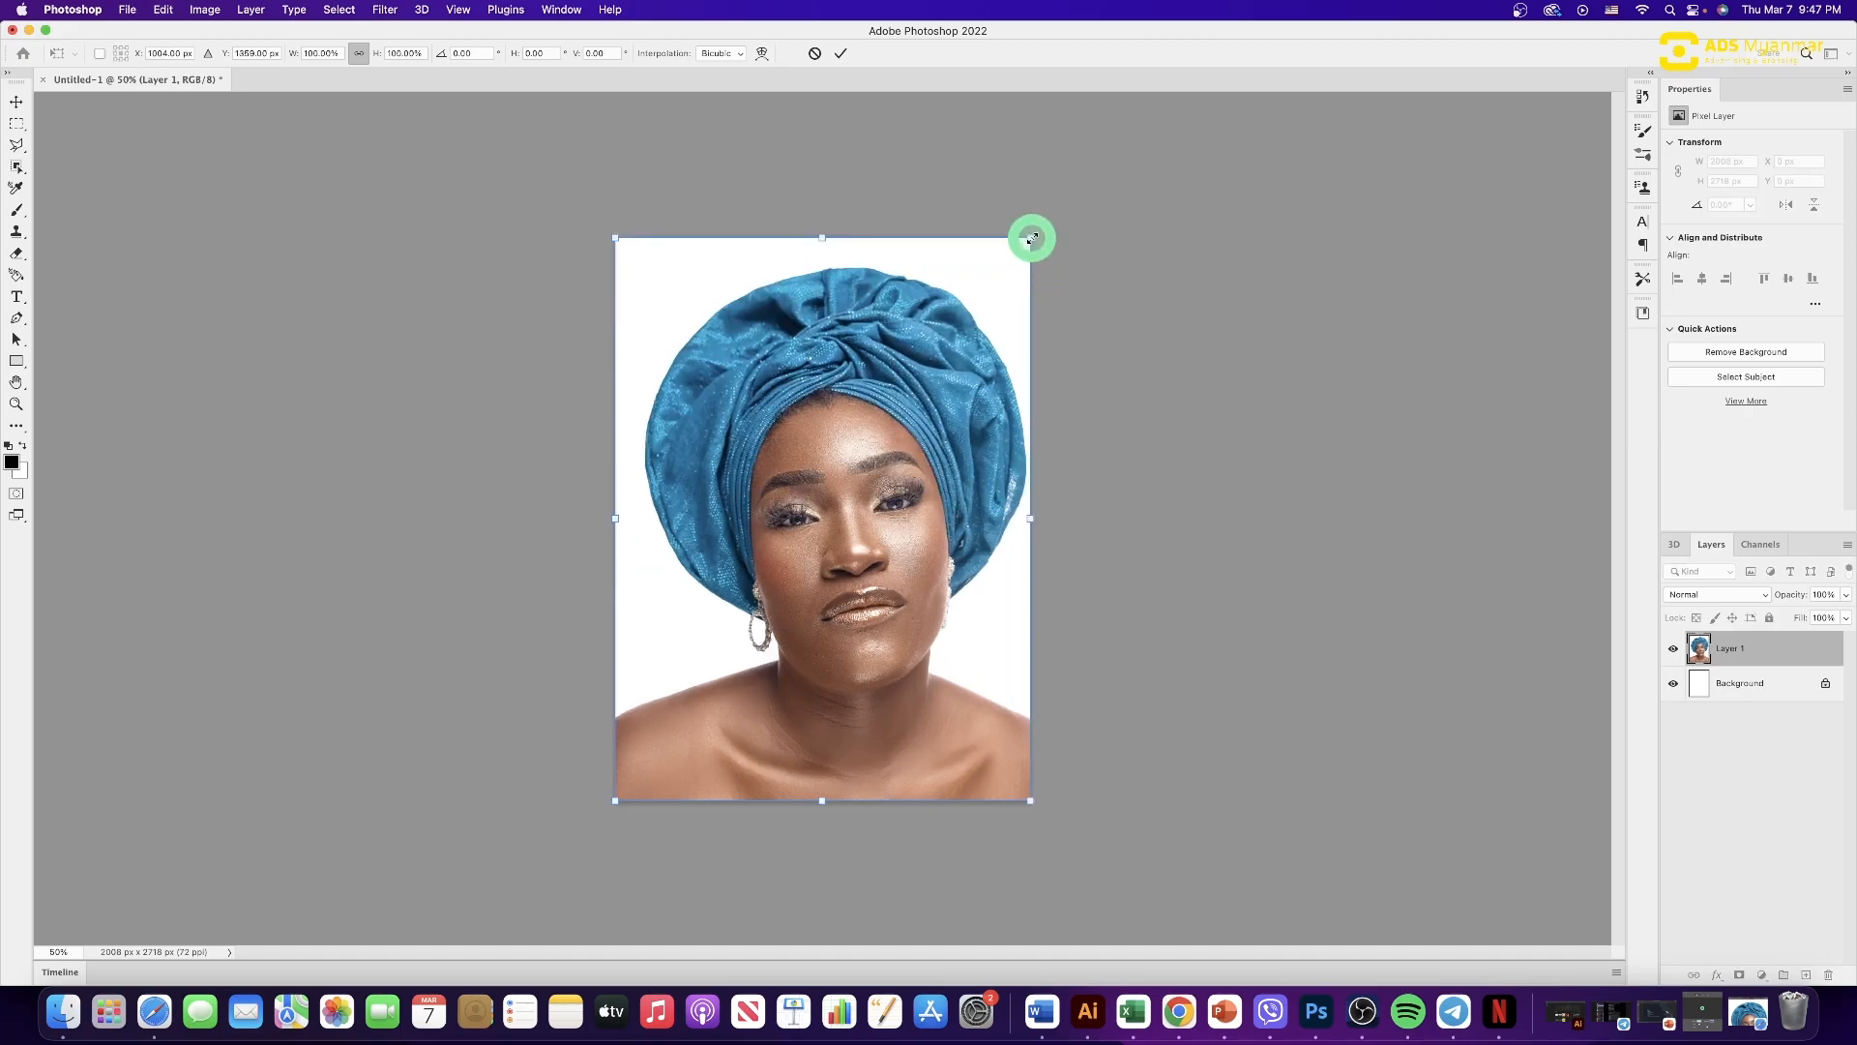
drag(1031, 238, 902, 410)
key(super+z)
drag(1031, 238, 904, 358)
drag(772, 531, 819, 534)
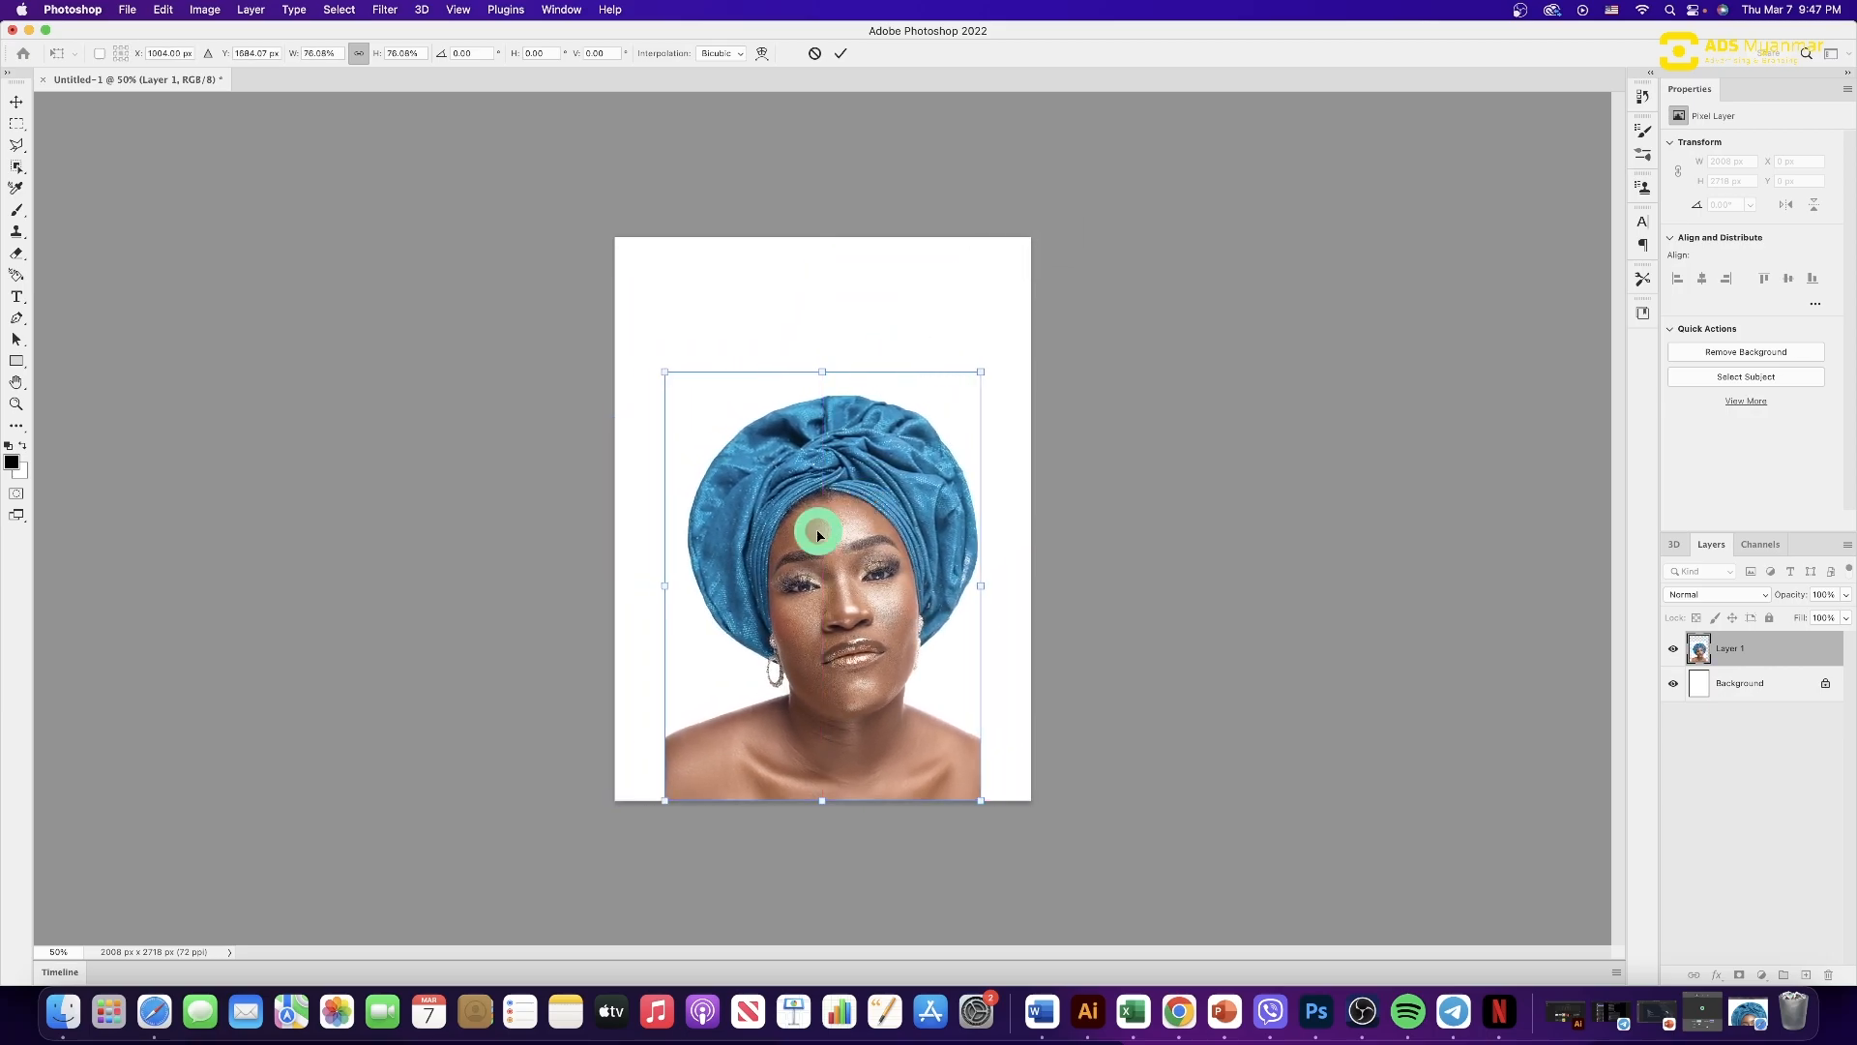
key(Return)
- Apply the portrait's transform and bring her face and shoulders into view at 100% zoom
key(super+0)
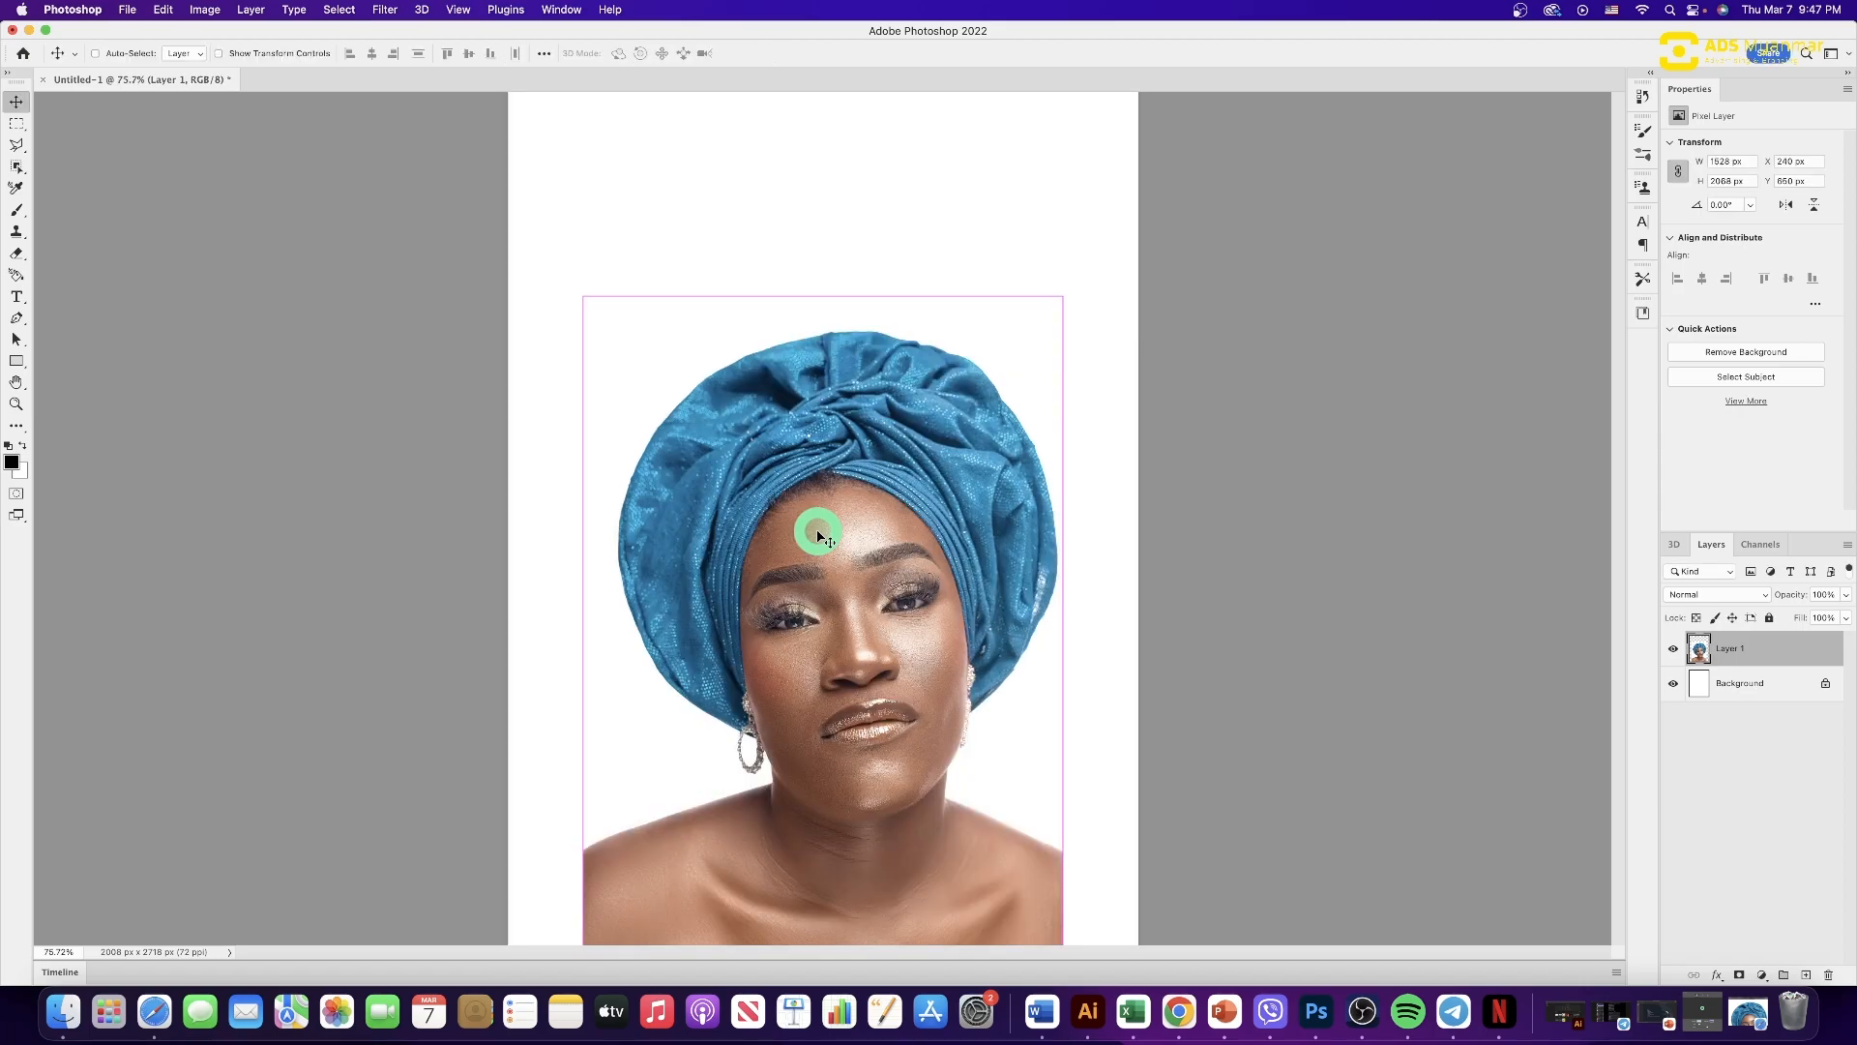
key(super+equal)
key(super+equal)
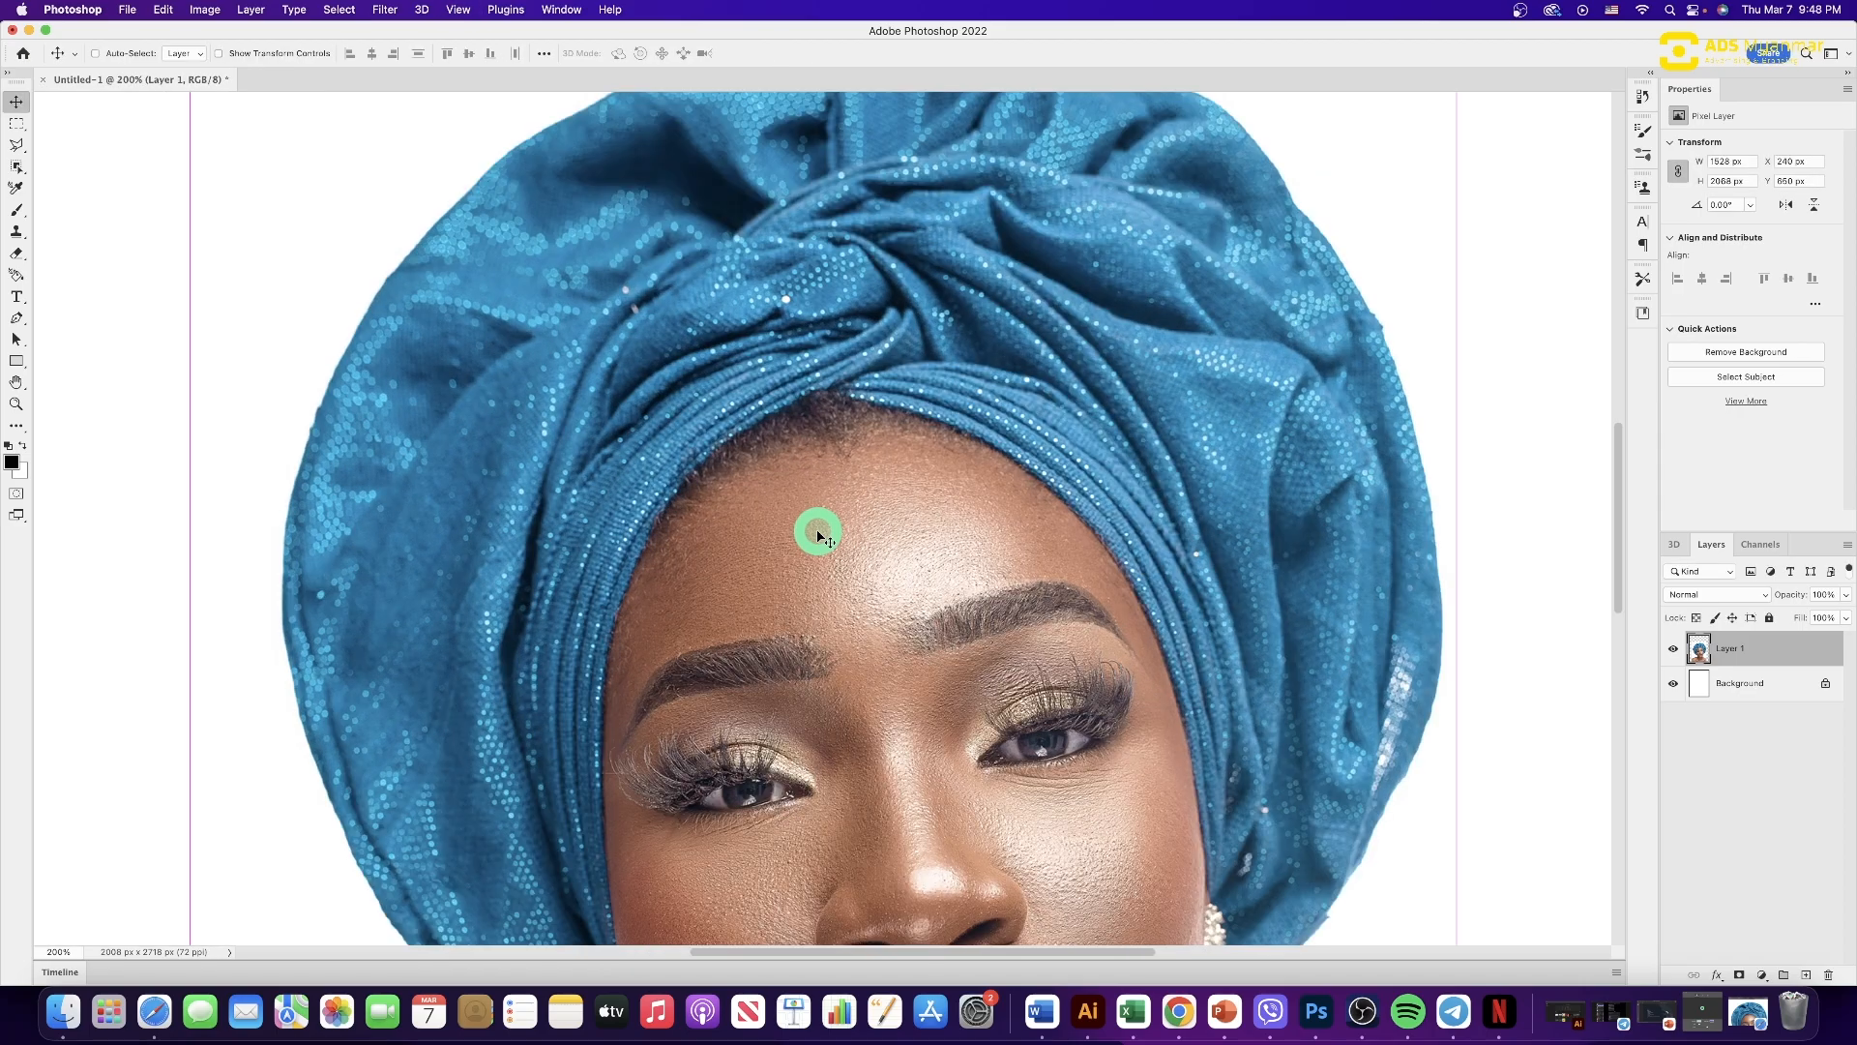
key(super+minus)
key(super+minus)
key(super+equal)
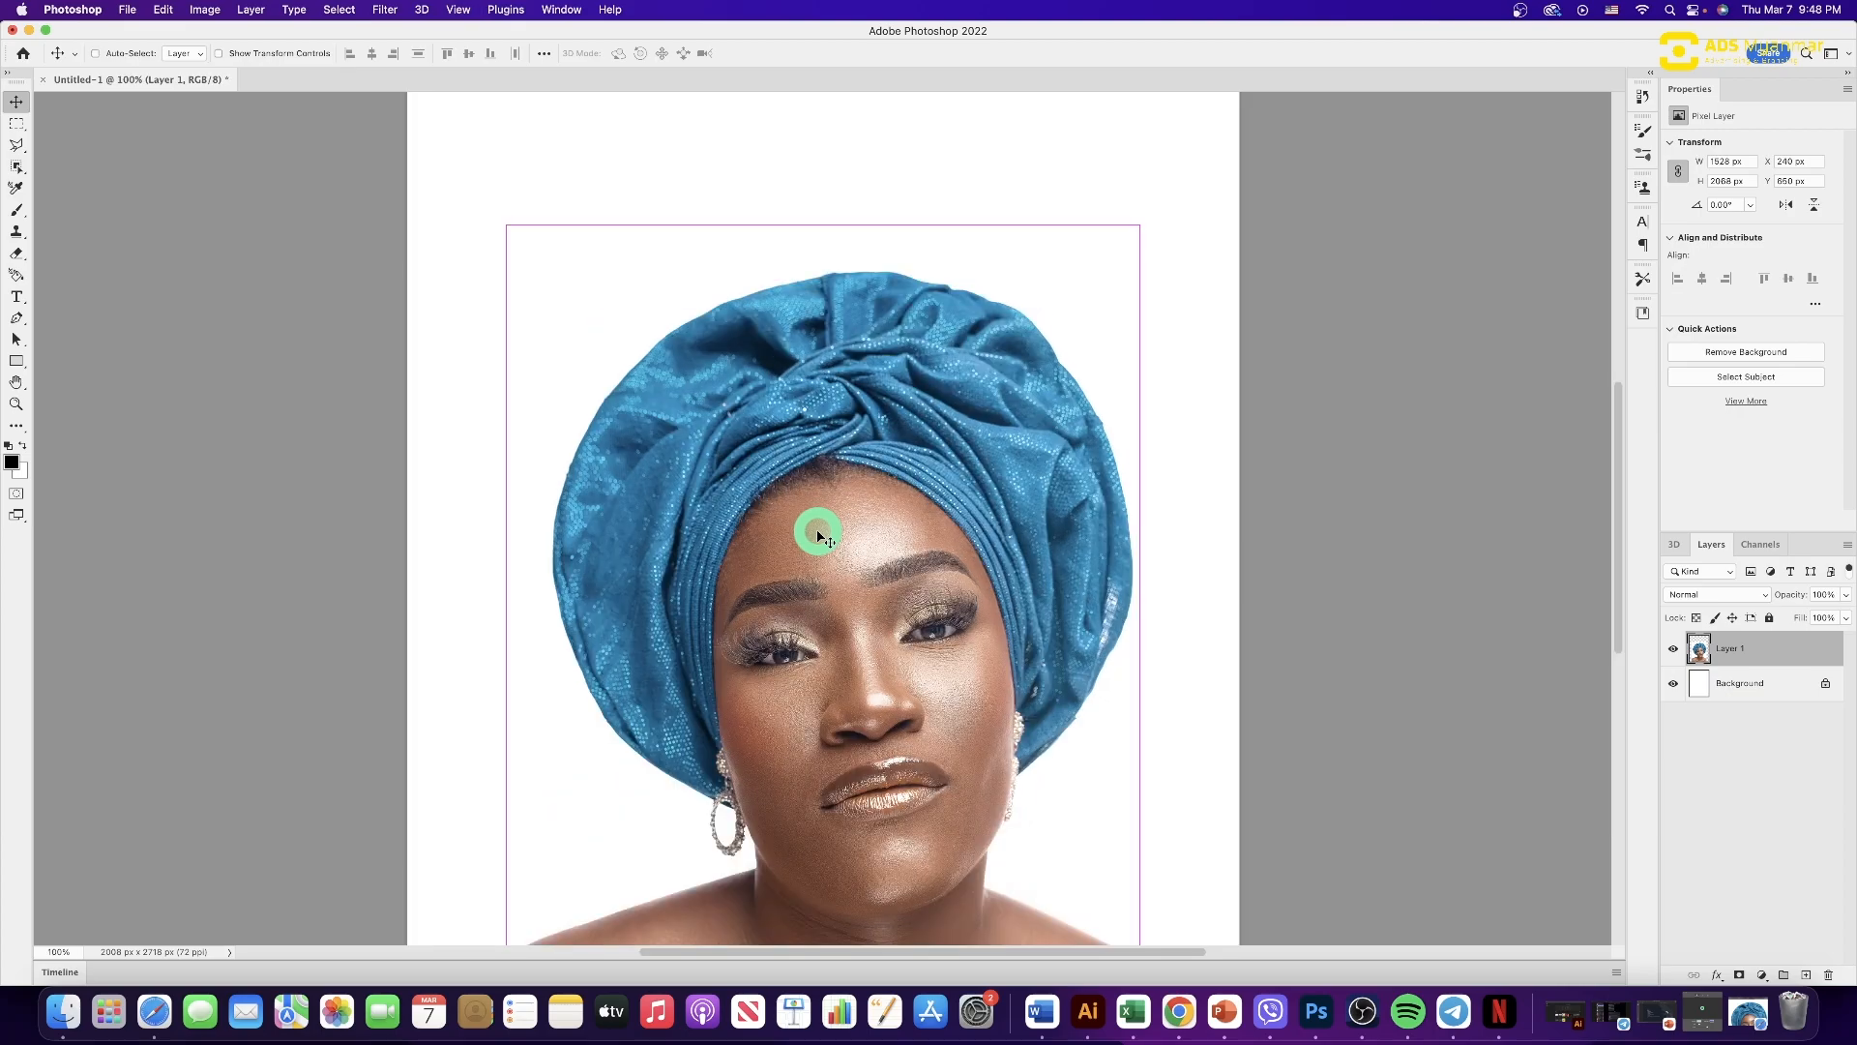
drag(821, 627, 829, 431)
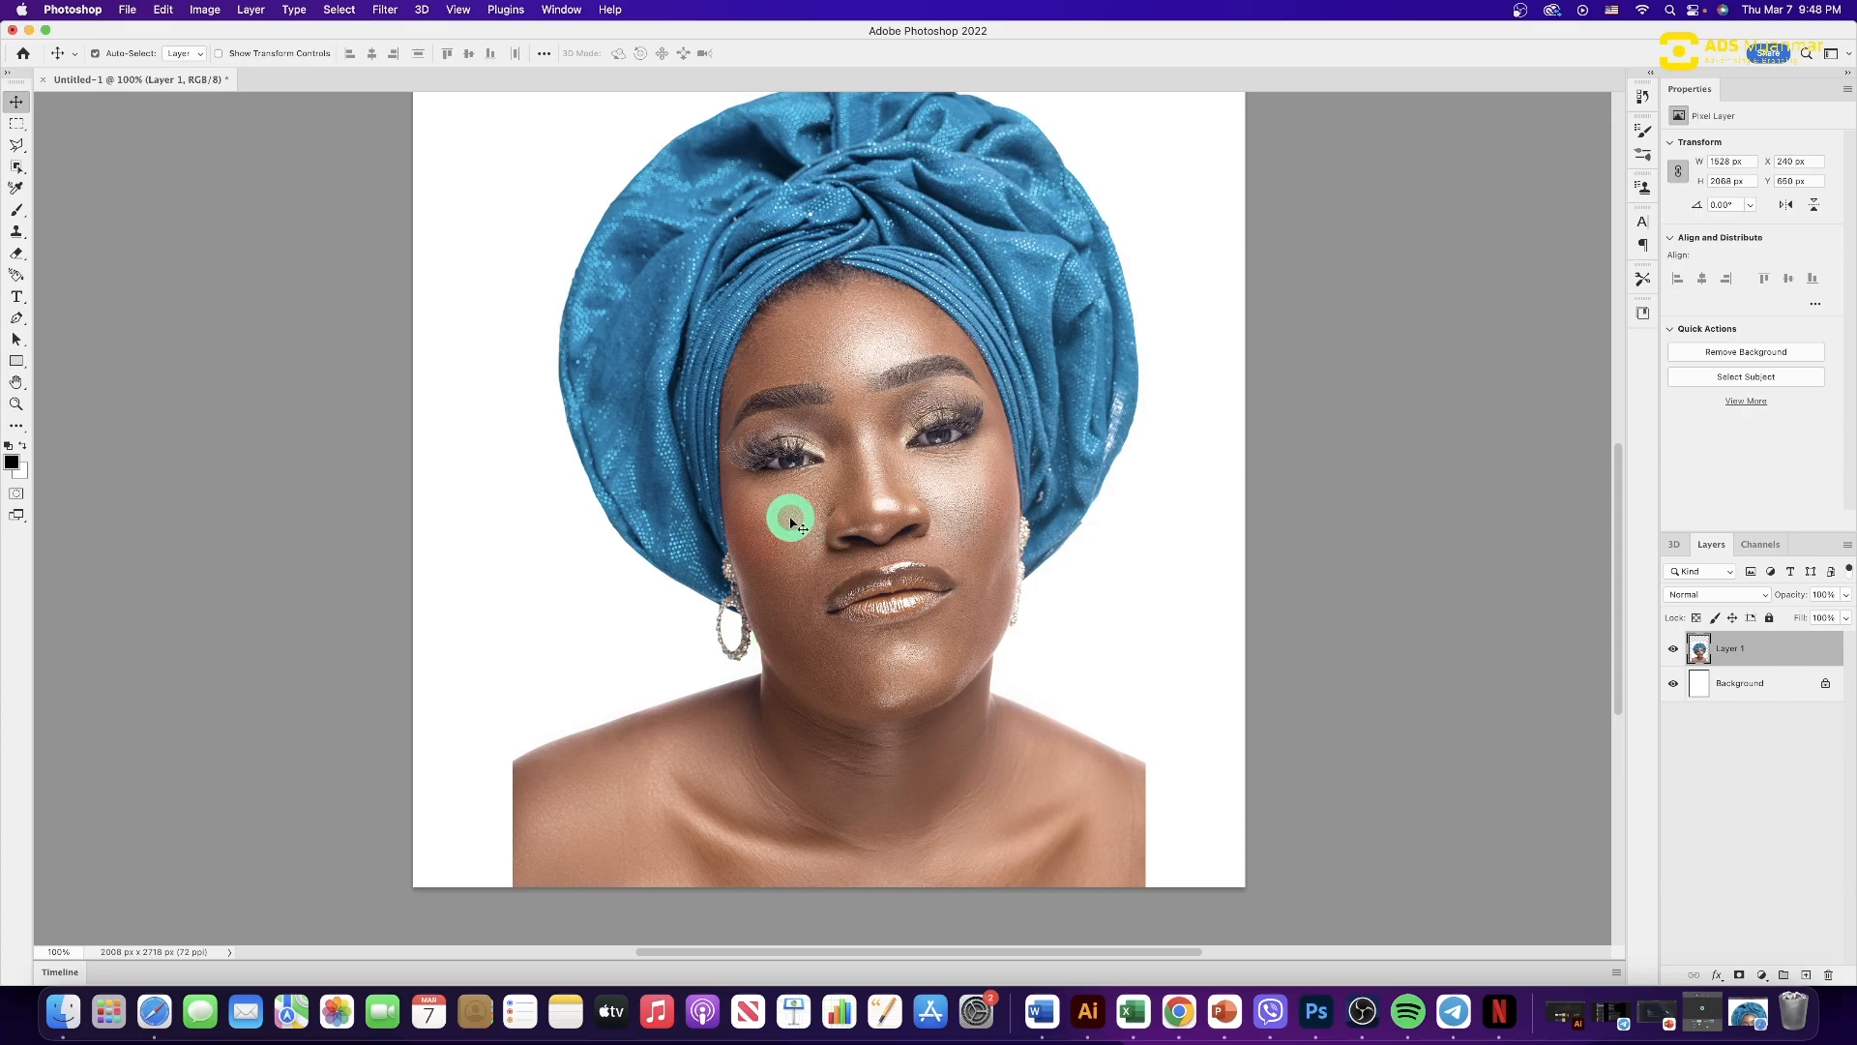
- Activate the Pen tool in Path mode and enlarge the view of the woman's lips to 500%
click(19, 315)
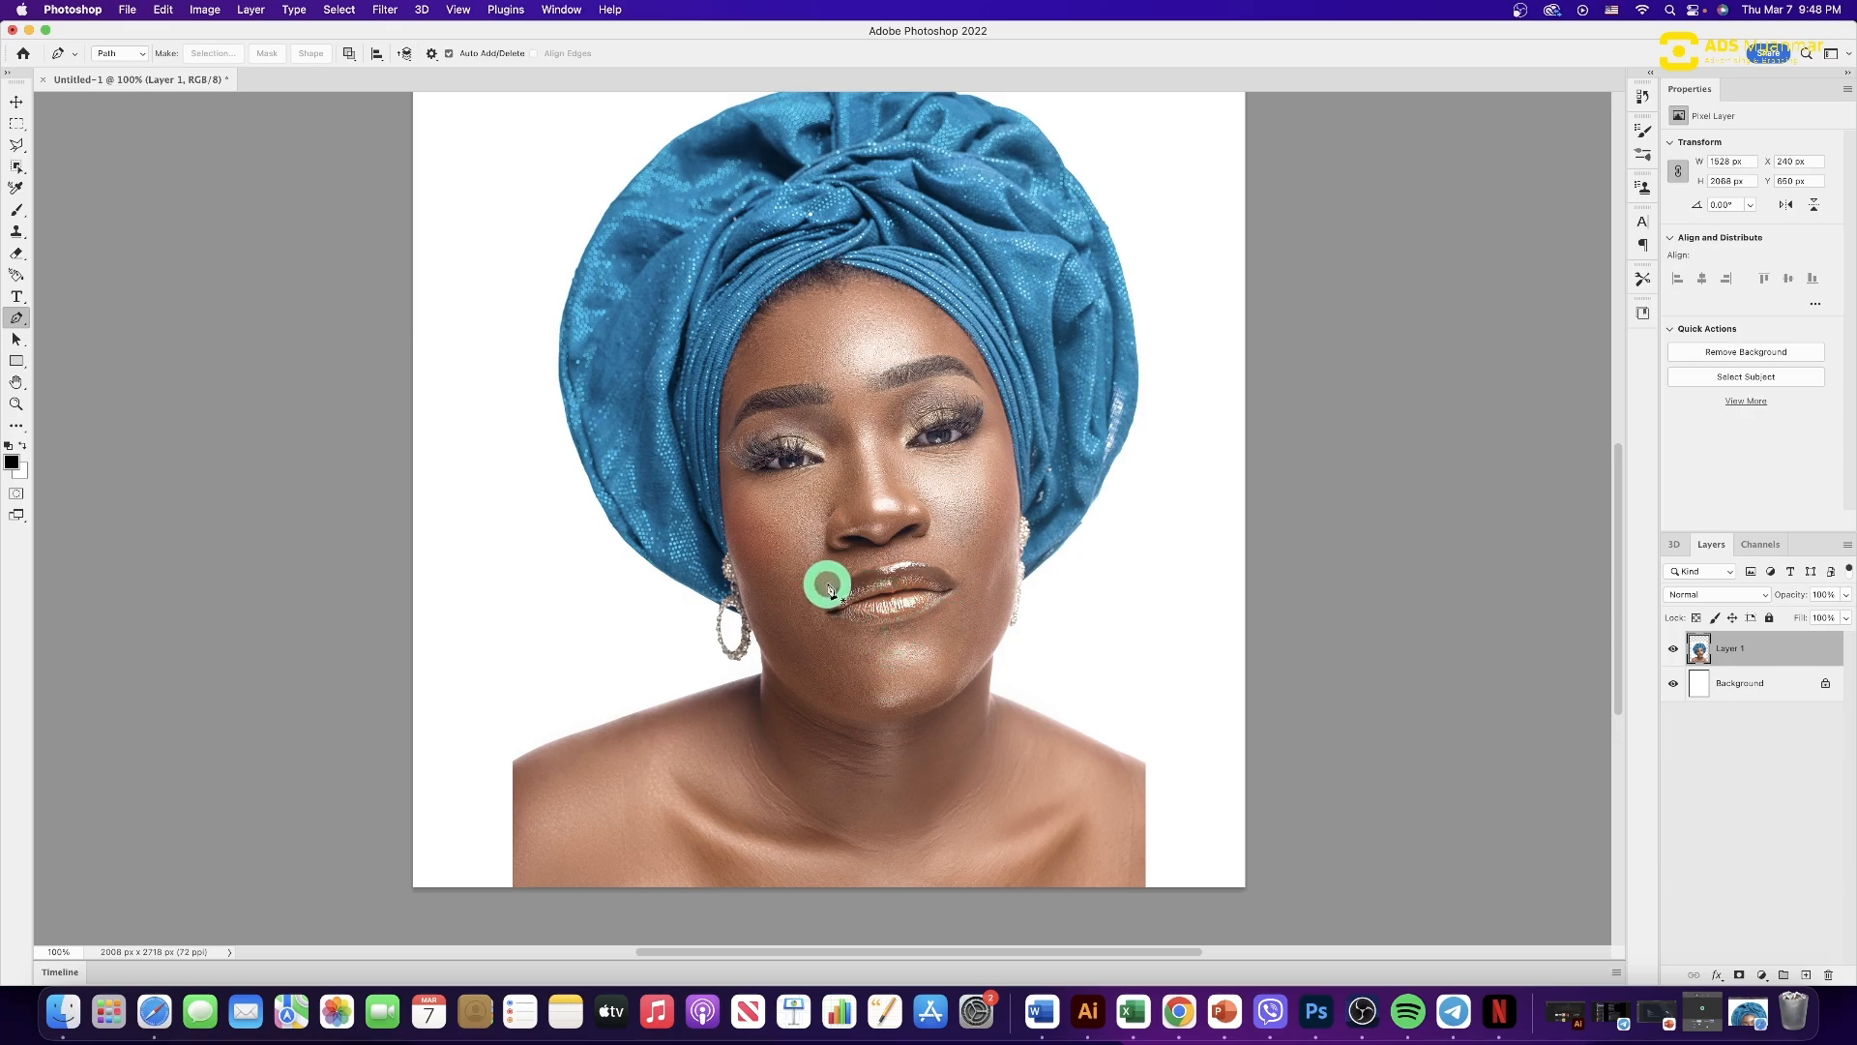
key(super+equal)
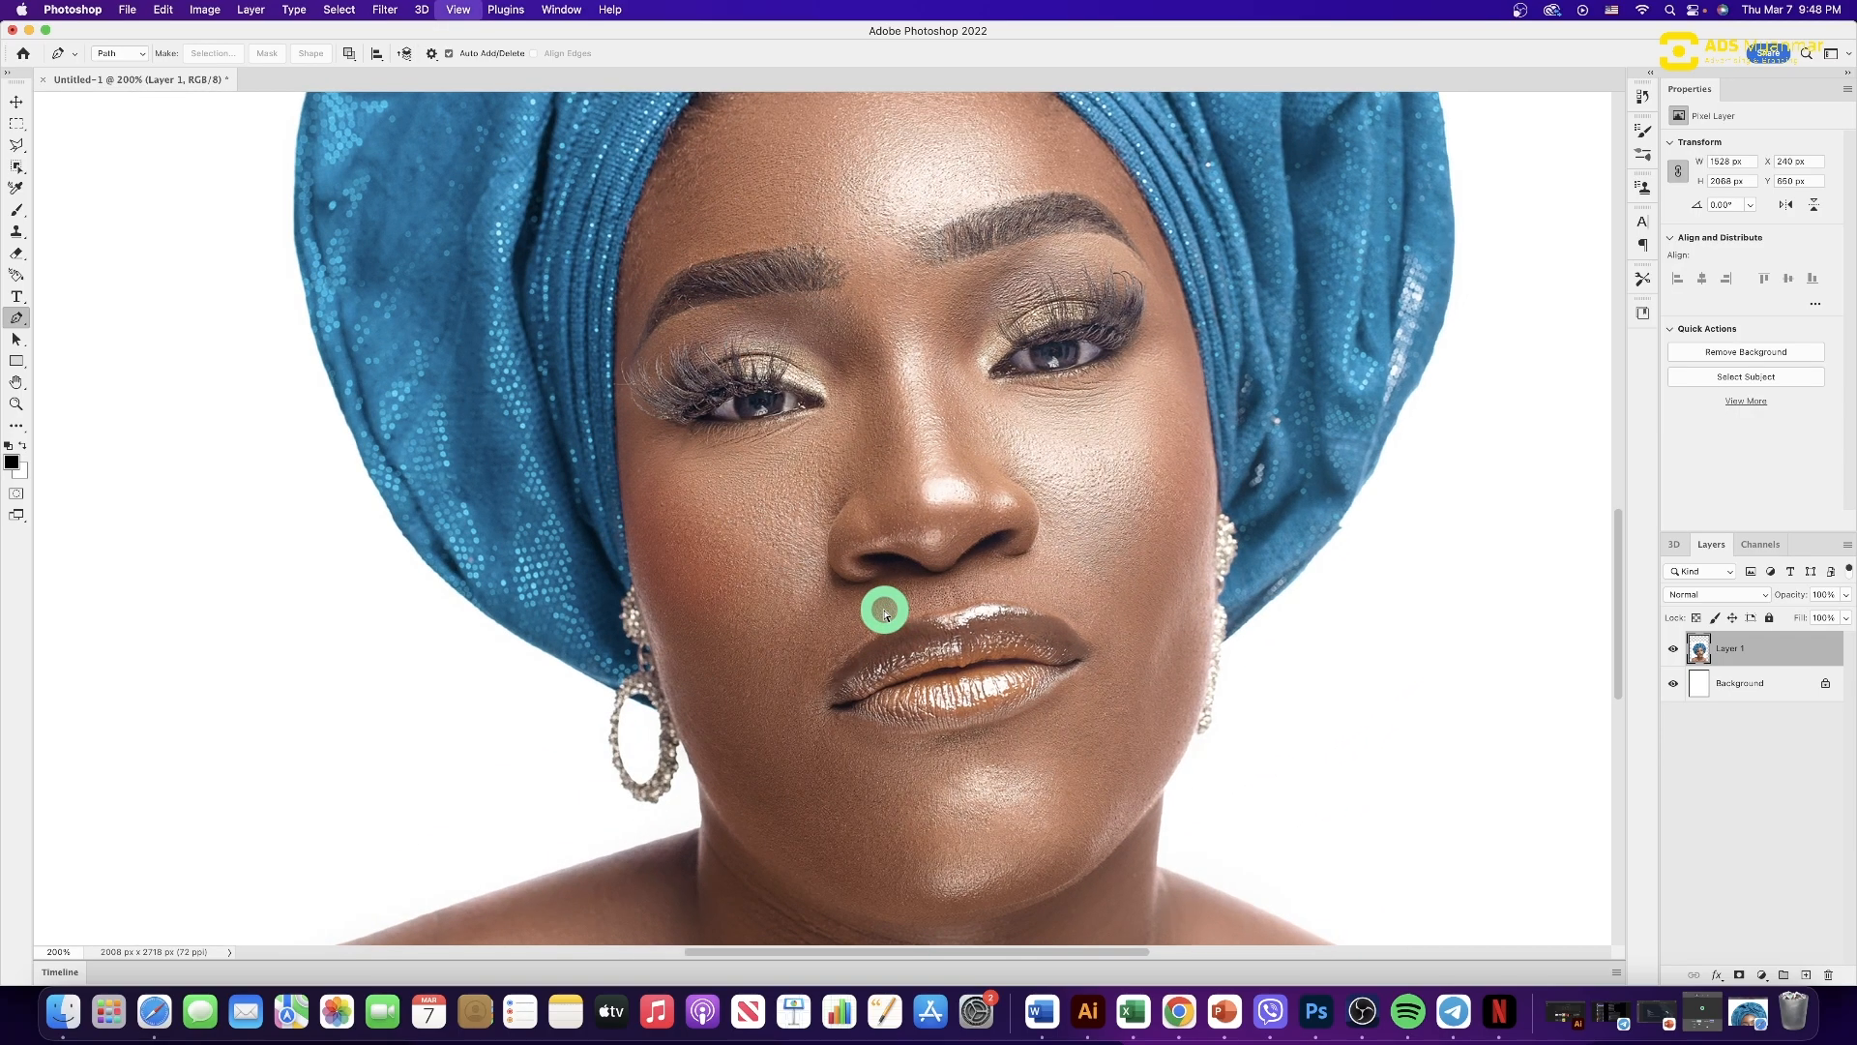
key(super+equal)
key(super+equal)
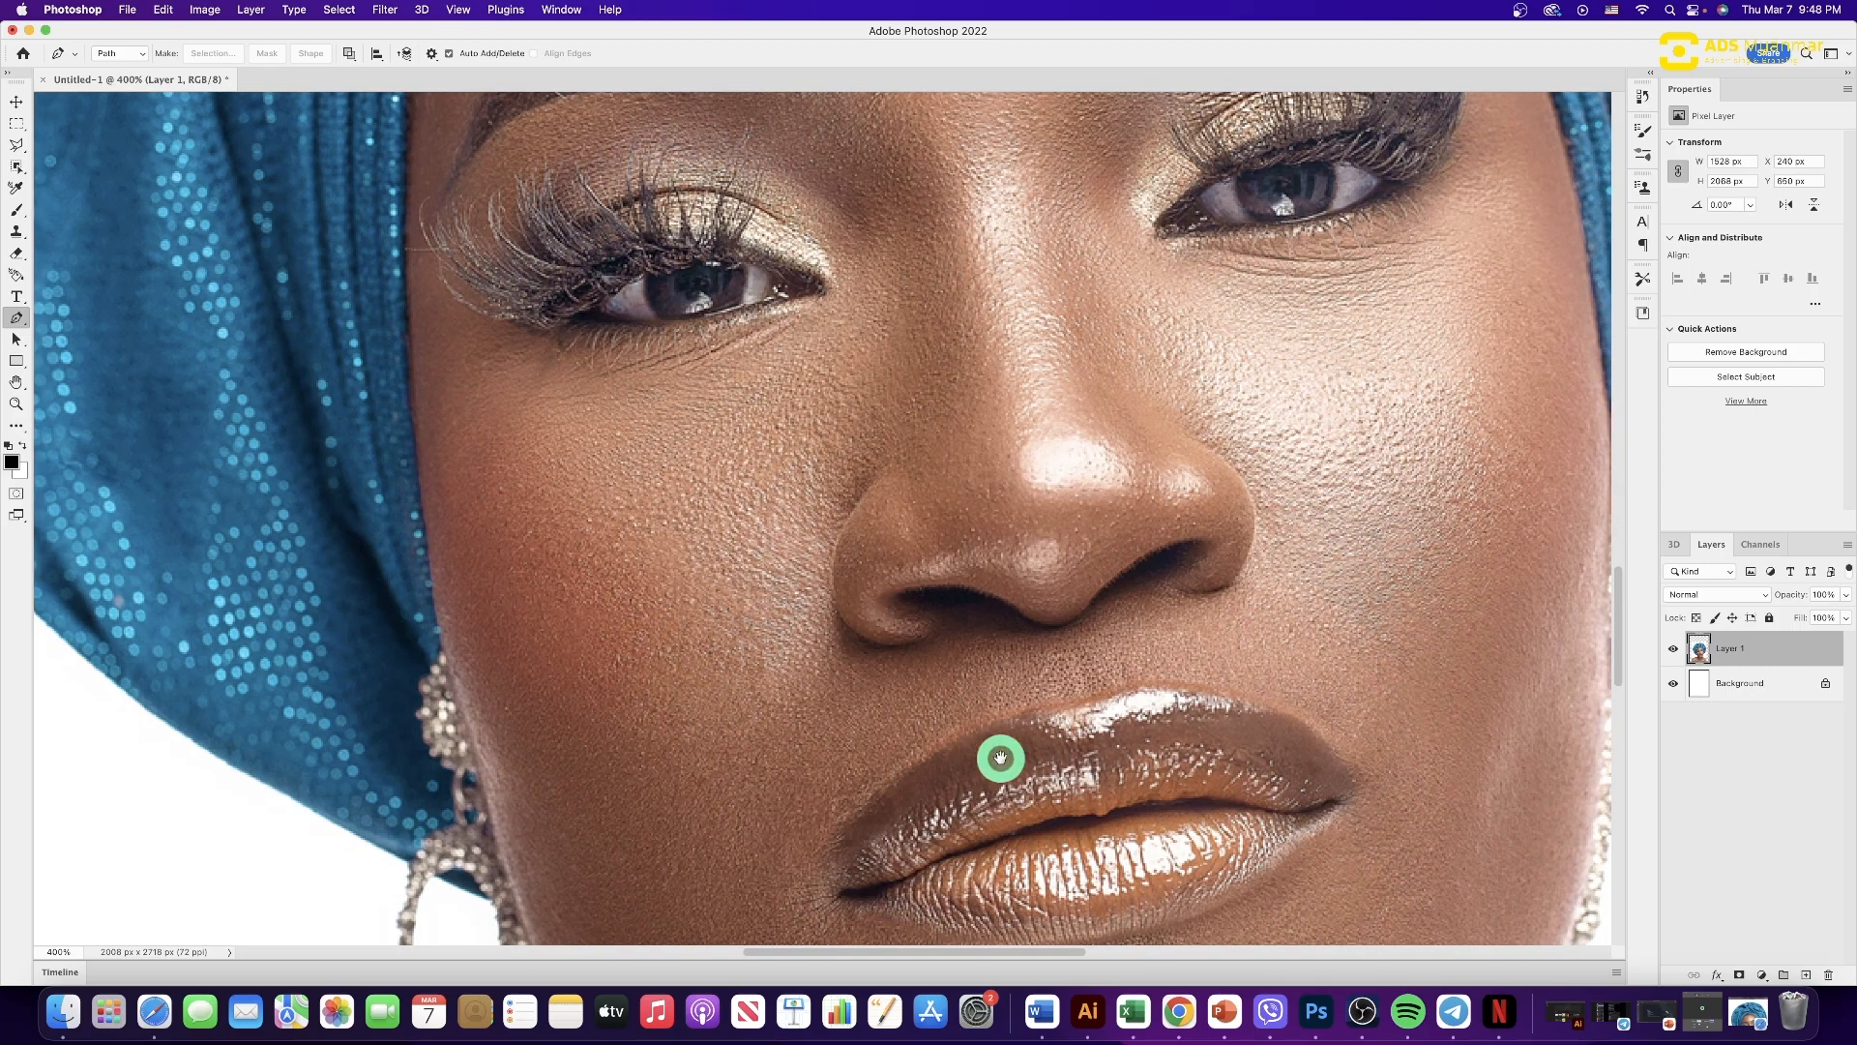
drag(1000, 758, 879, 690)
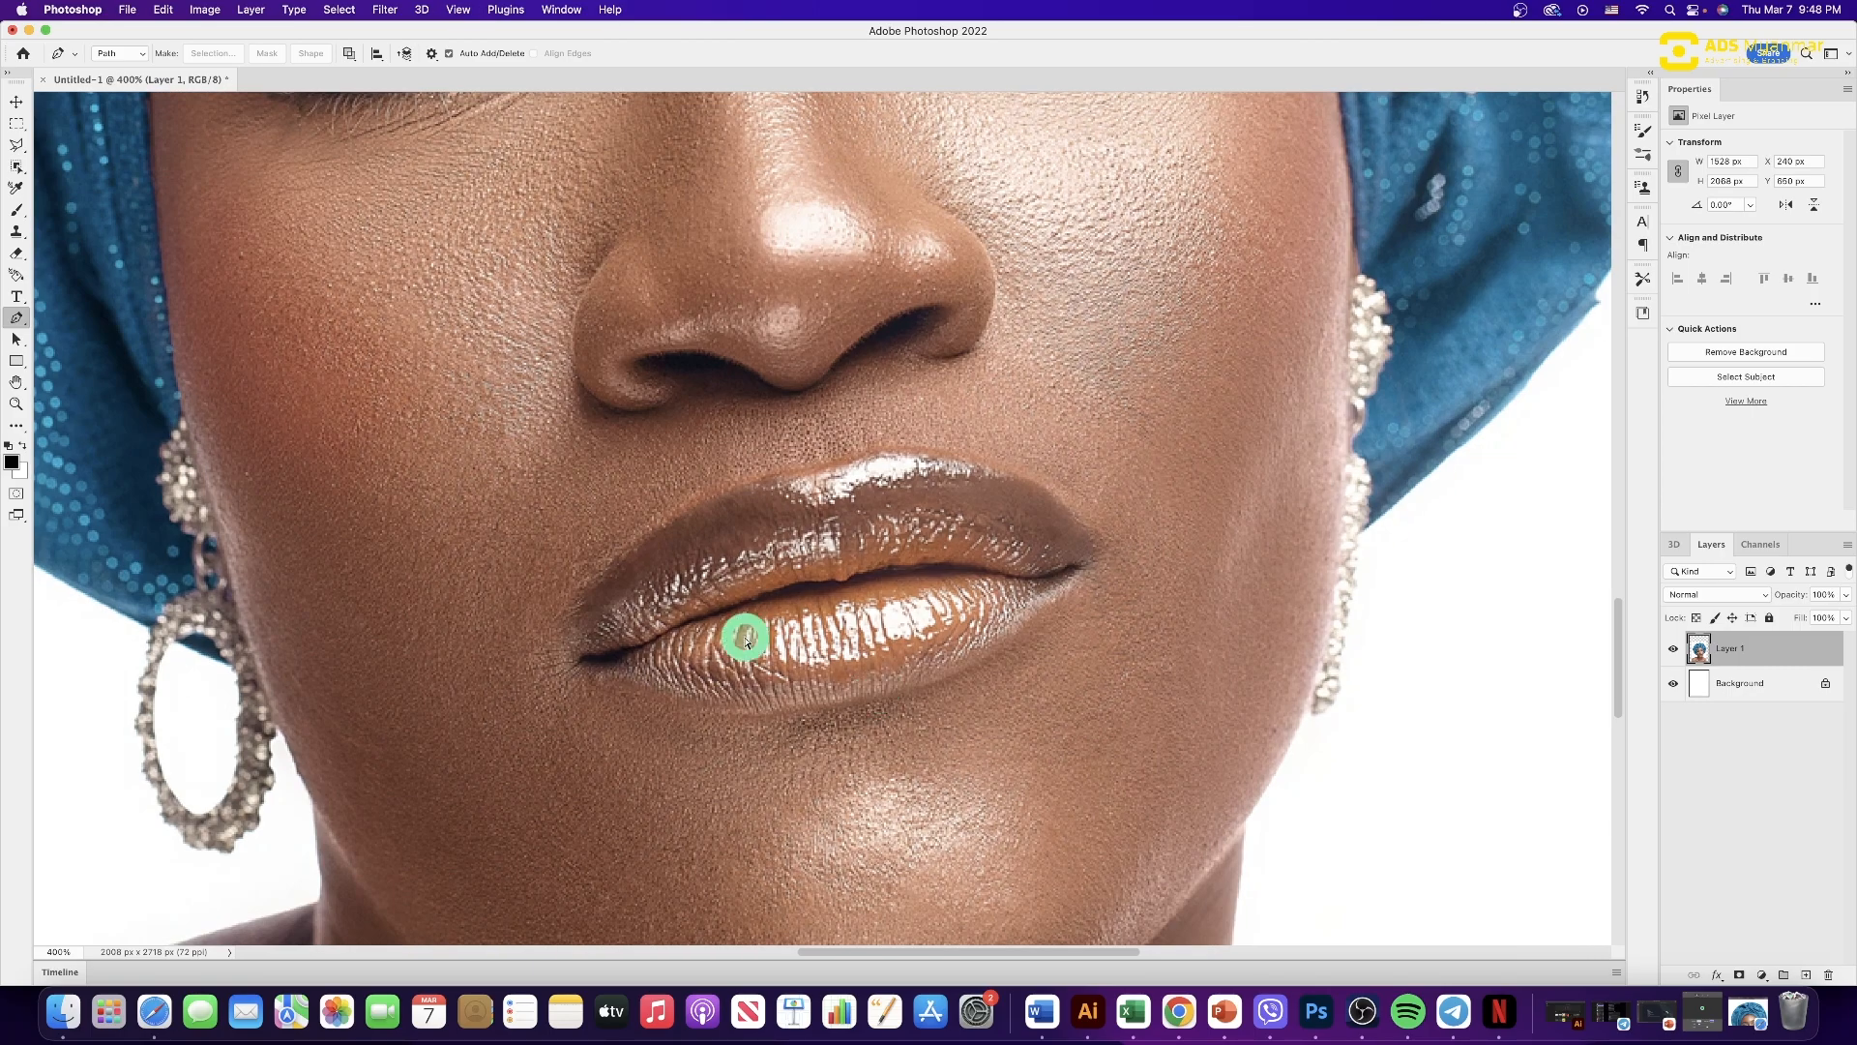
key(super+equal)
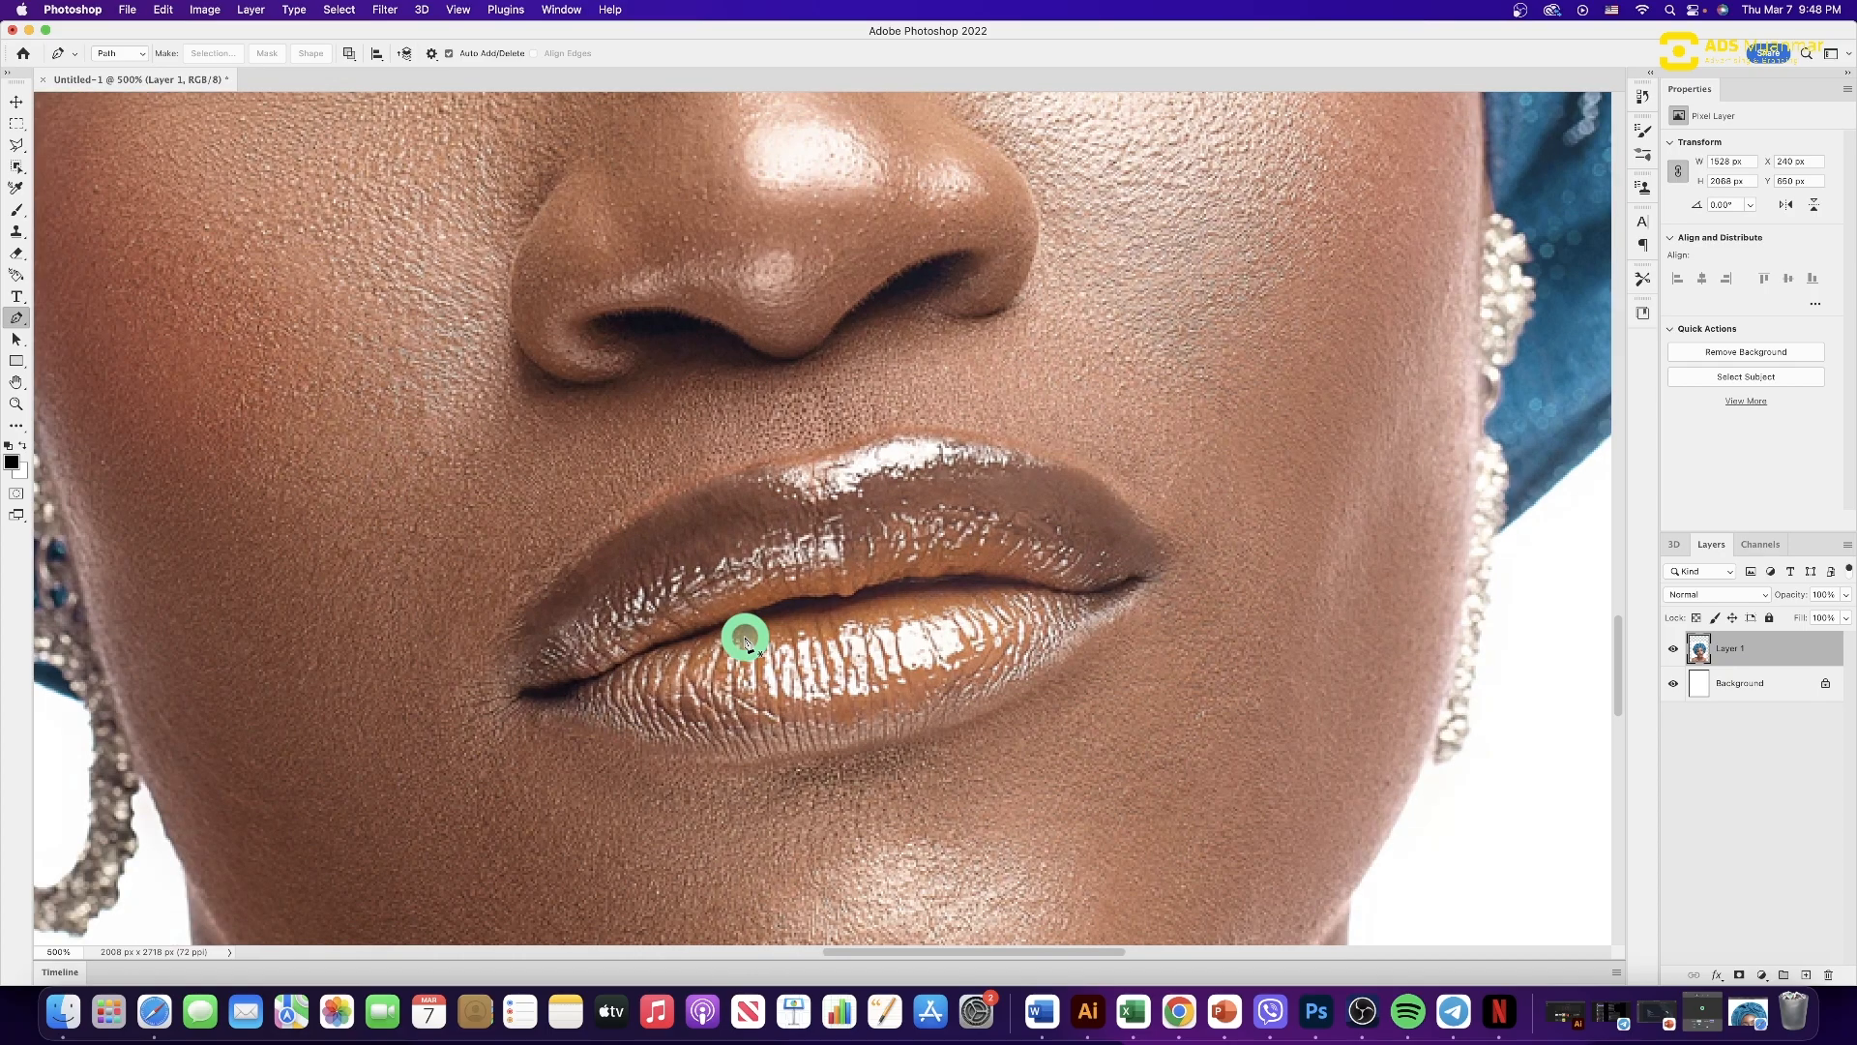
click(1167, 557)
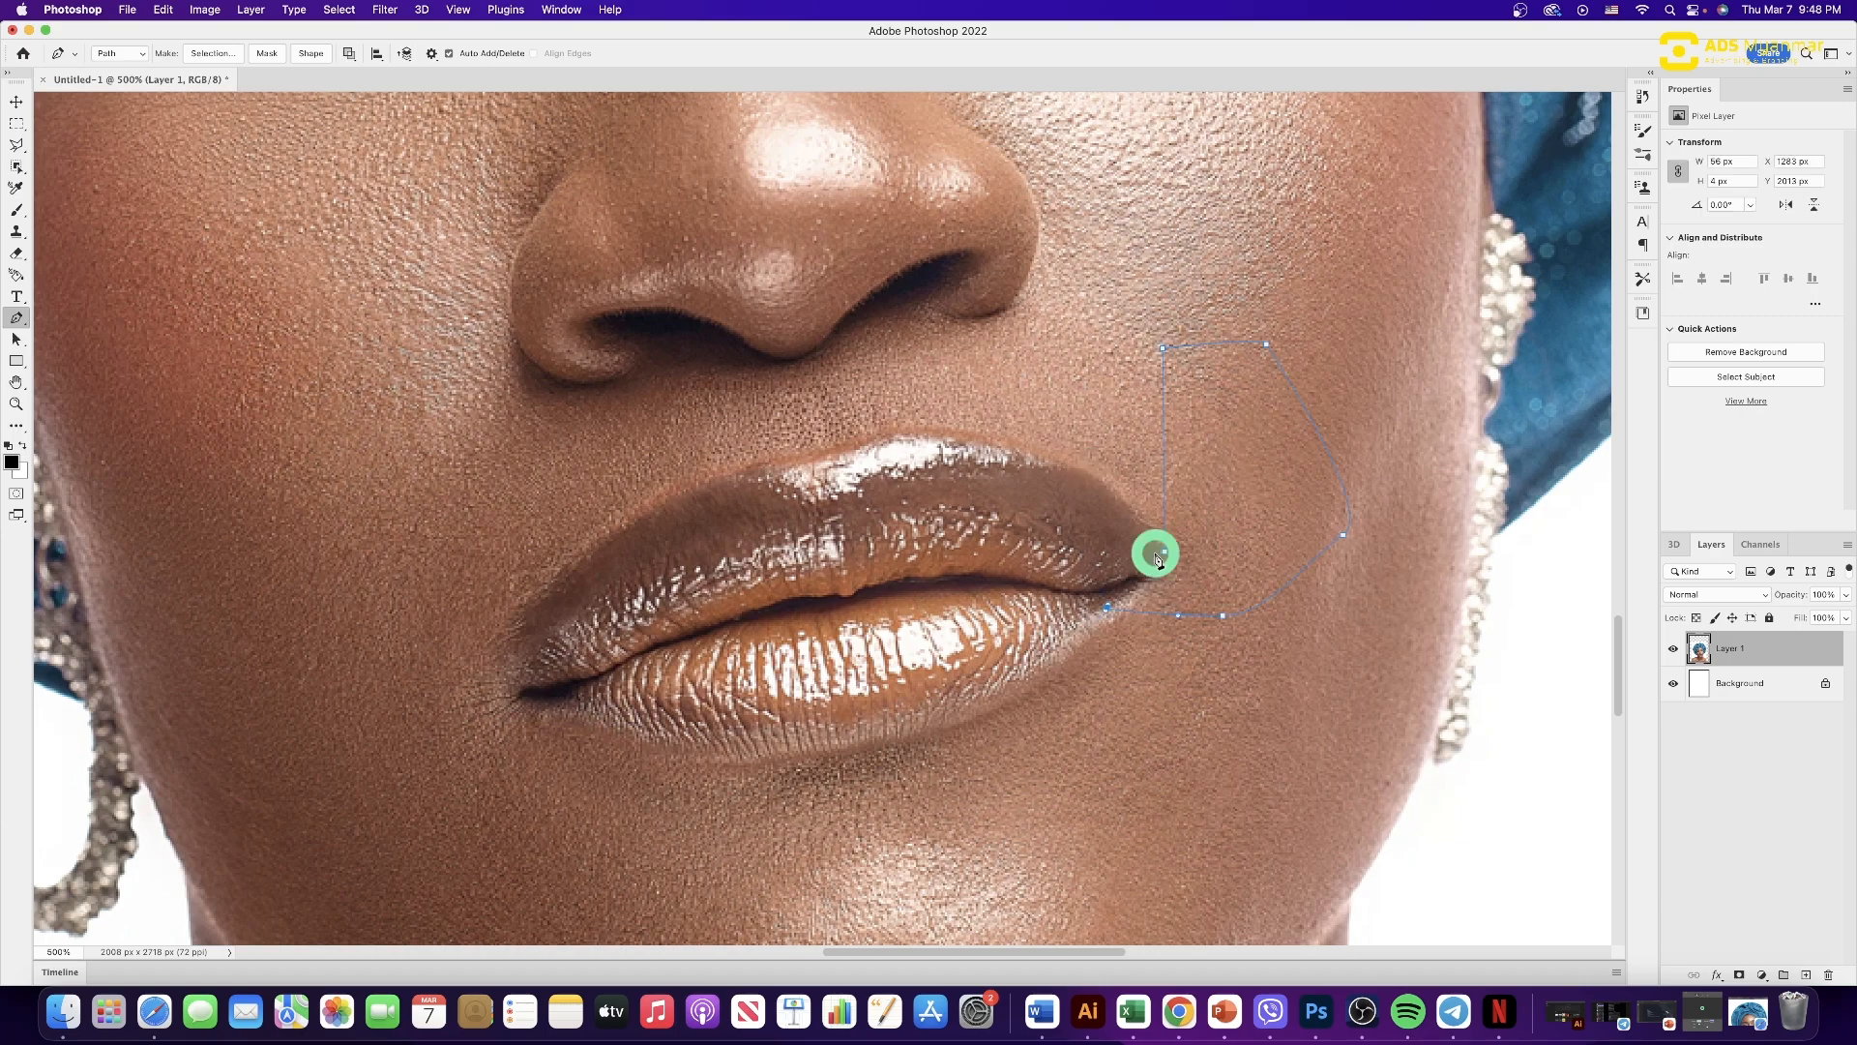
click(1164, 553)
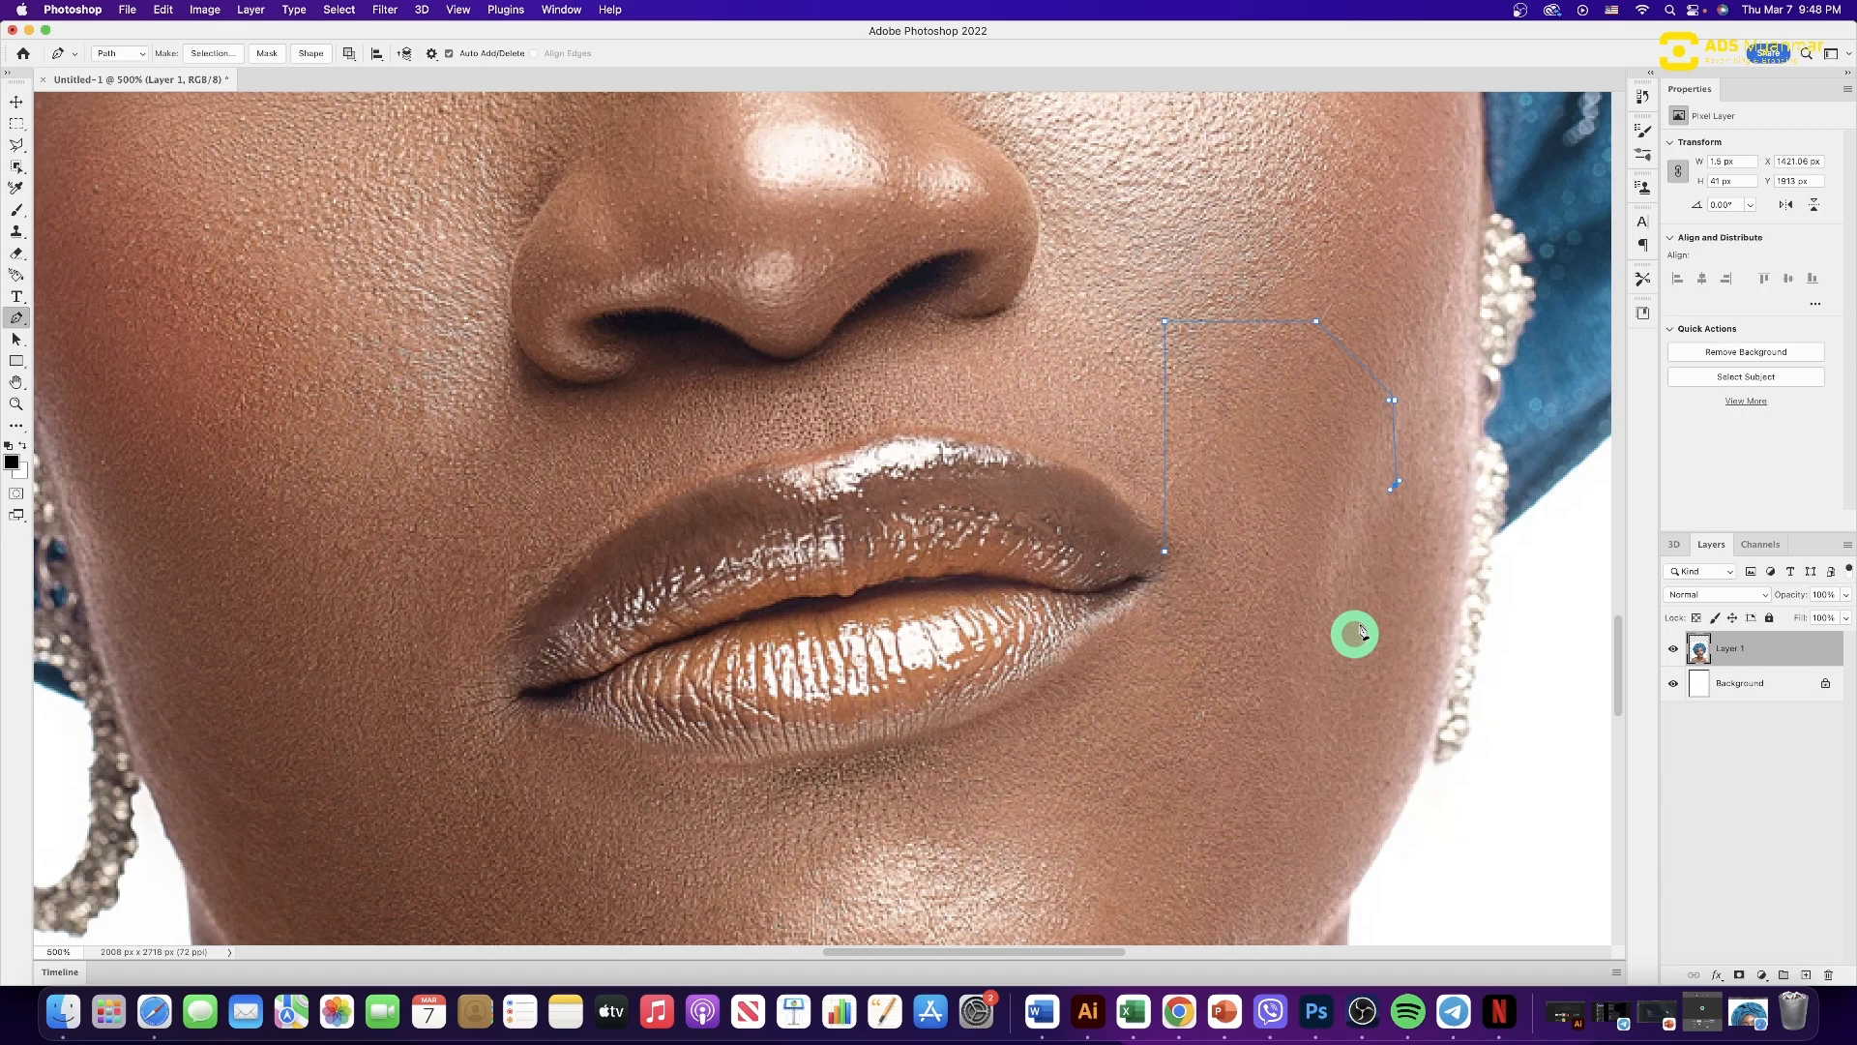
shift+click(1395, 636)
shift+click(1262, 636)
shift+click(1149, 649)
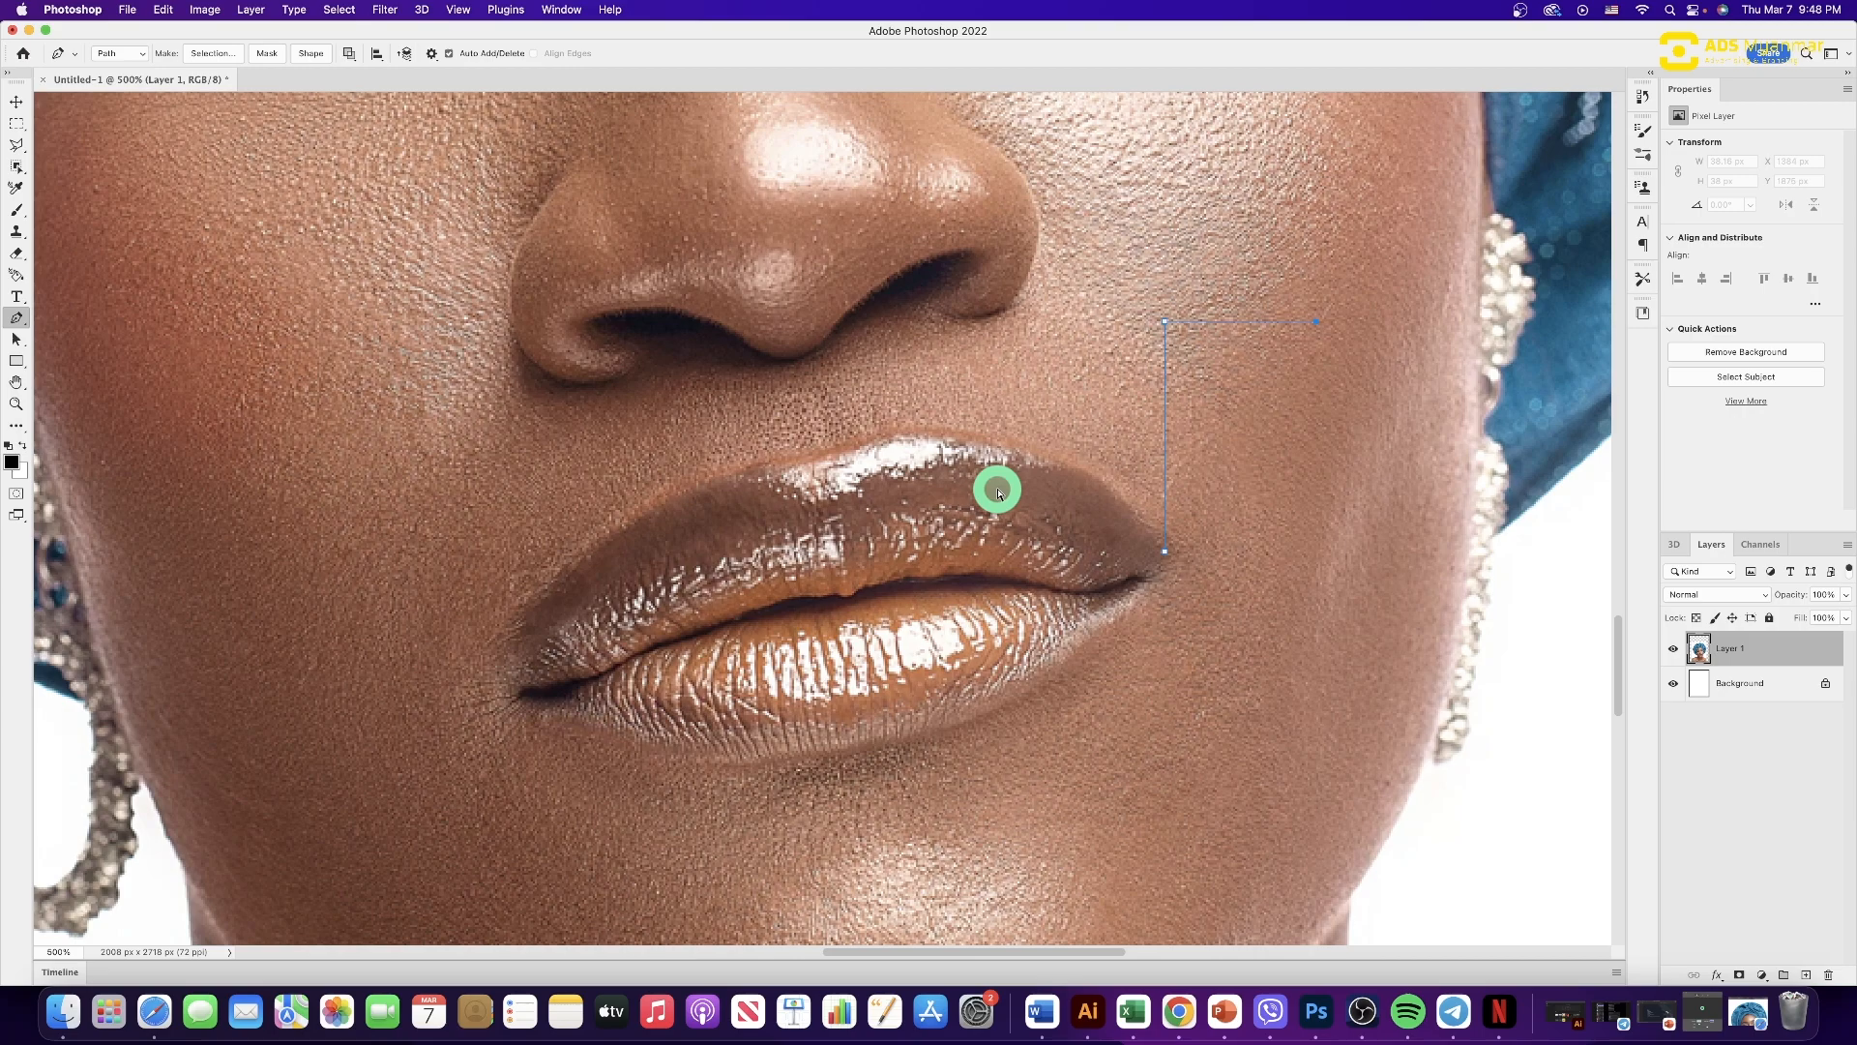
key(super+z)
key(super+z)
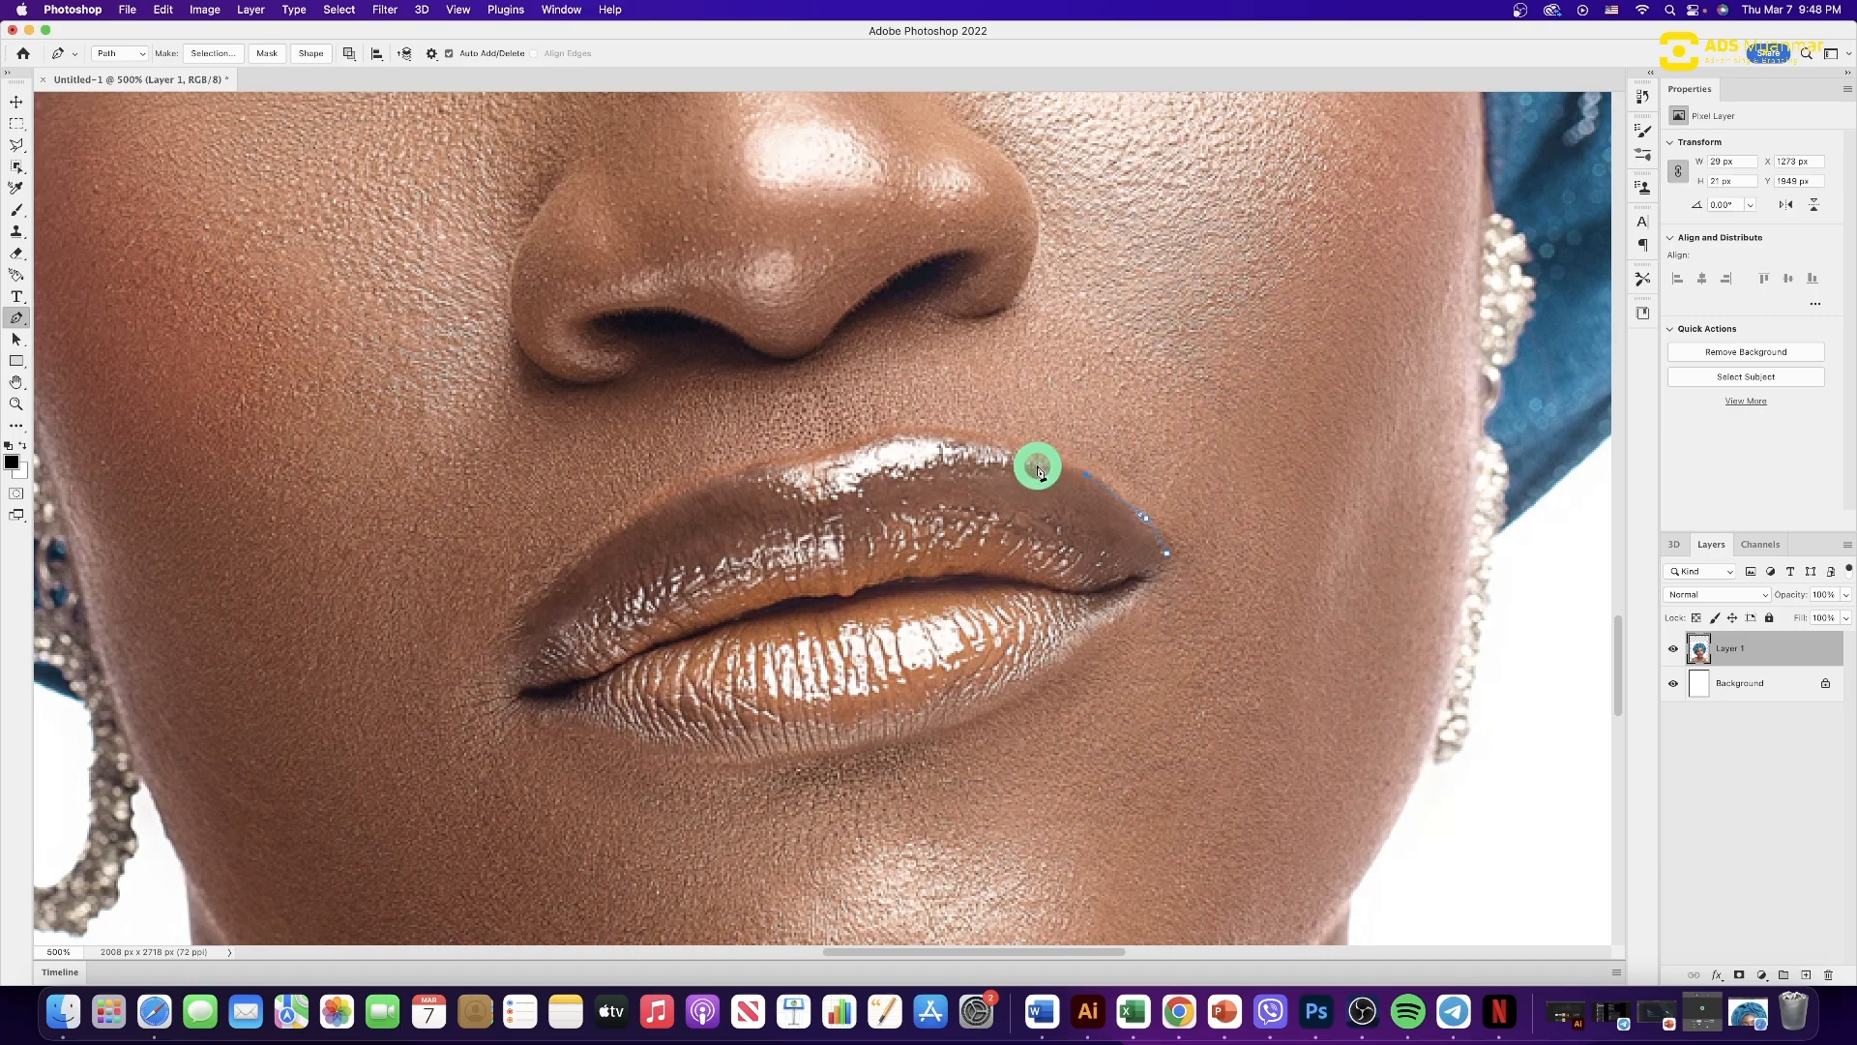
key(super+z)
key(super+z)
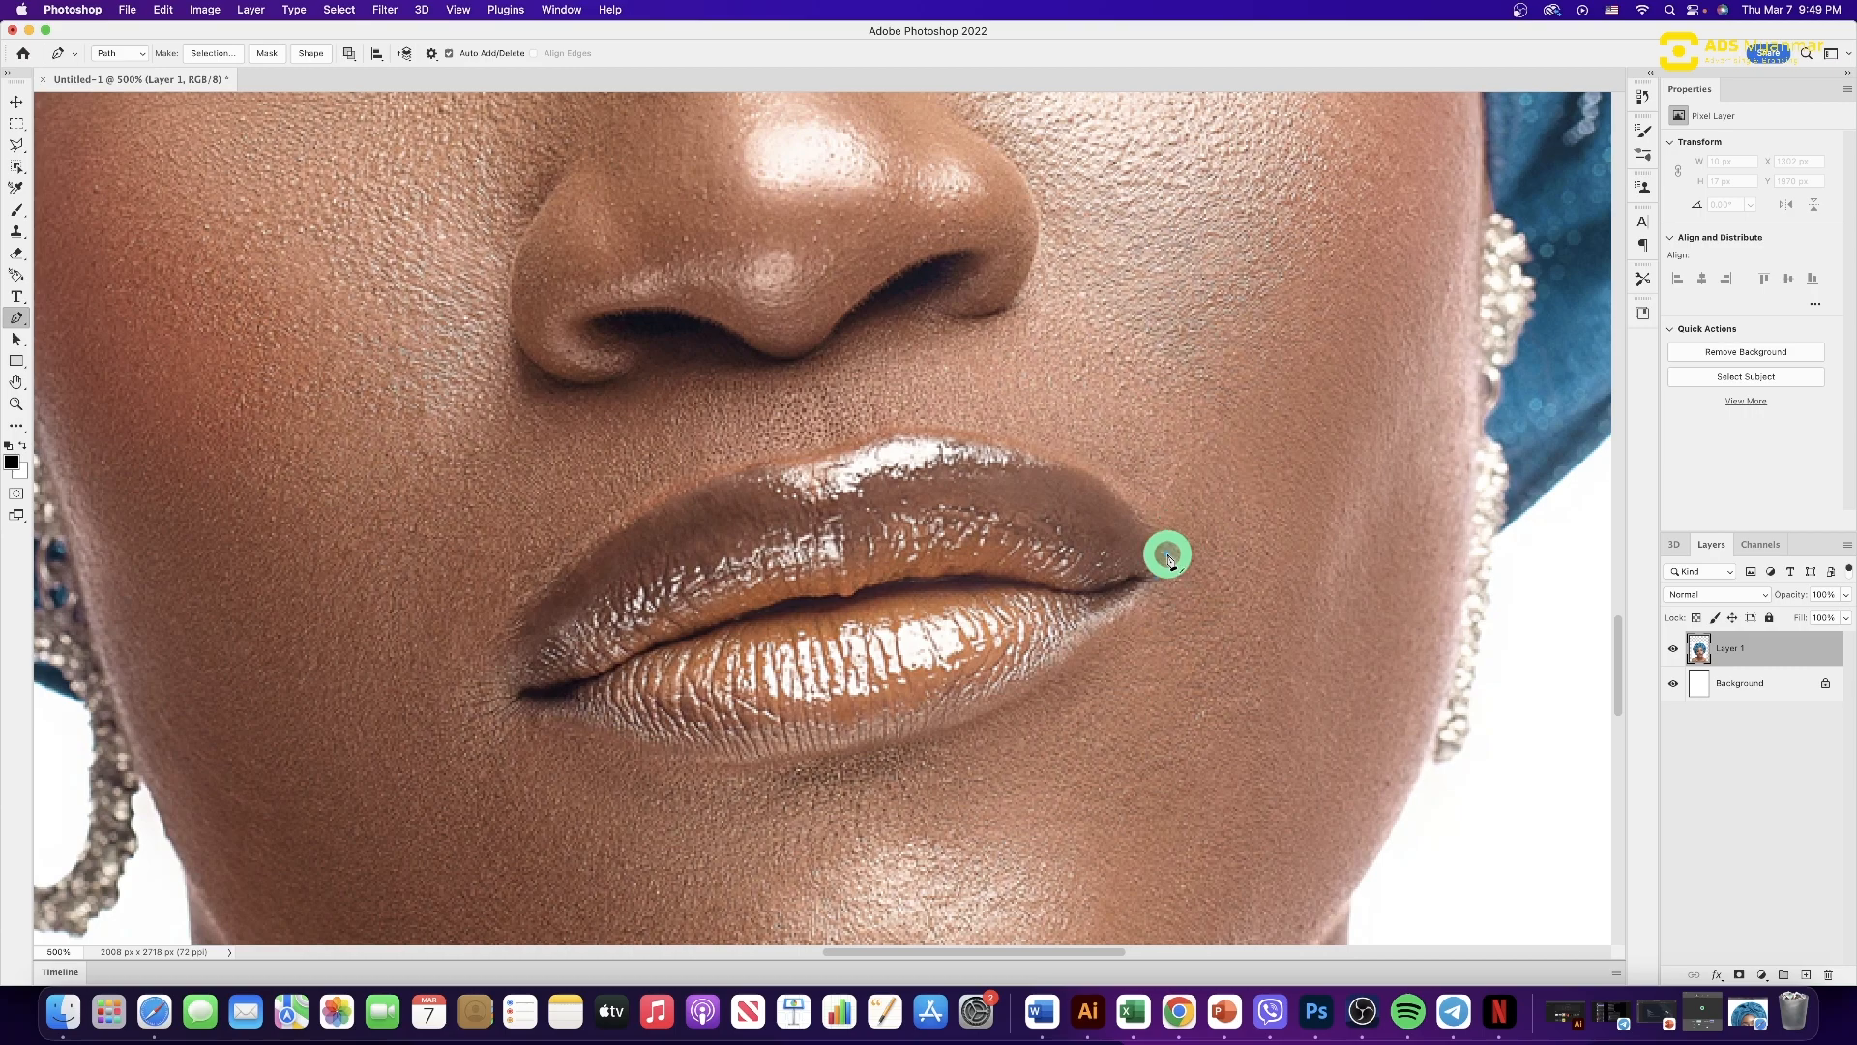
- Try tracing the upper lip's edge with curved Pen segments from the mouth corner, and undo back to the starting anchor
drag(1051, 454, 1026, 453)
drag(1027, 453, 992, 431)
drag(992, 432, 1029, 396)
drag(1029, 395, 968, 423)
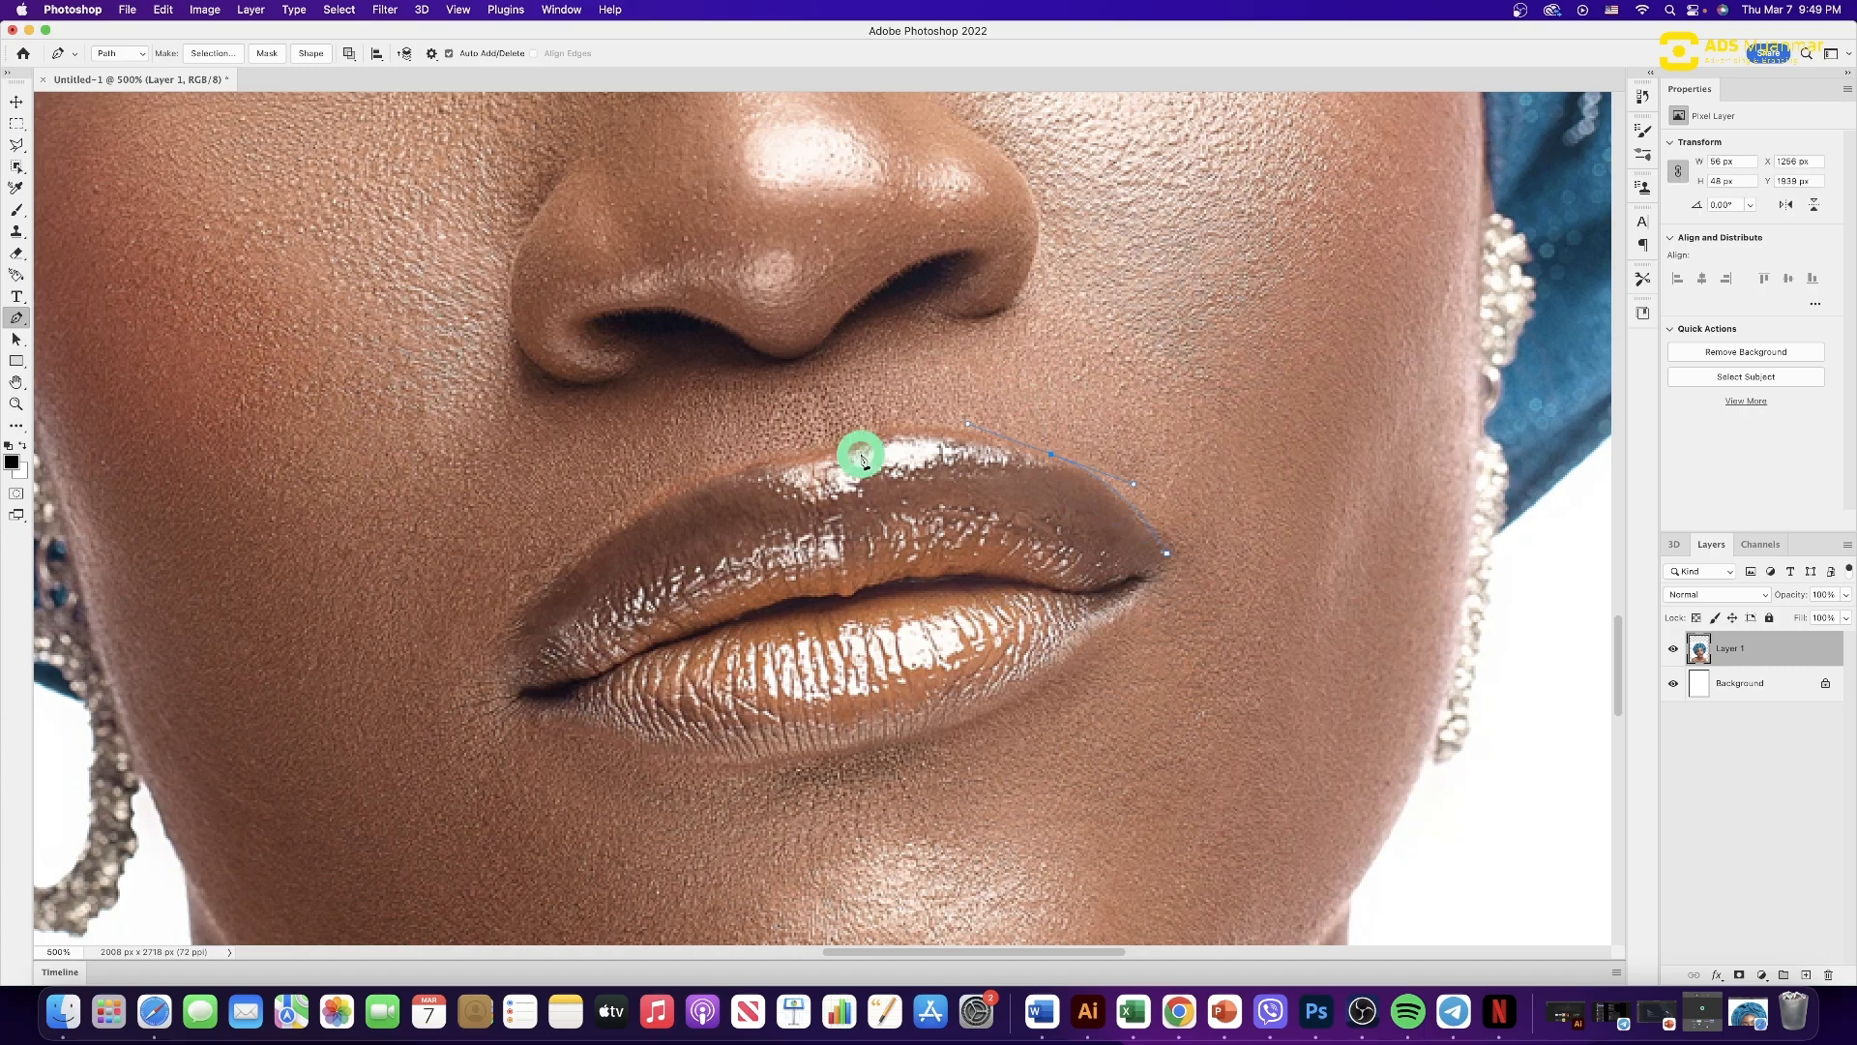
drag(854, 441, 826, 447)
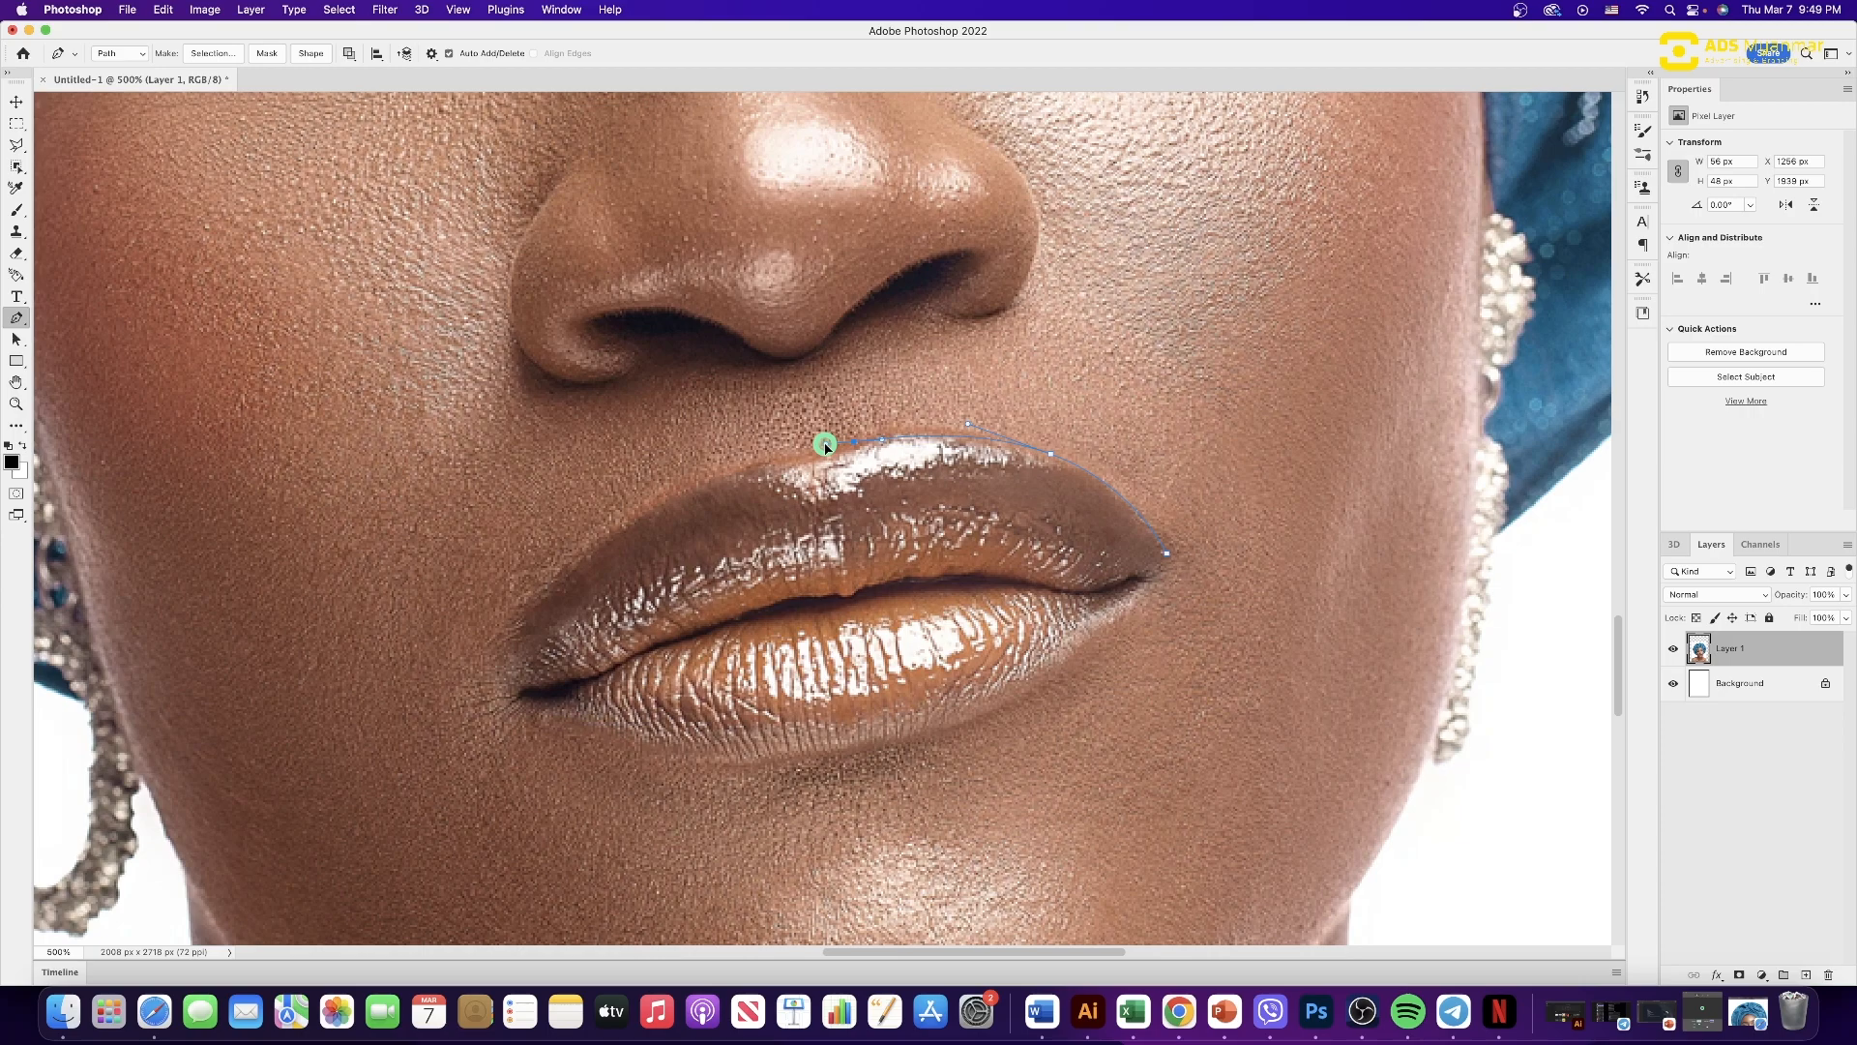
key(super+z)
click(790, 462)
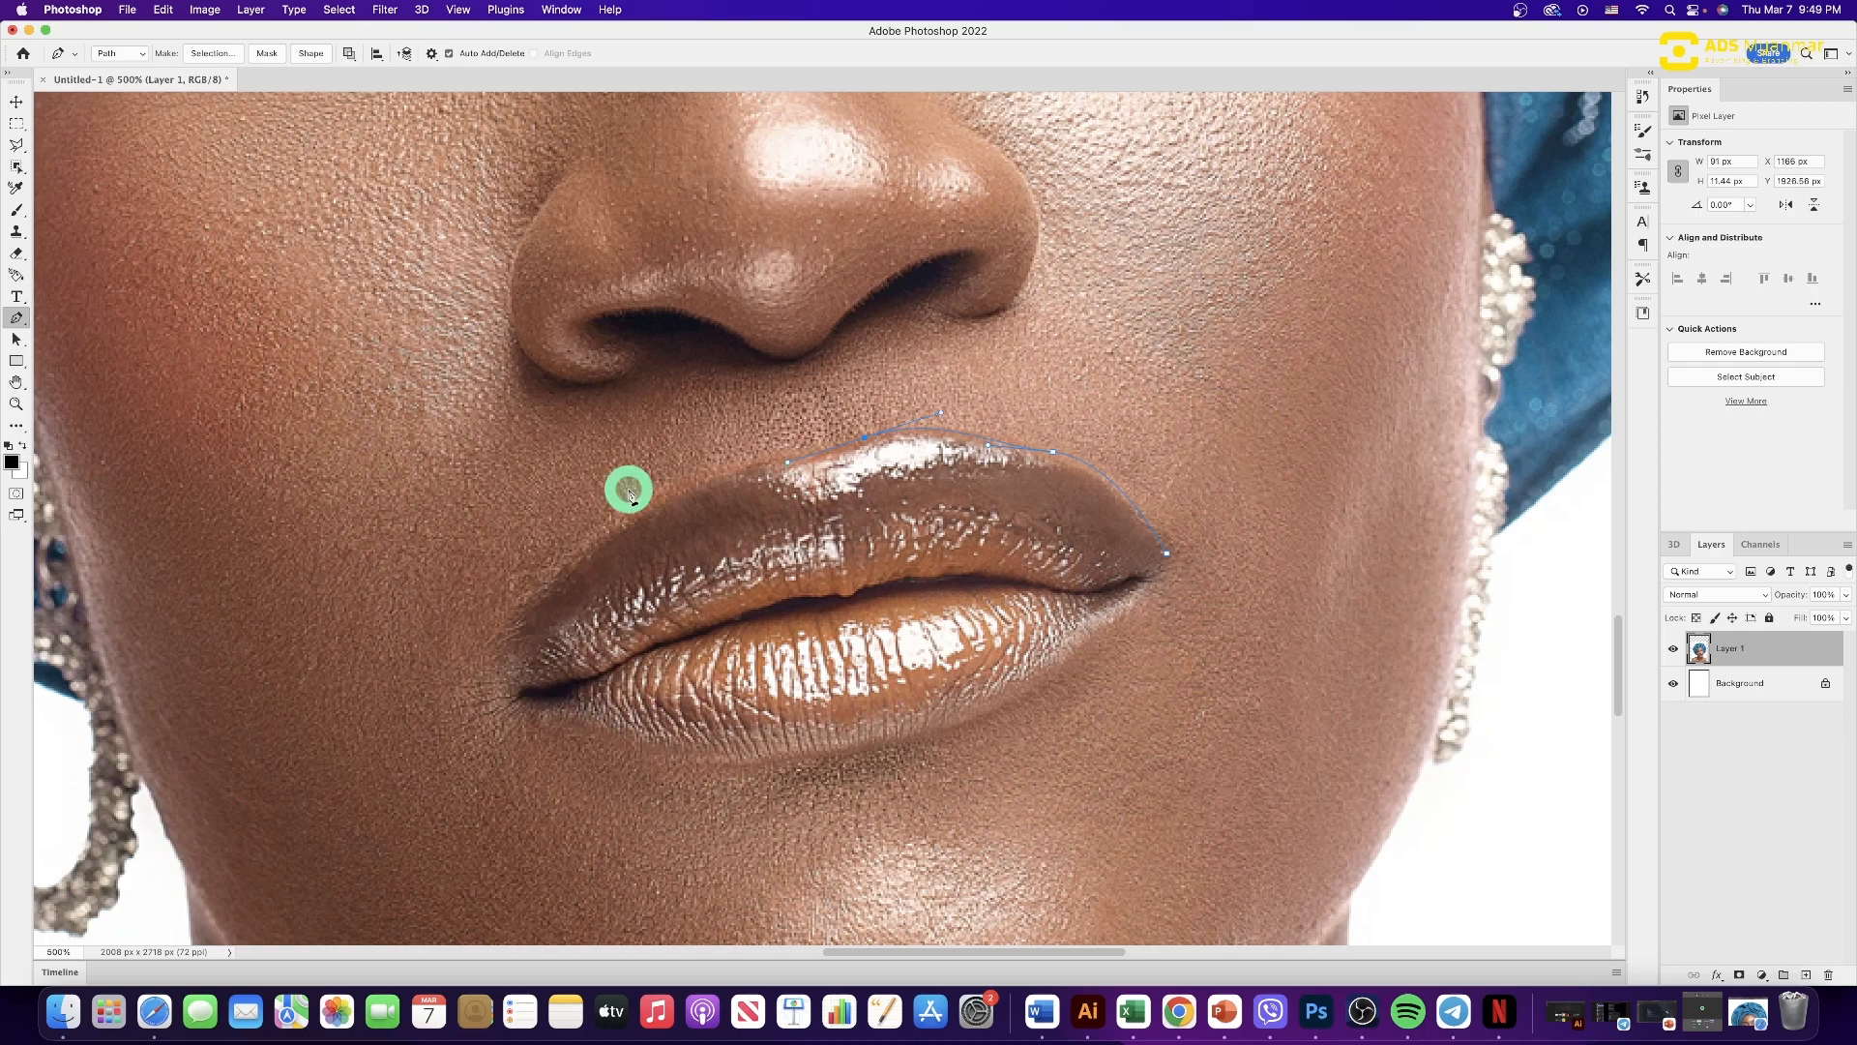
key(super+z)
key(super+z)
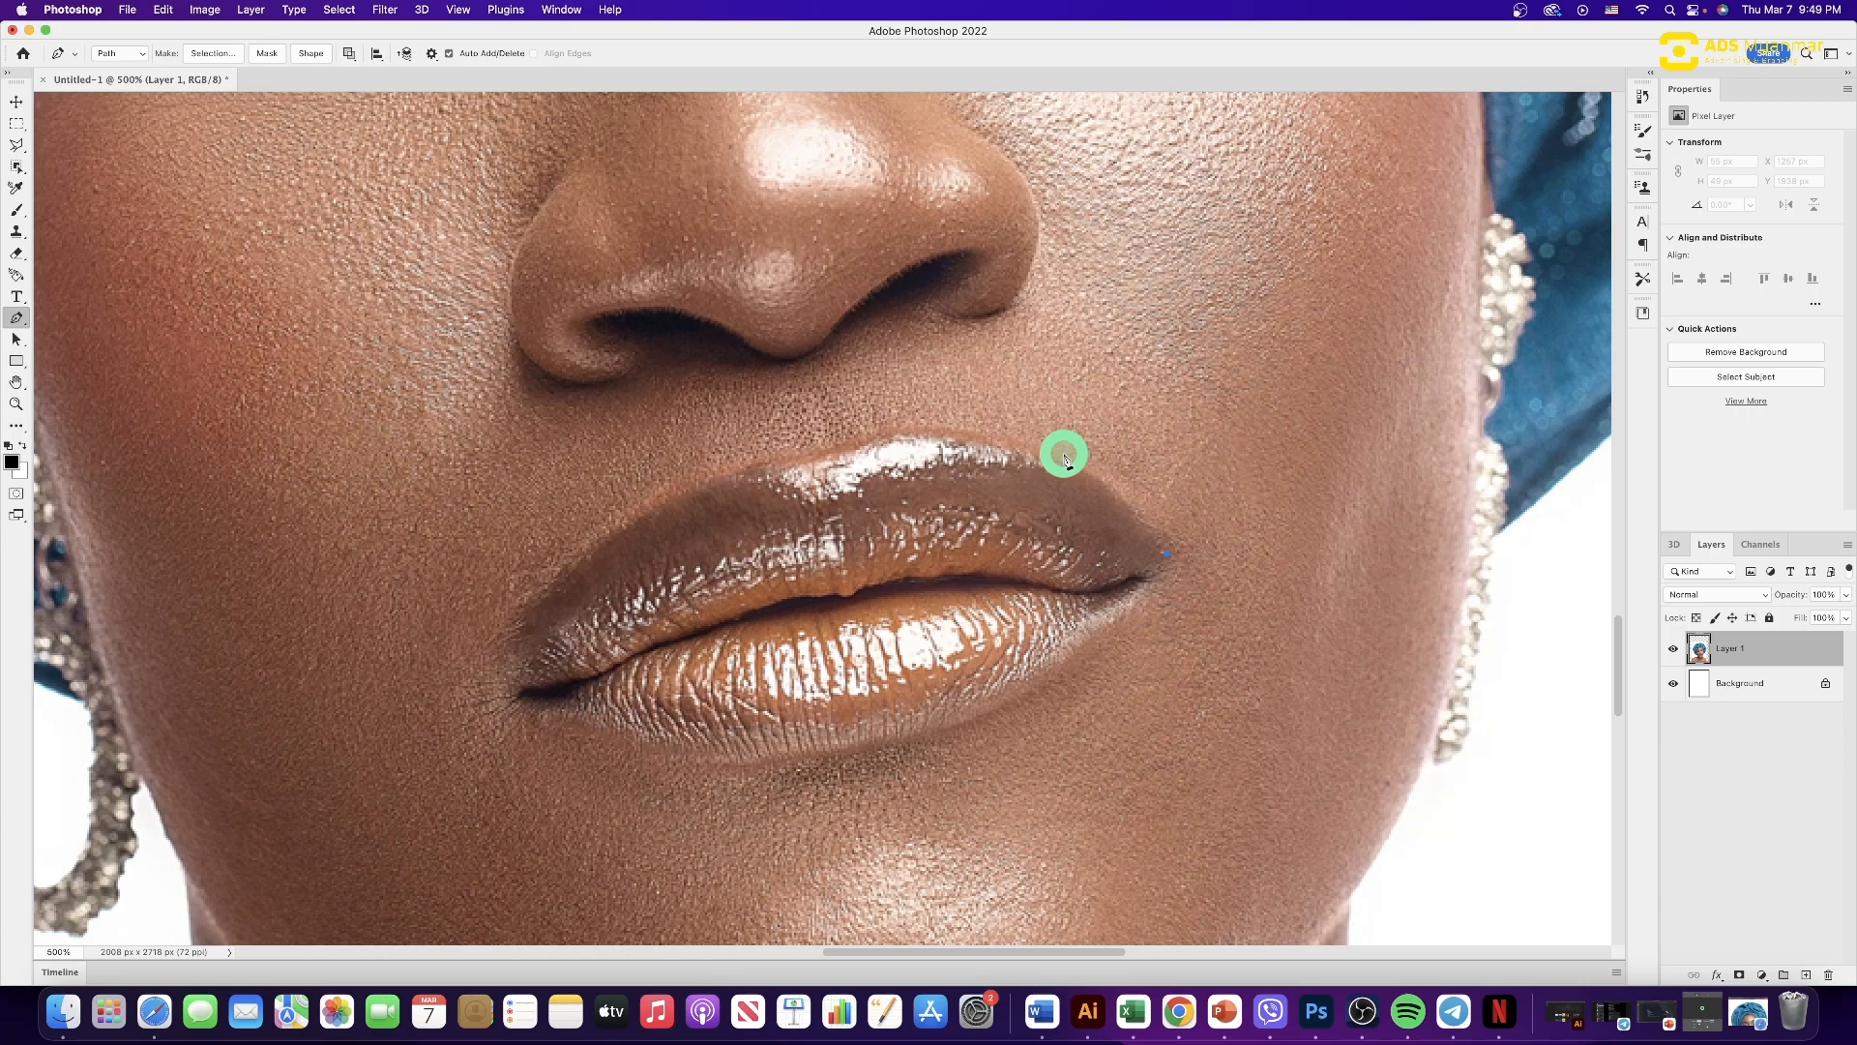
- Trace the upper lip's outer edge around the far mouth corner to the lower lip with curved Pen anchors, removing unwanted forward handles
drag(650, 508, 618, 531)
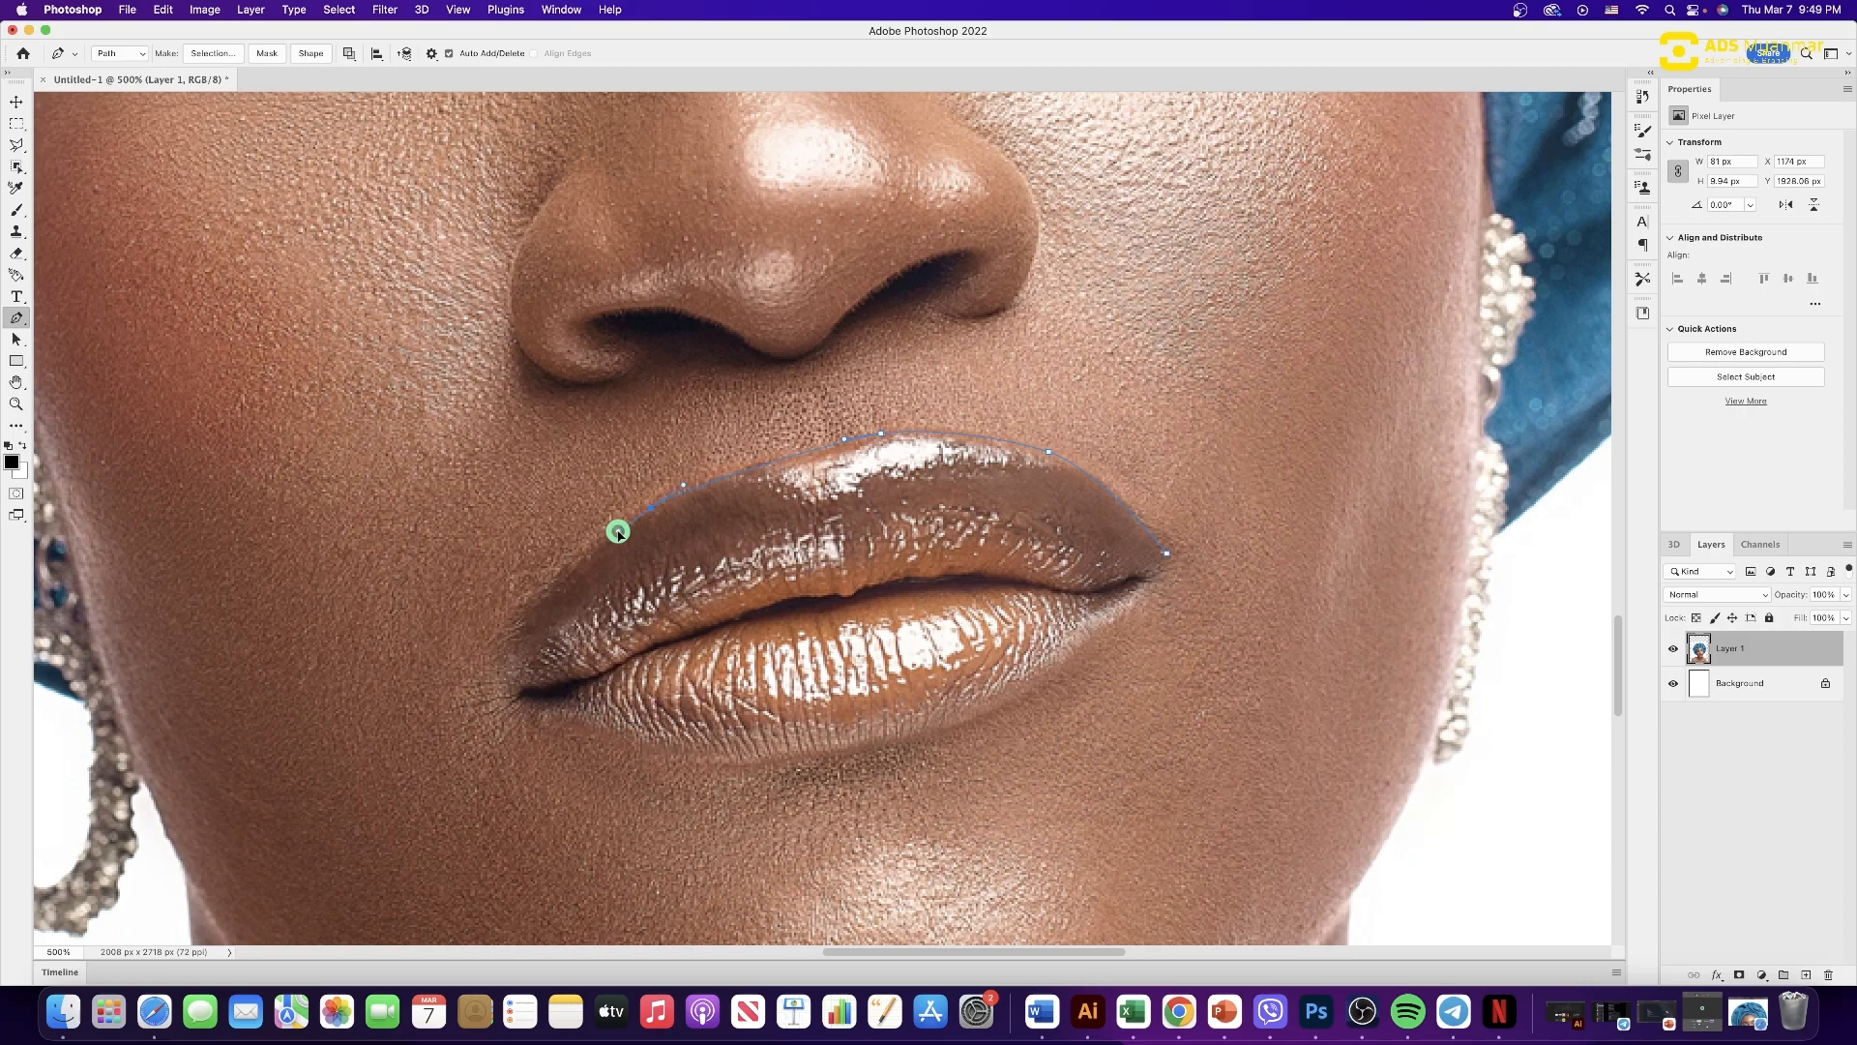
click(621, 534)
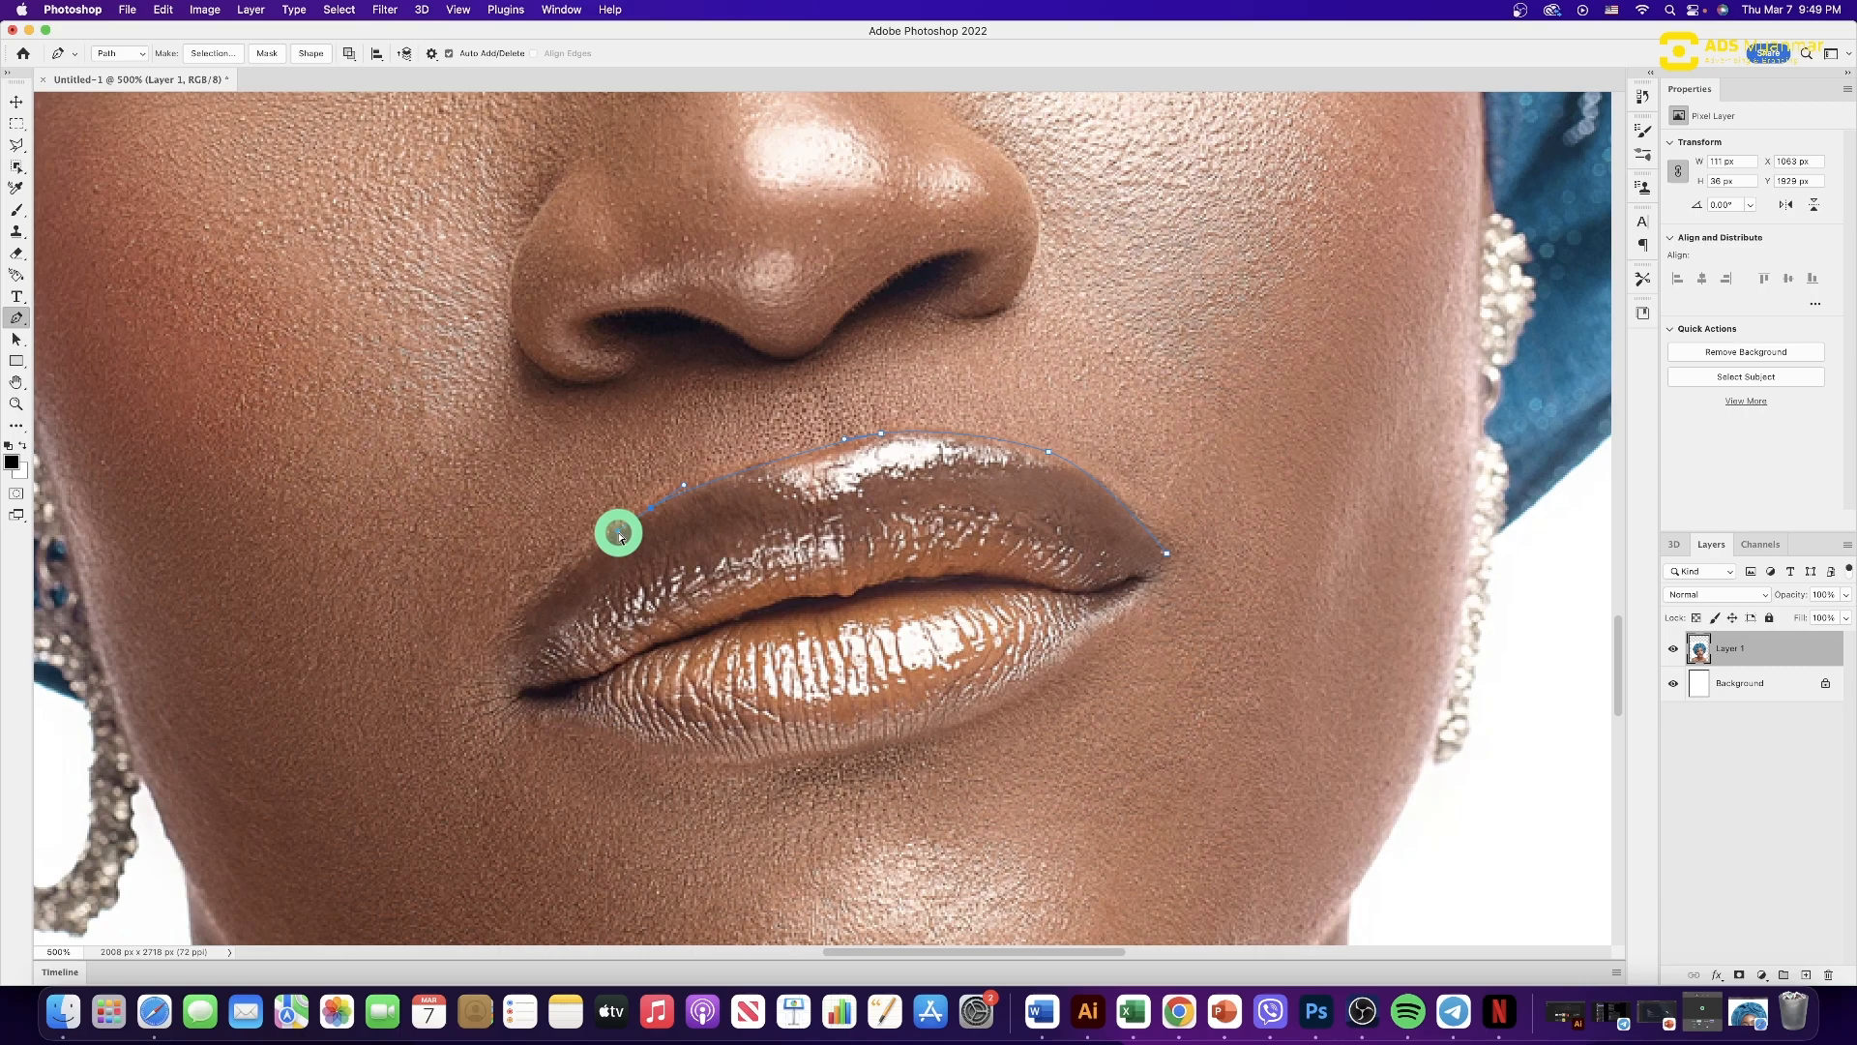
drag(620, 535, 500, 680)
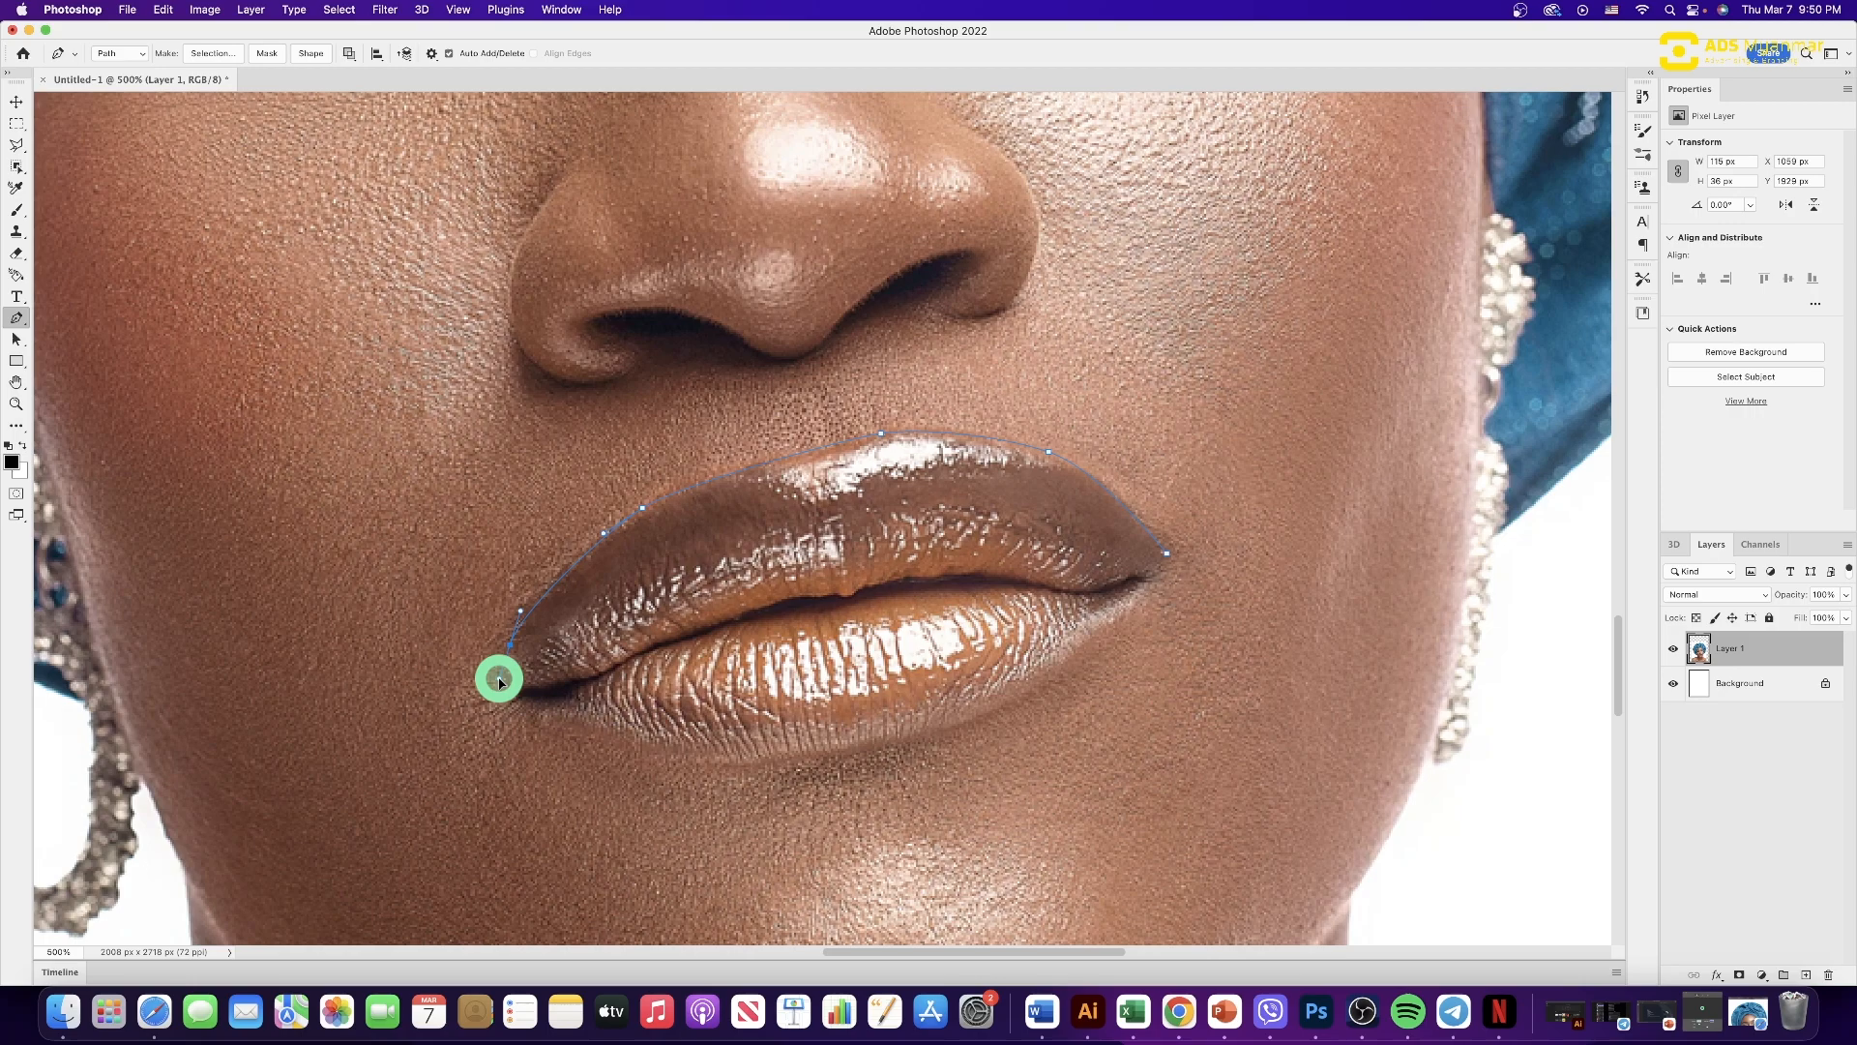
drag(521, 699, 531, 707)
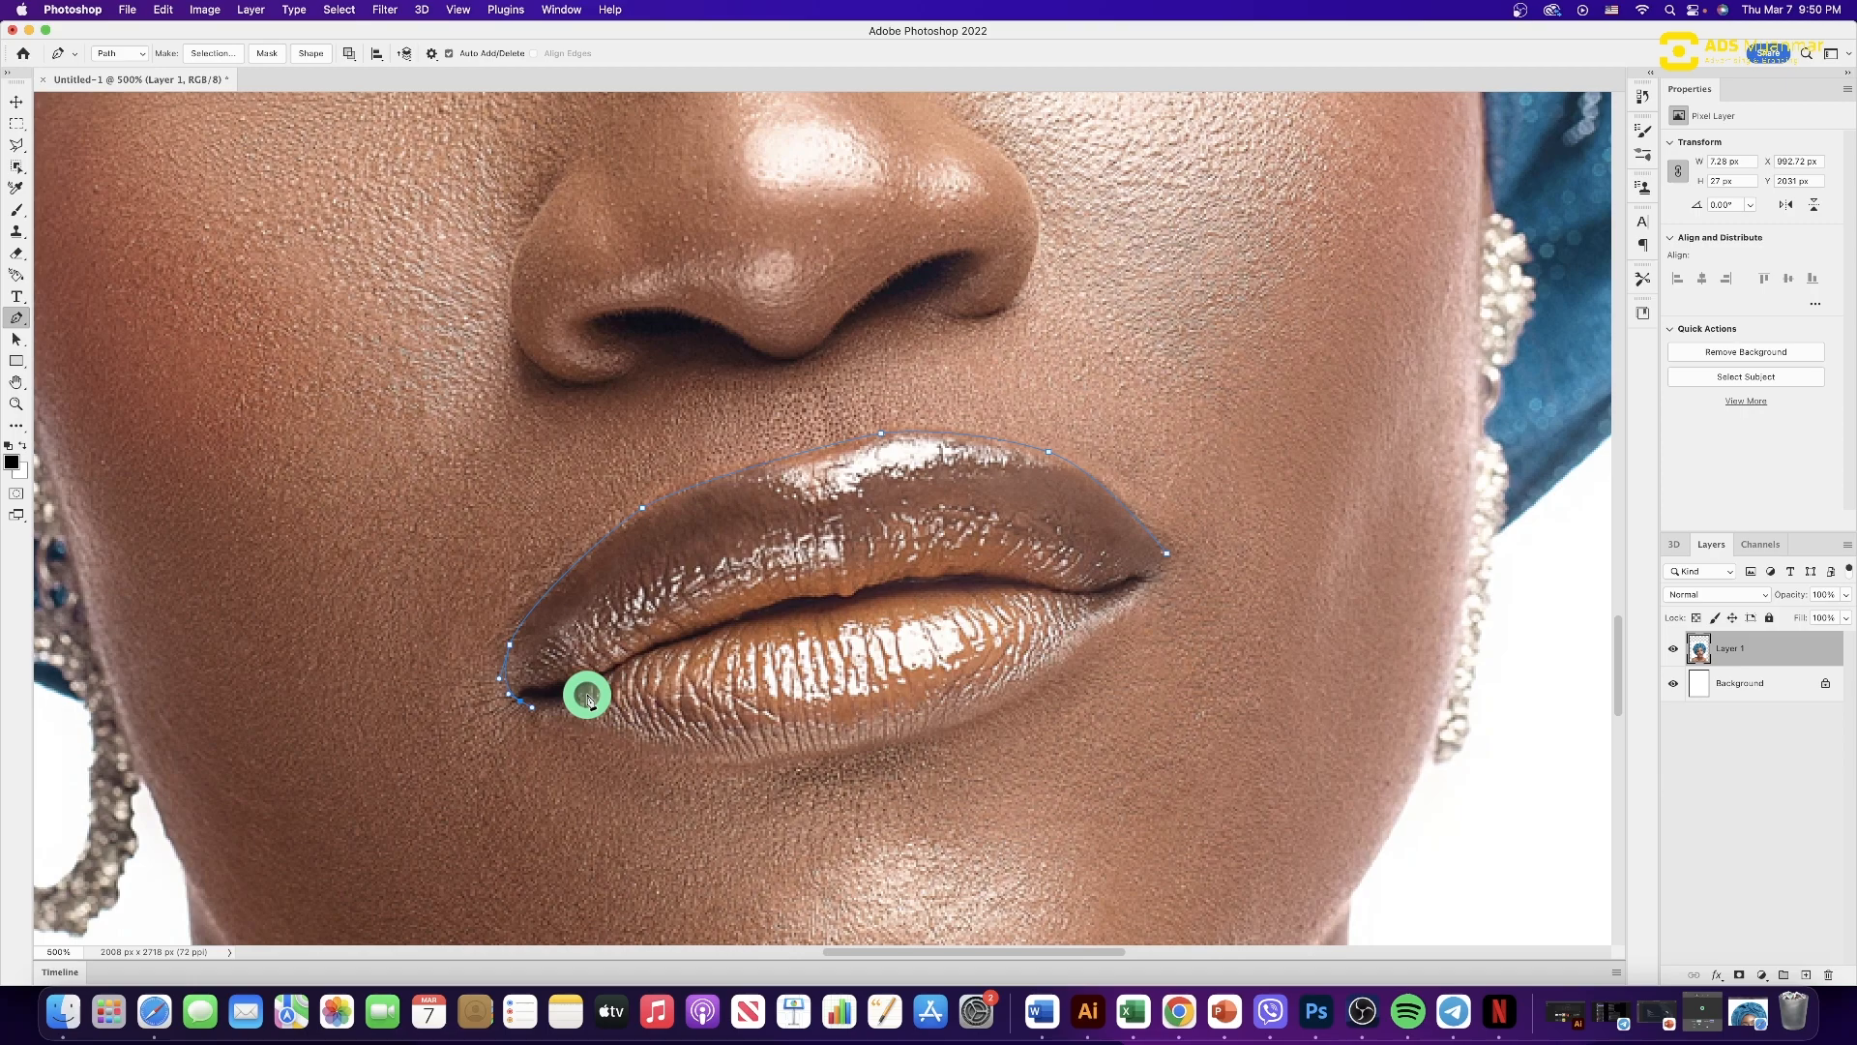
drag(733, 749, 849, 745)
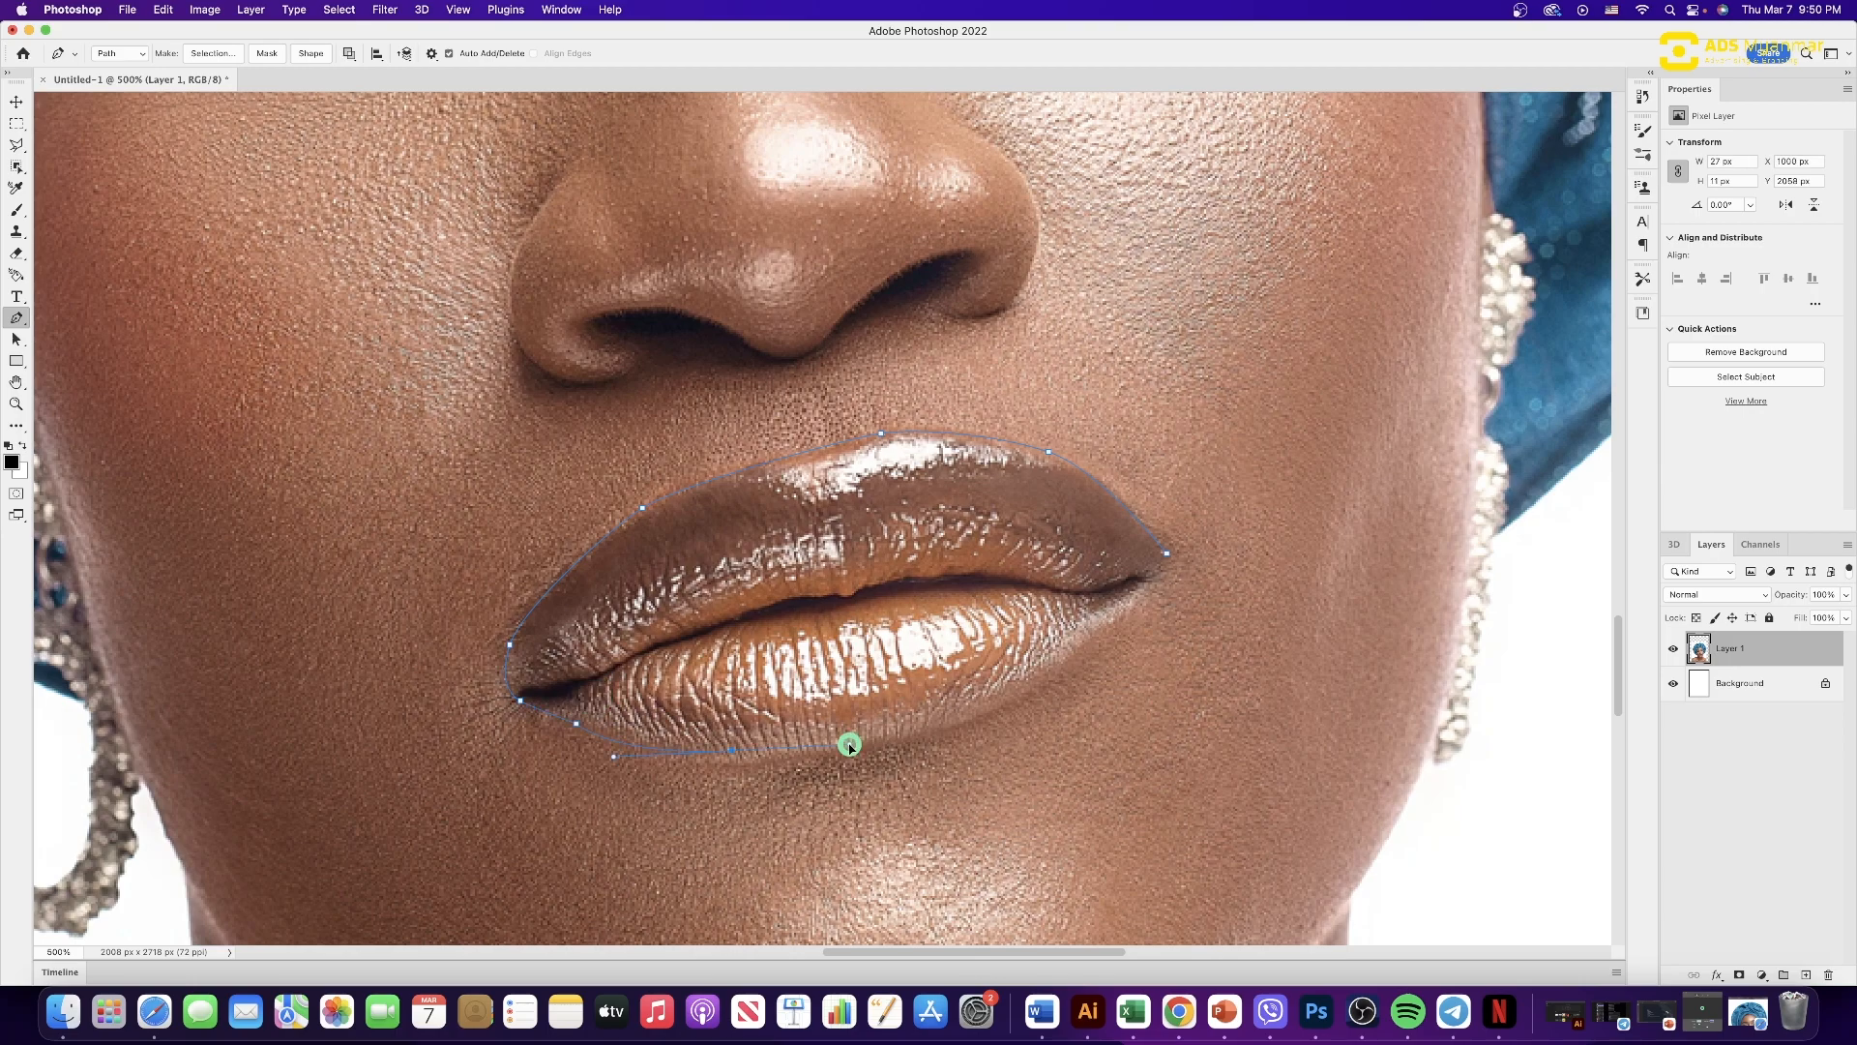
click(732, 752)
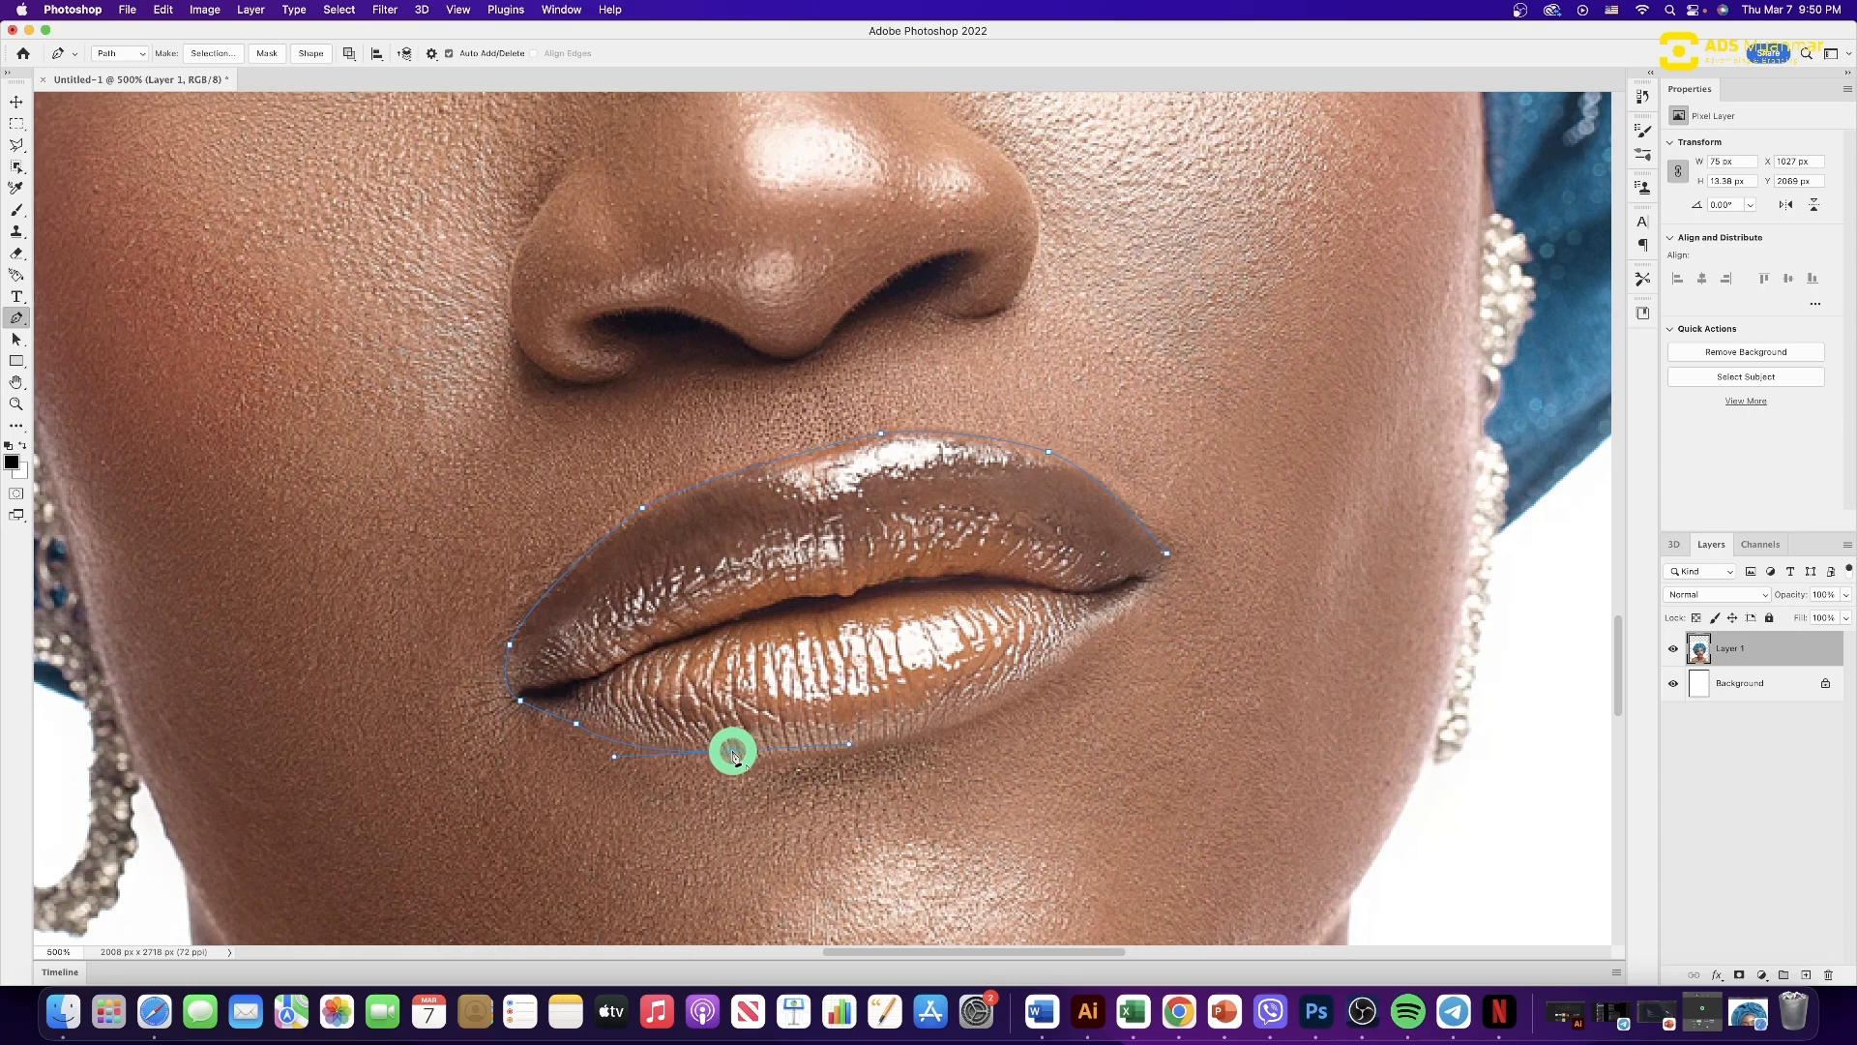
- Try continuing the path along the lower lip from the last anchor with its direction handle kept, and undo those segments
drag(733, 754, 815, 743)
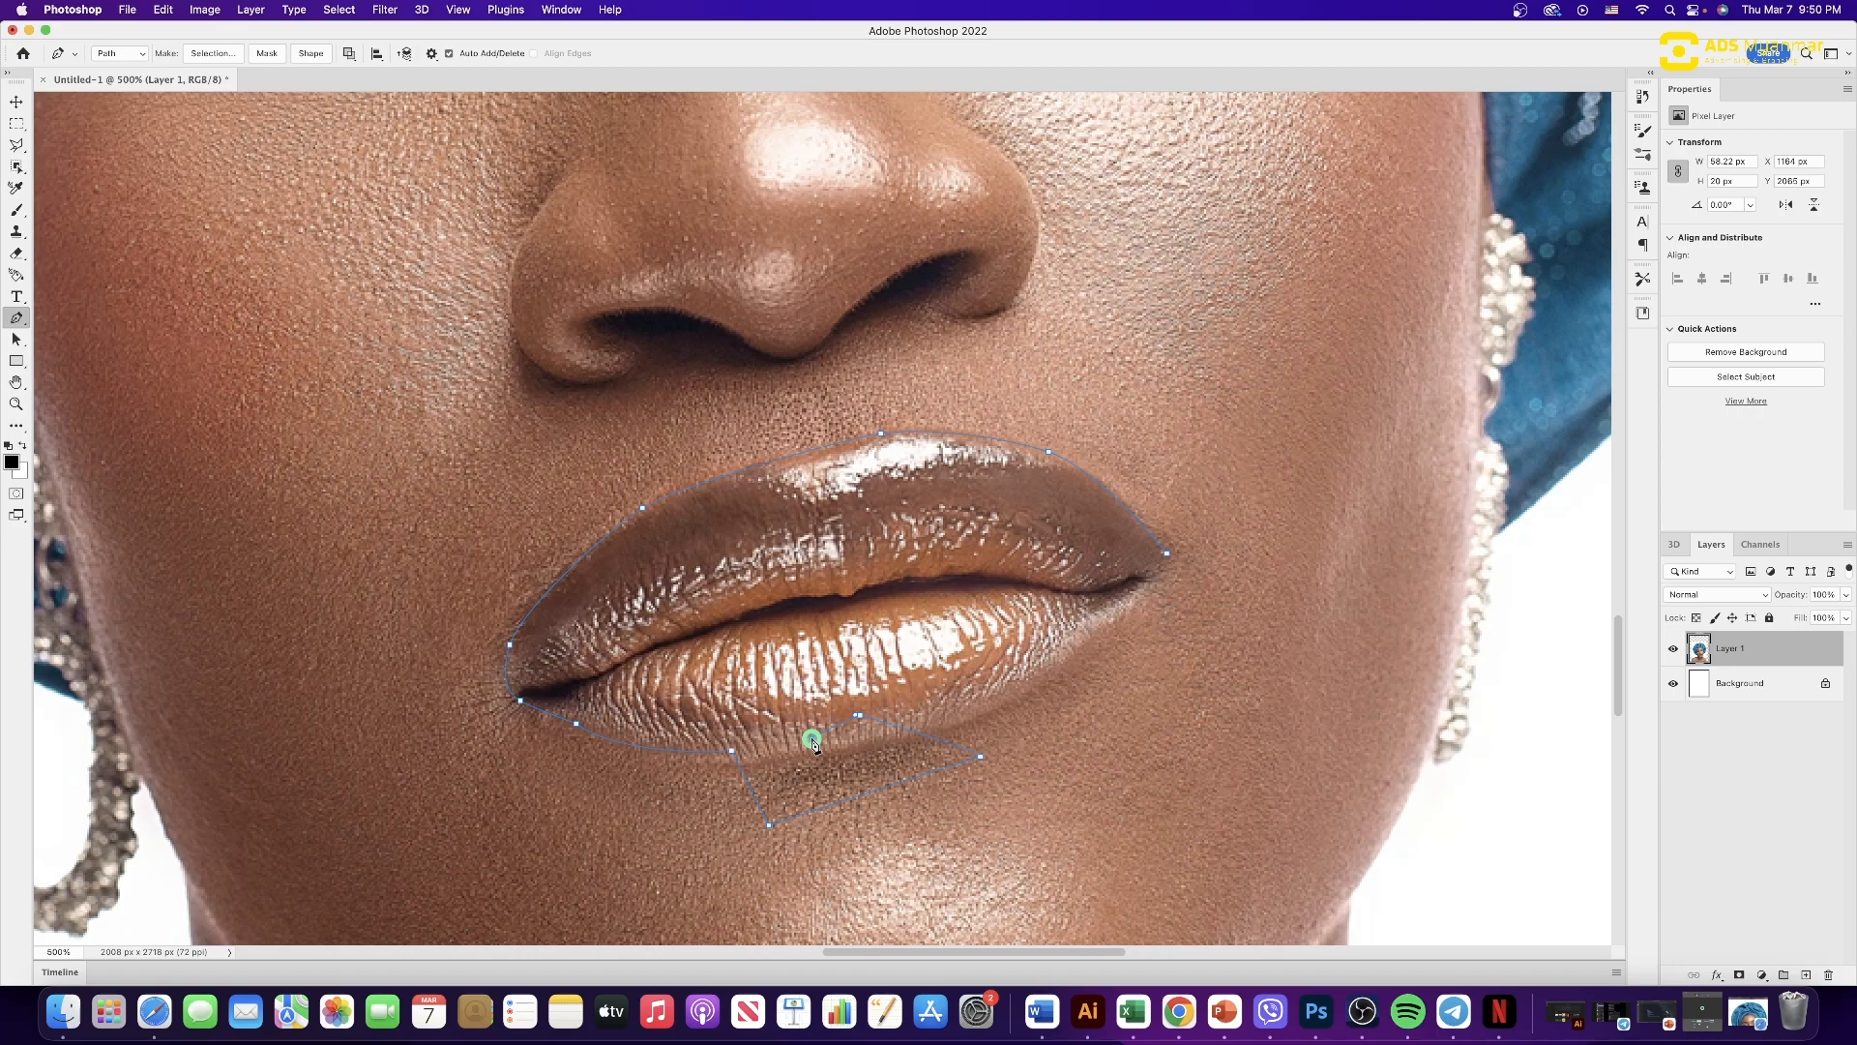
key(super+z)
key(super+z)
key(super+z)
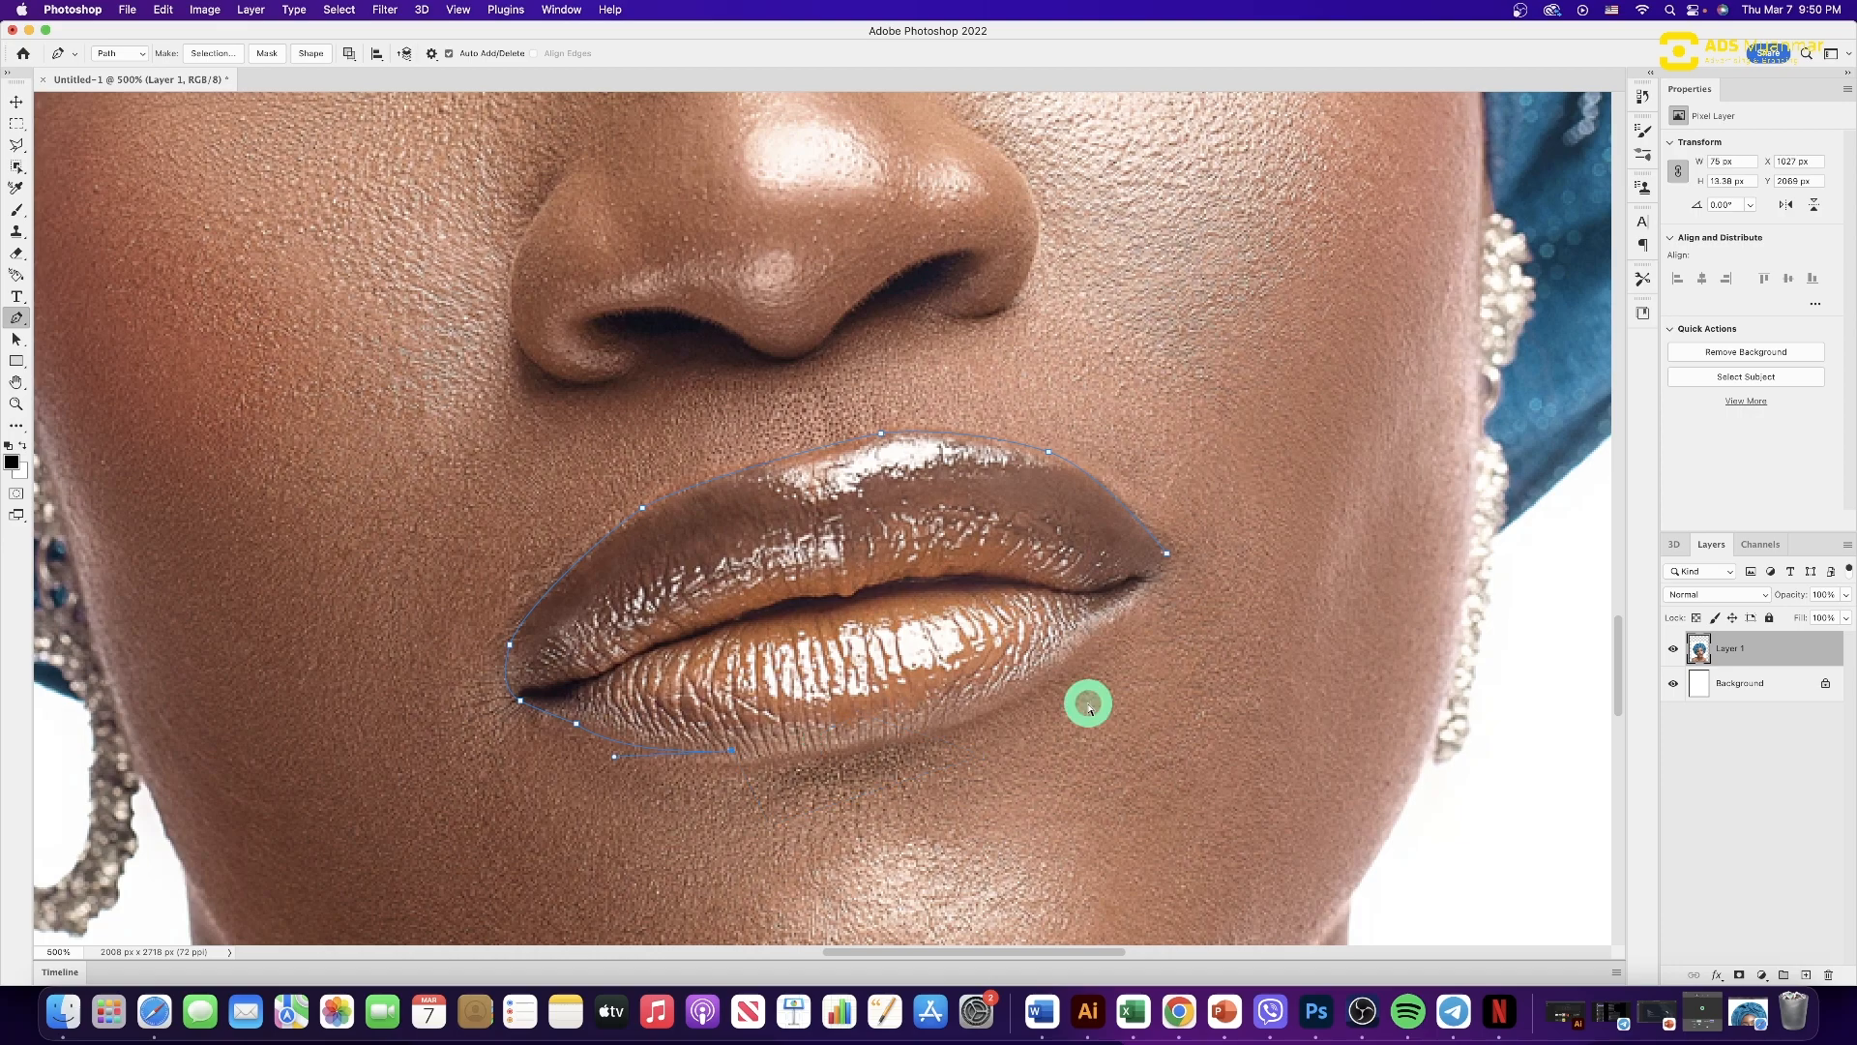
click(848, 744)
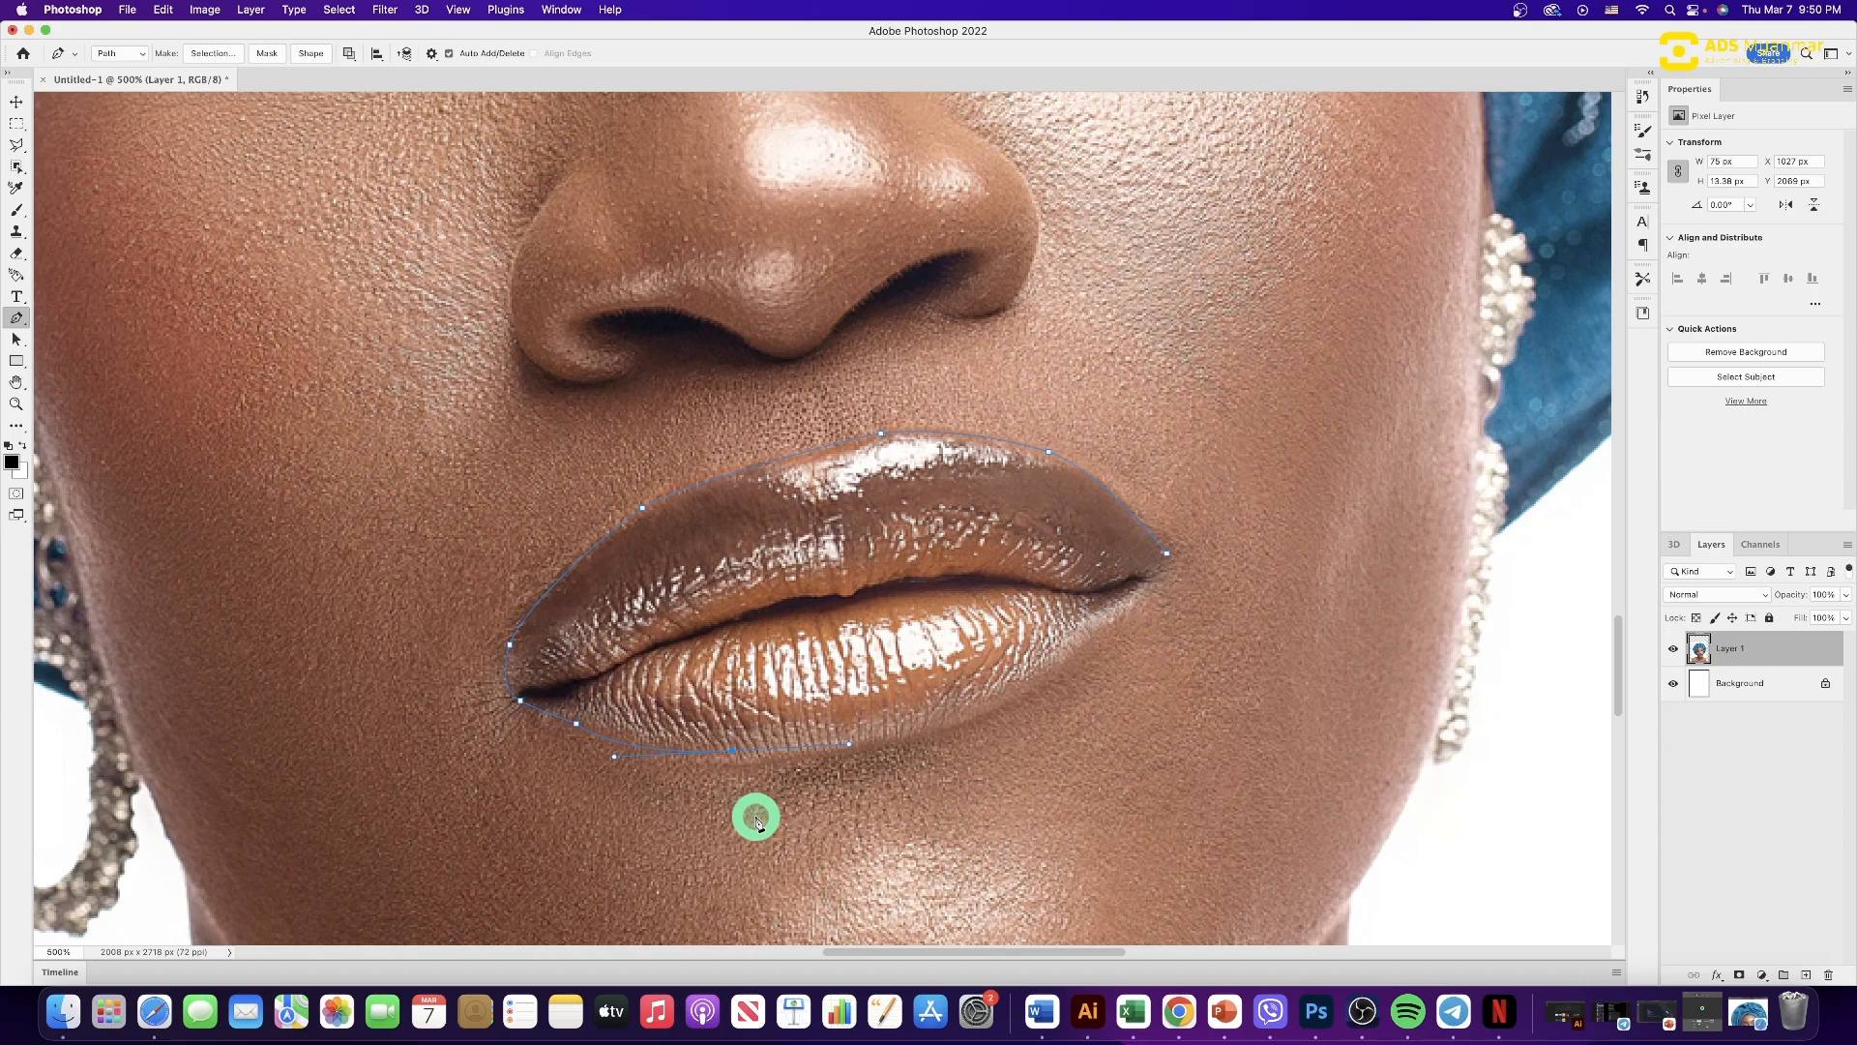
key(super+z)
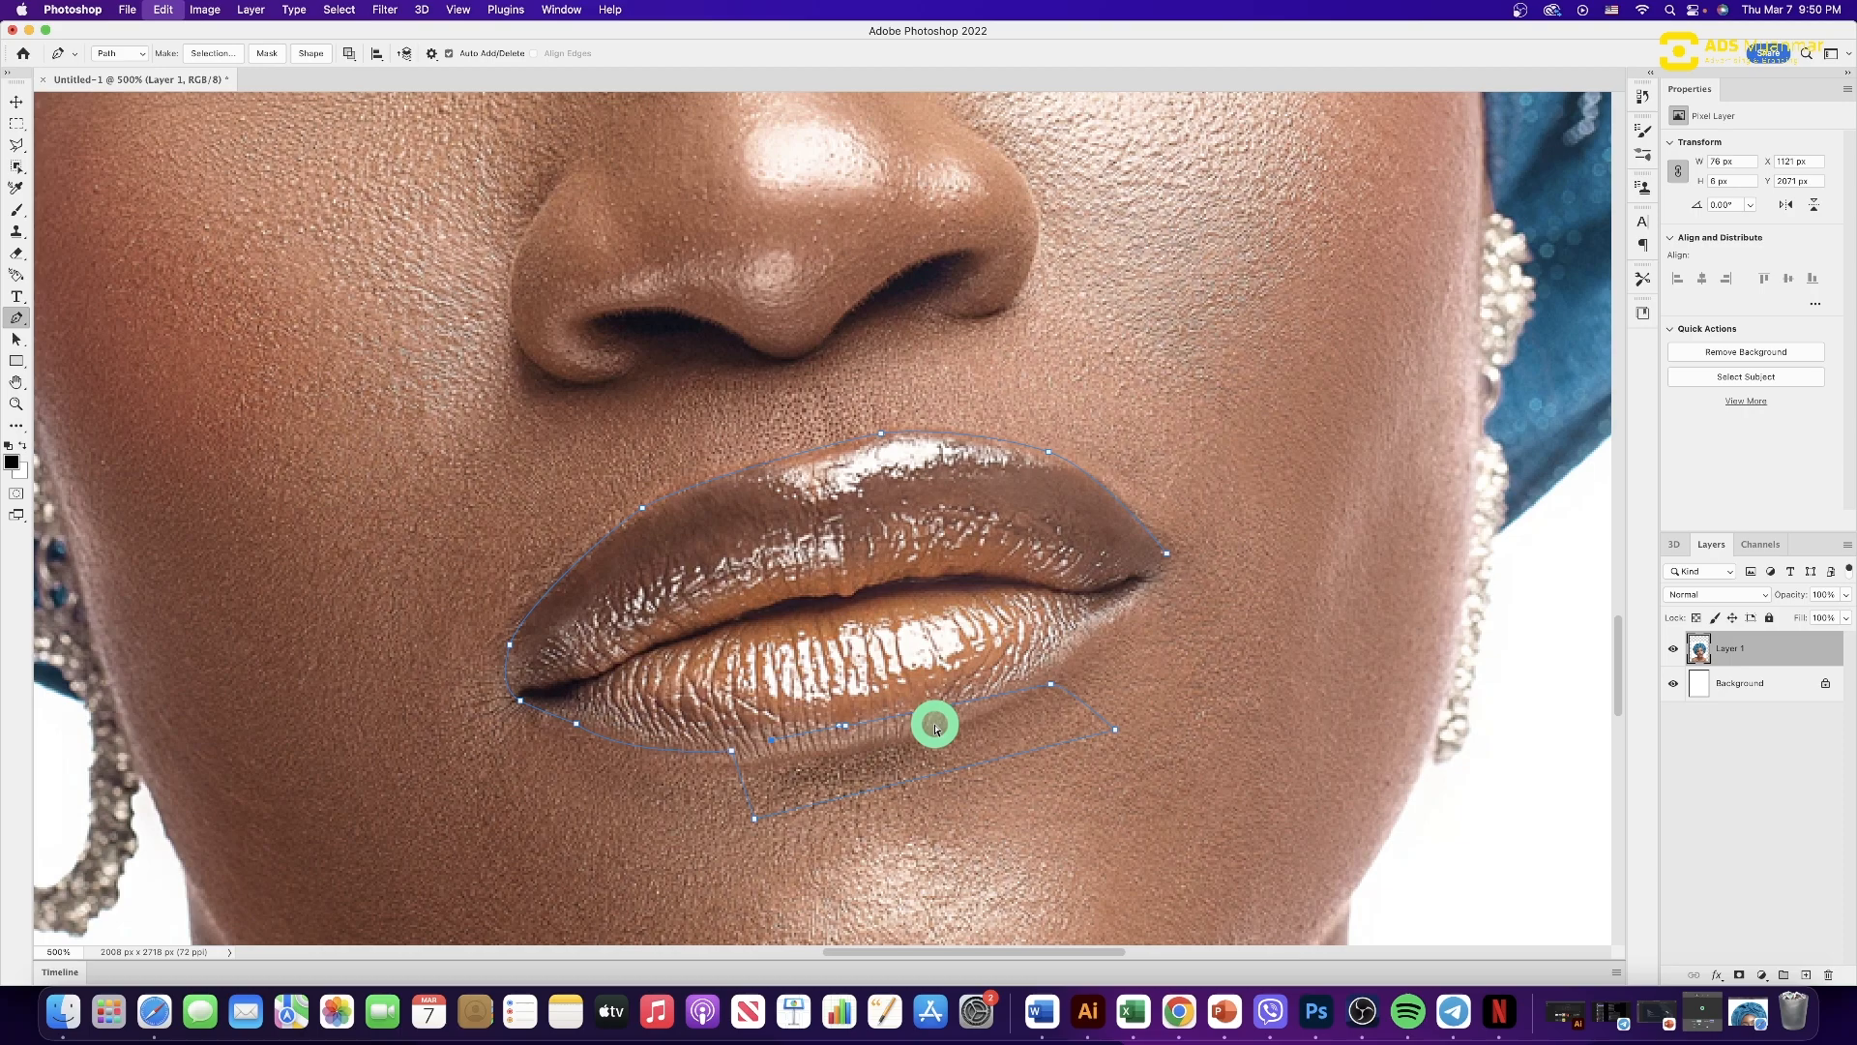
key(super+z)
key(super+z)
key(super+z)
key(super+z)
key(super+z)
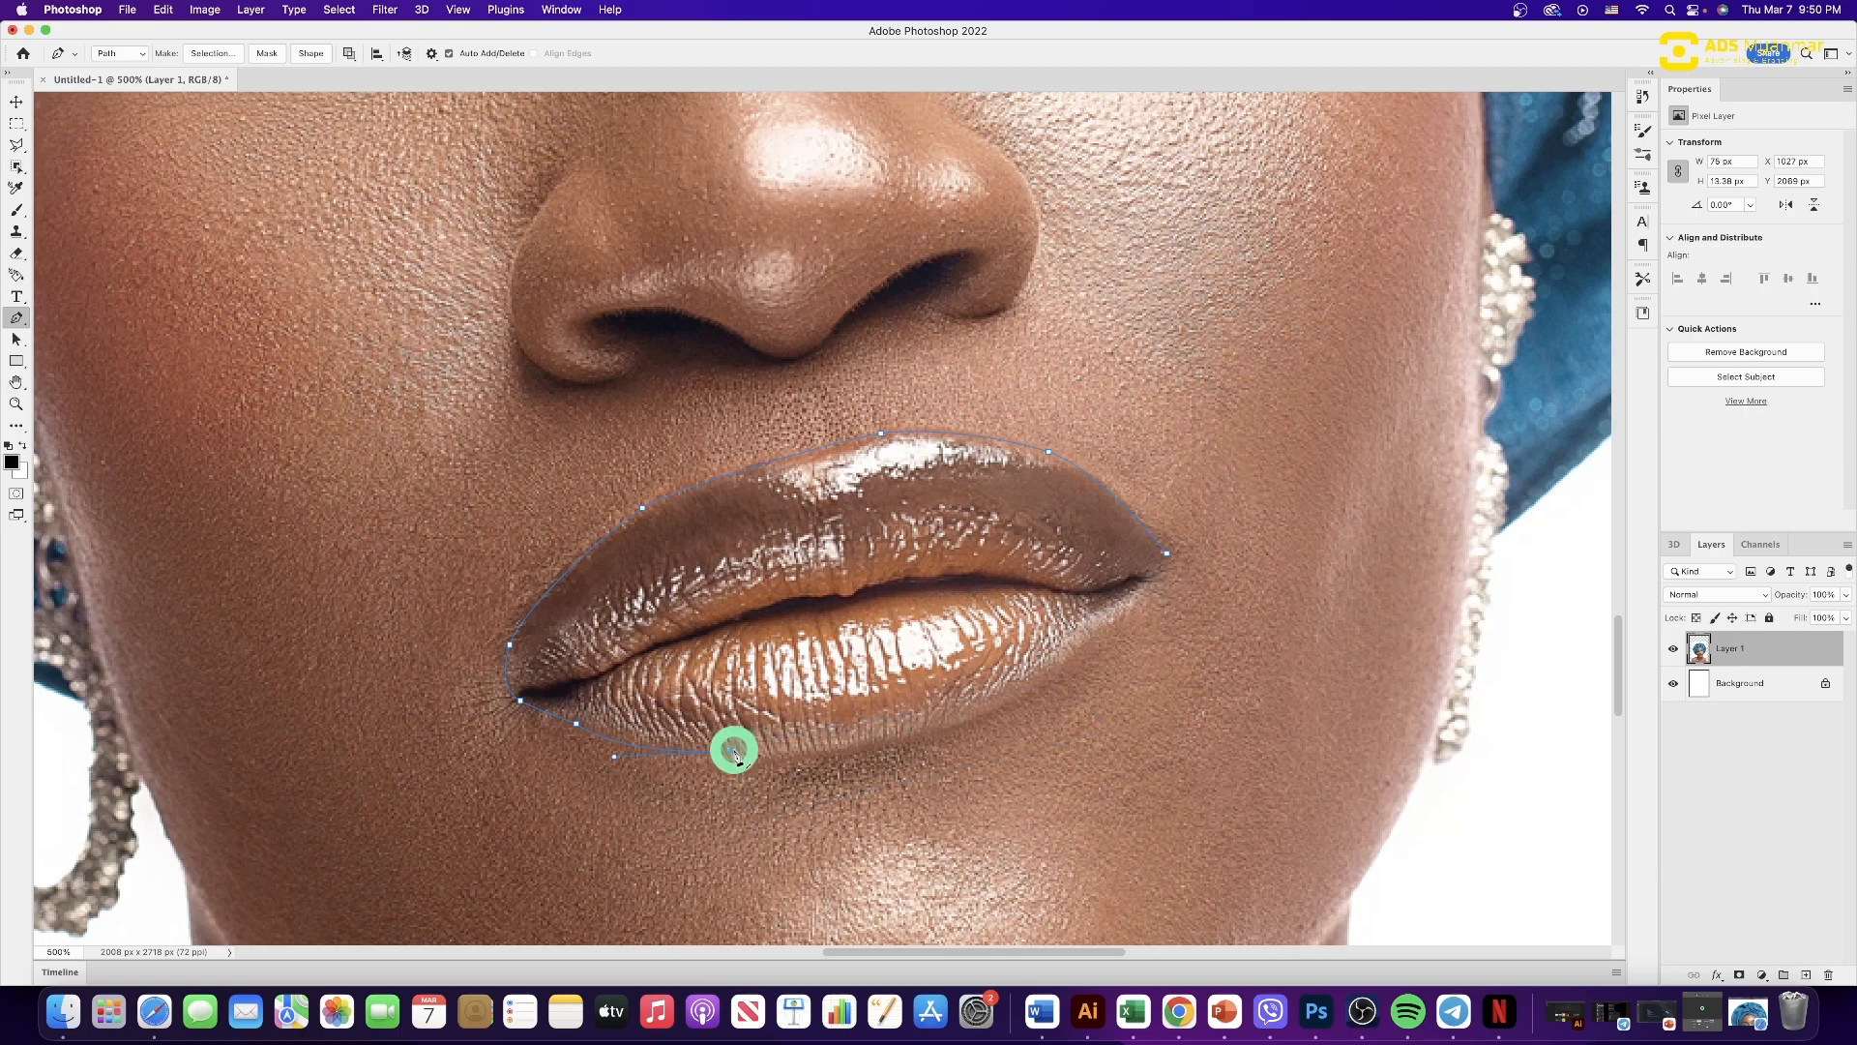
- Close the Pen path around the lips and turn it into a selection with 1-pixel feather, copied onto its own layer
drag(735, 752, 996, 736)
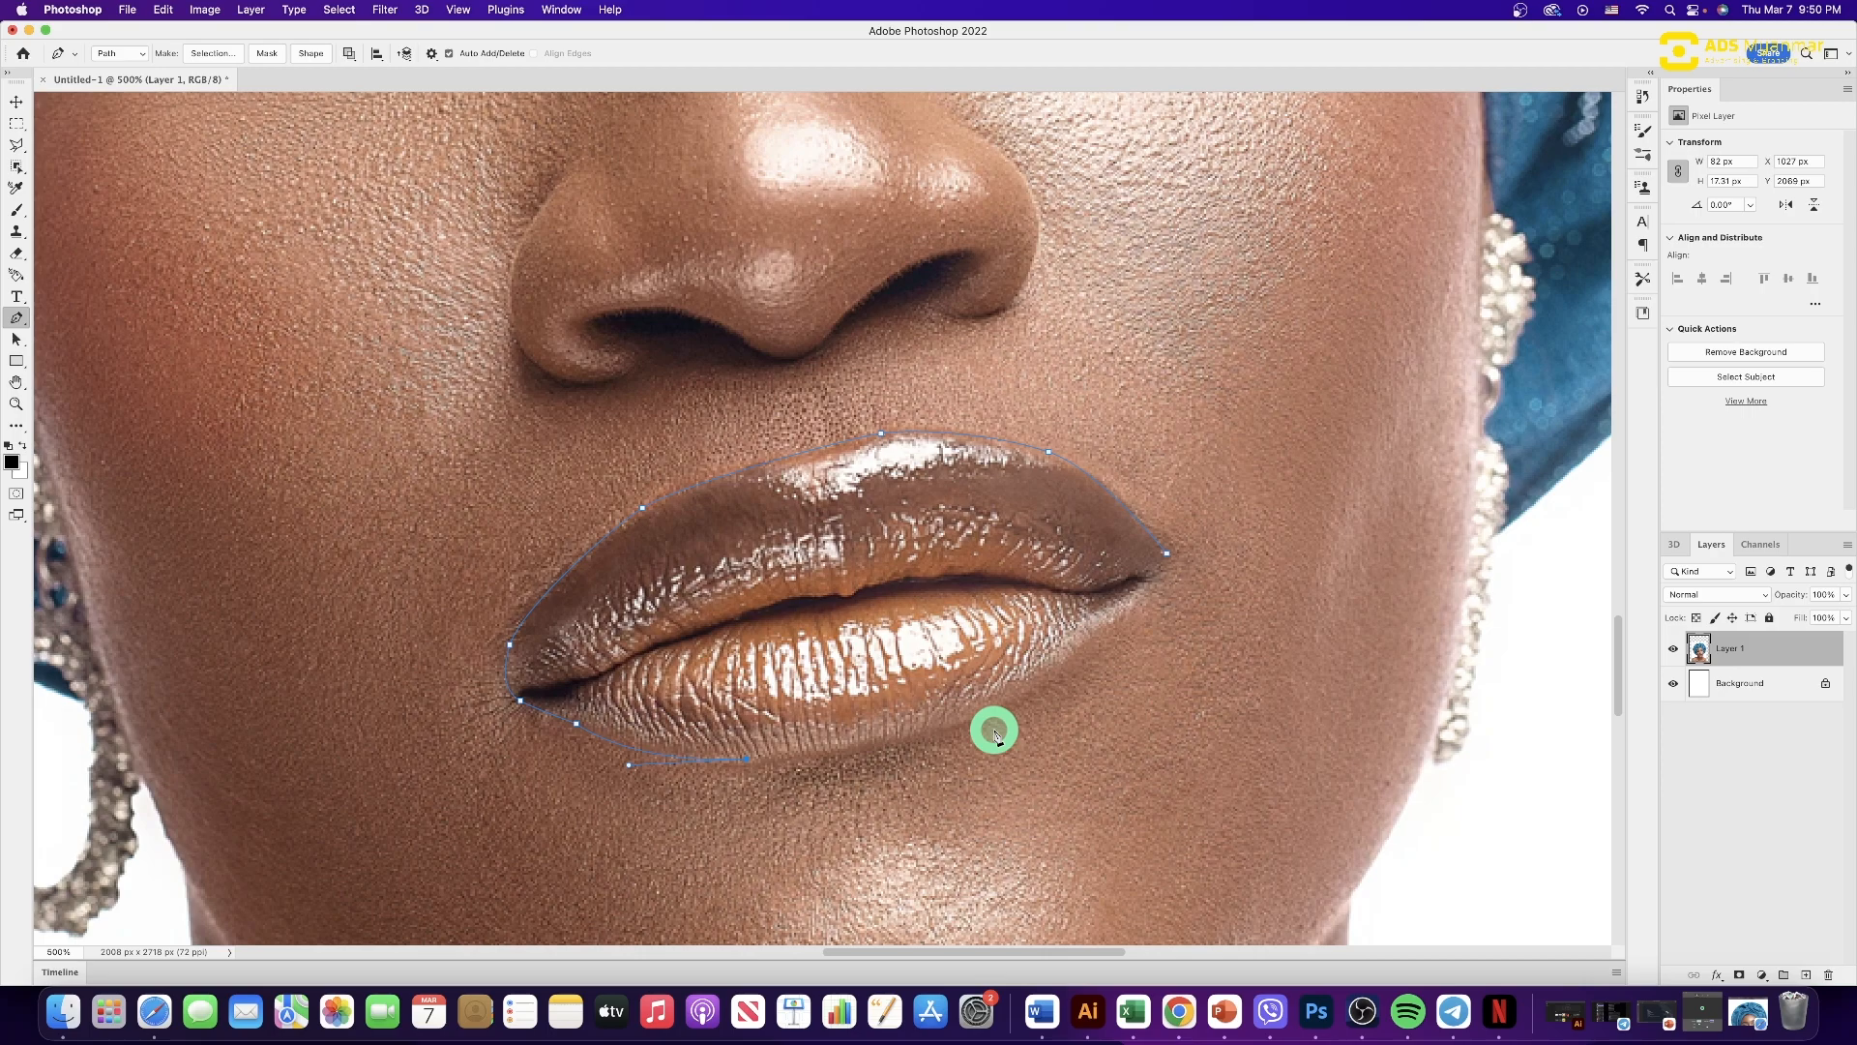
right_click(1167, 552)
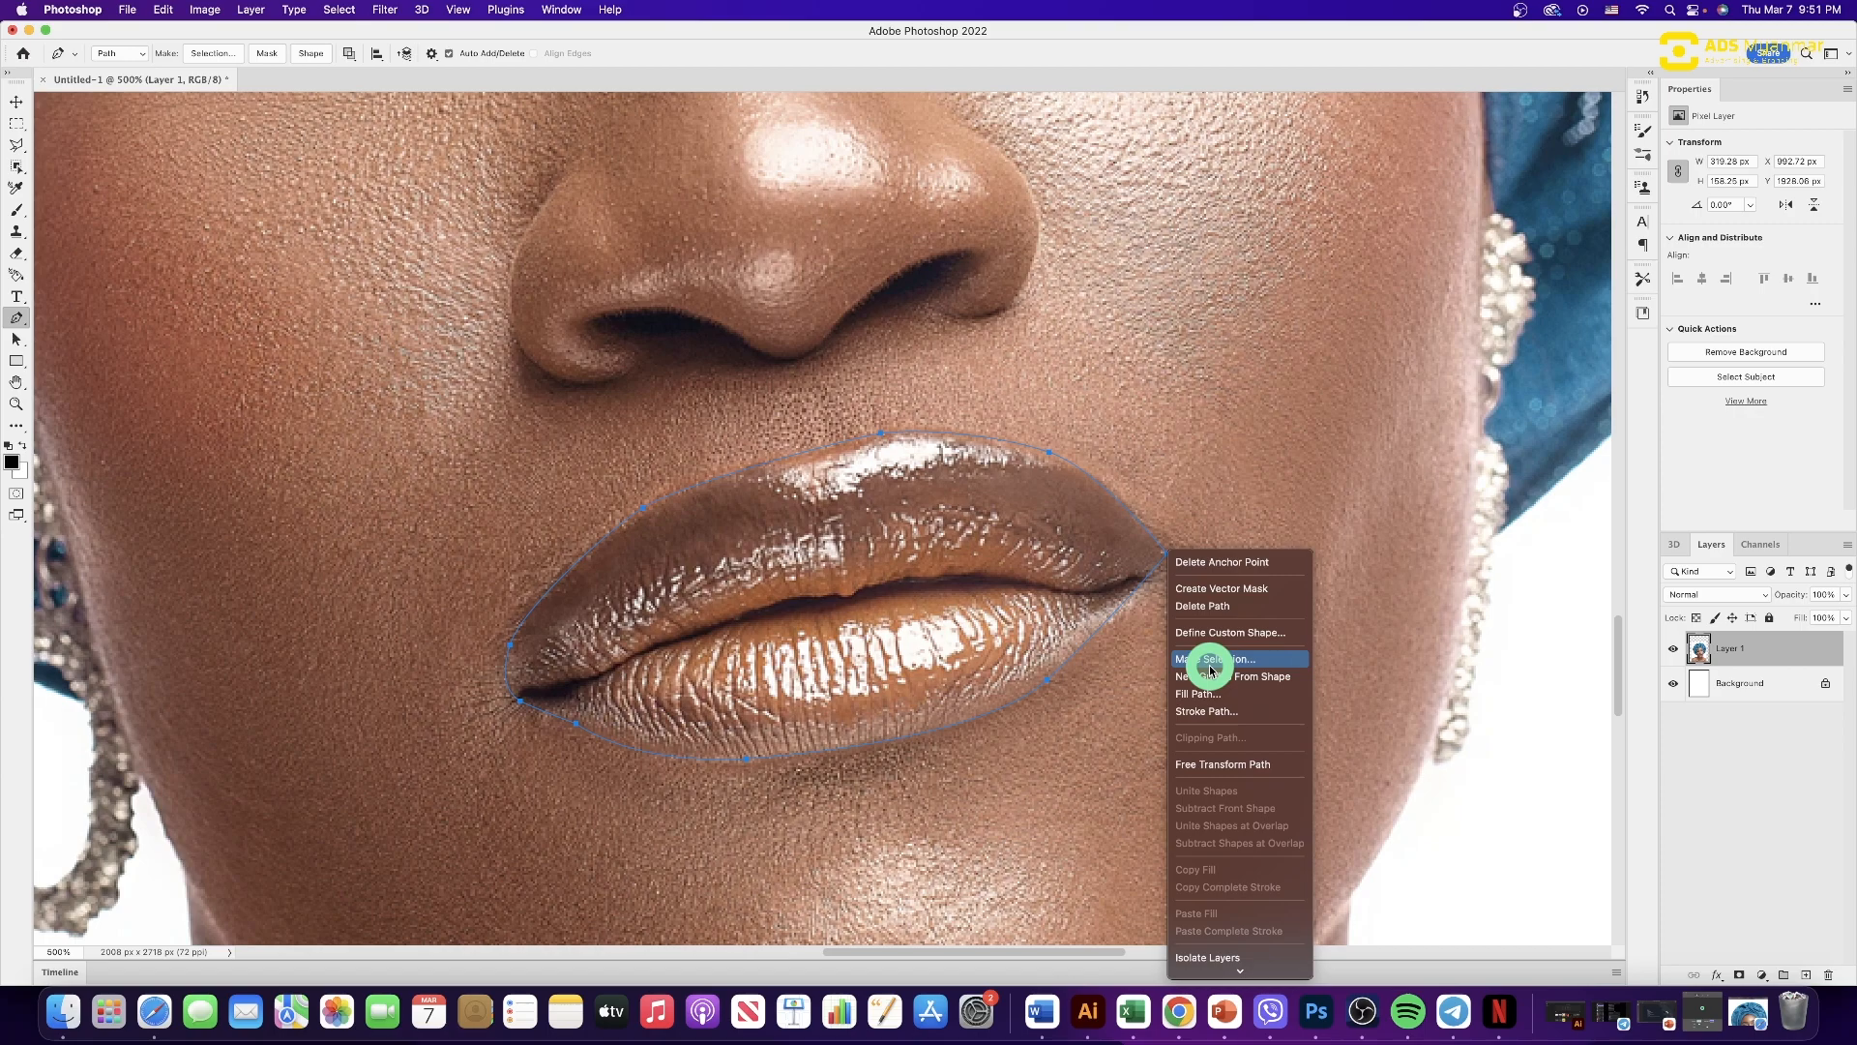
click(1210, 664)
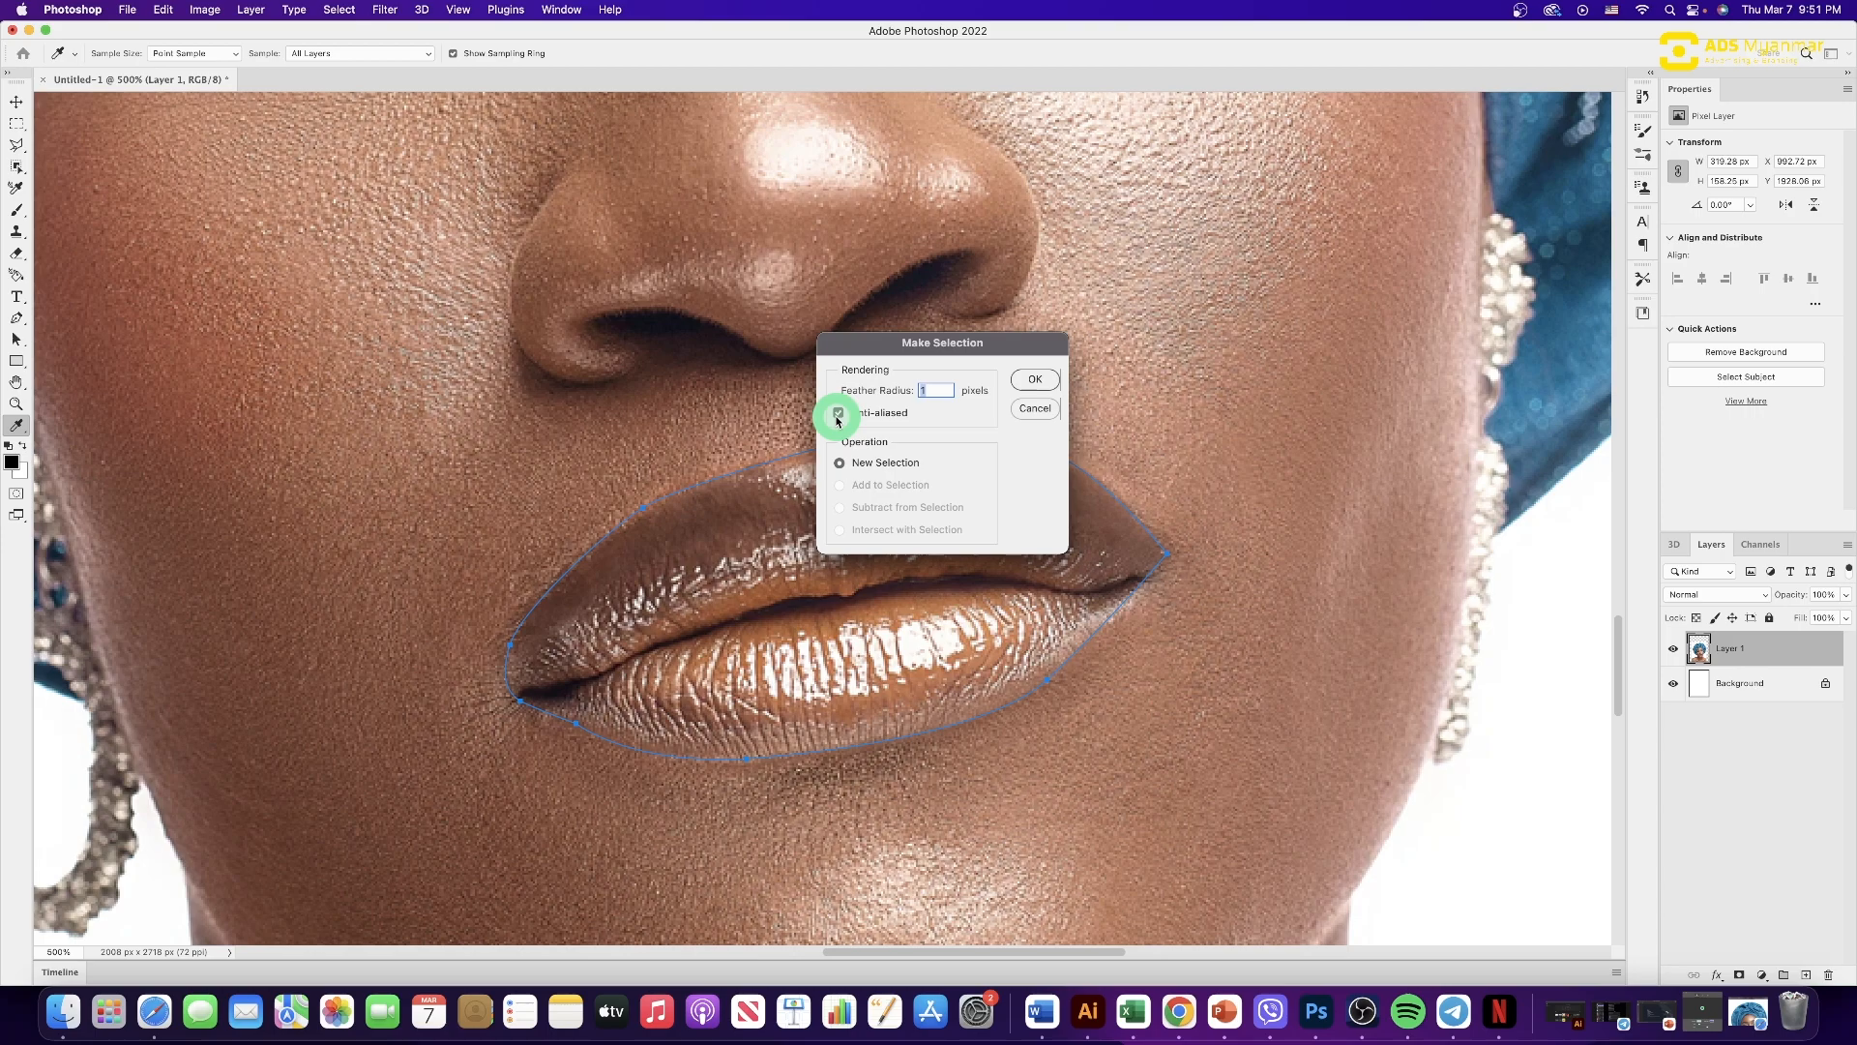
click(957, 391)
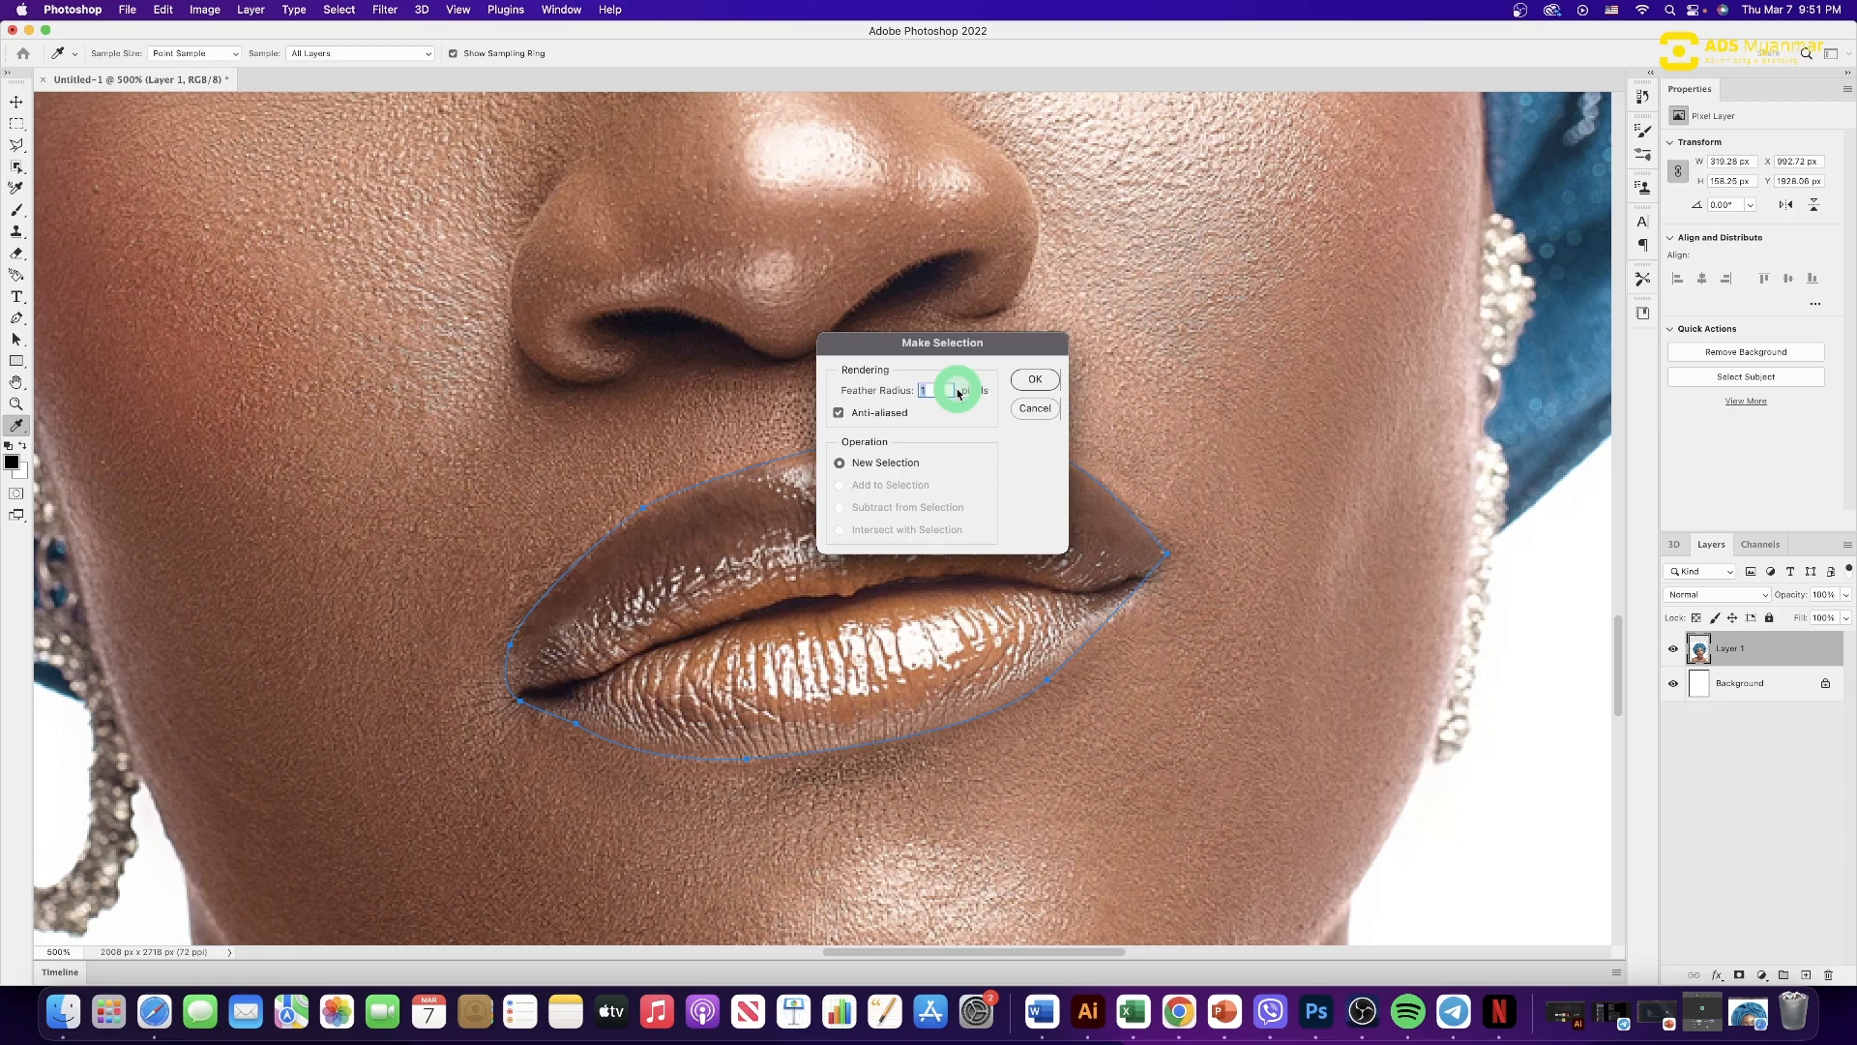
key(Return)
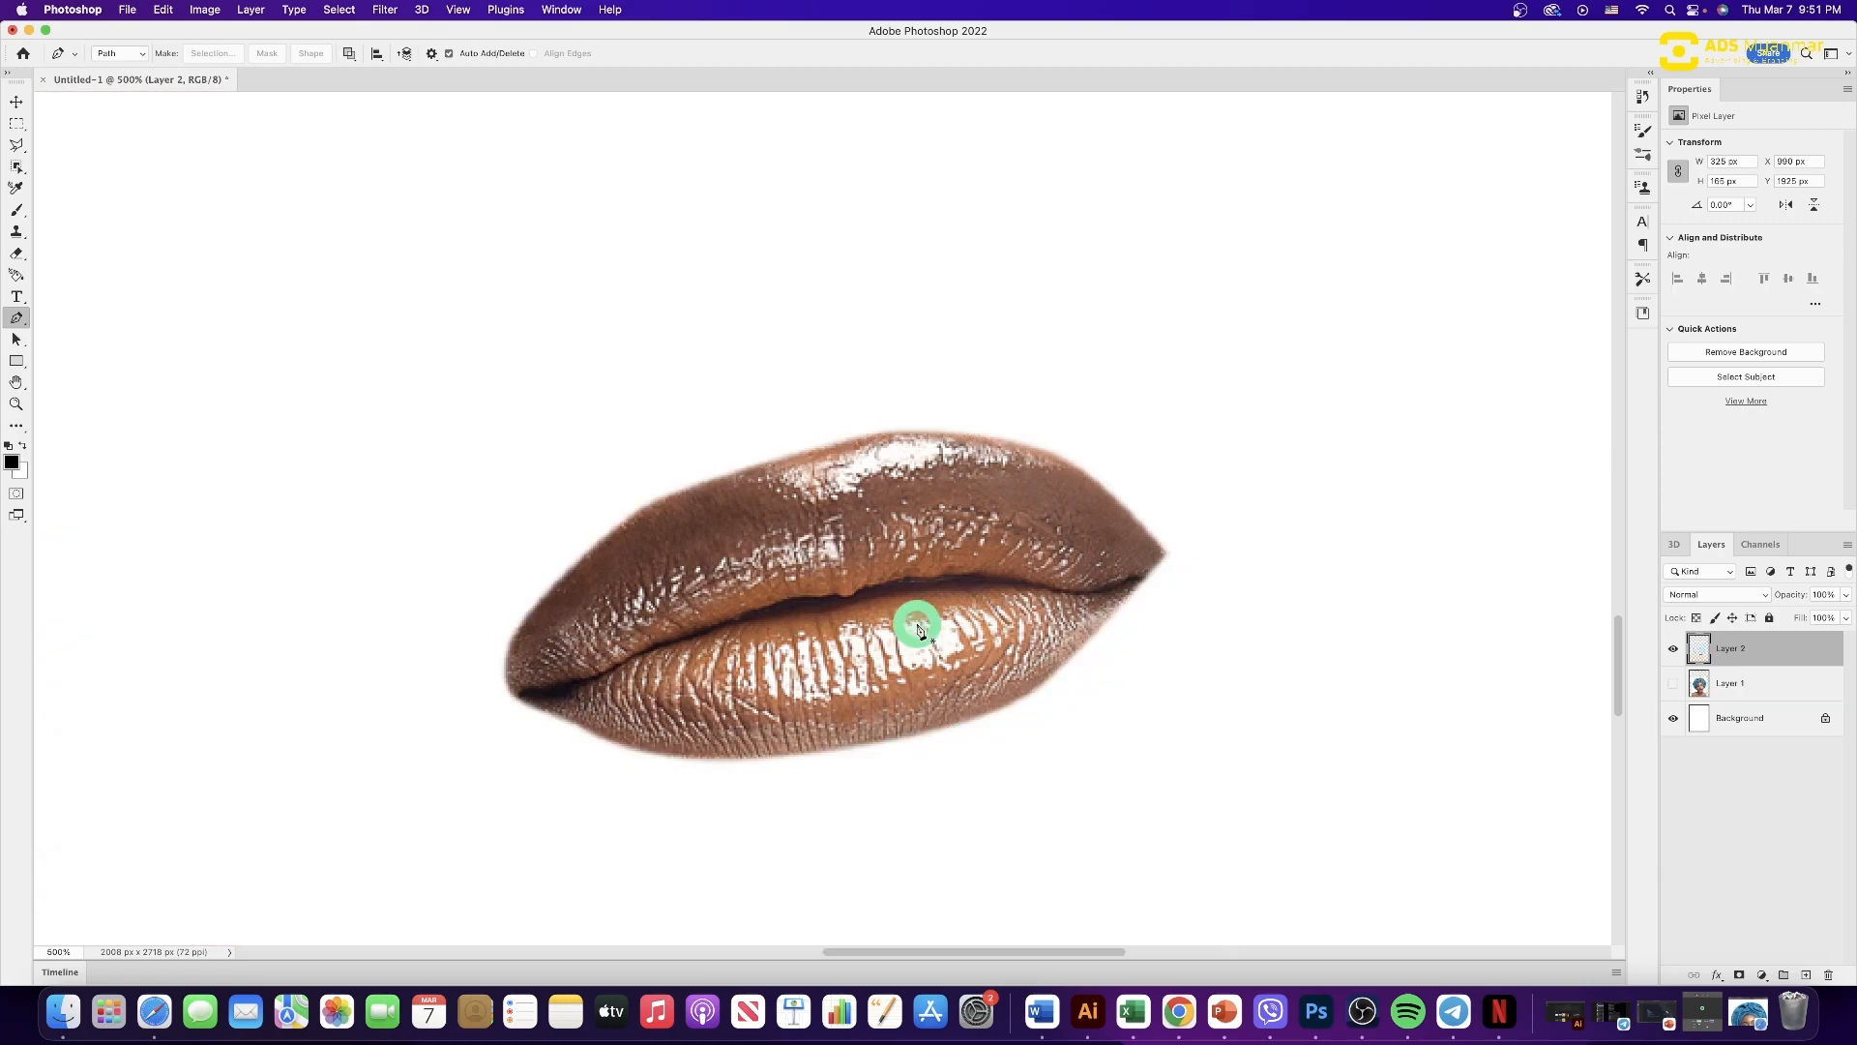
- Show the portrait layer instead of the copied lips and mask it to the lips selection, toggling the mask off and on
click(1673, 648)
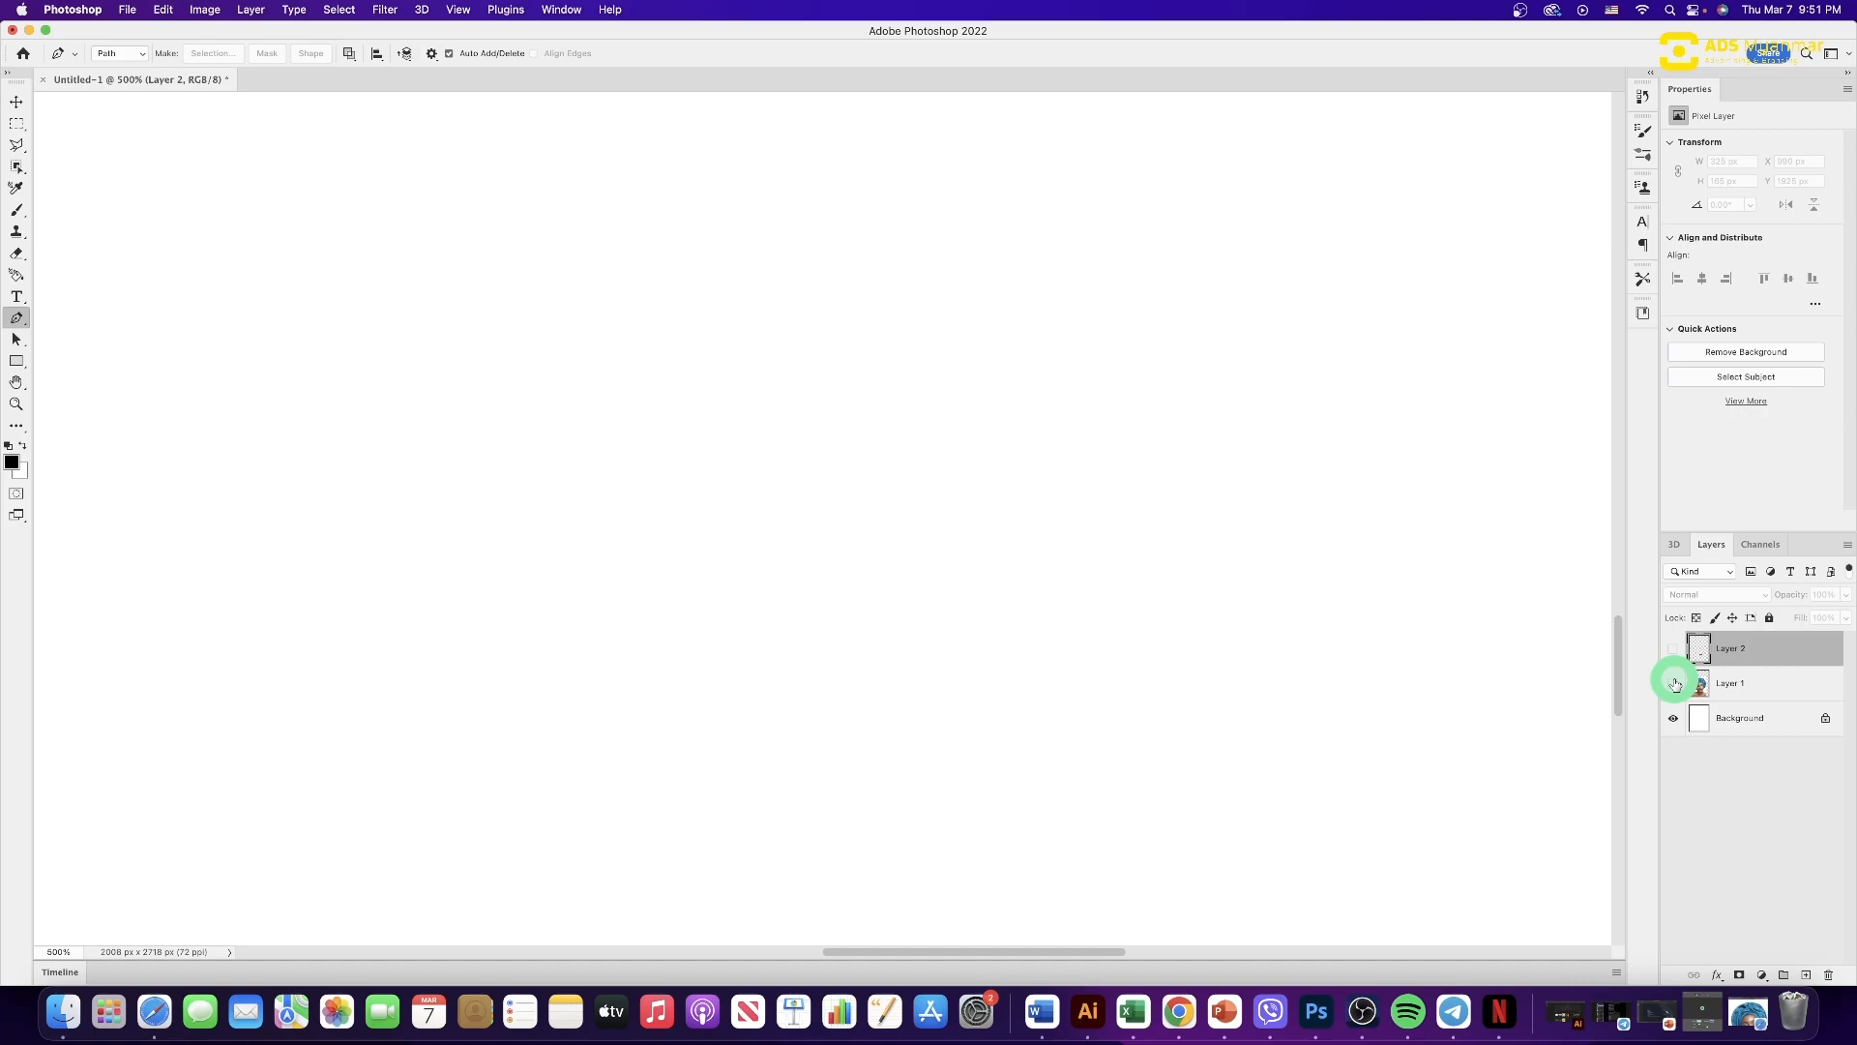
click(1676, 684)
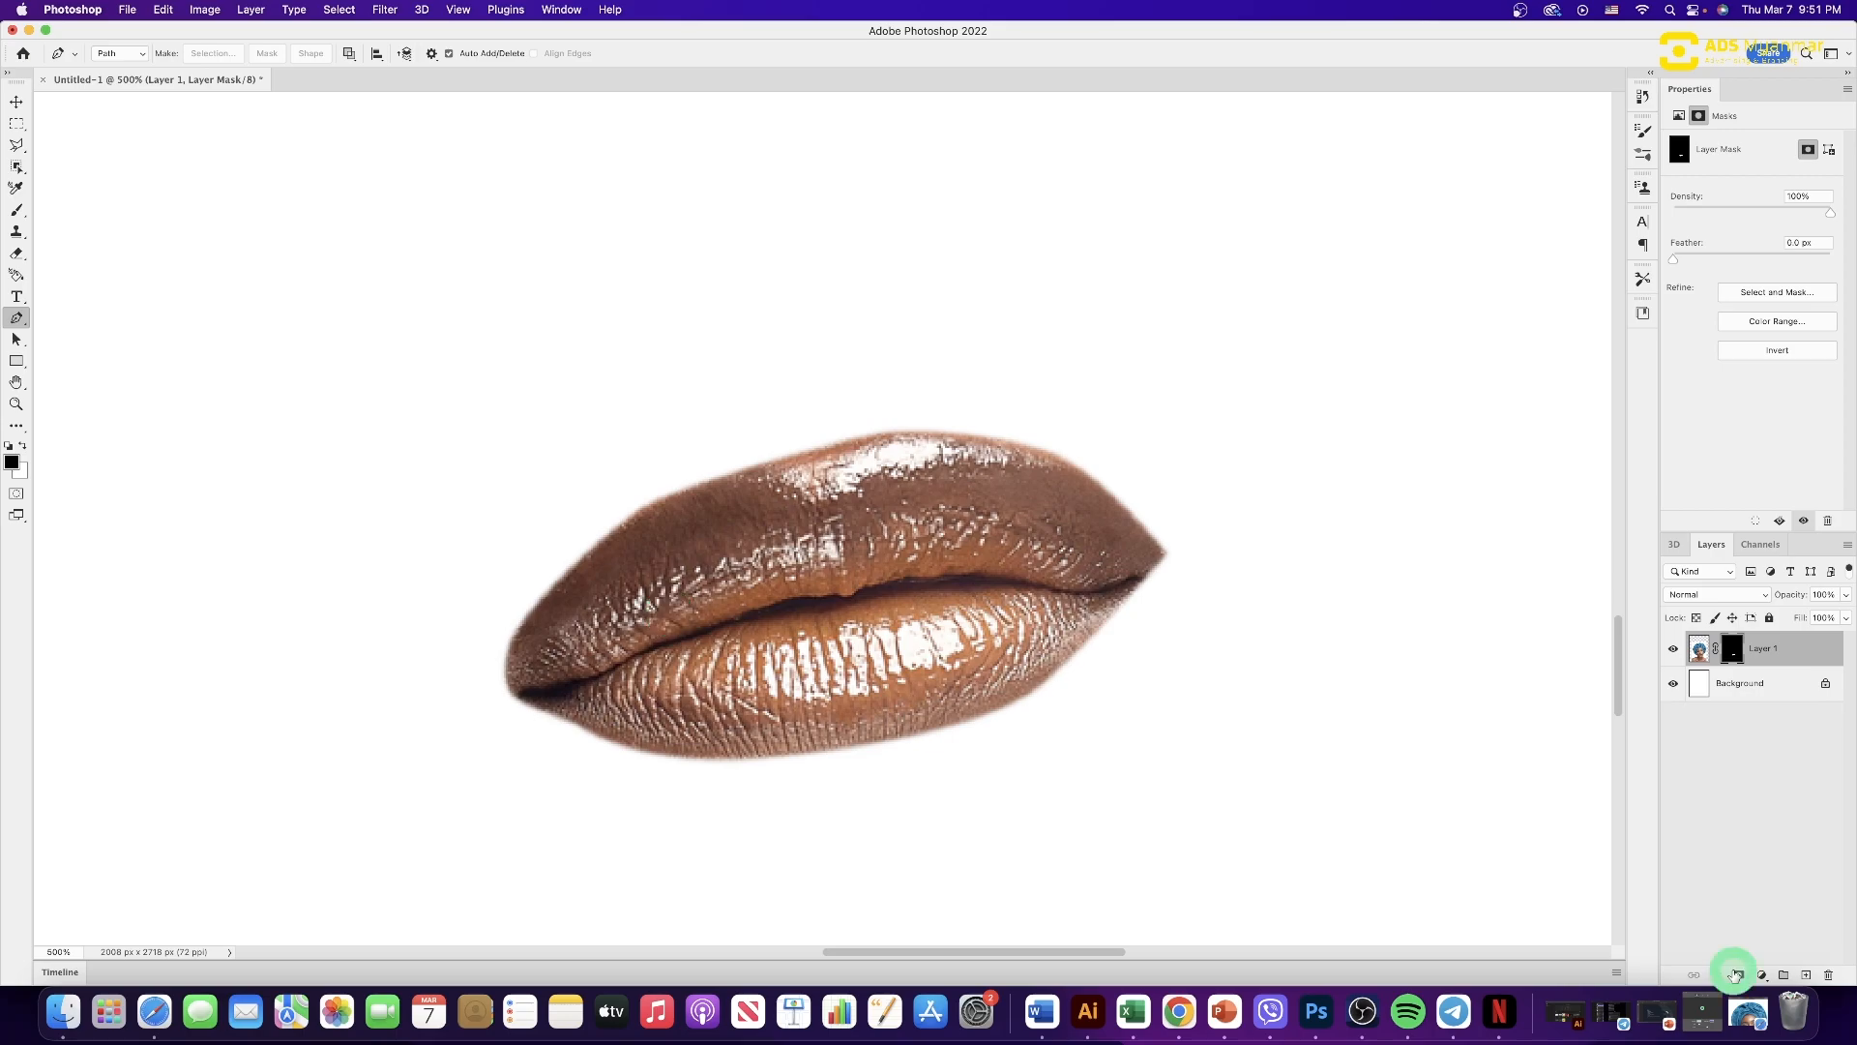
click(948, 469)
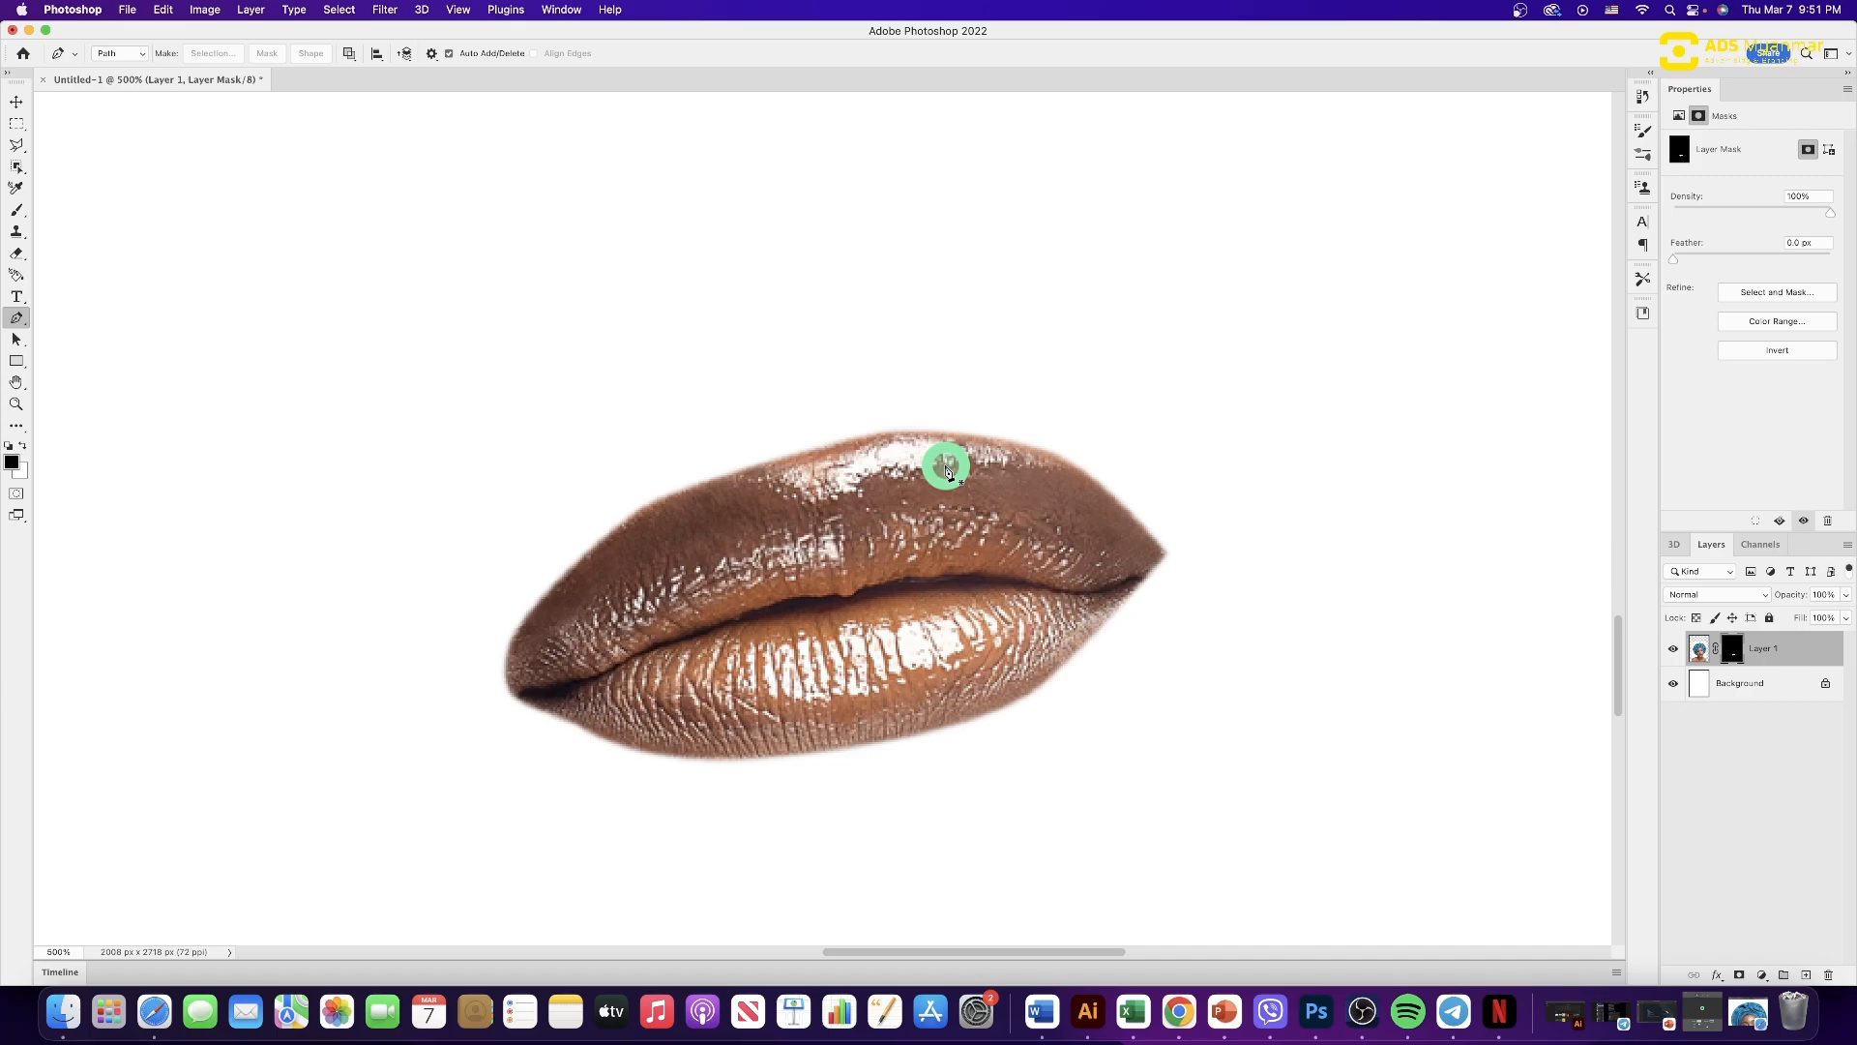
shift+click(1728, 656)
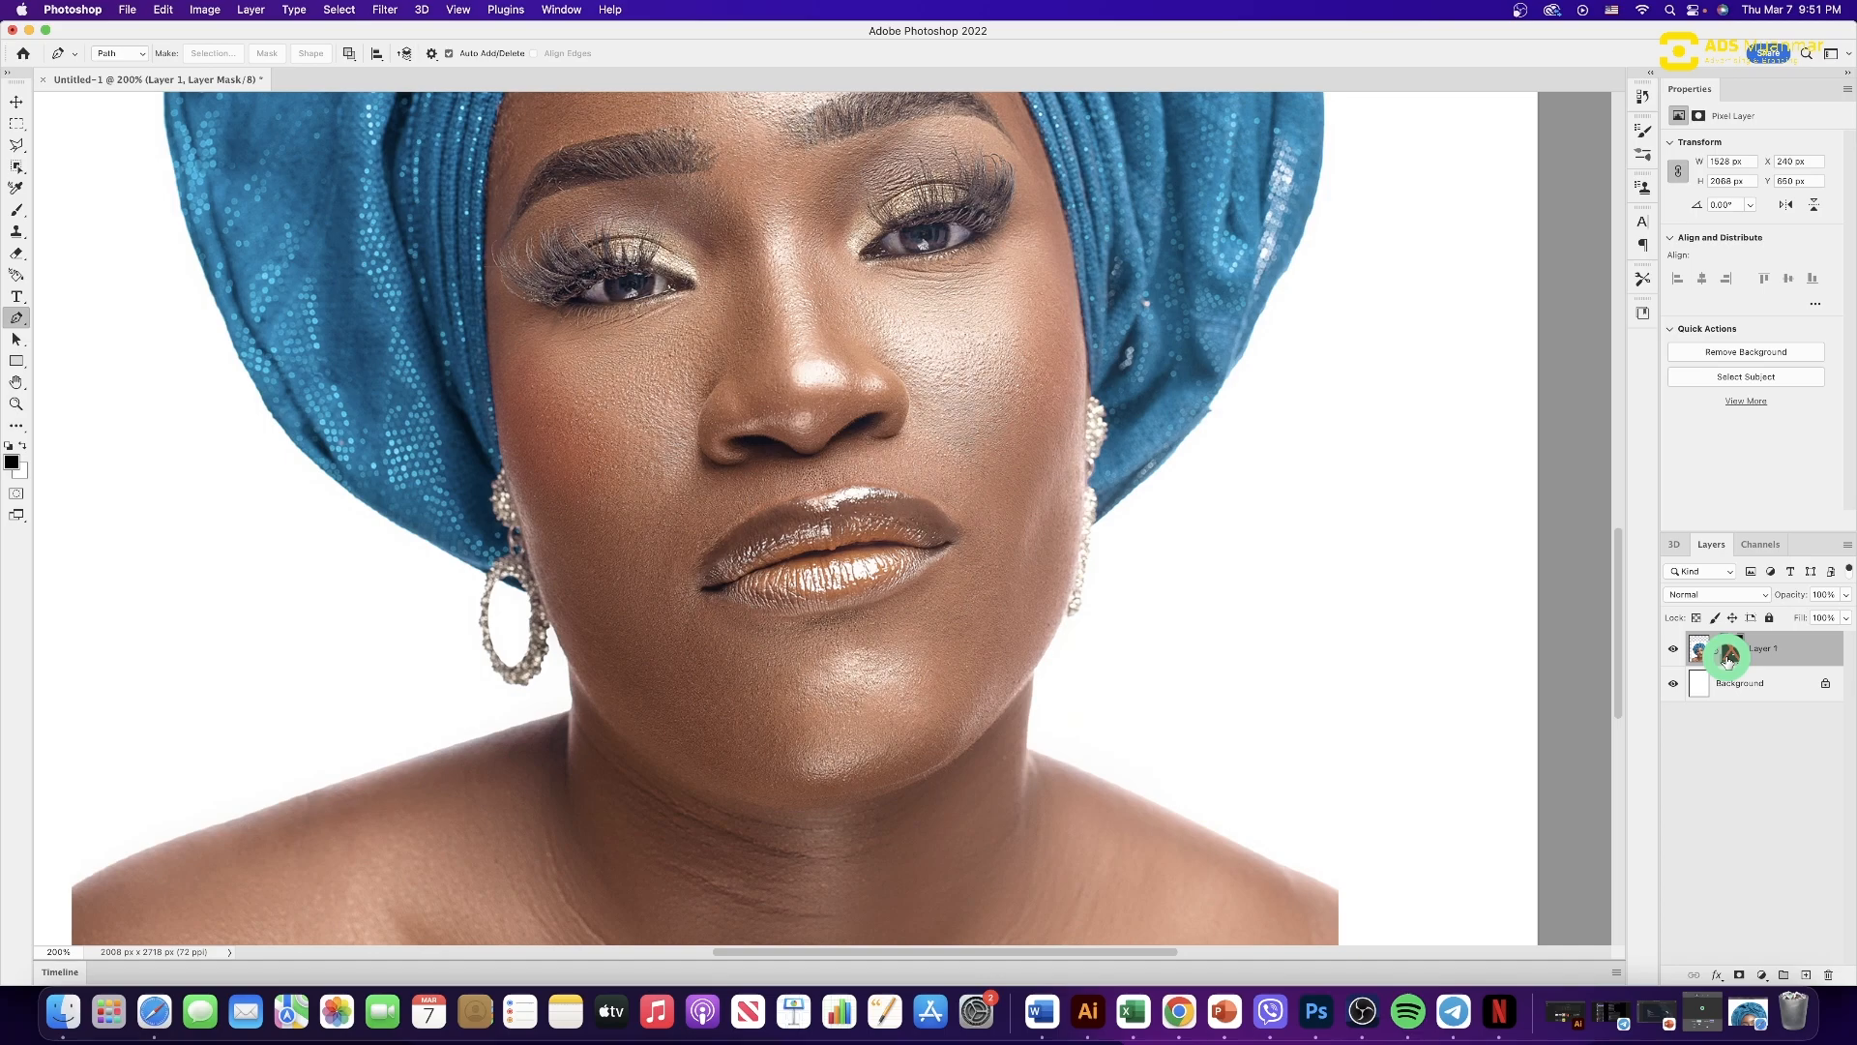
shift+click(1729, 656)
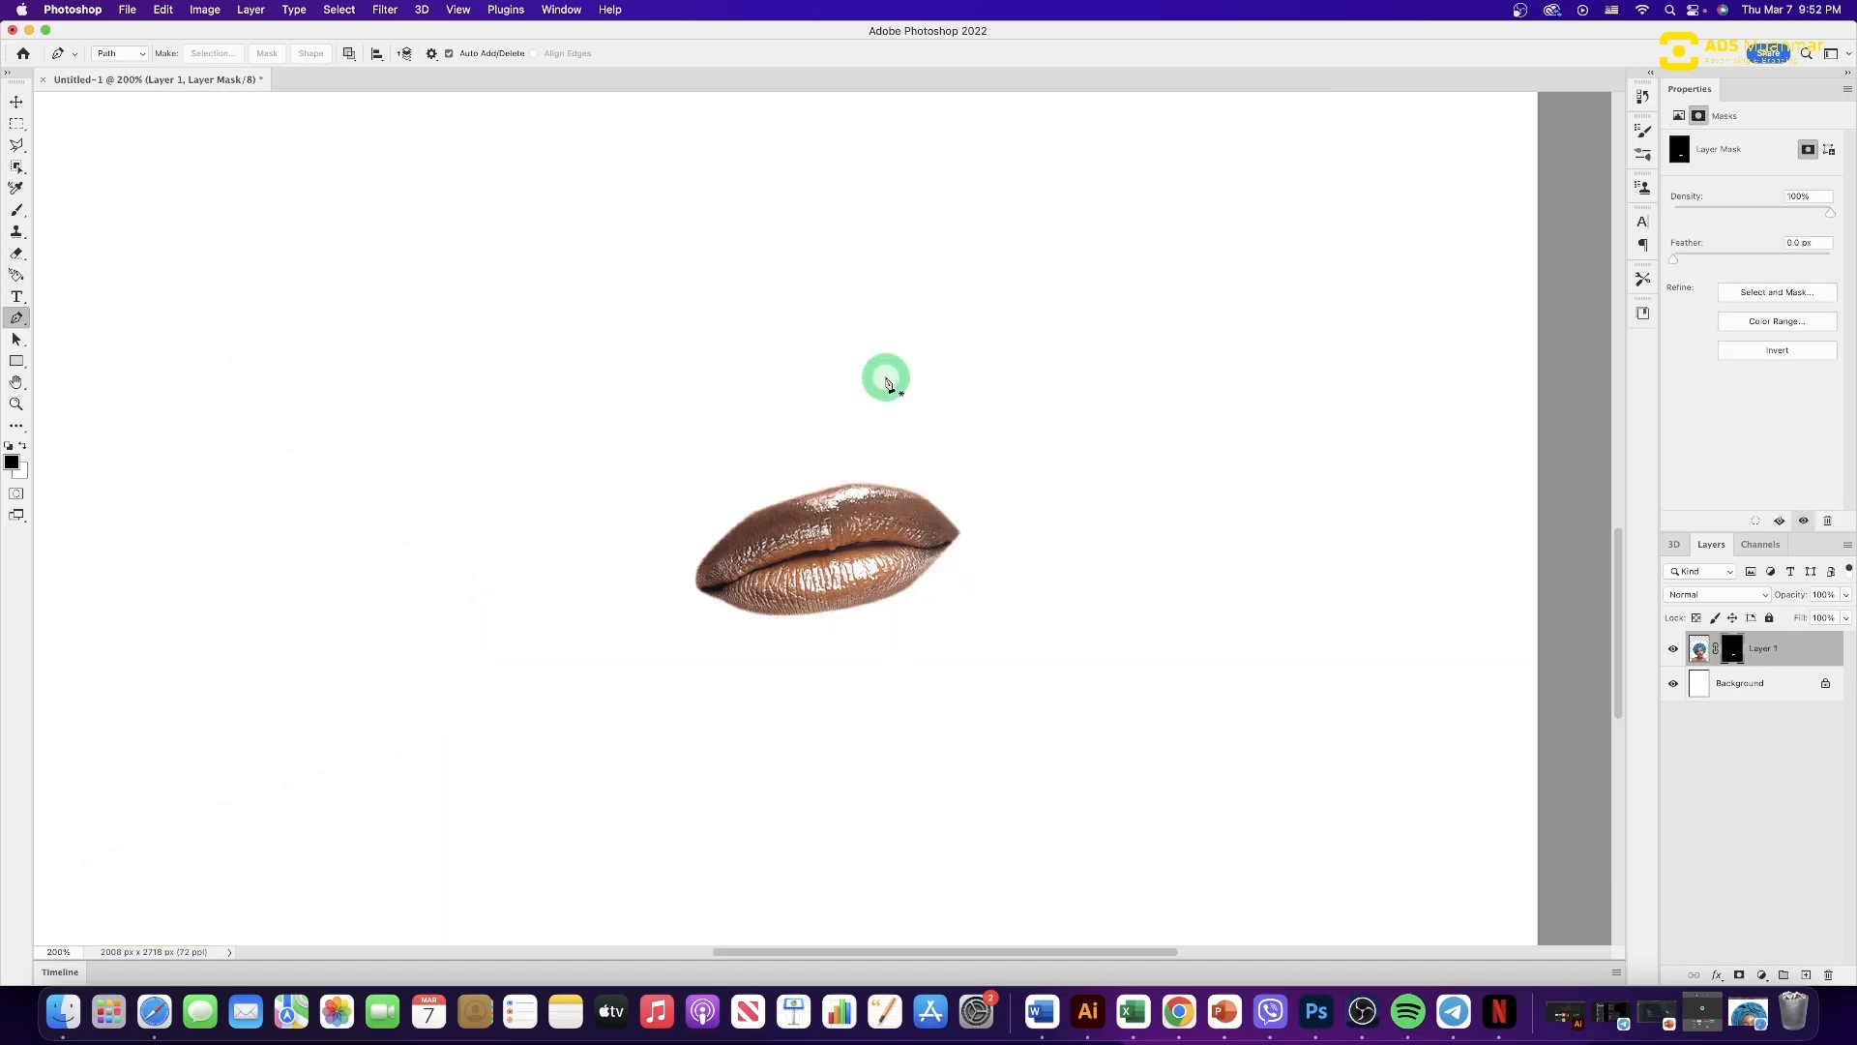
- Try revealing the nose by painting white on the lips mask, undo the brush strokes, and remove the mask
drag(740, 288, 827, 420)
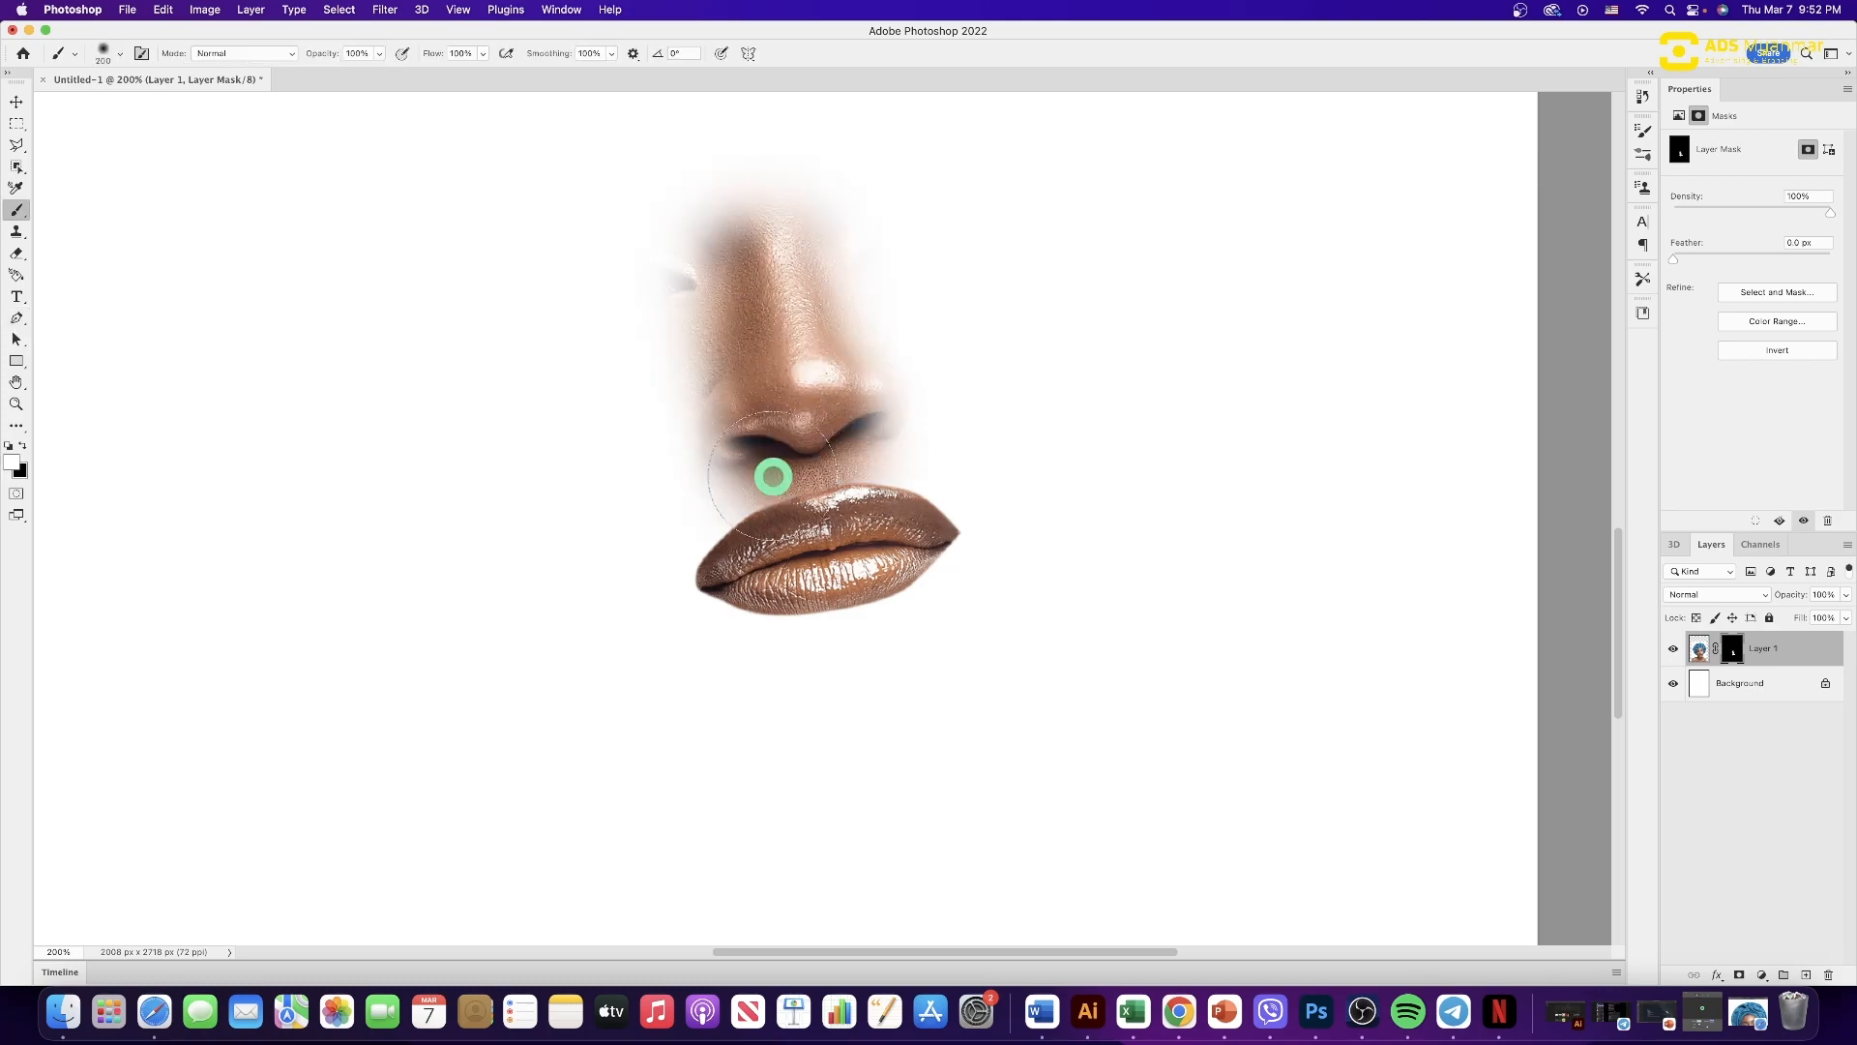
key(super+z)
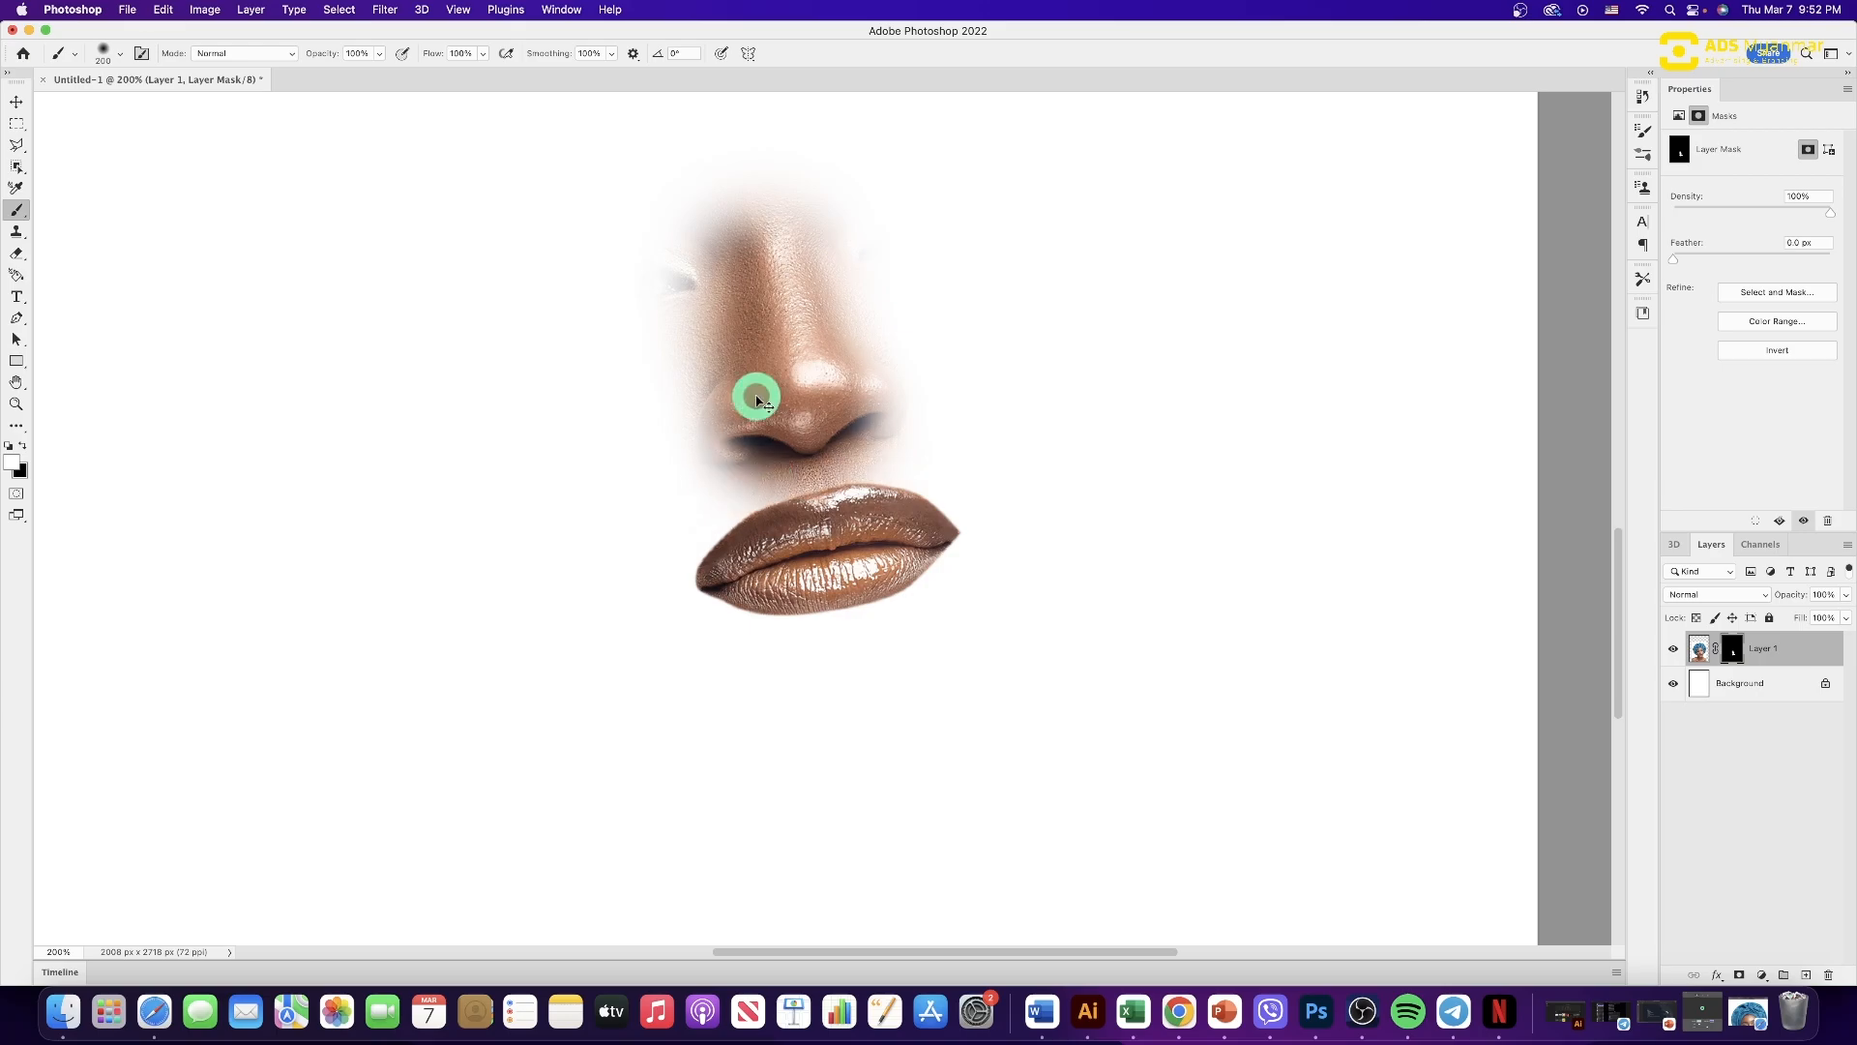
key(super+z)
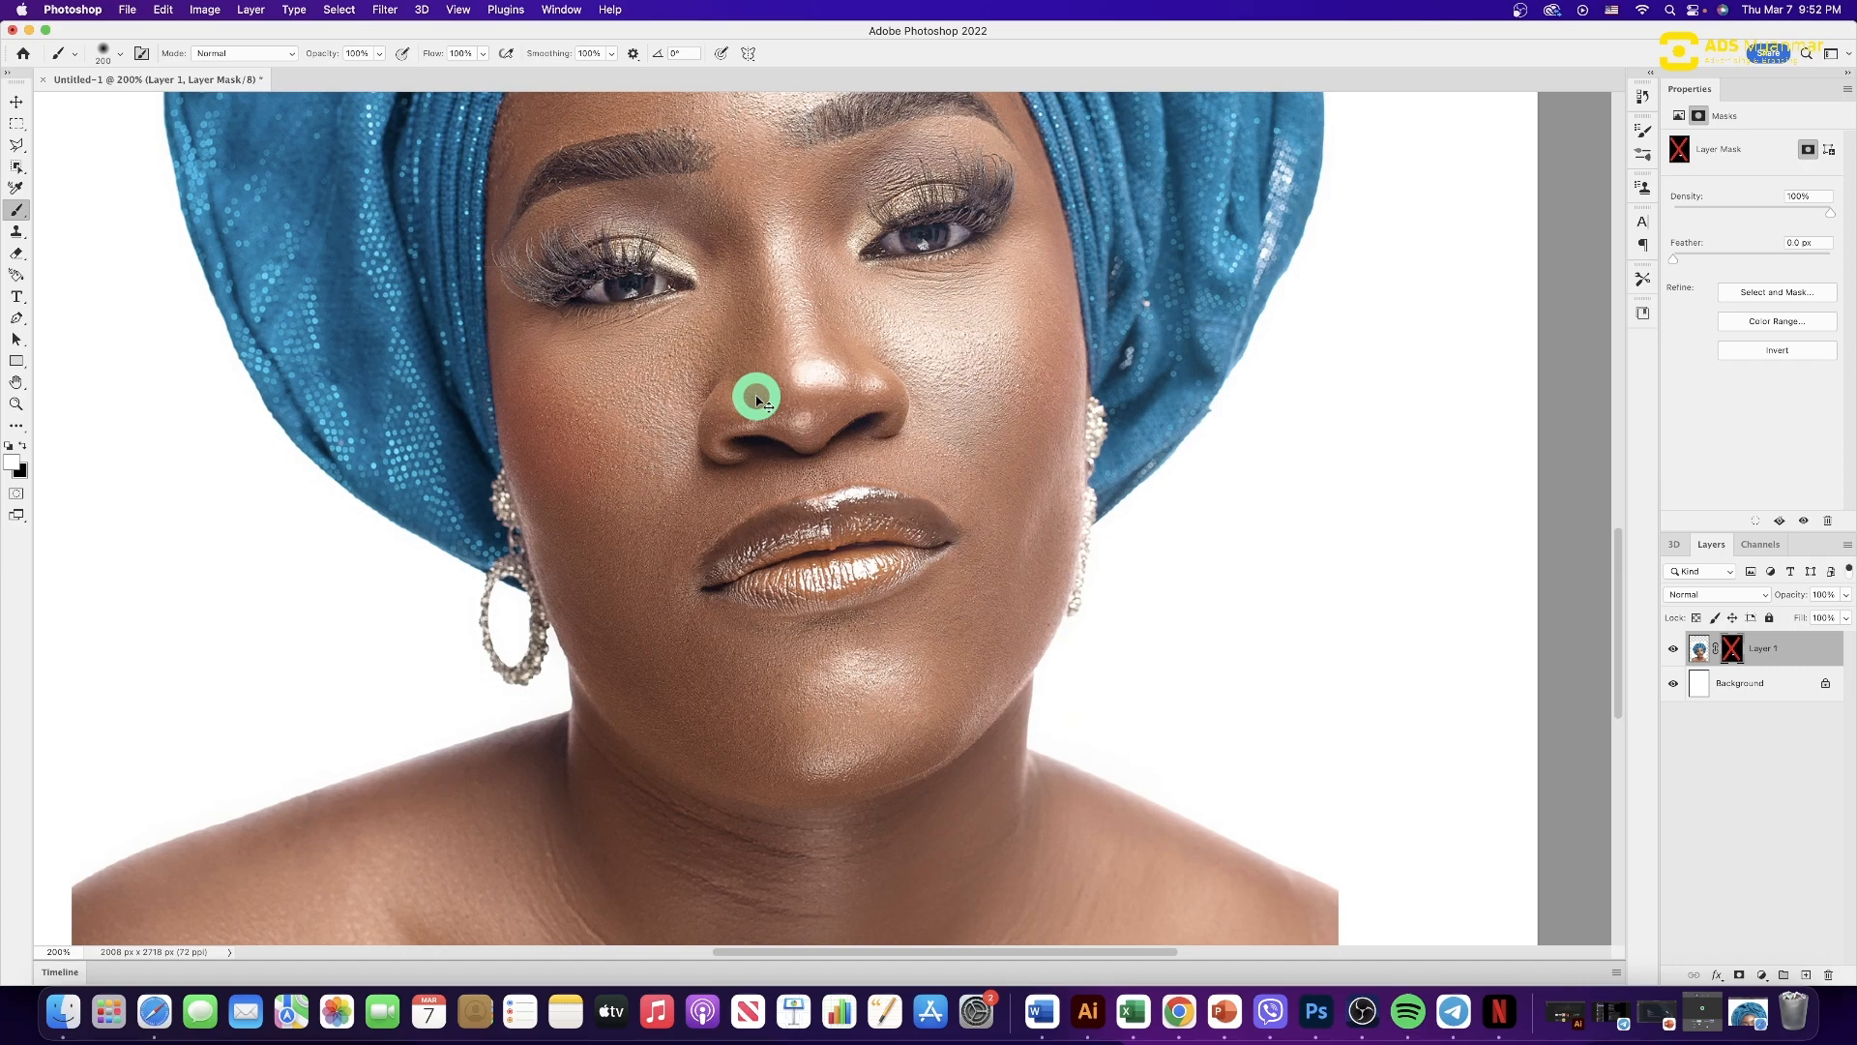
key(super+shift+z)
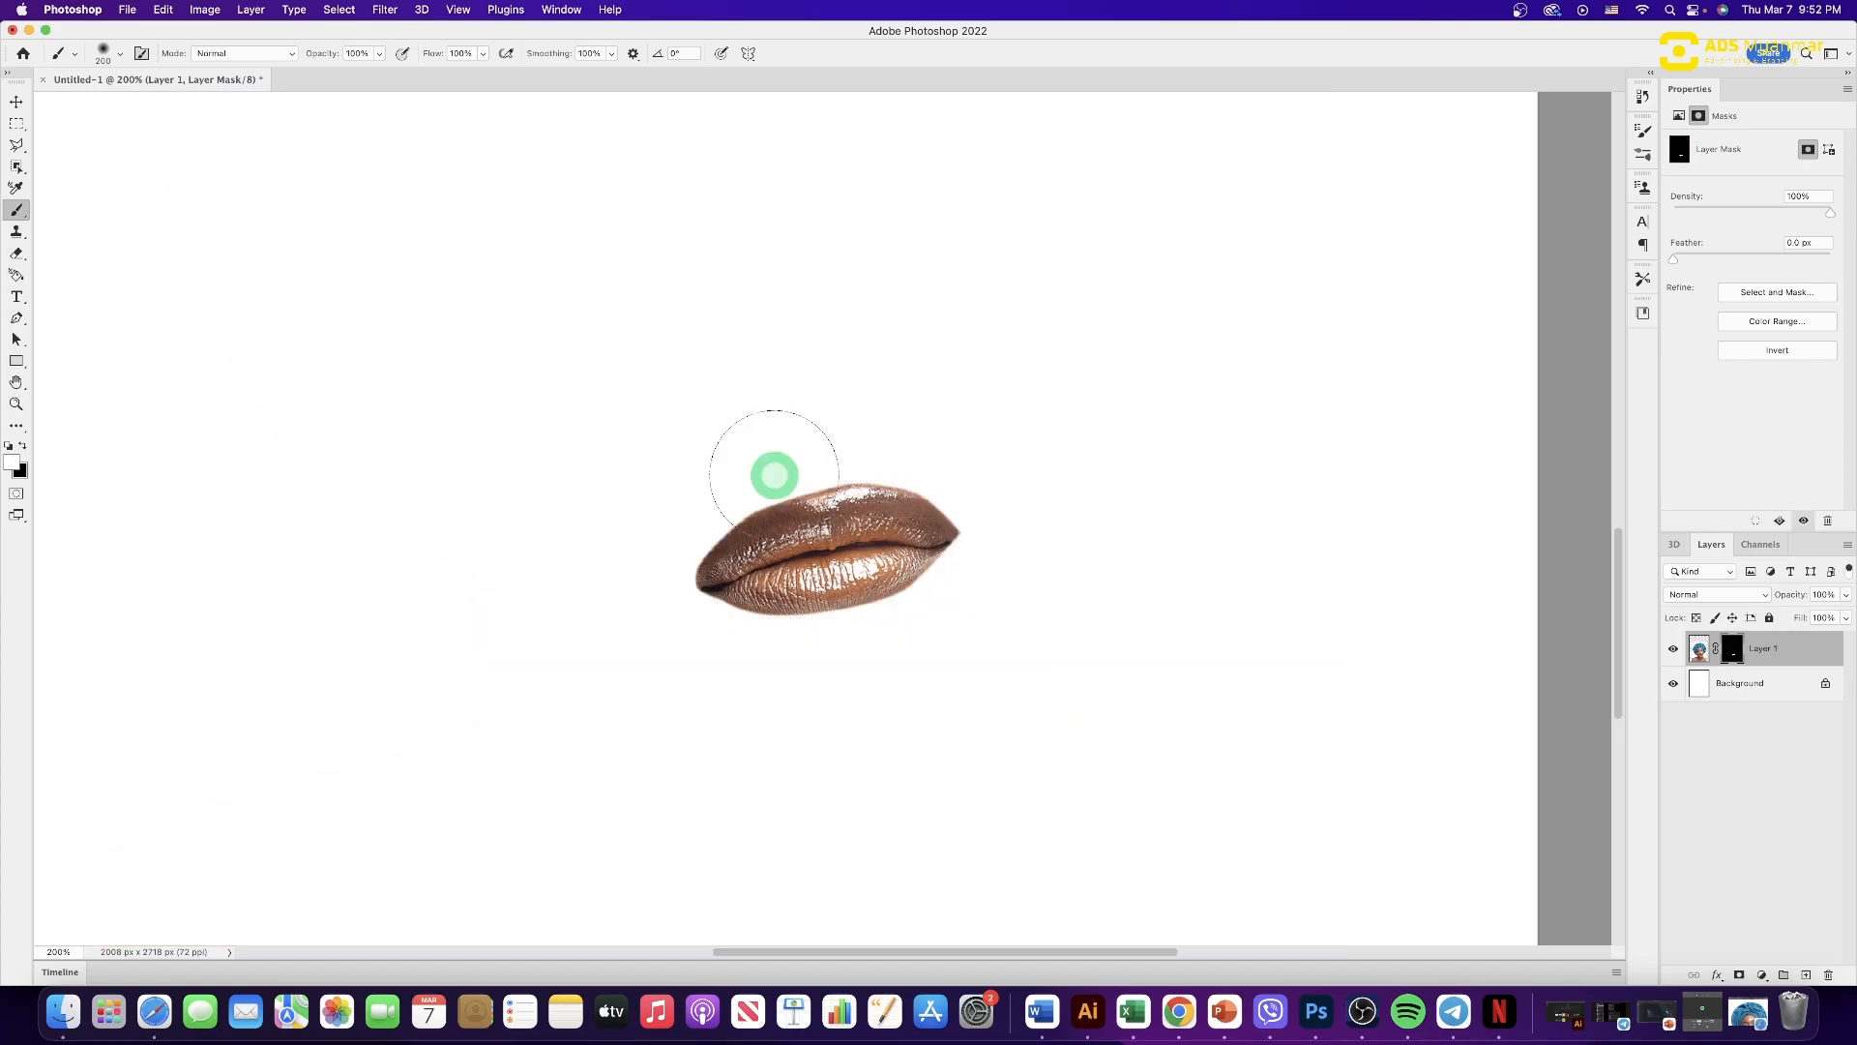
right_click(1736, 651)
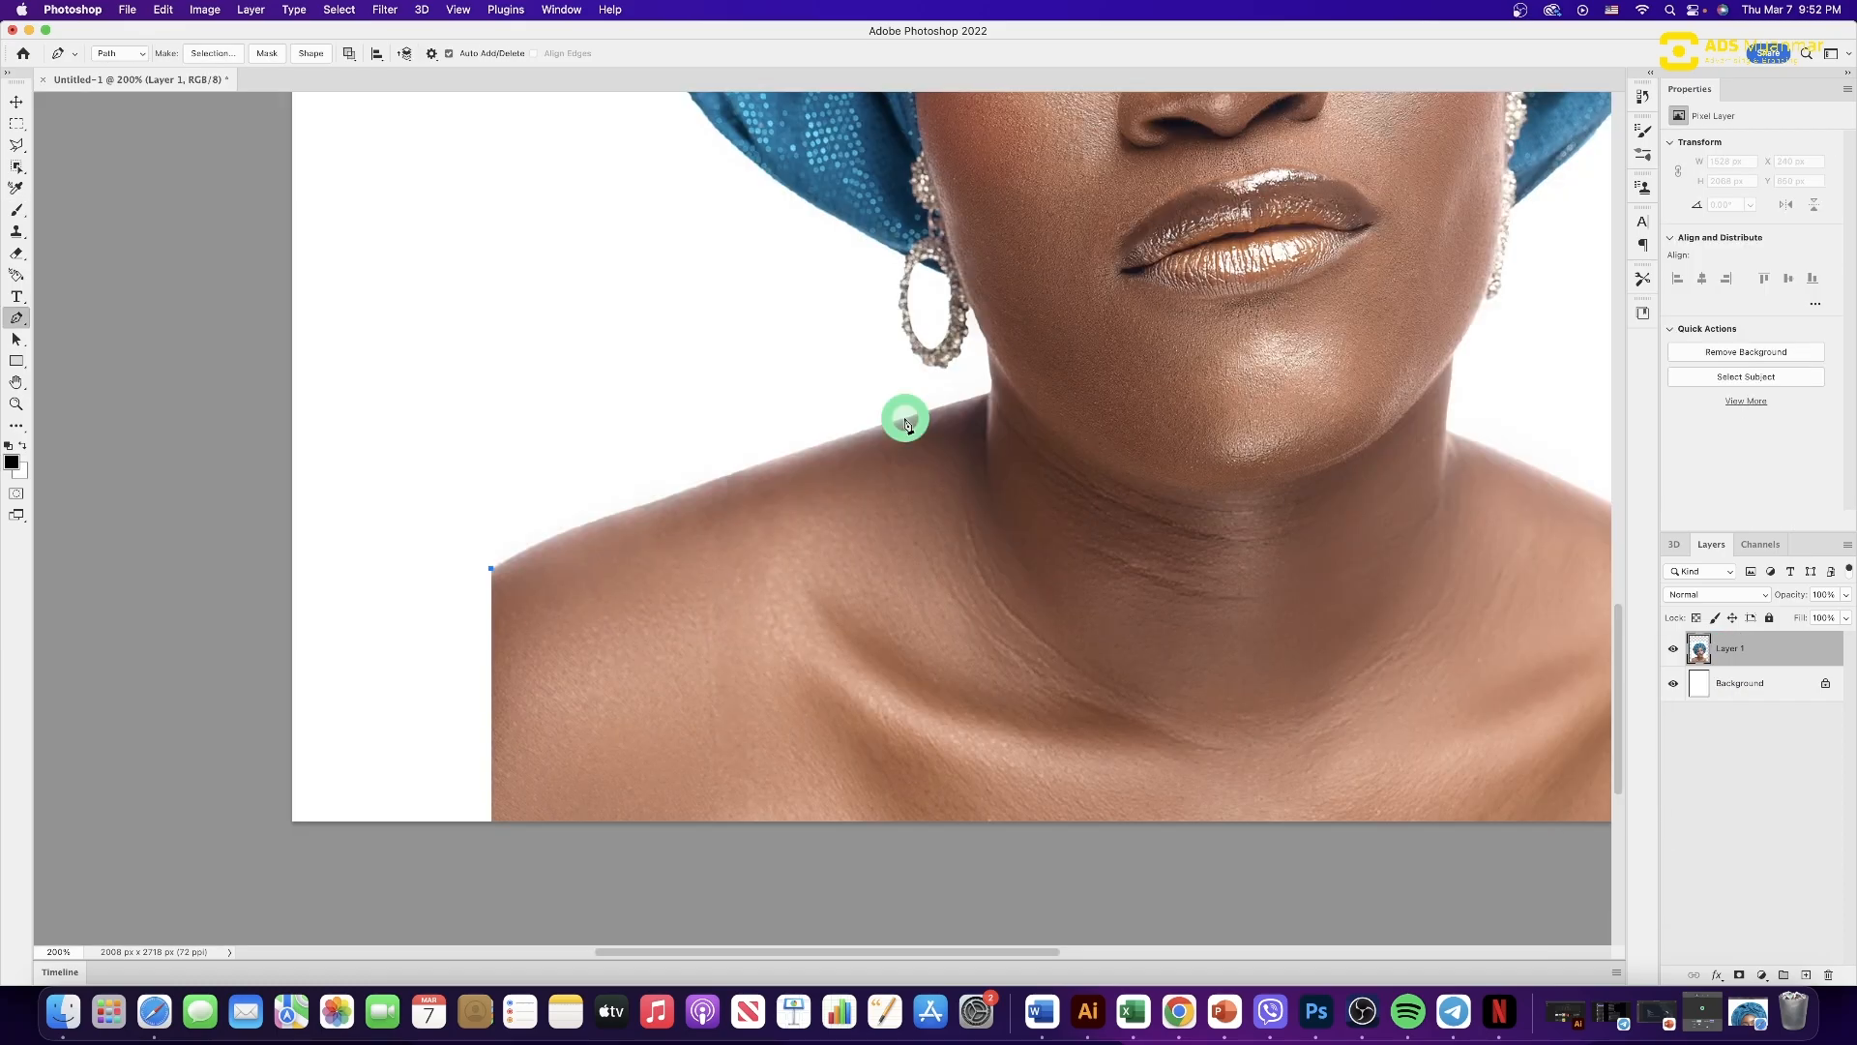
- Trace a closed Pen path around the shoulders, earring and headwrap, and convert it to a new selection with 1-pixel feather
drag(906, 417, 980, 407)
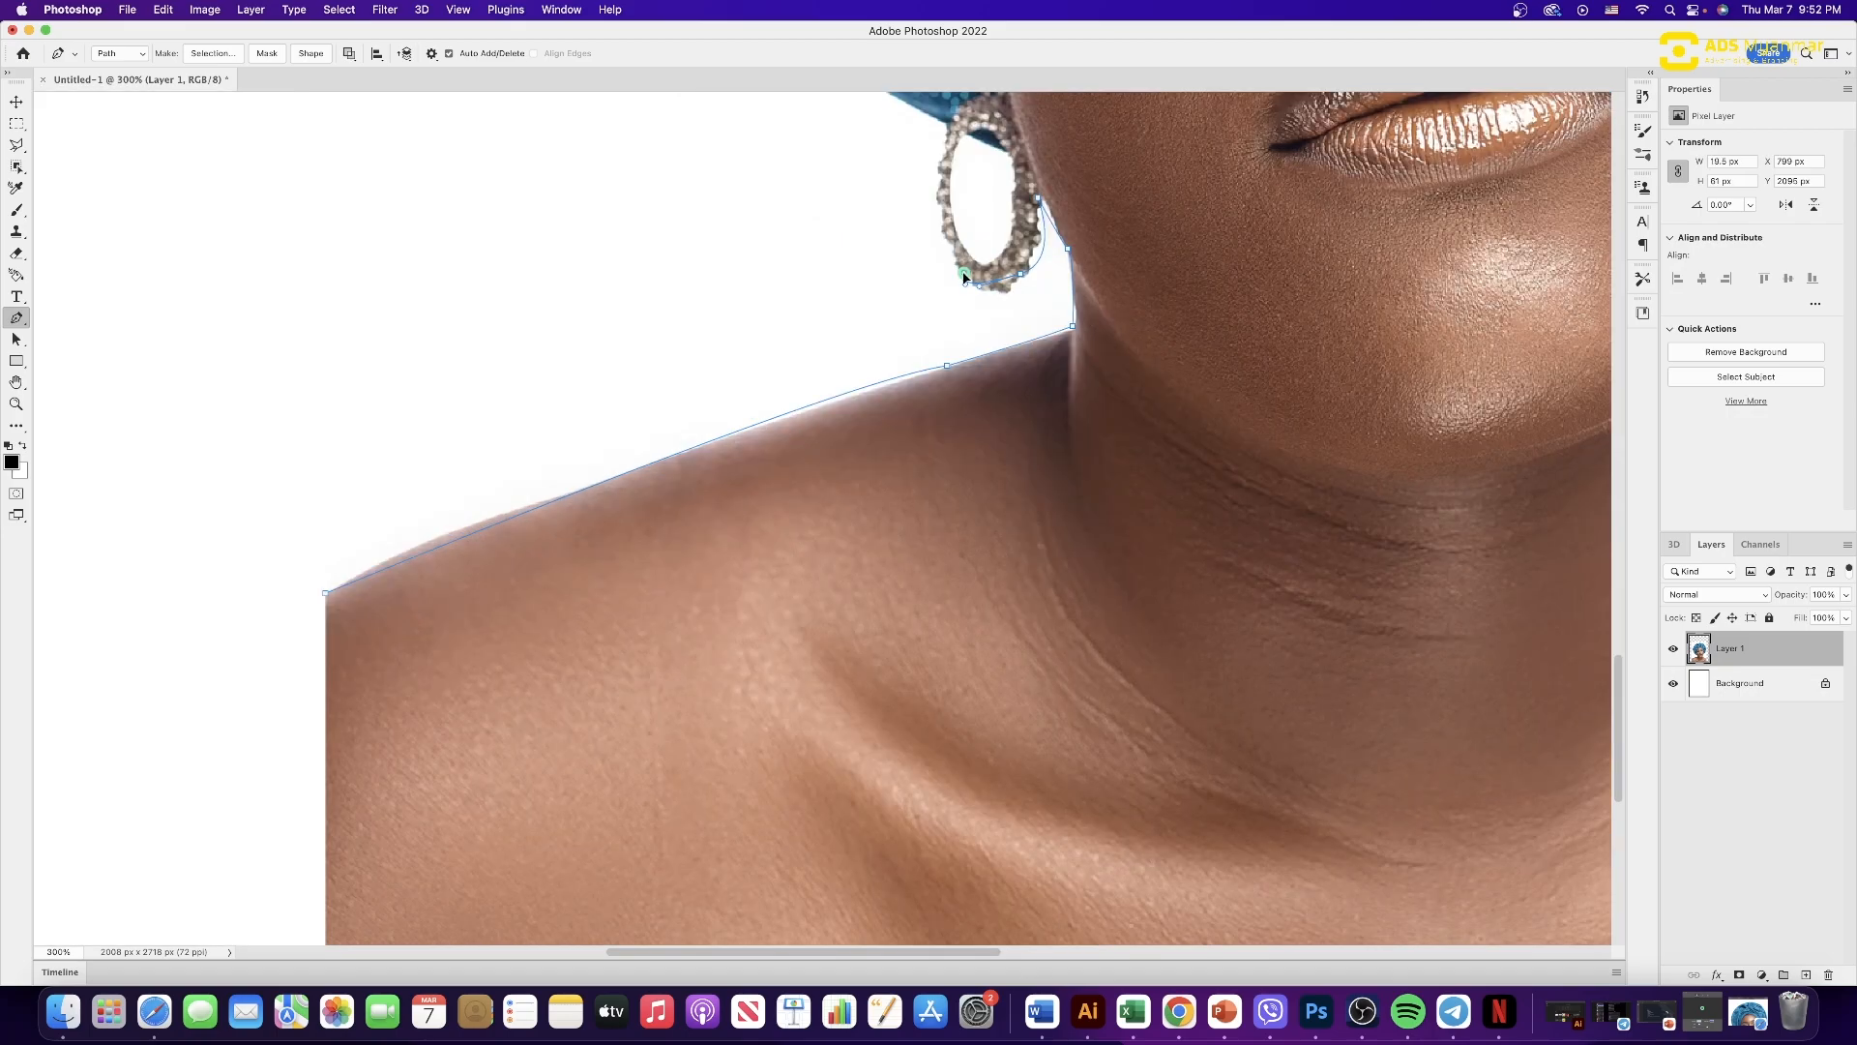
scroll(964, 276, up, 10)
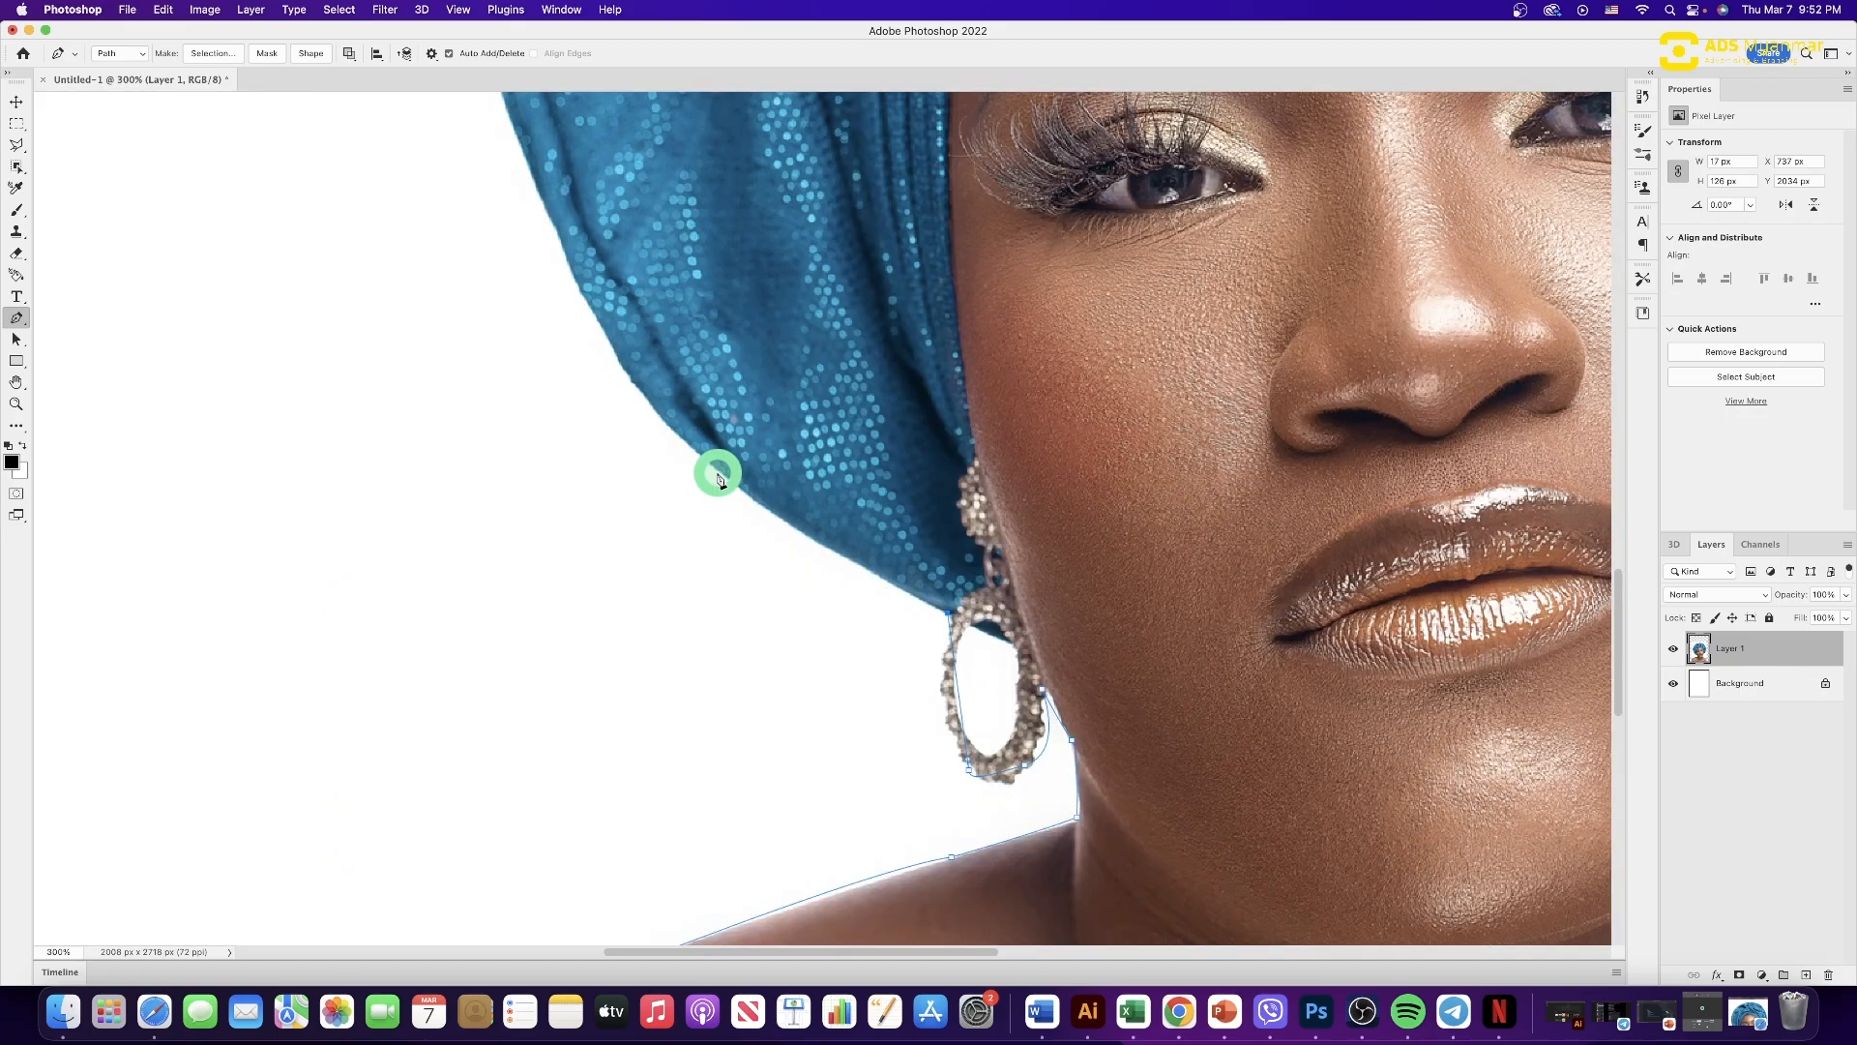
drag(716, 473, 636, 397)
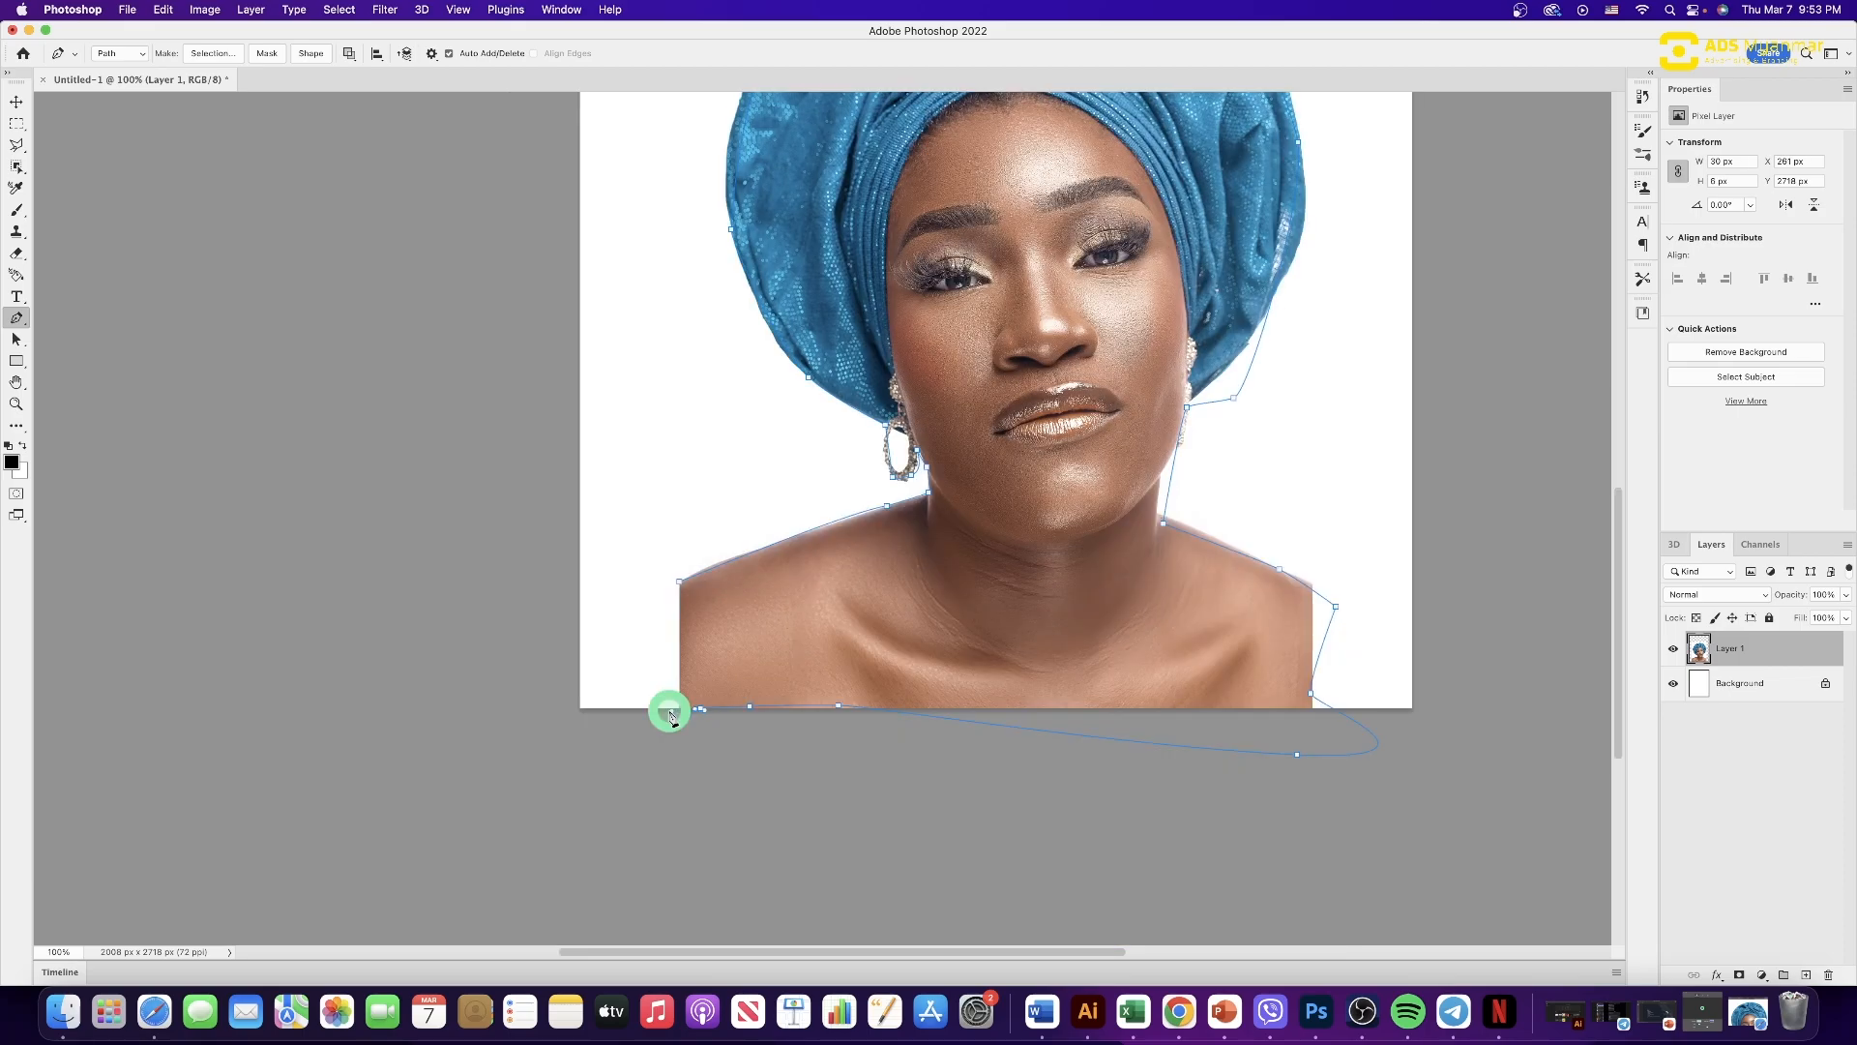
click(680, 581)
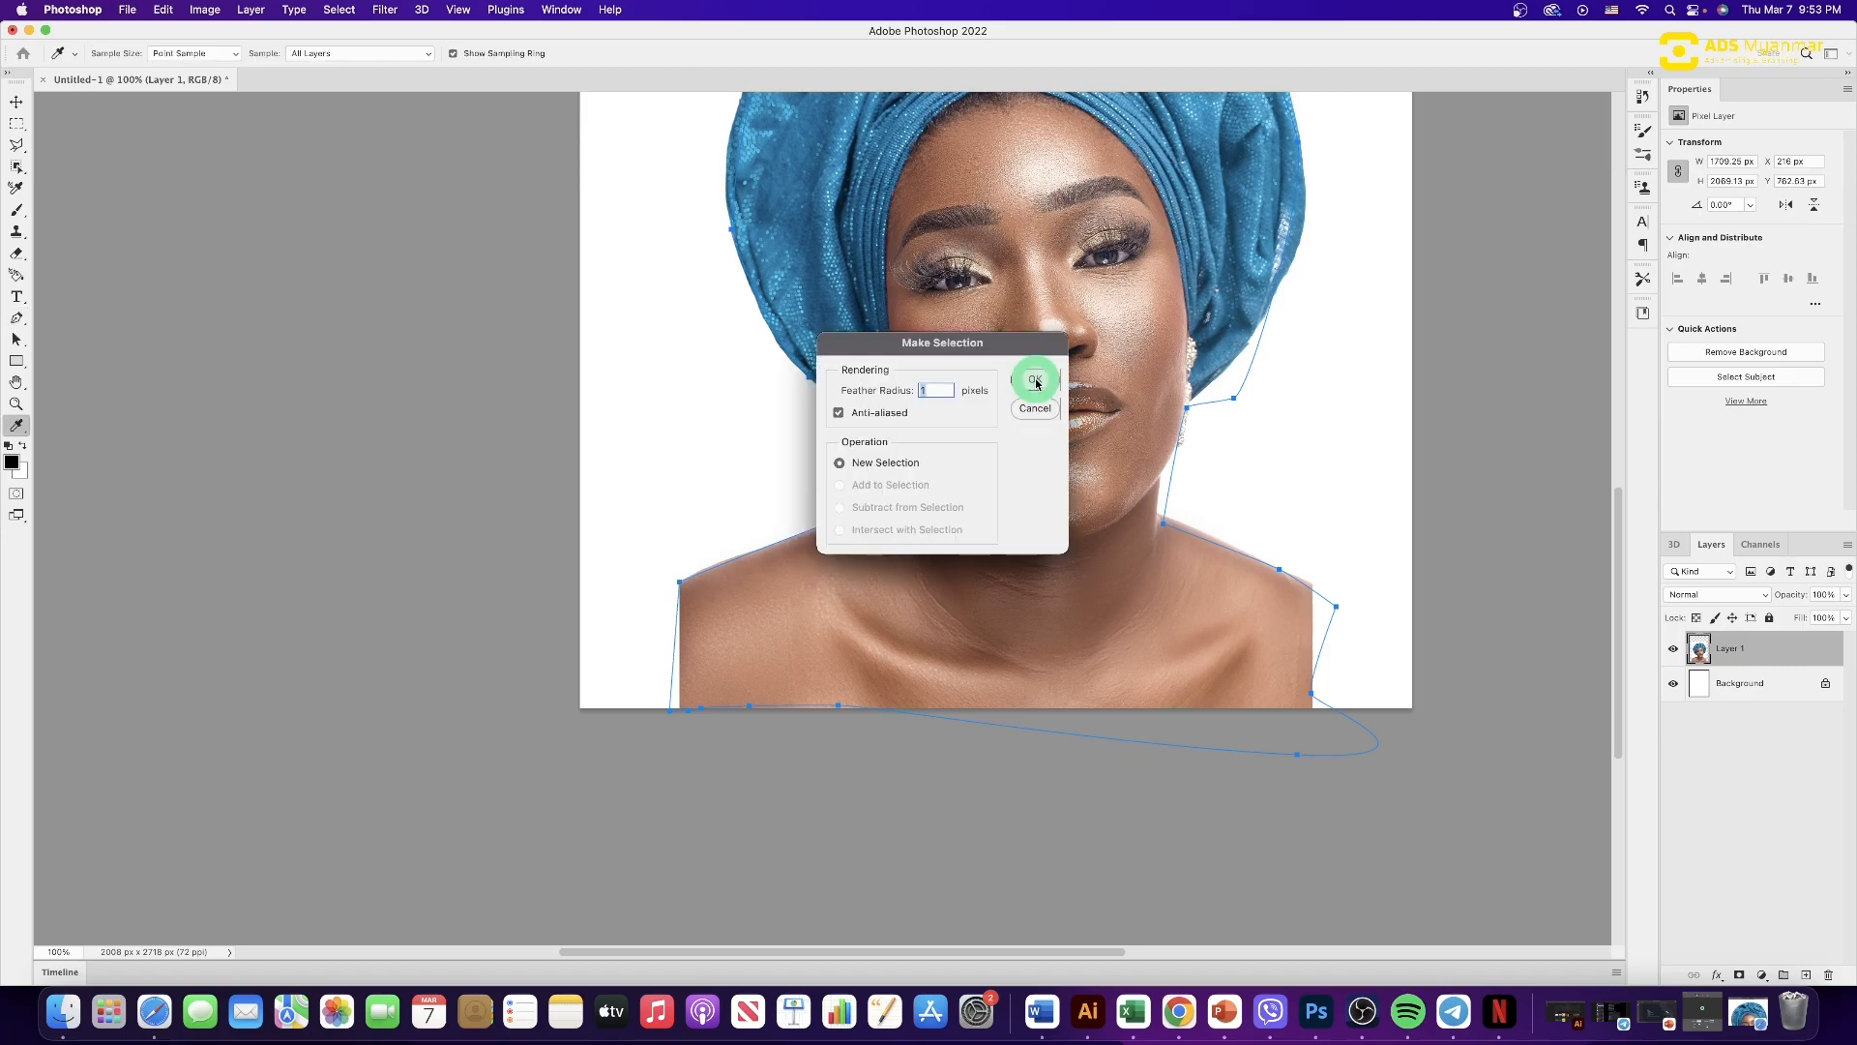
click(1035, 381)
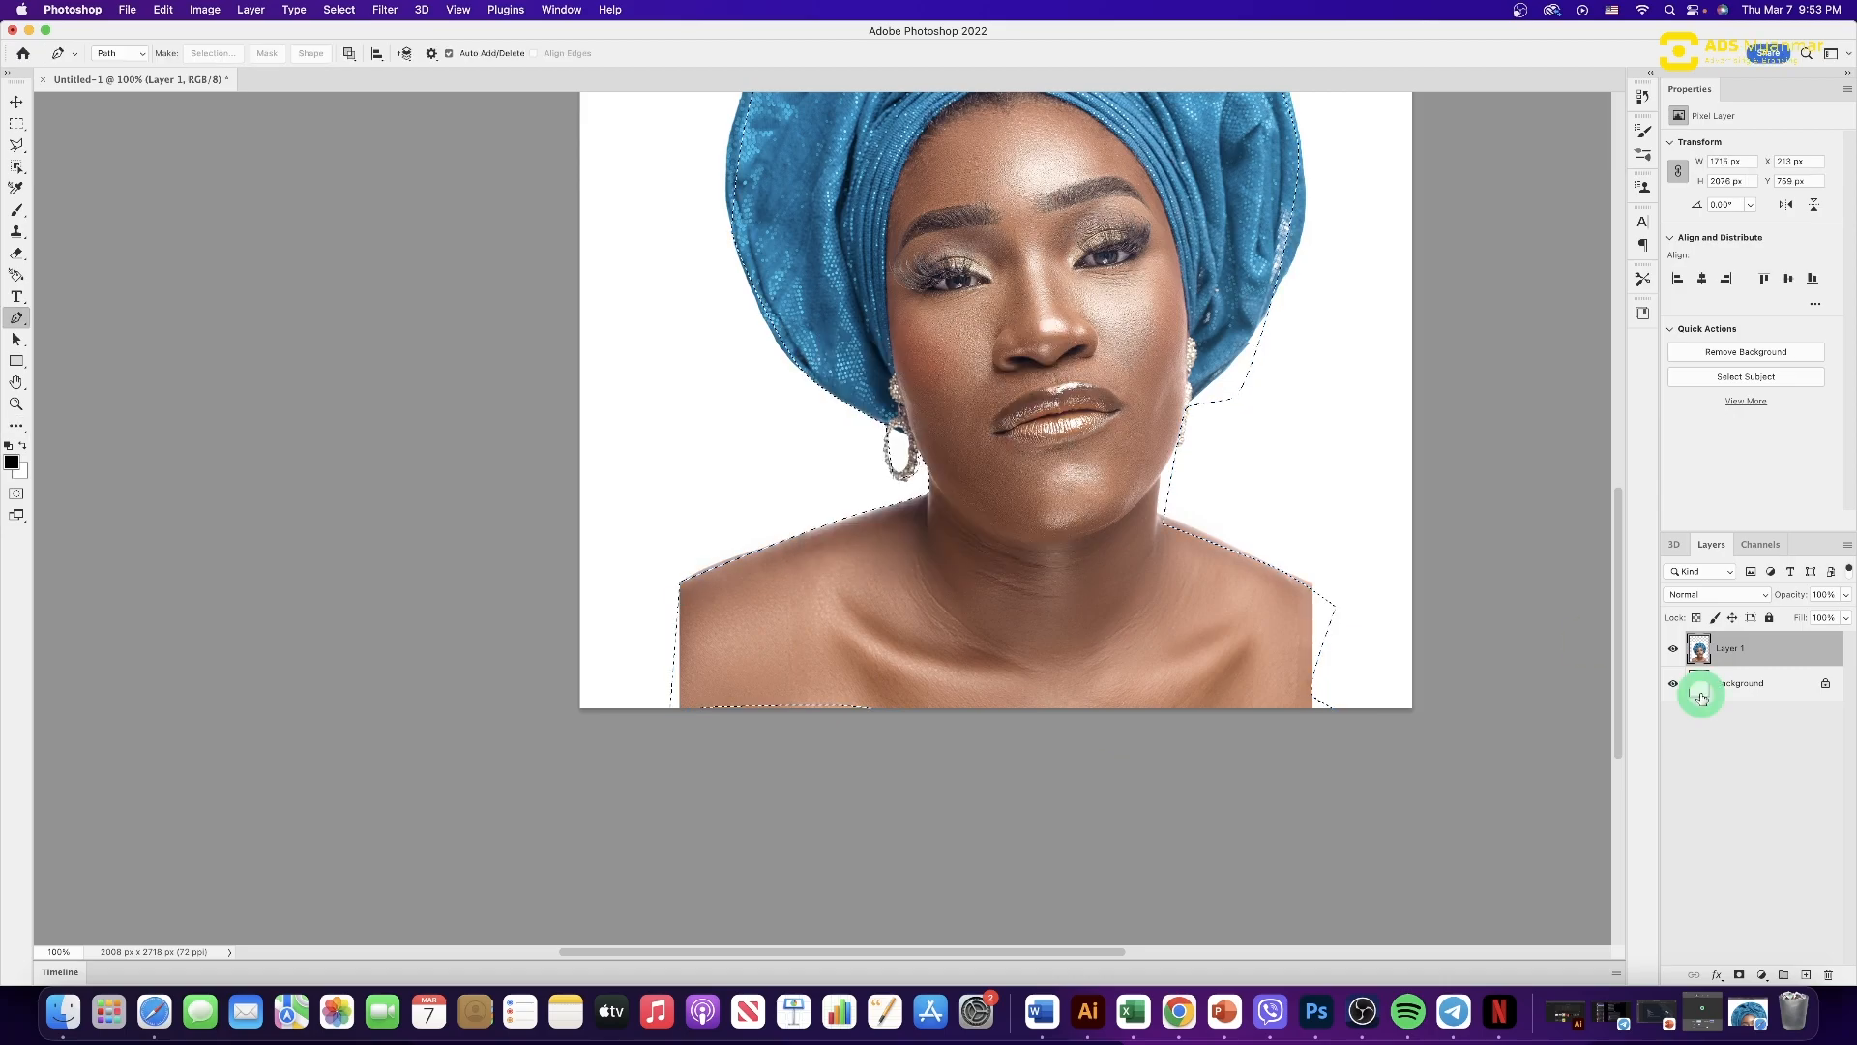
- Hide the Background layer and add a layer mask to the portrait from the traced selection
click(1673, 683)
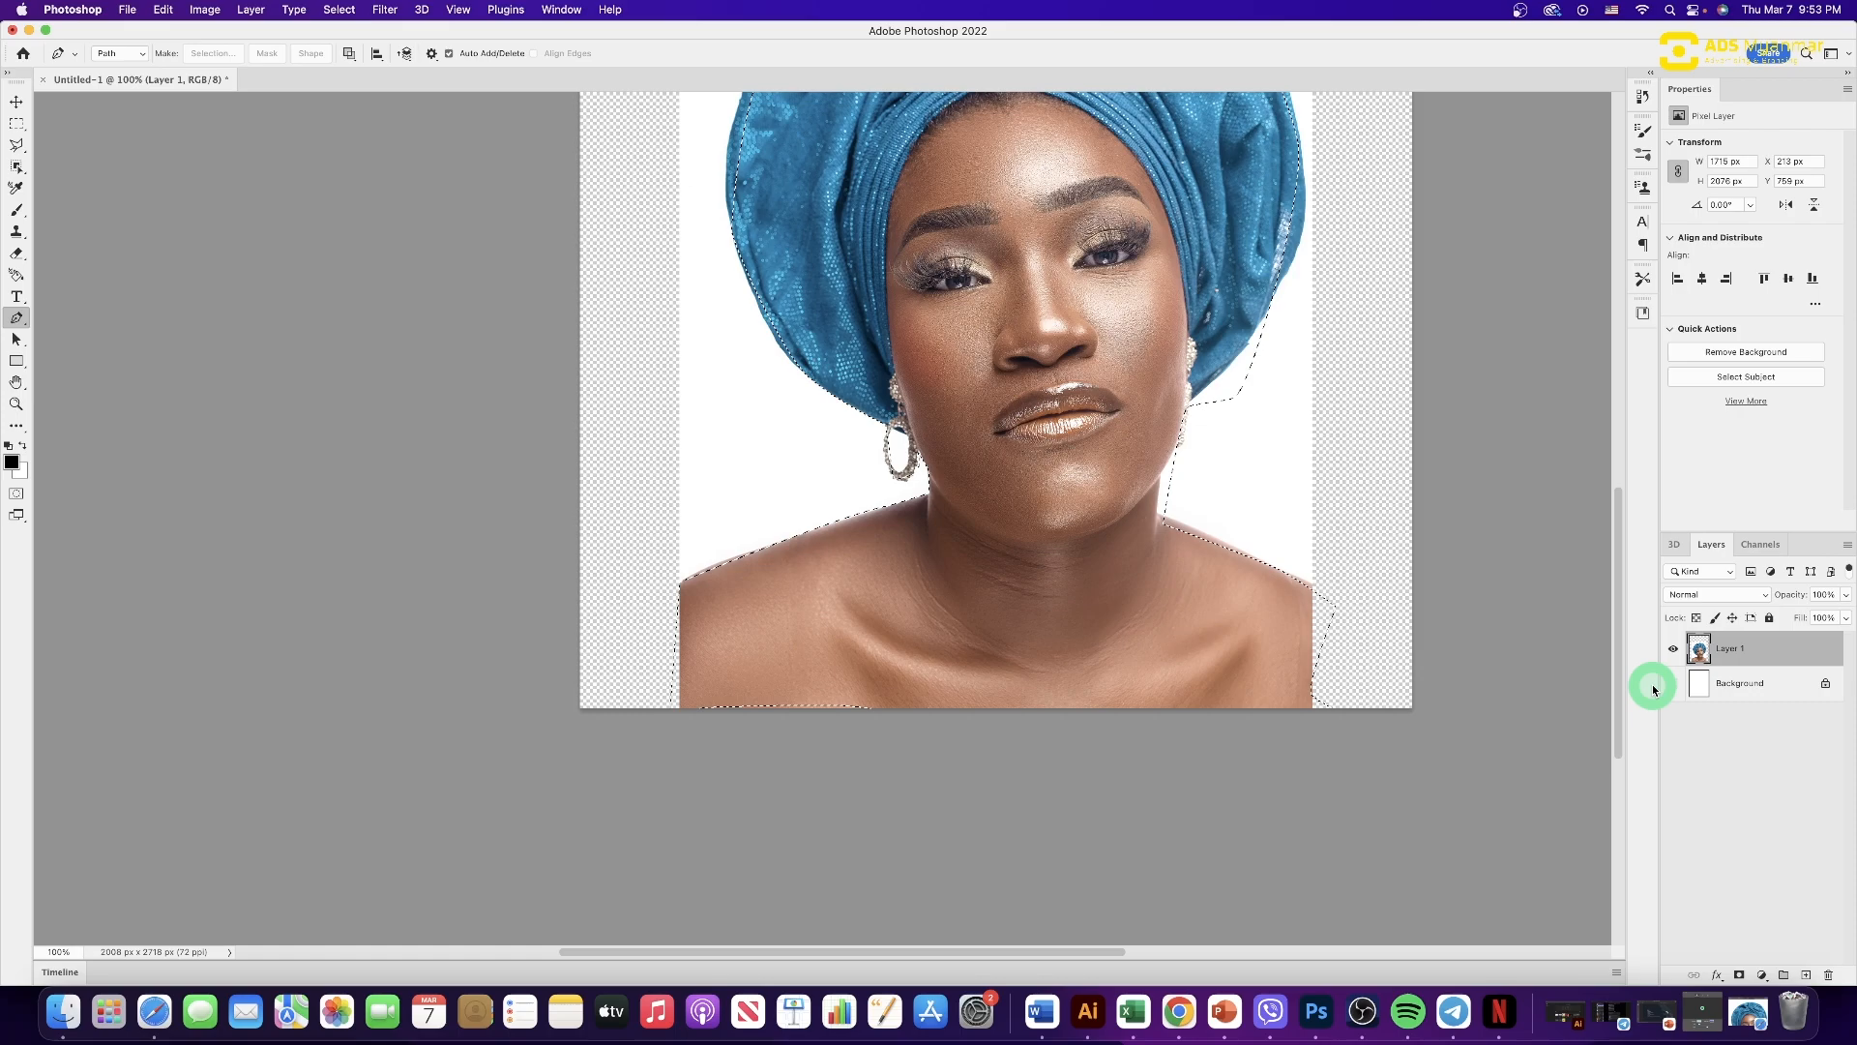
key(super+0)
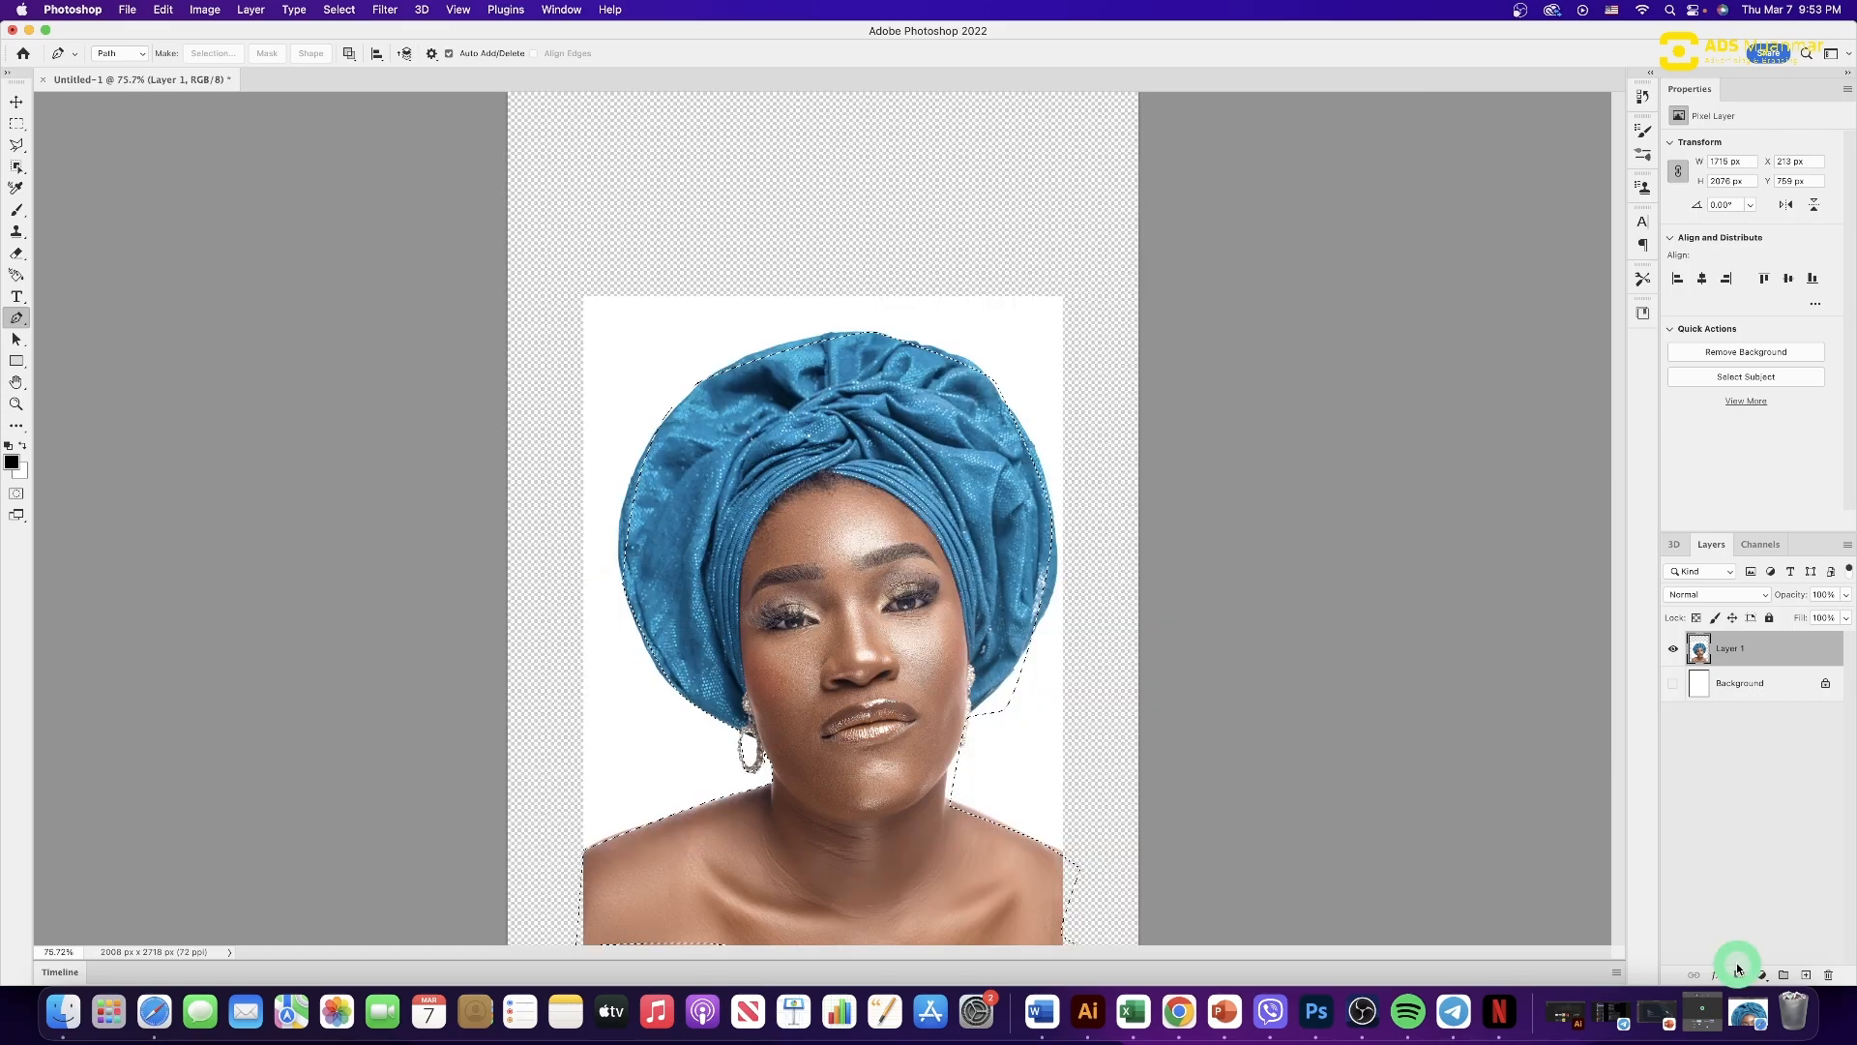
click(1738, 973)
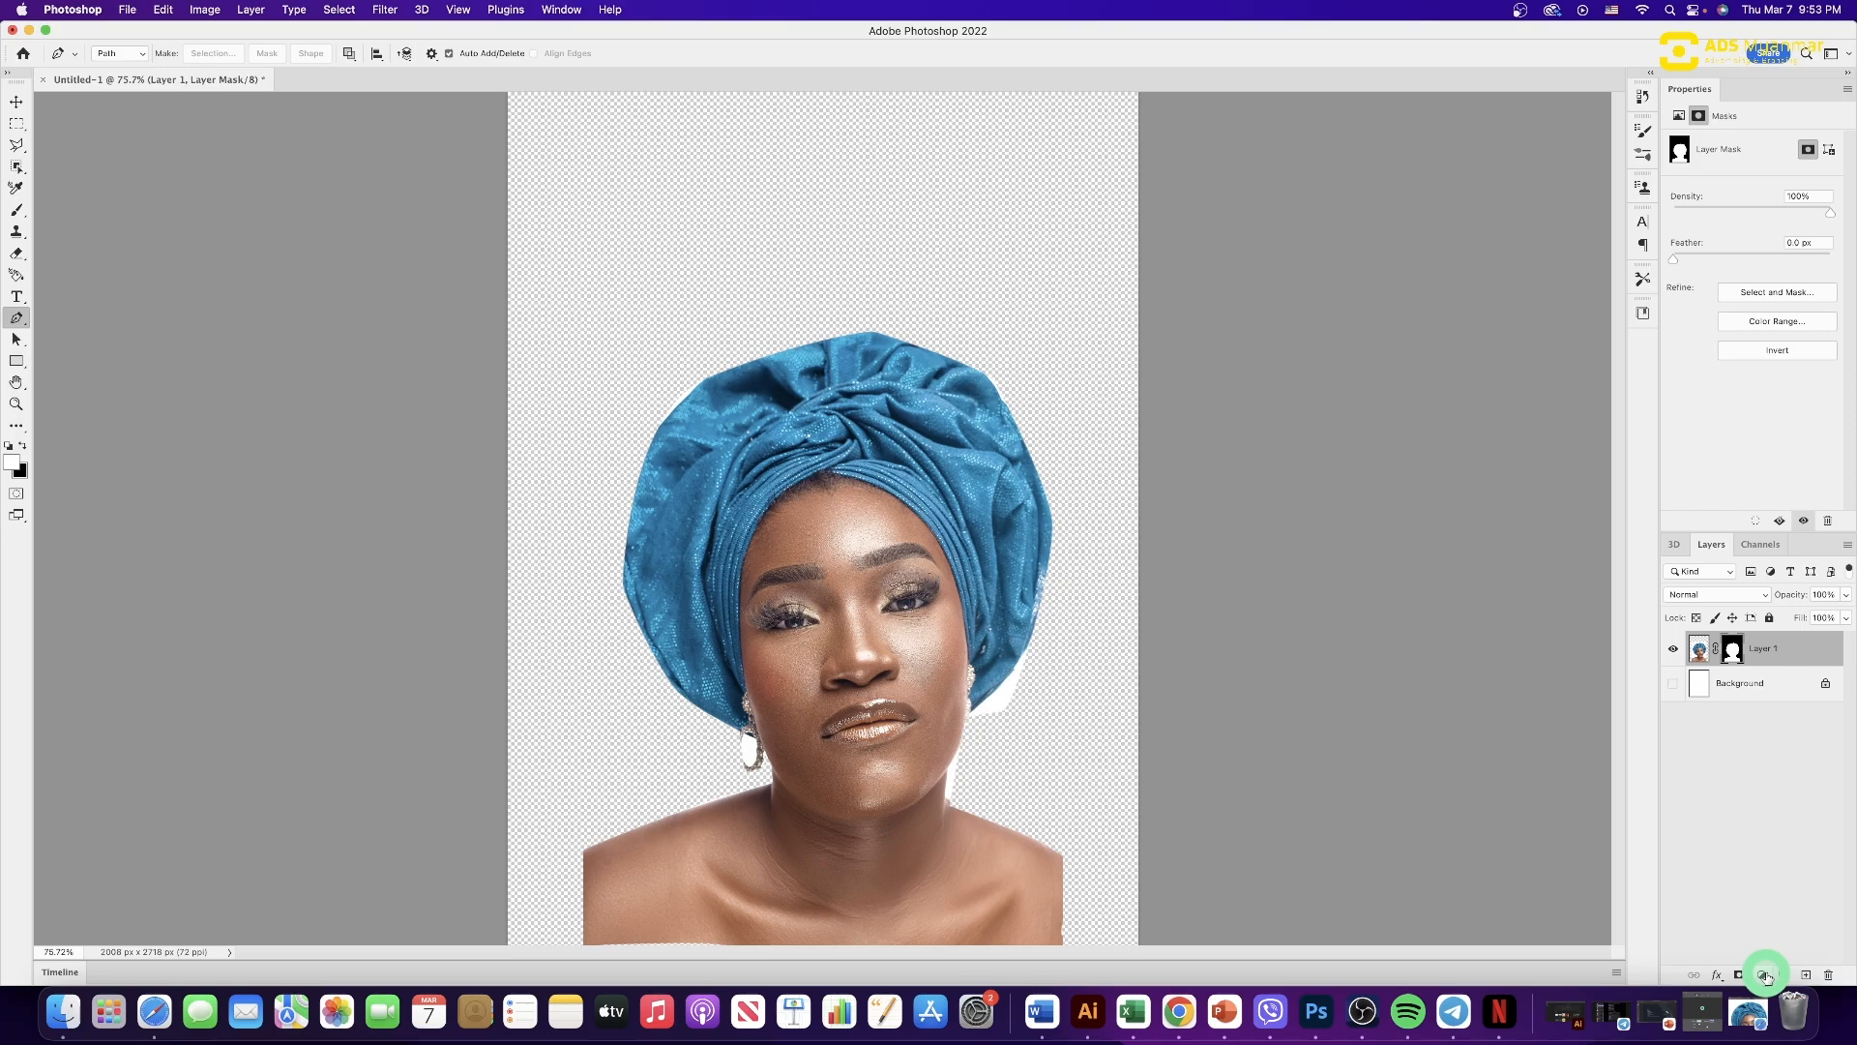
- Add a solid blue (#1a21b7) color fill layer beneath the portrait, and hide it
drag(1703, 648, 1686, 677)
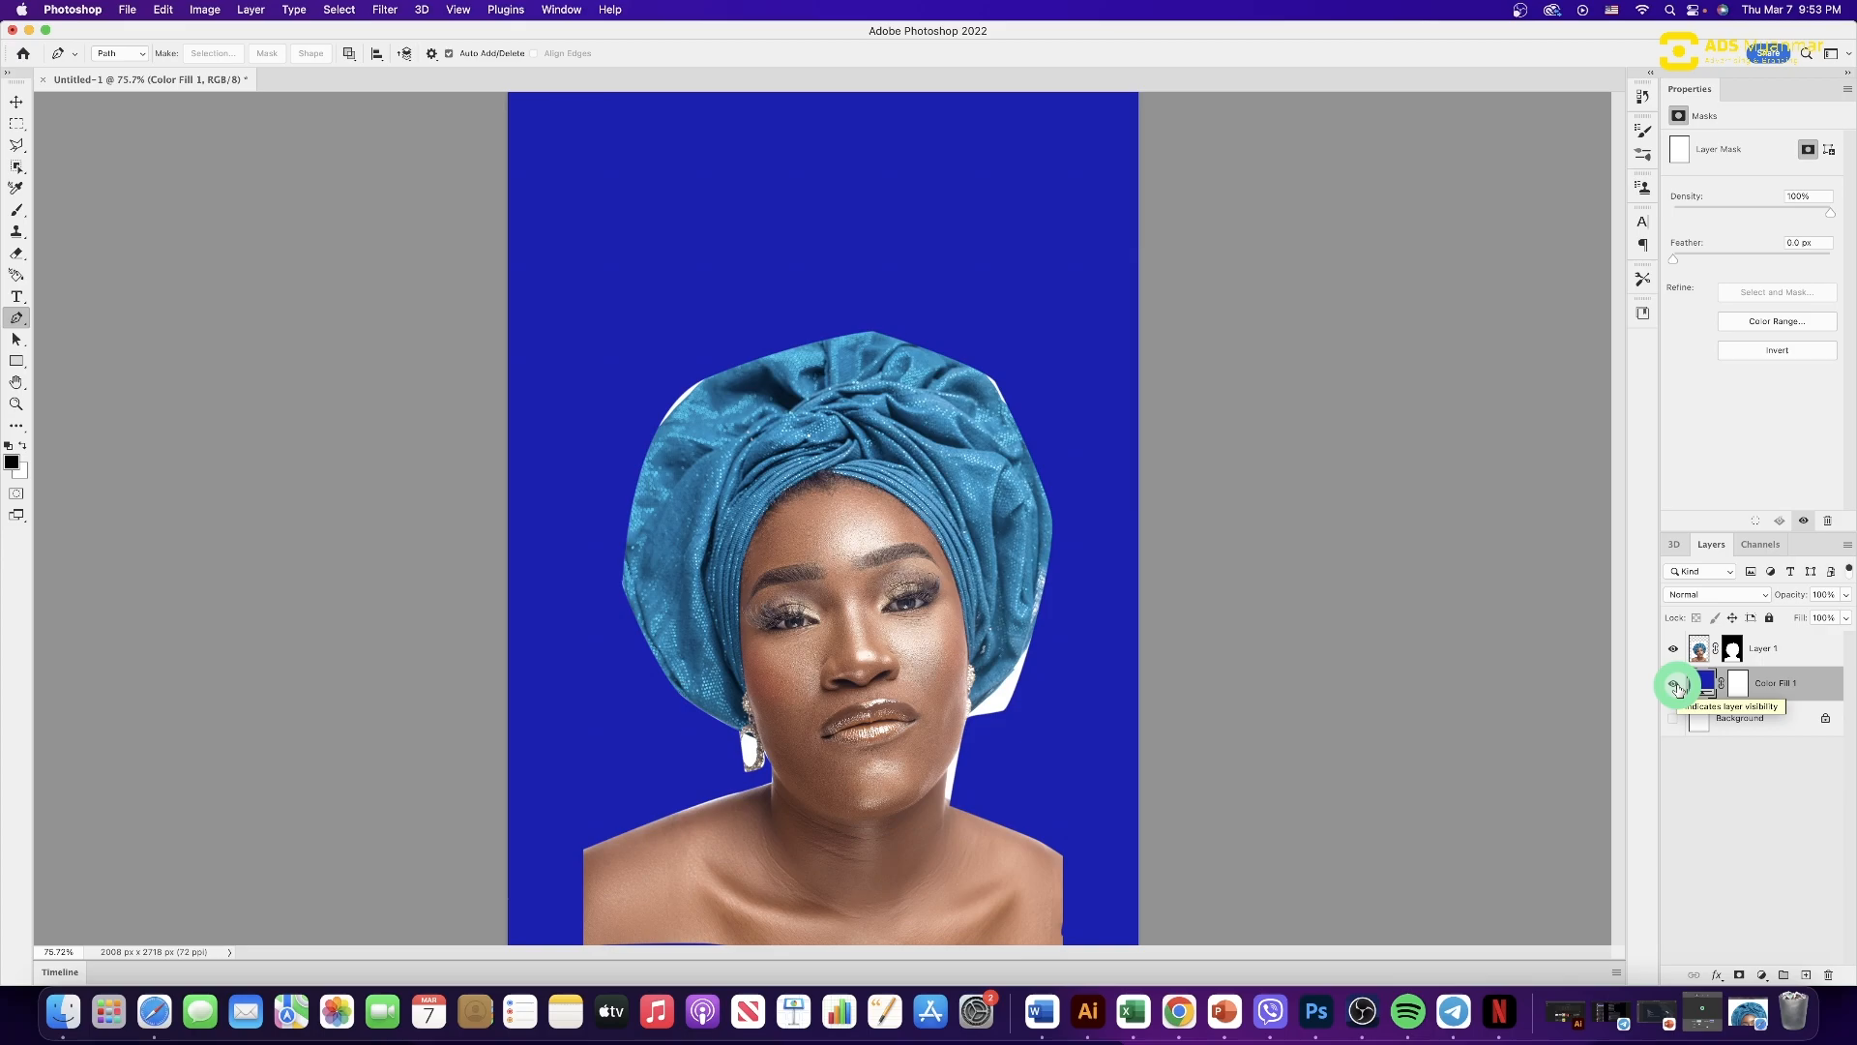
click(1675, 684)
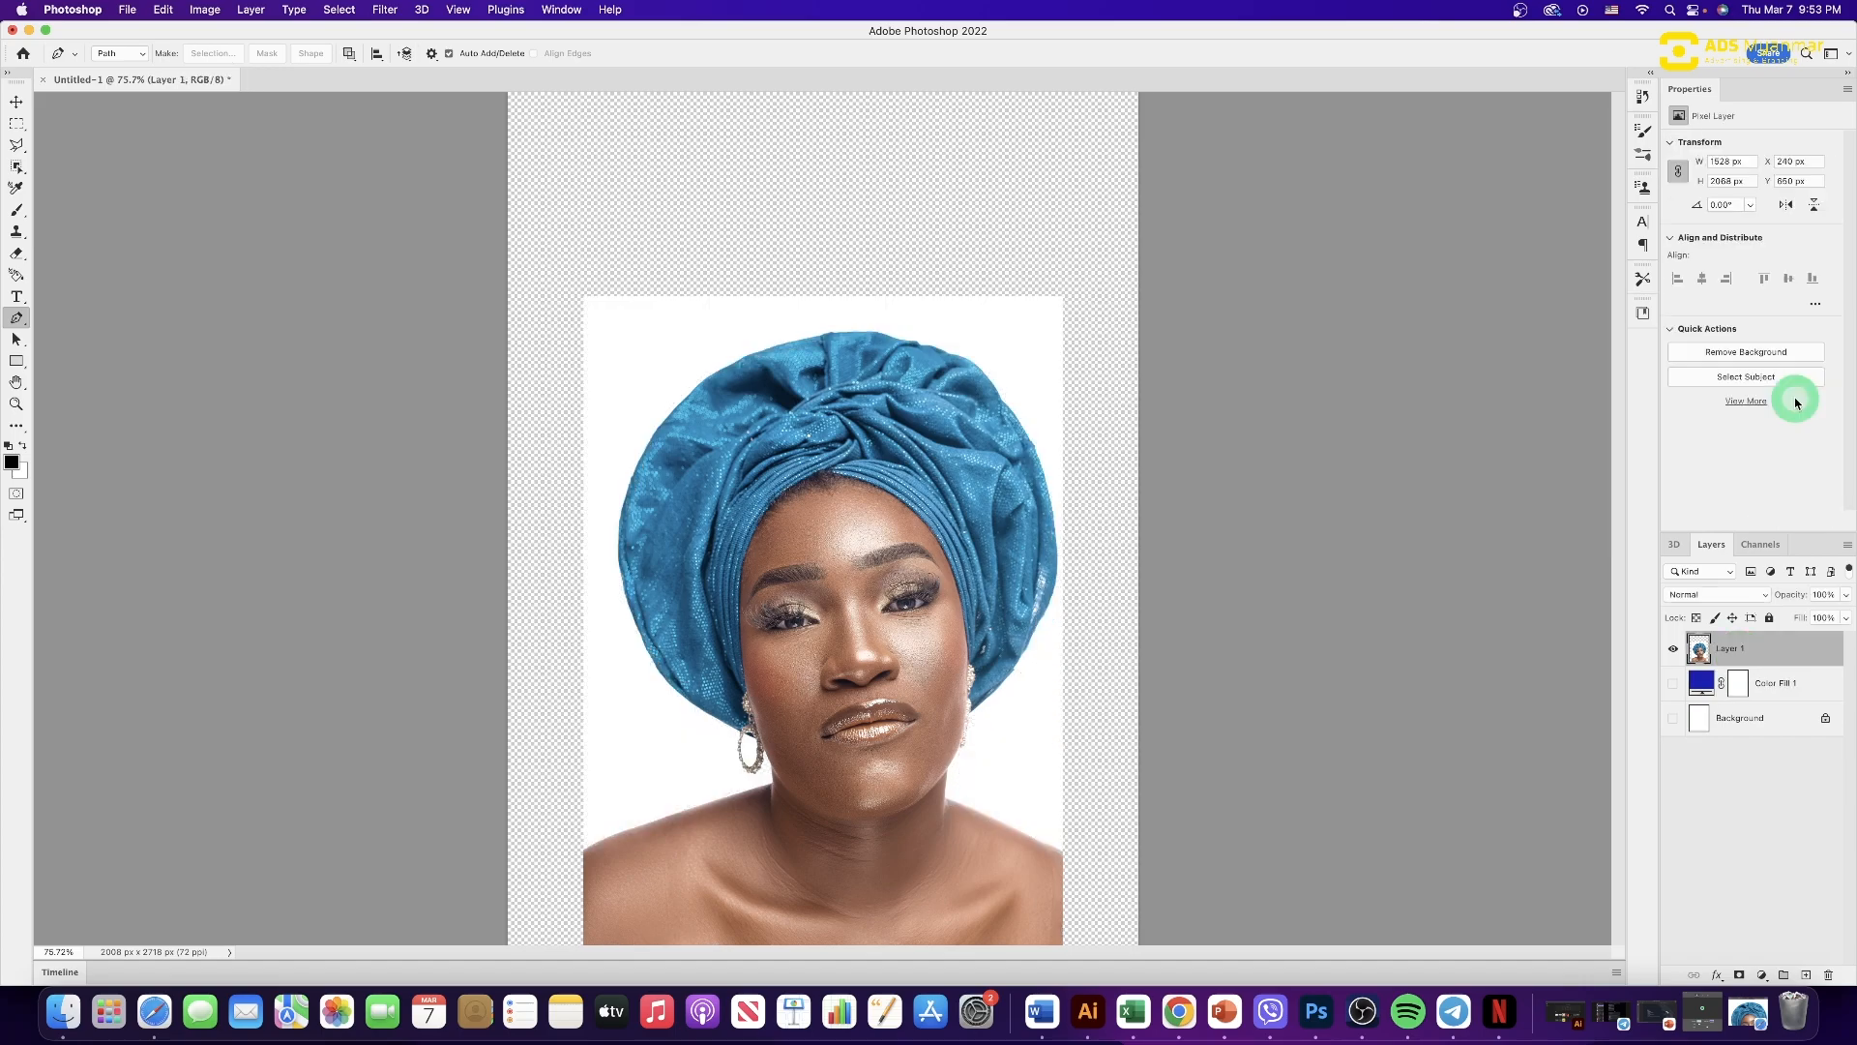
- Try masking the portrait layer with an automatic Select Subject selection, and undo the mask and selection
click(1747, 378)
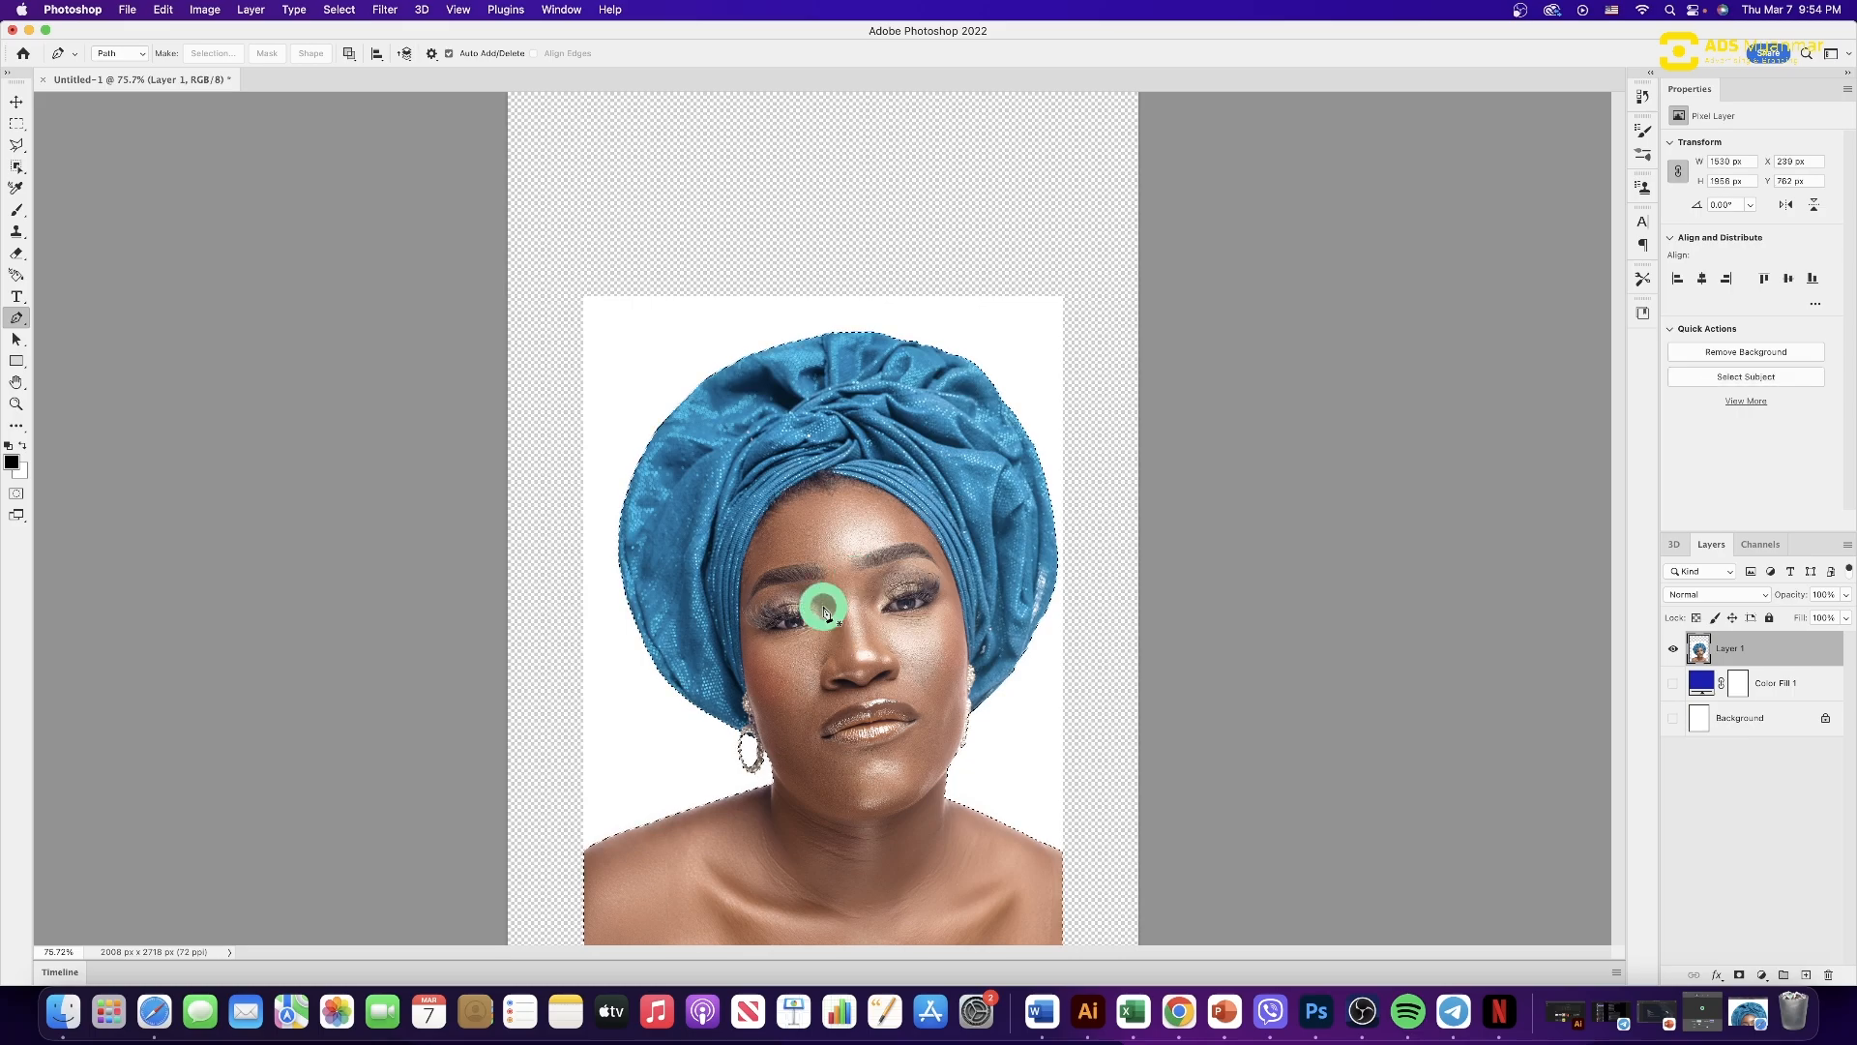
click(1739, 976)
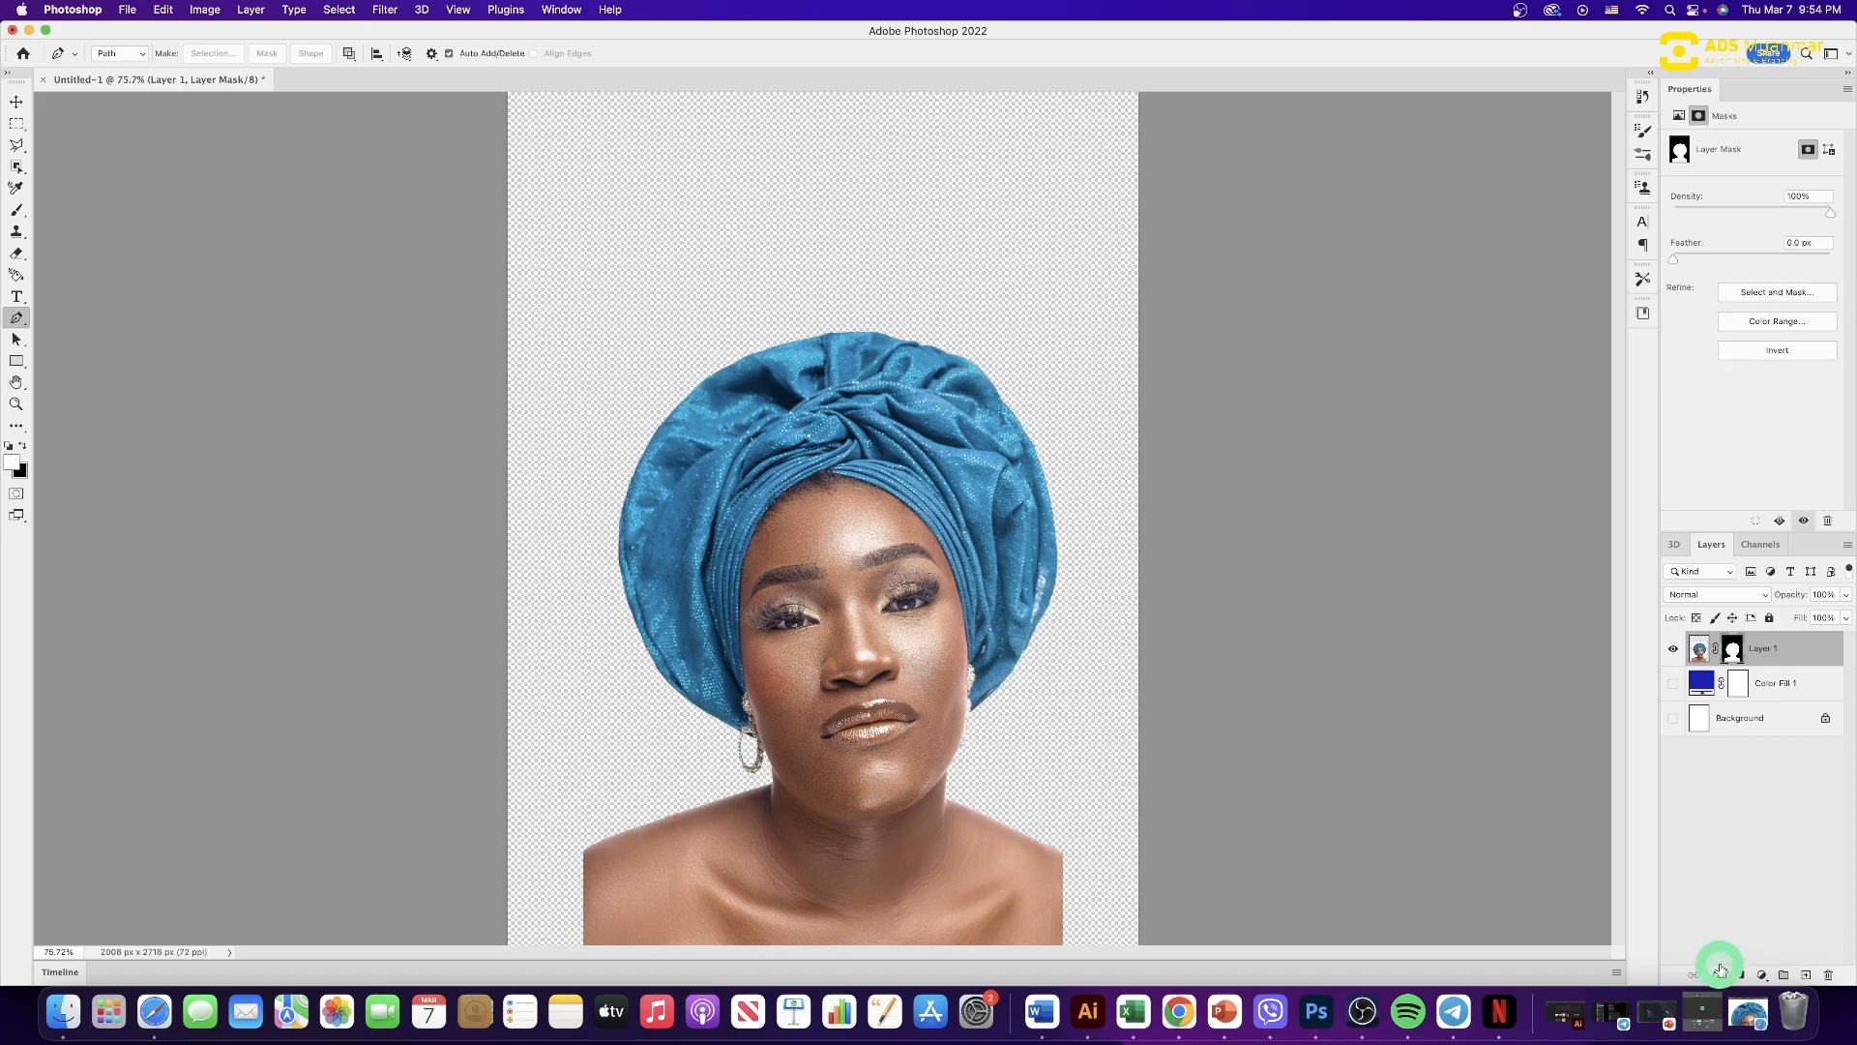
click(1718, 973)
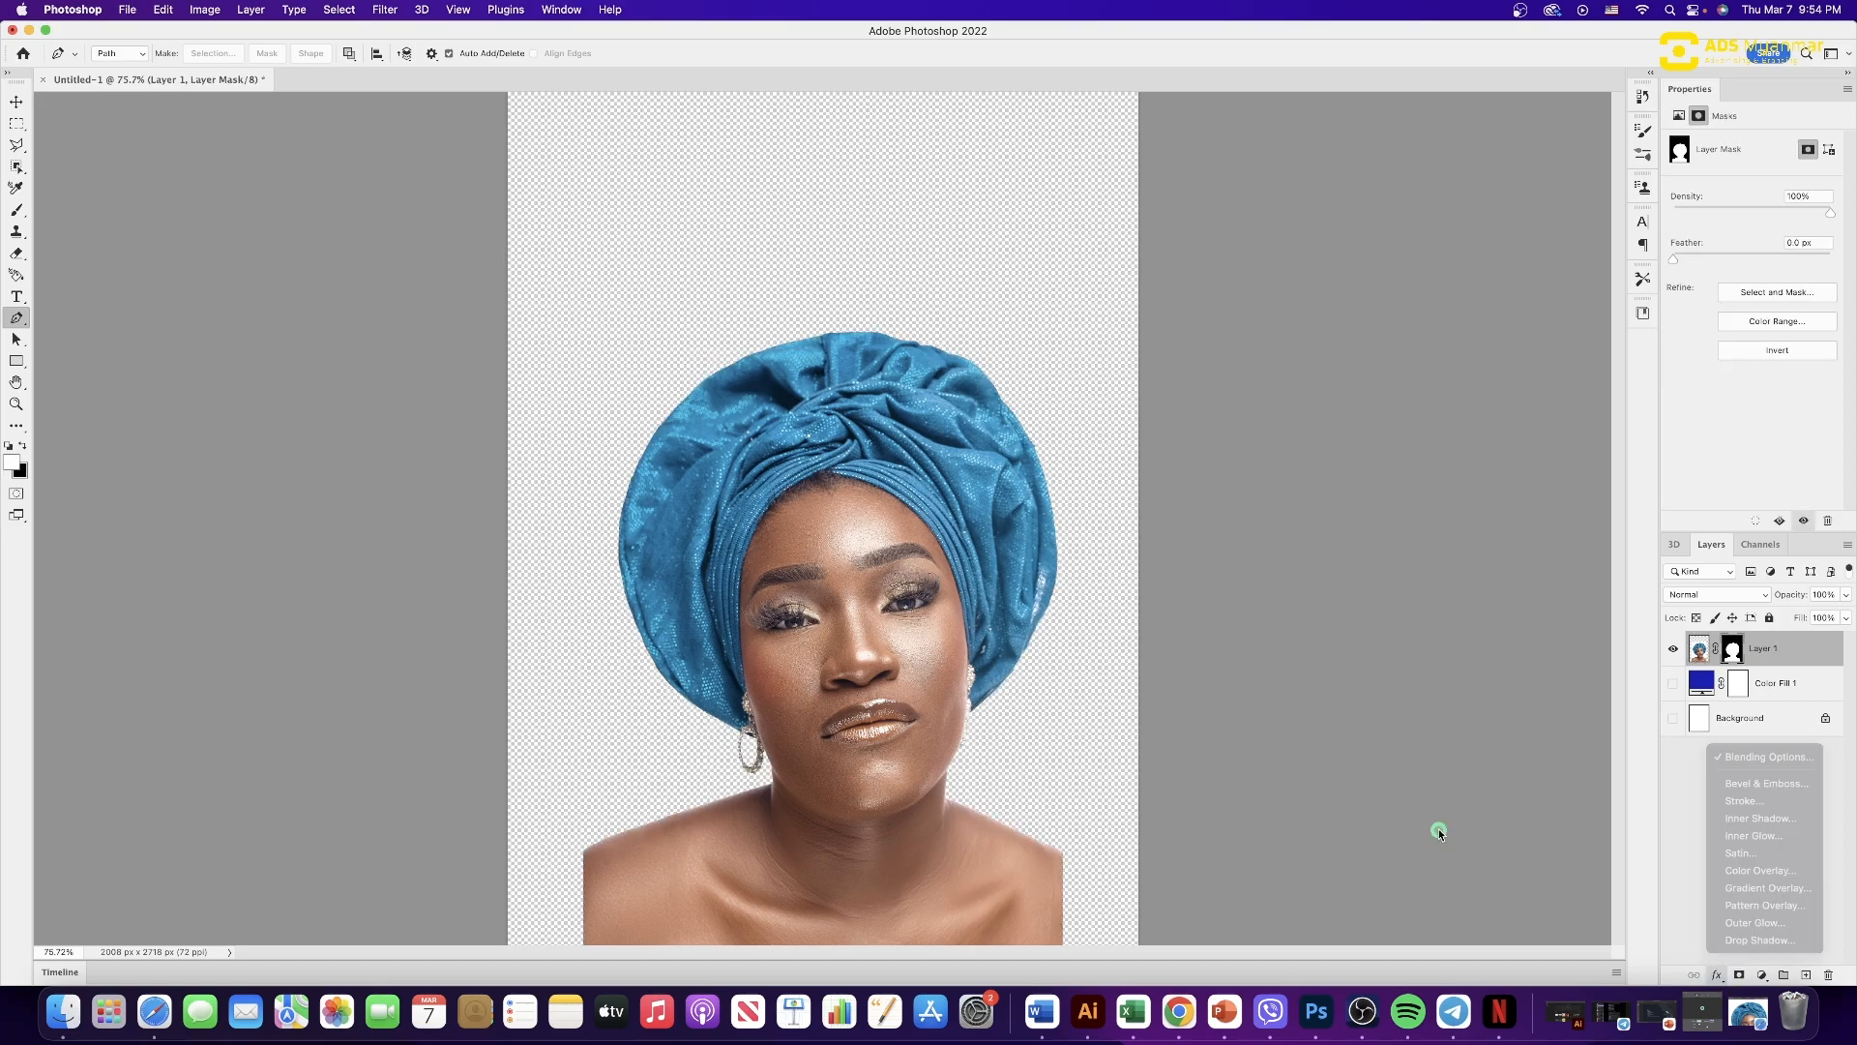
click(1739, 624)
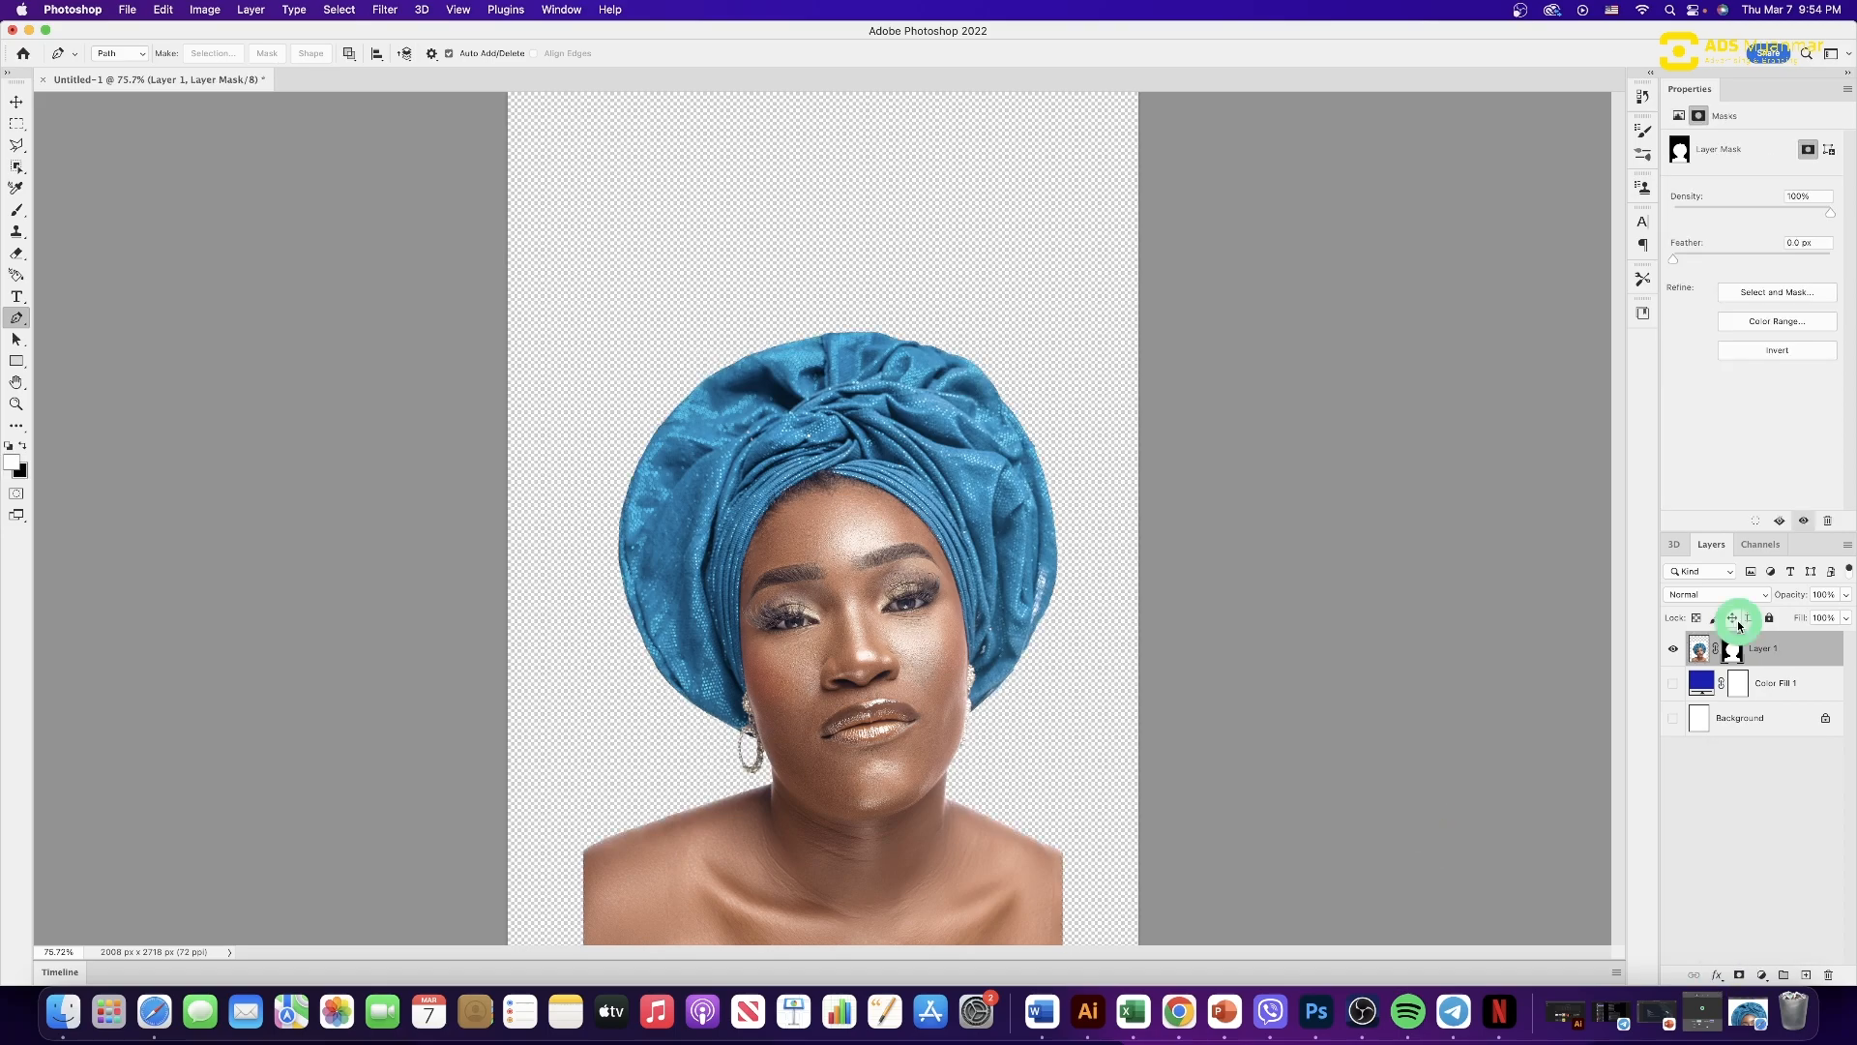
key(super+z)
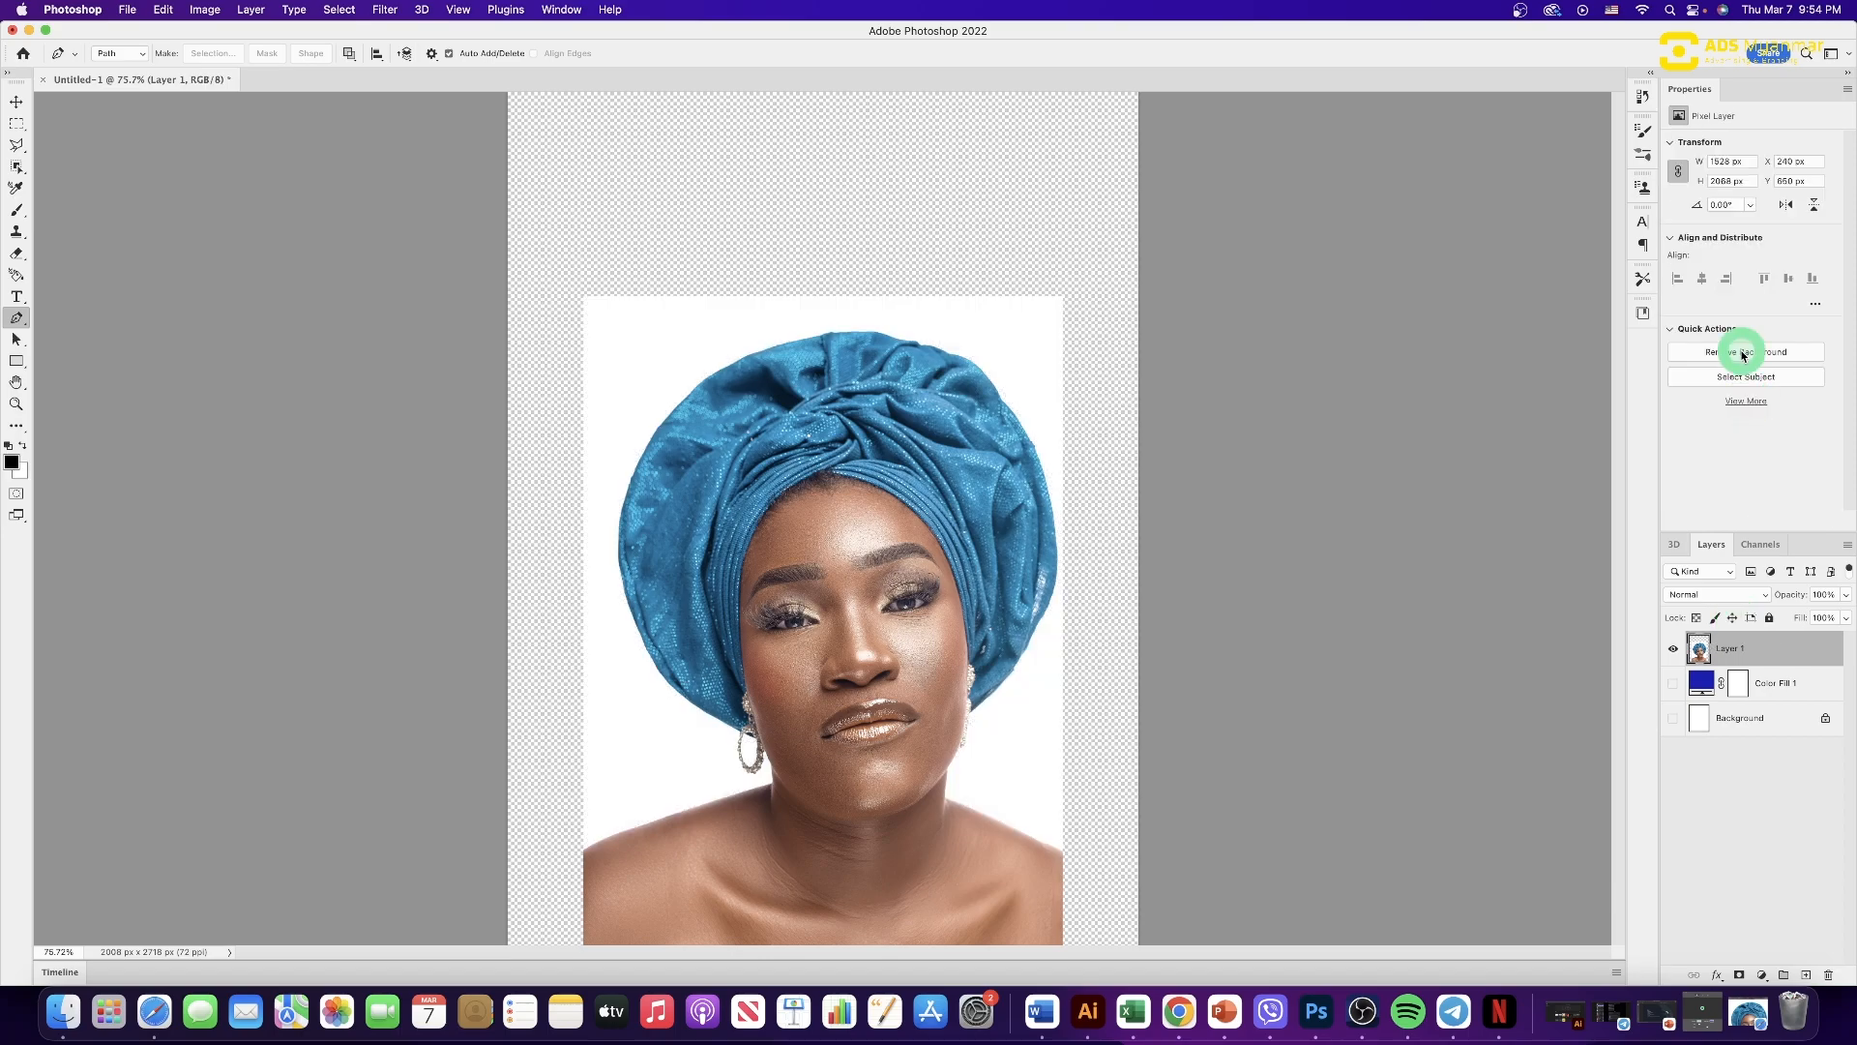
- Remove the portrait layer's background automatically, and scale the portrait to 131.54%, positioned to fill the canvas
click(1743, 354)
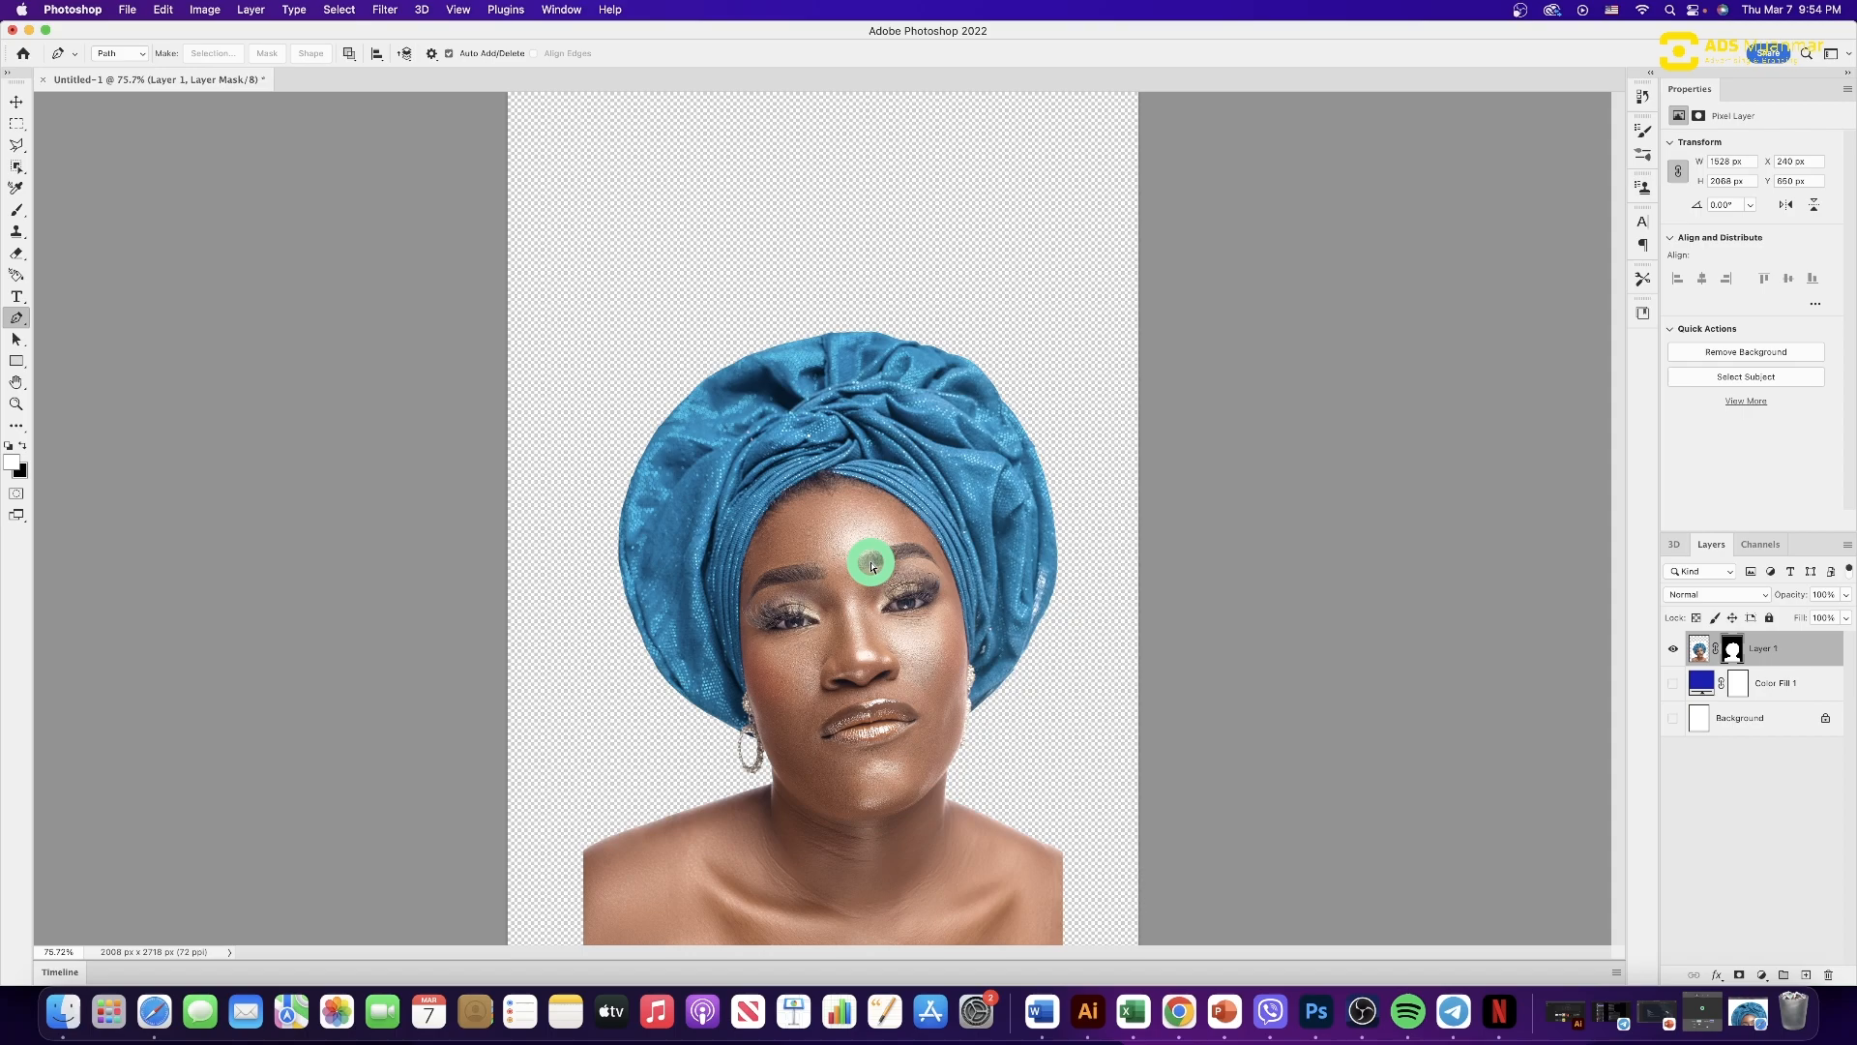
key(super+t)
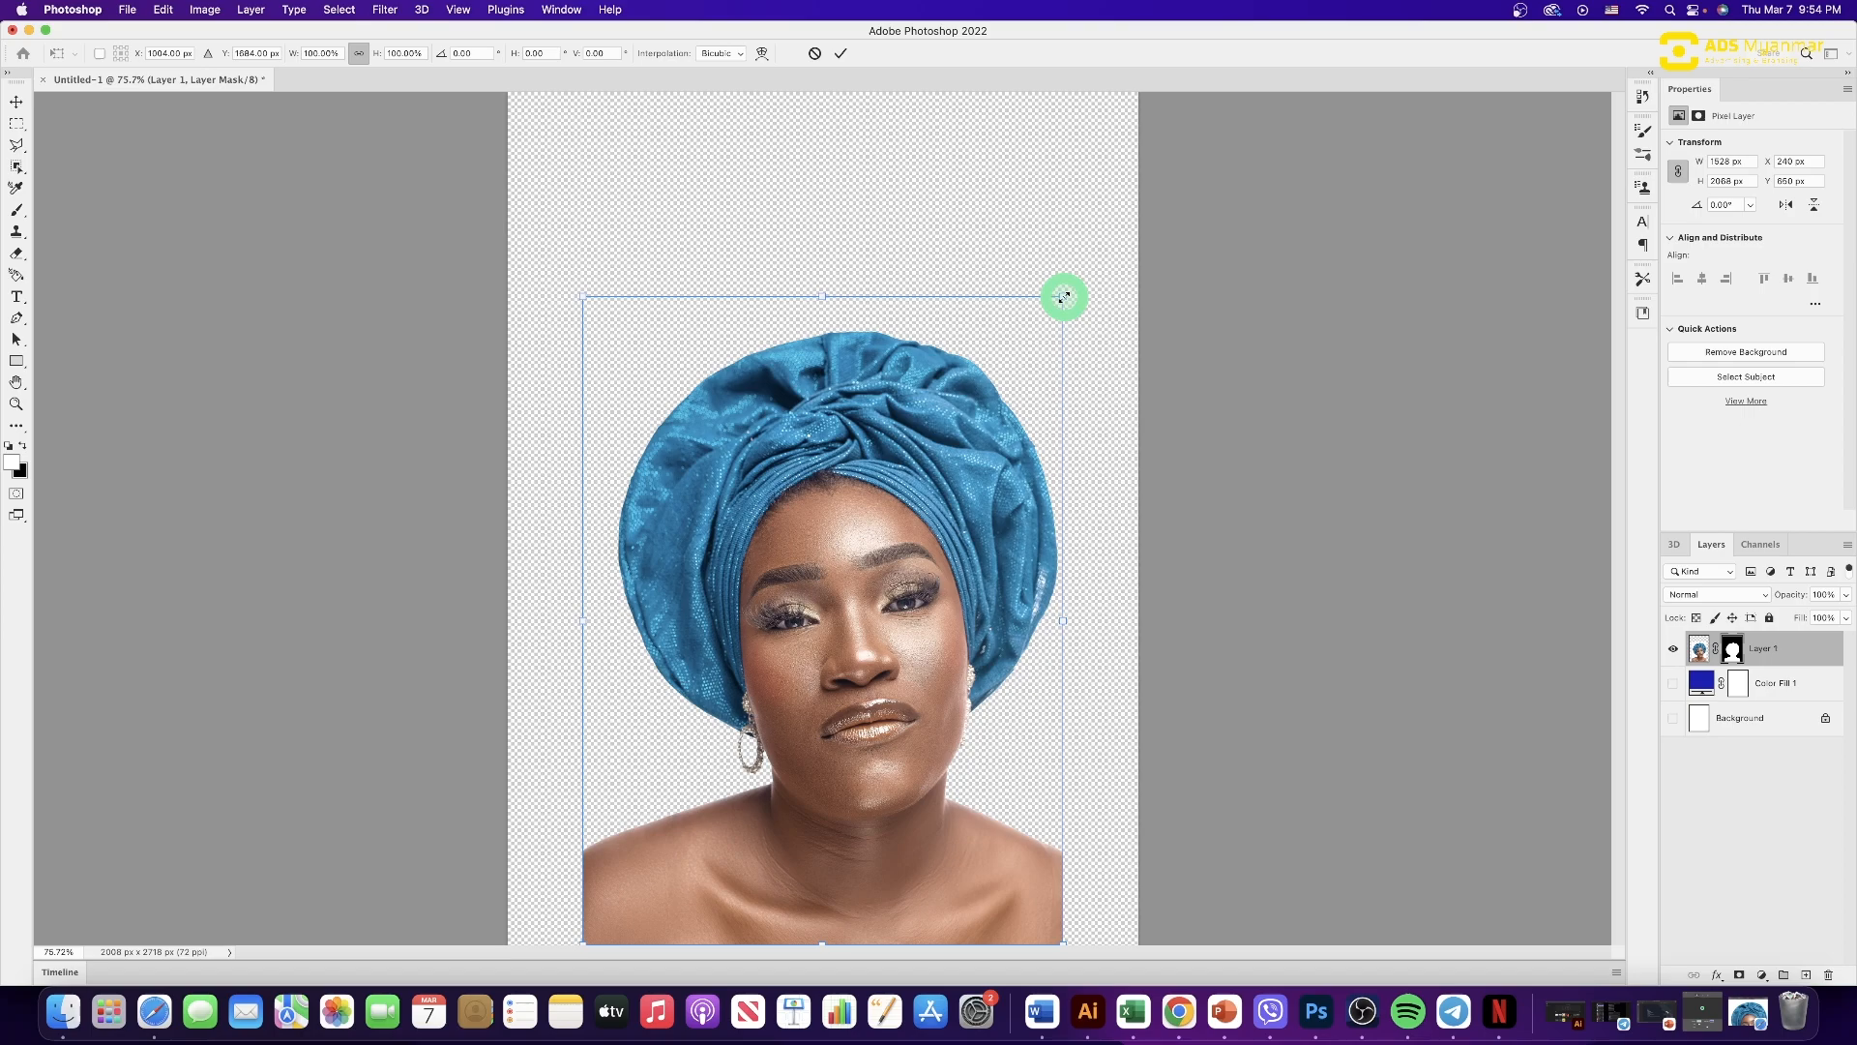
drag(1063, 297, 1196, 233)
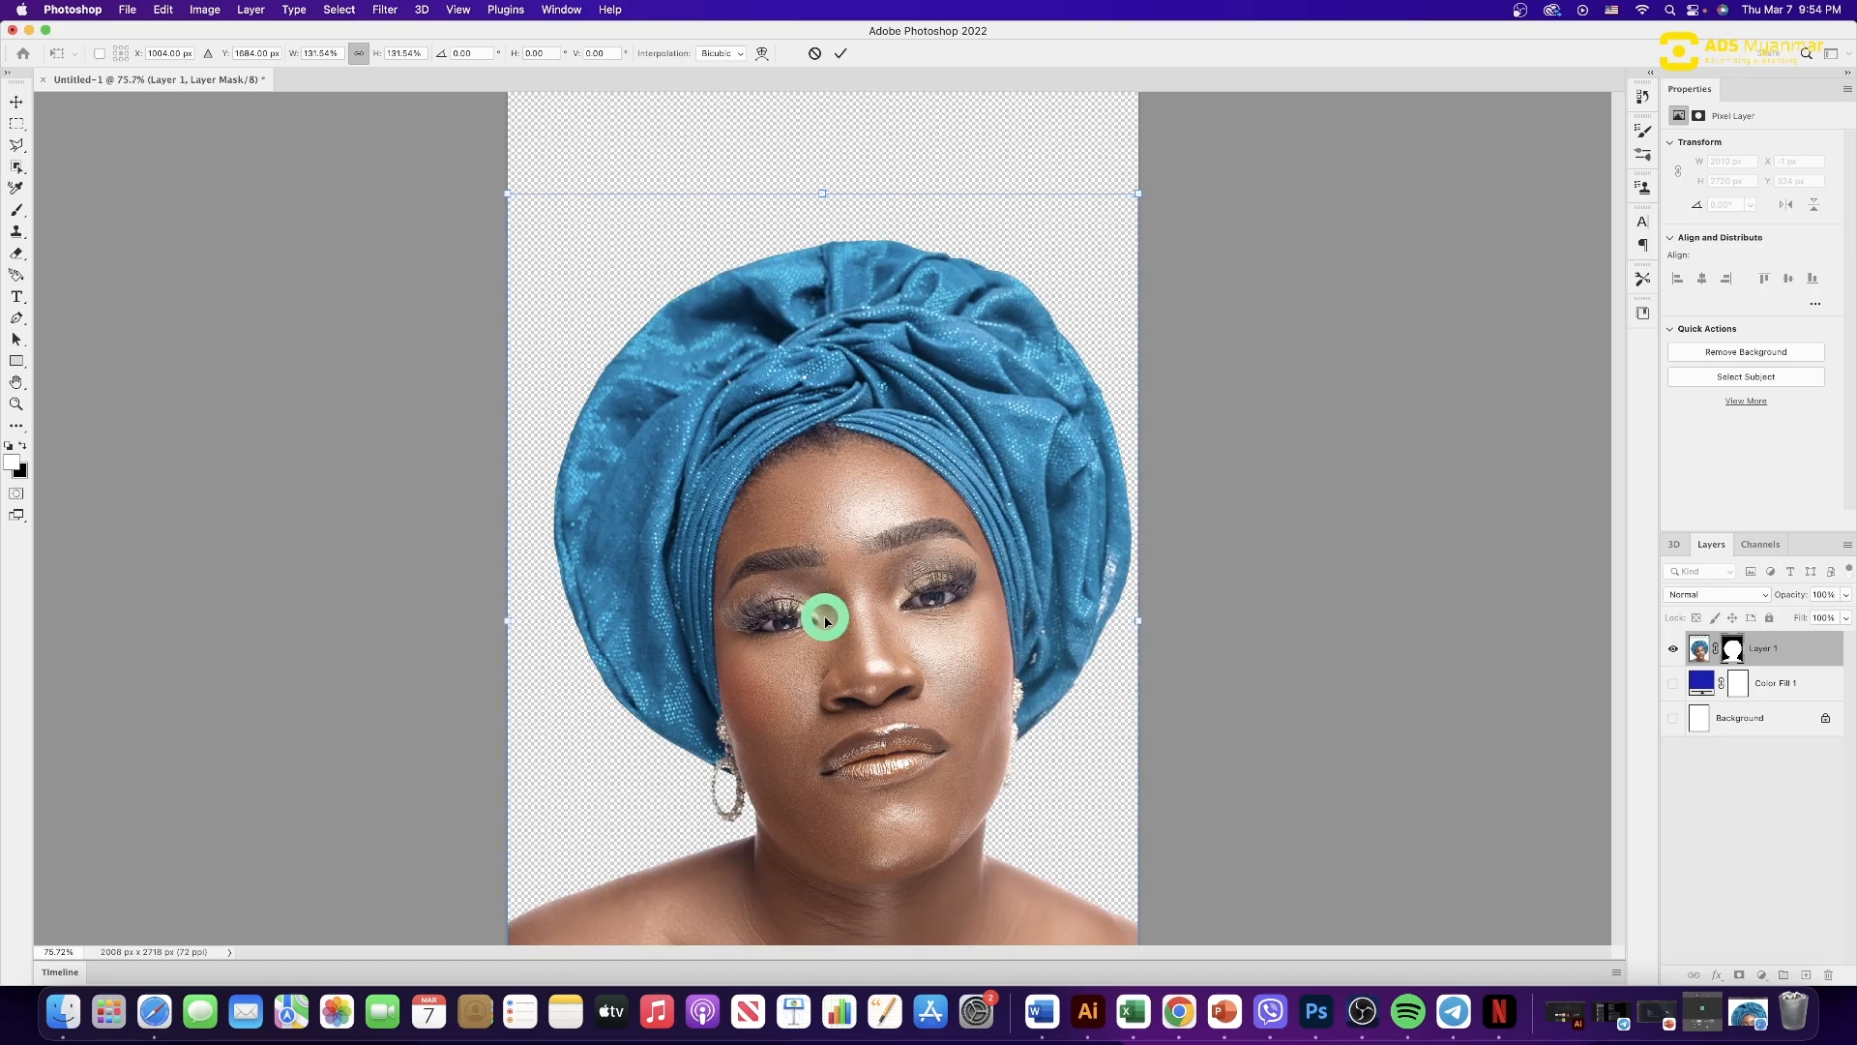
drag(825, 619, 830, 554)
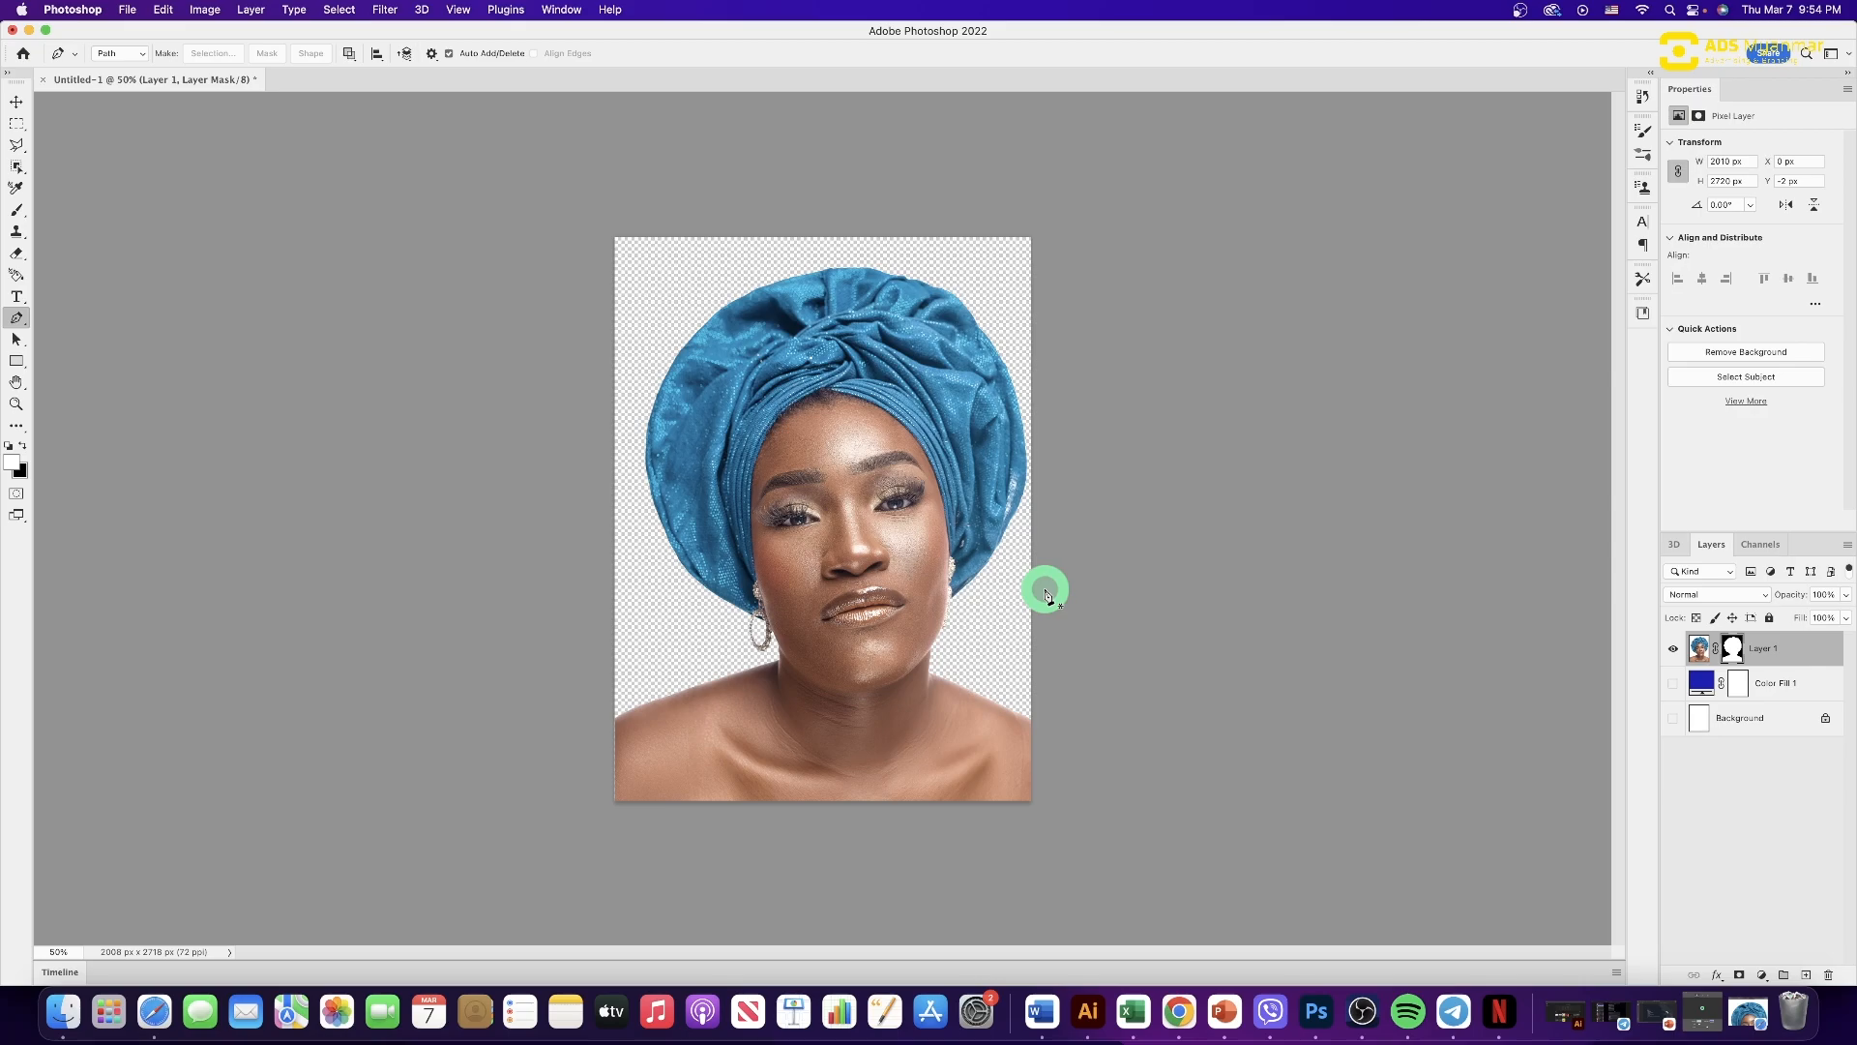
- Show the color fill layer and recolor it with a light reddish brown sampled from the portrait
double_click(1701, 683)
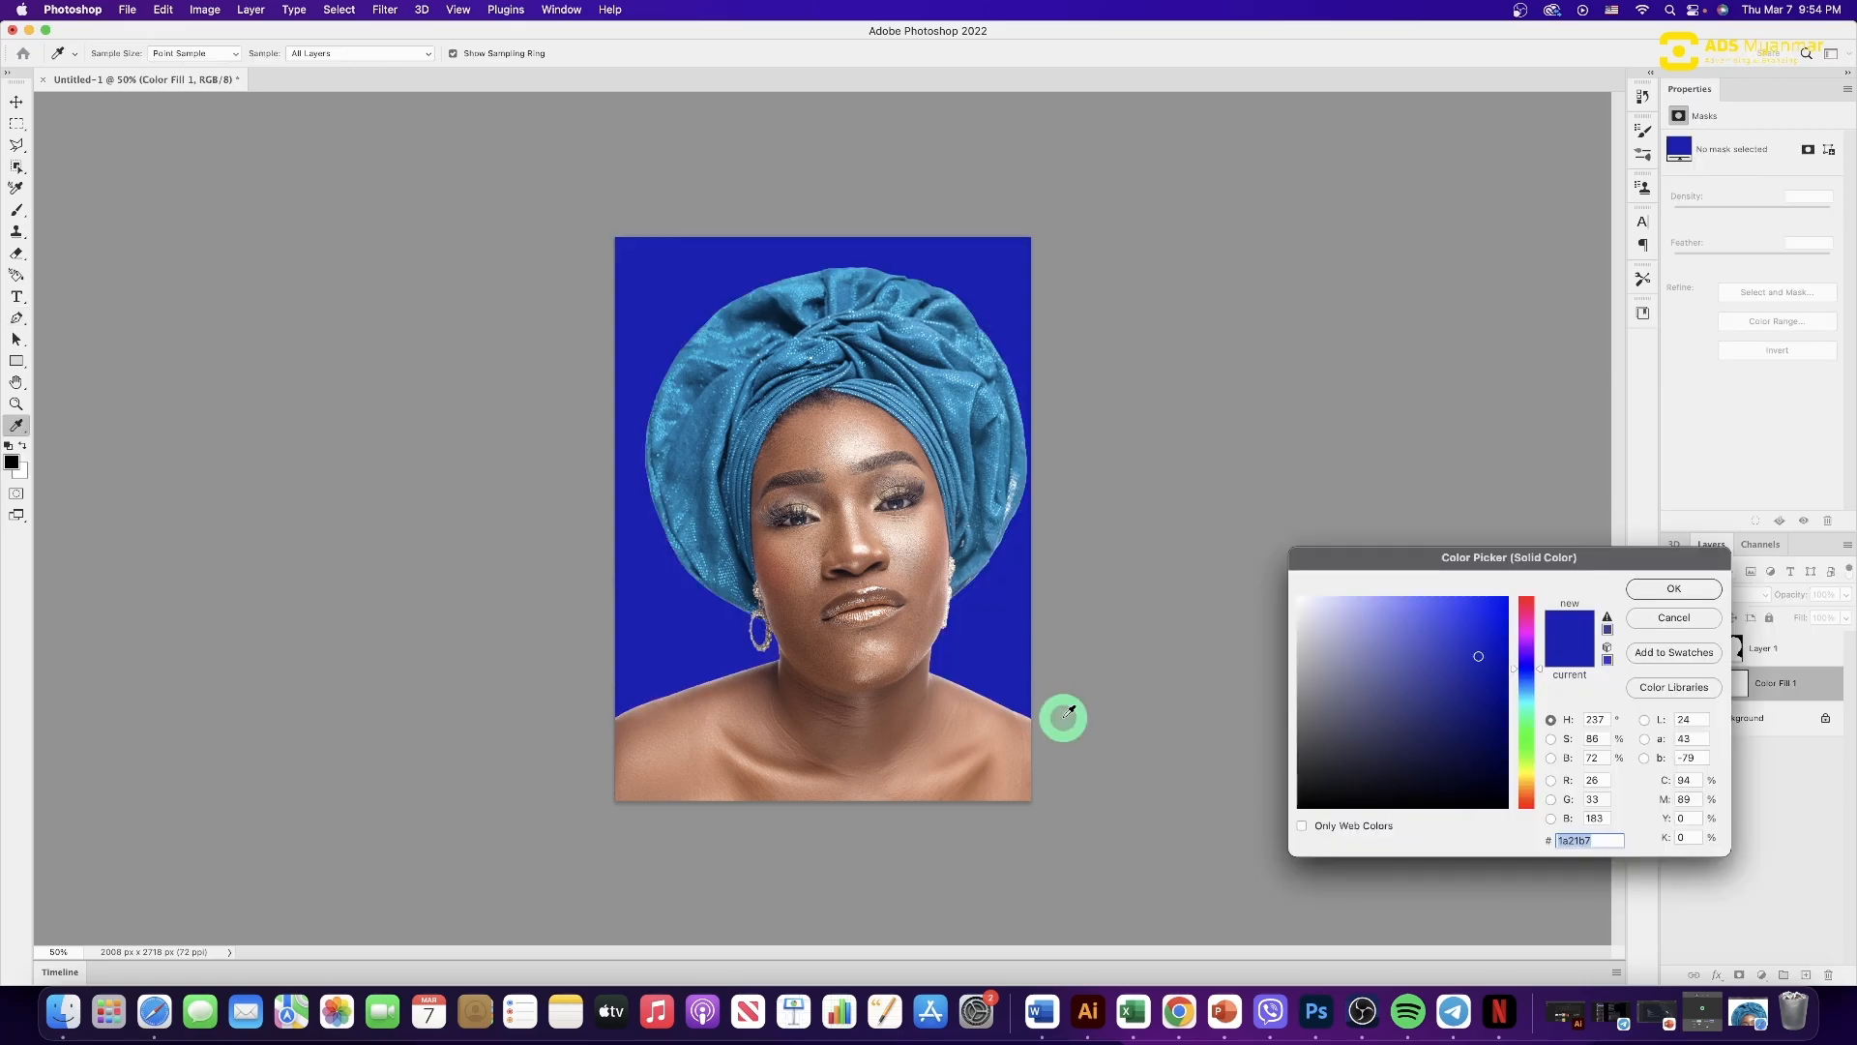
click(799, 473)
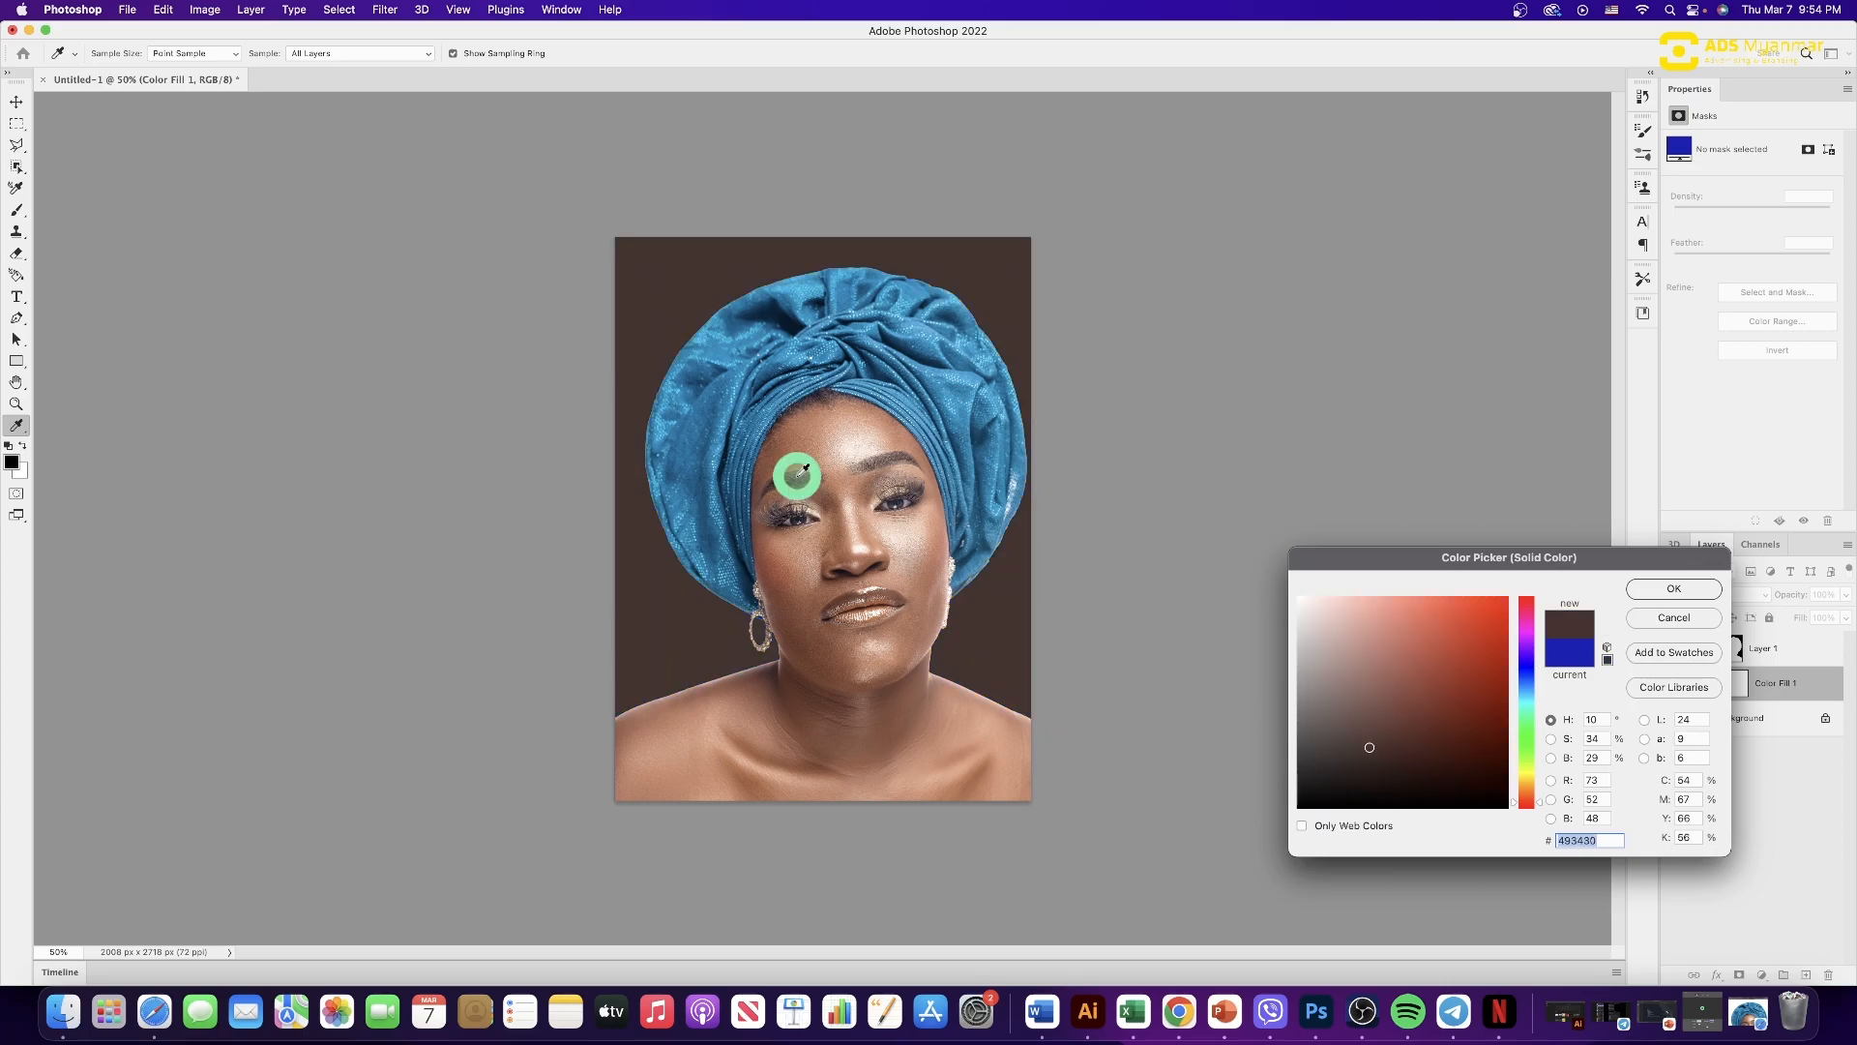
click(883, 619)
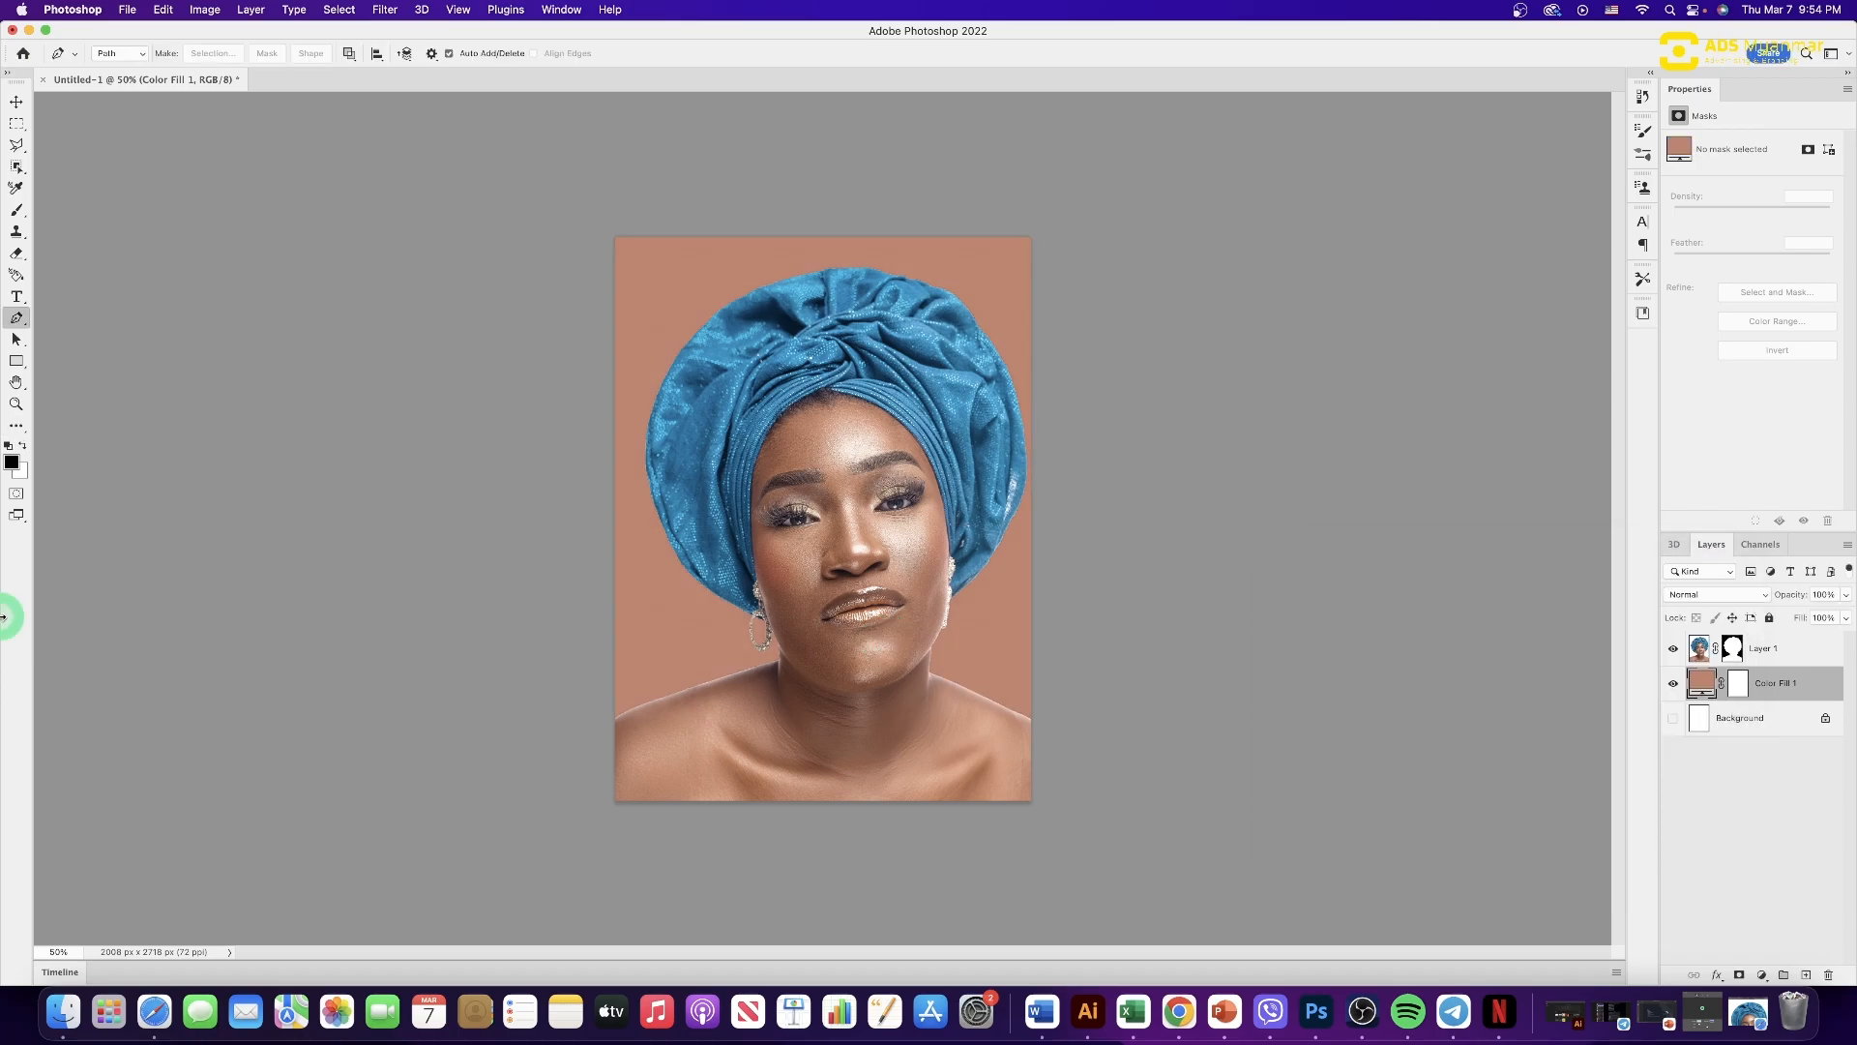
- Compare the portrait with and without its background in full-screen view by disabling and re-enabling its layer mask
key(f)
key(super+0)
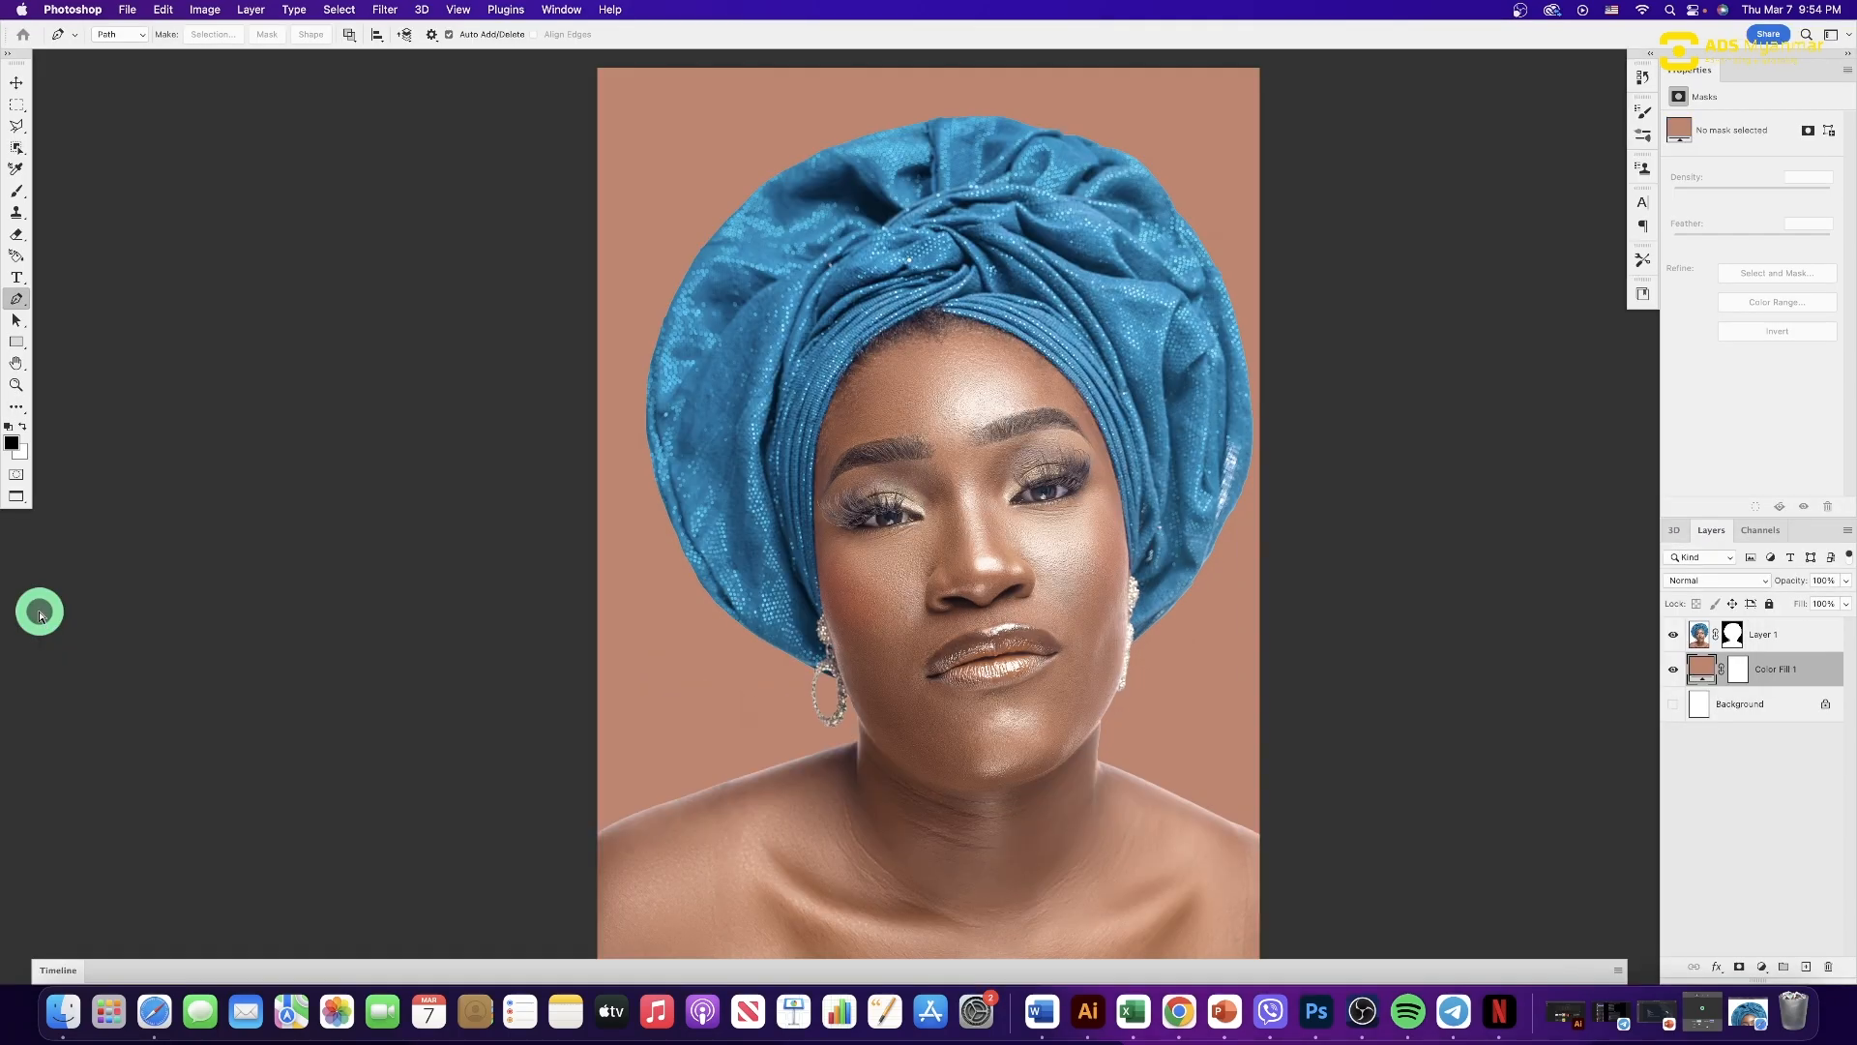
right_click(1732, 634)
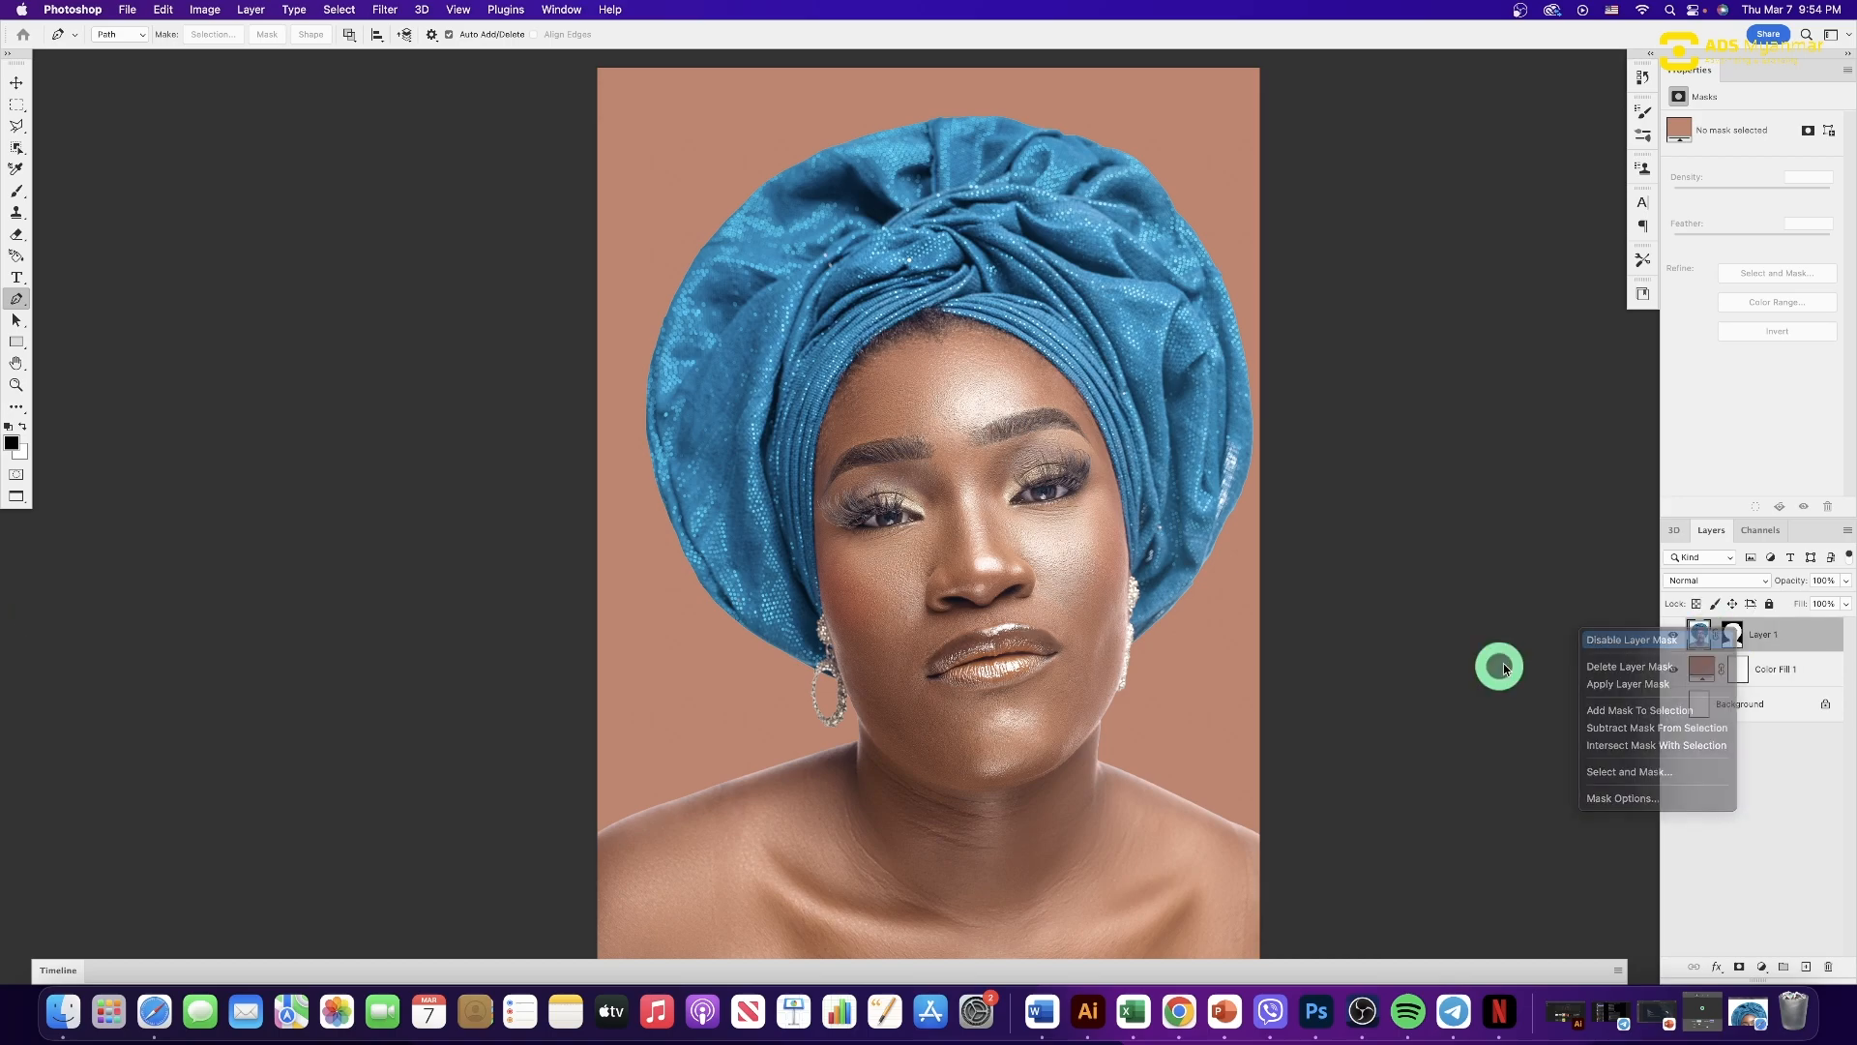
right_click(1737, 634)
click(1707, 641)
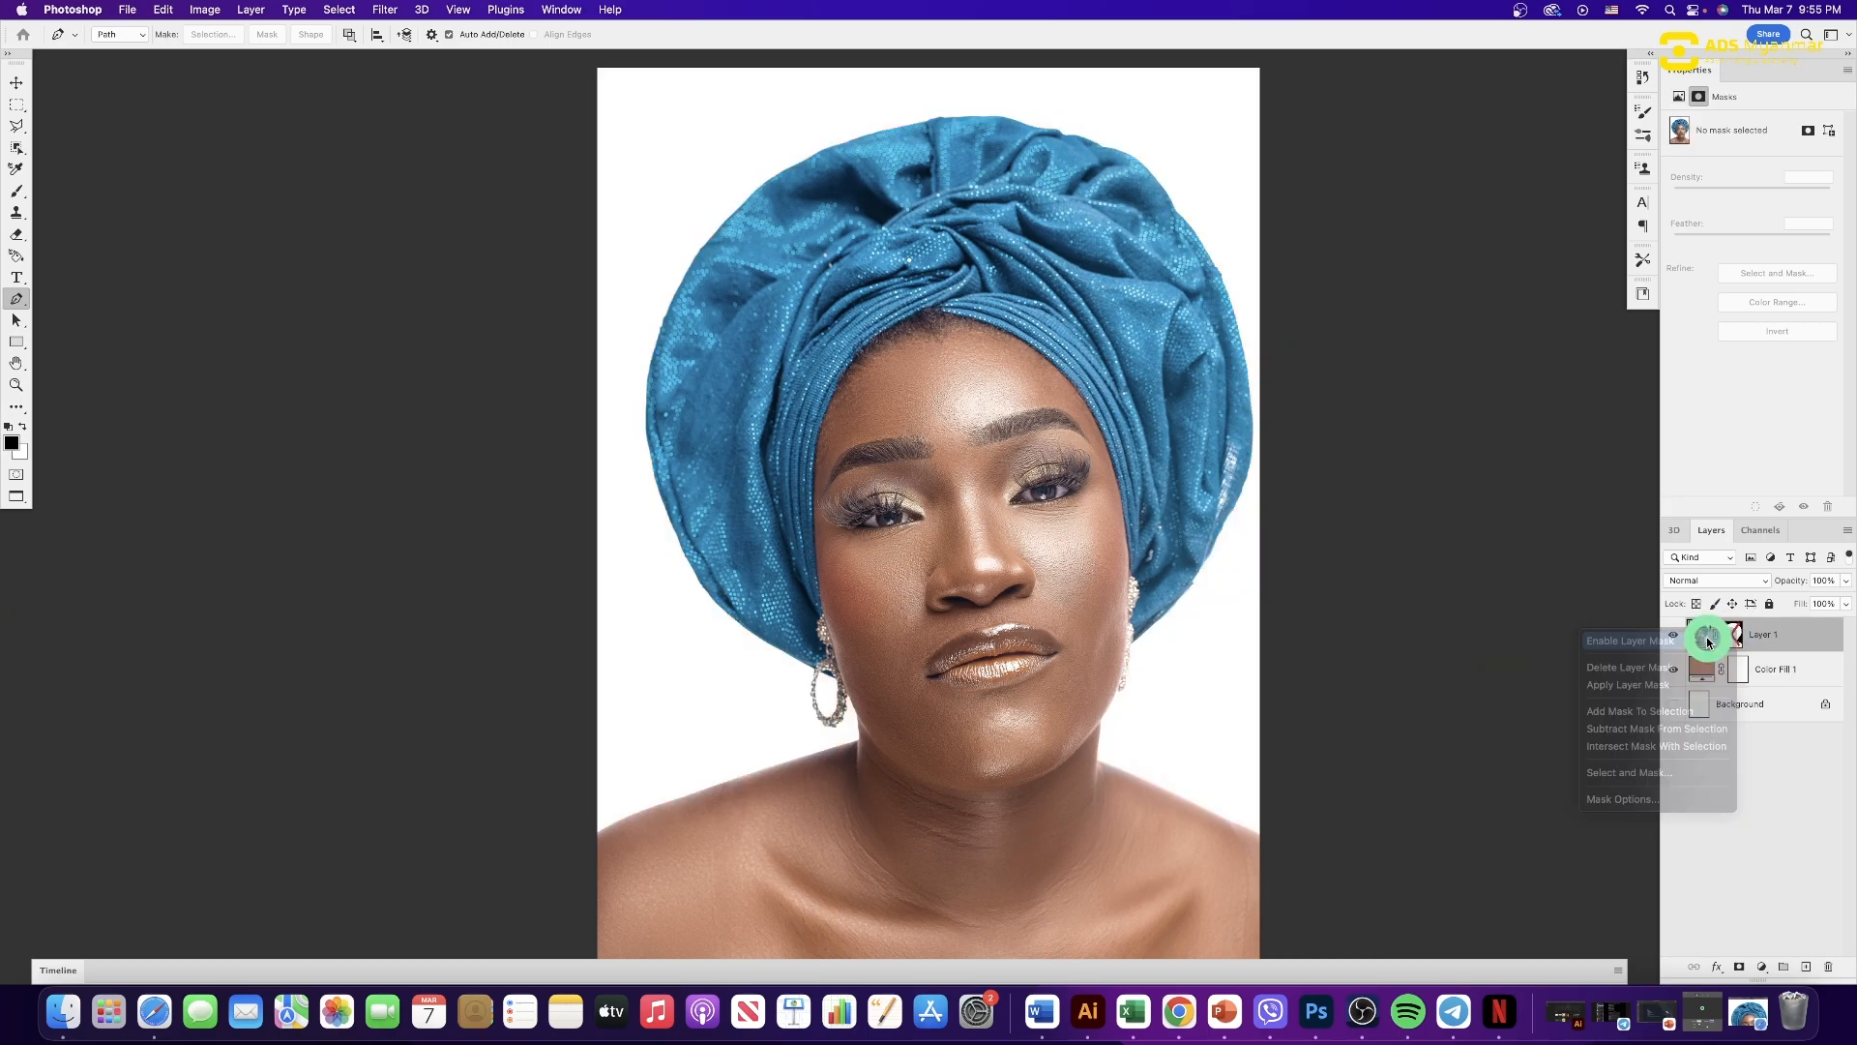
- Add an empty layer above the color fill layer, and try a black dab on it with an enlarged soft brush, undoing the dab
click(1741, 667)
click(1806, 967)
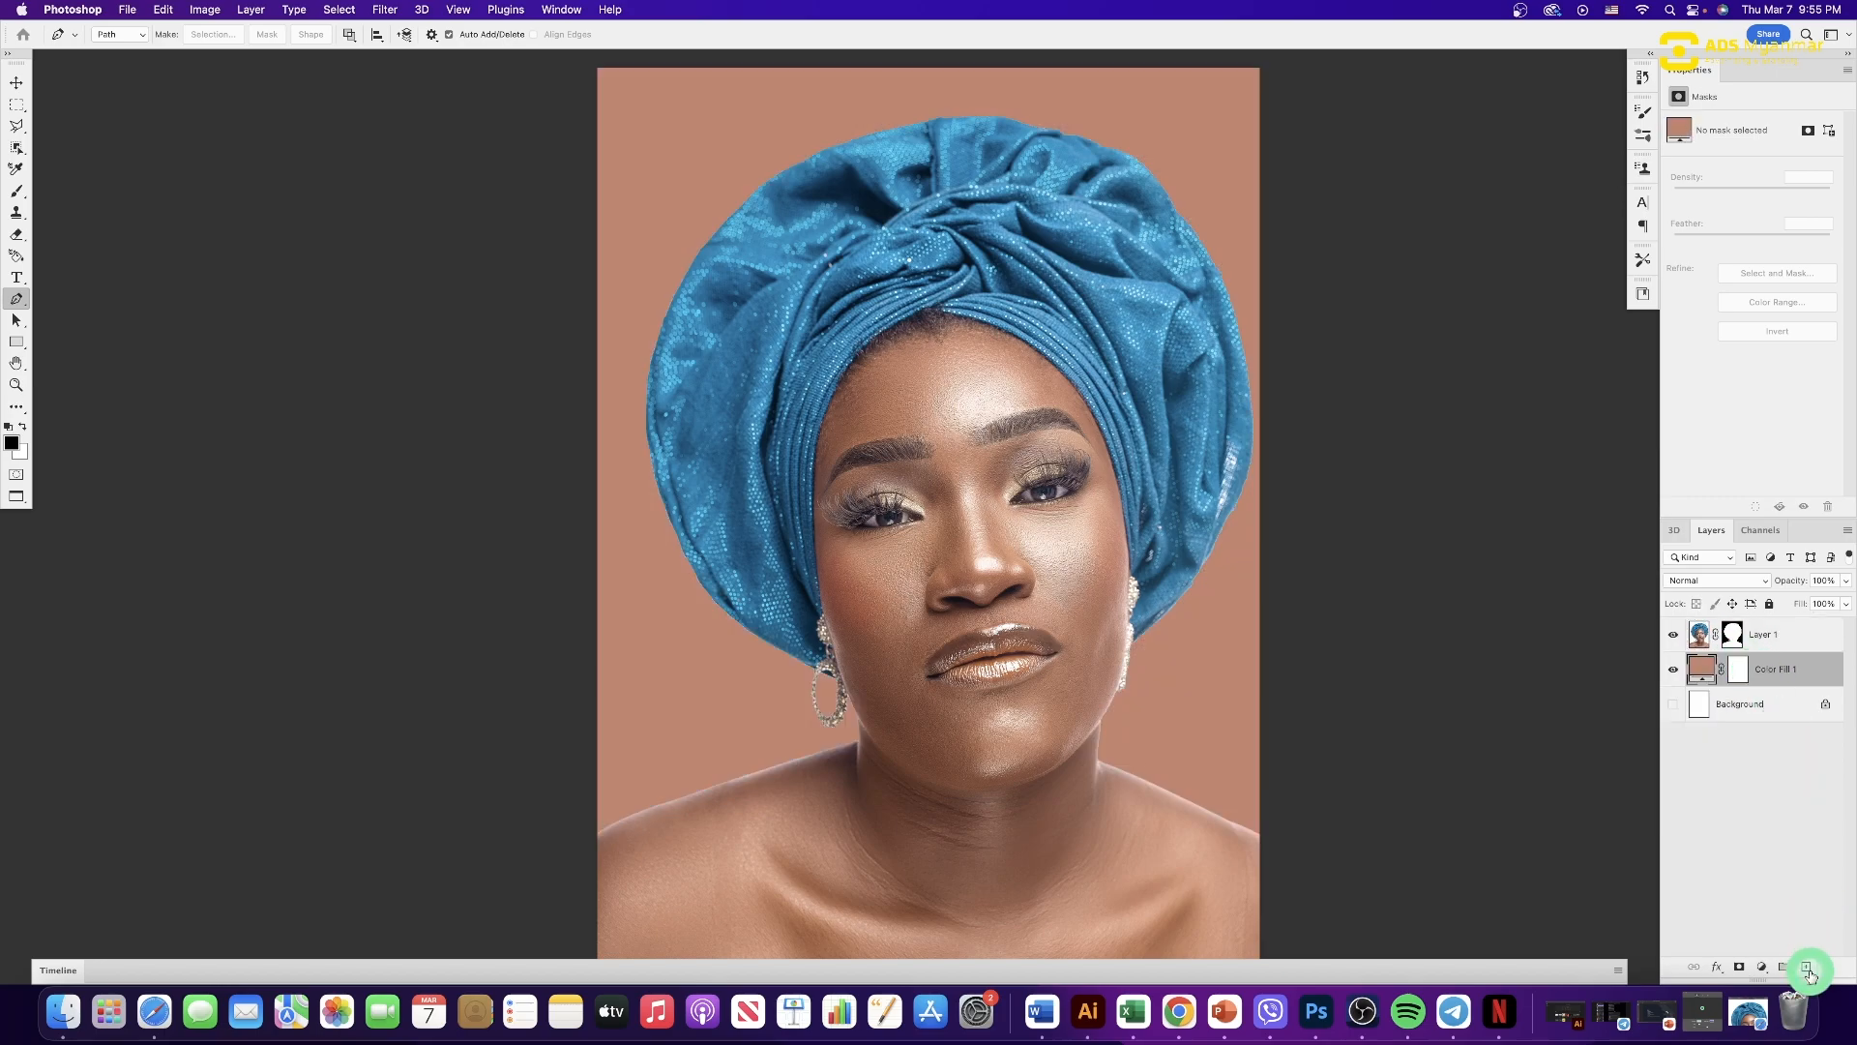
key(b)
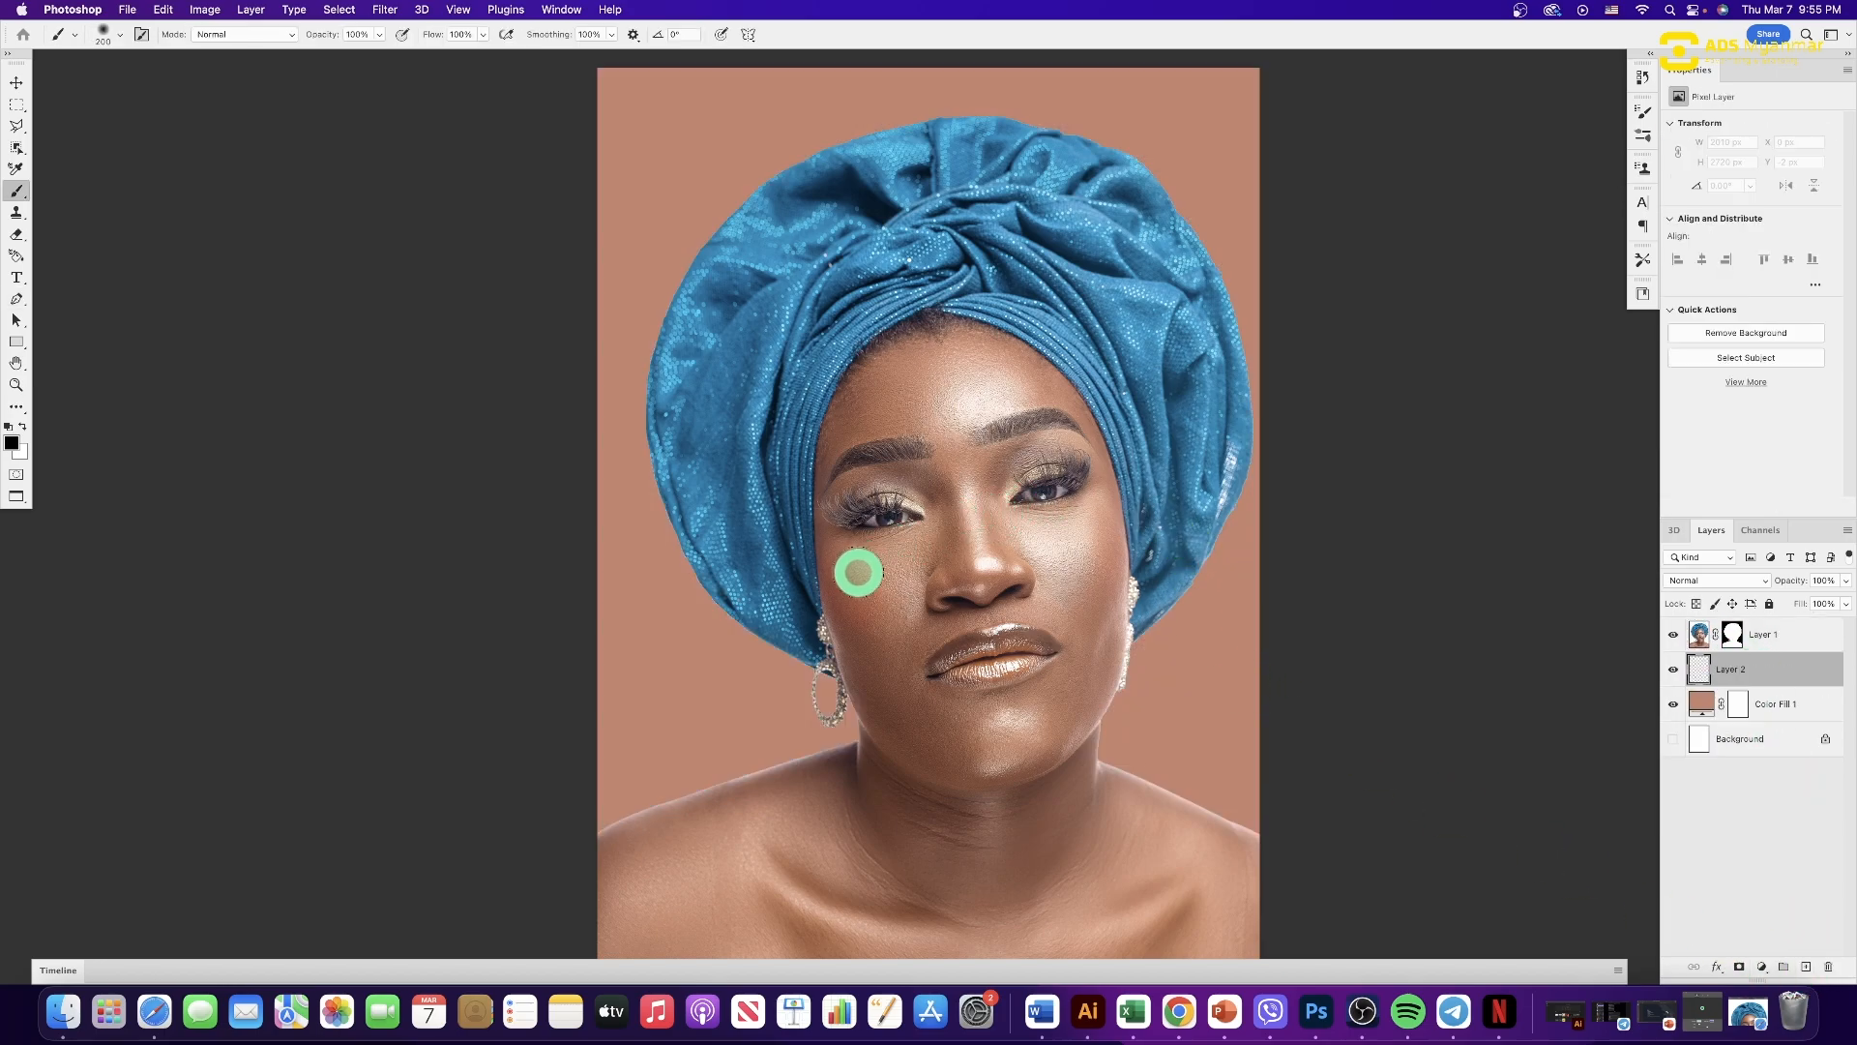
key(bracketright)
key(bracketright)
key(bracketright)
key(bracketright)
click(750, 653)
key(super+z)
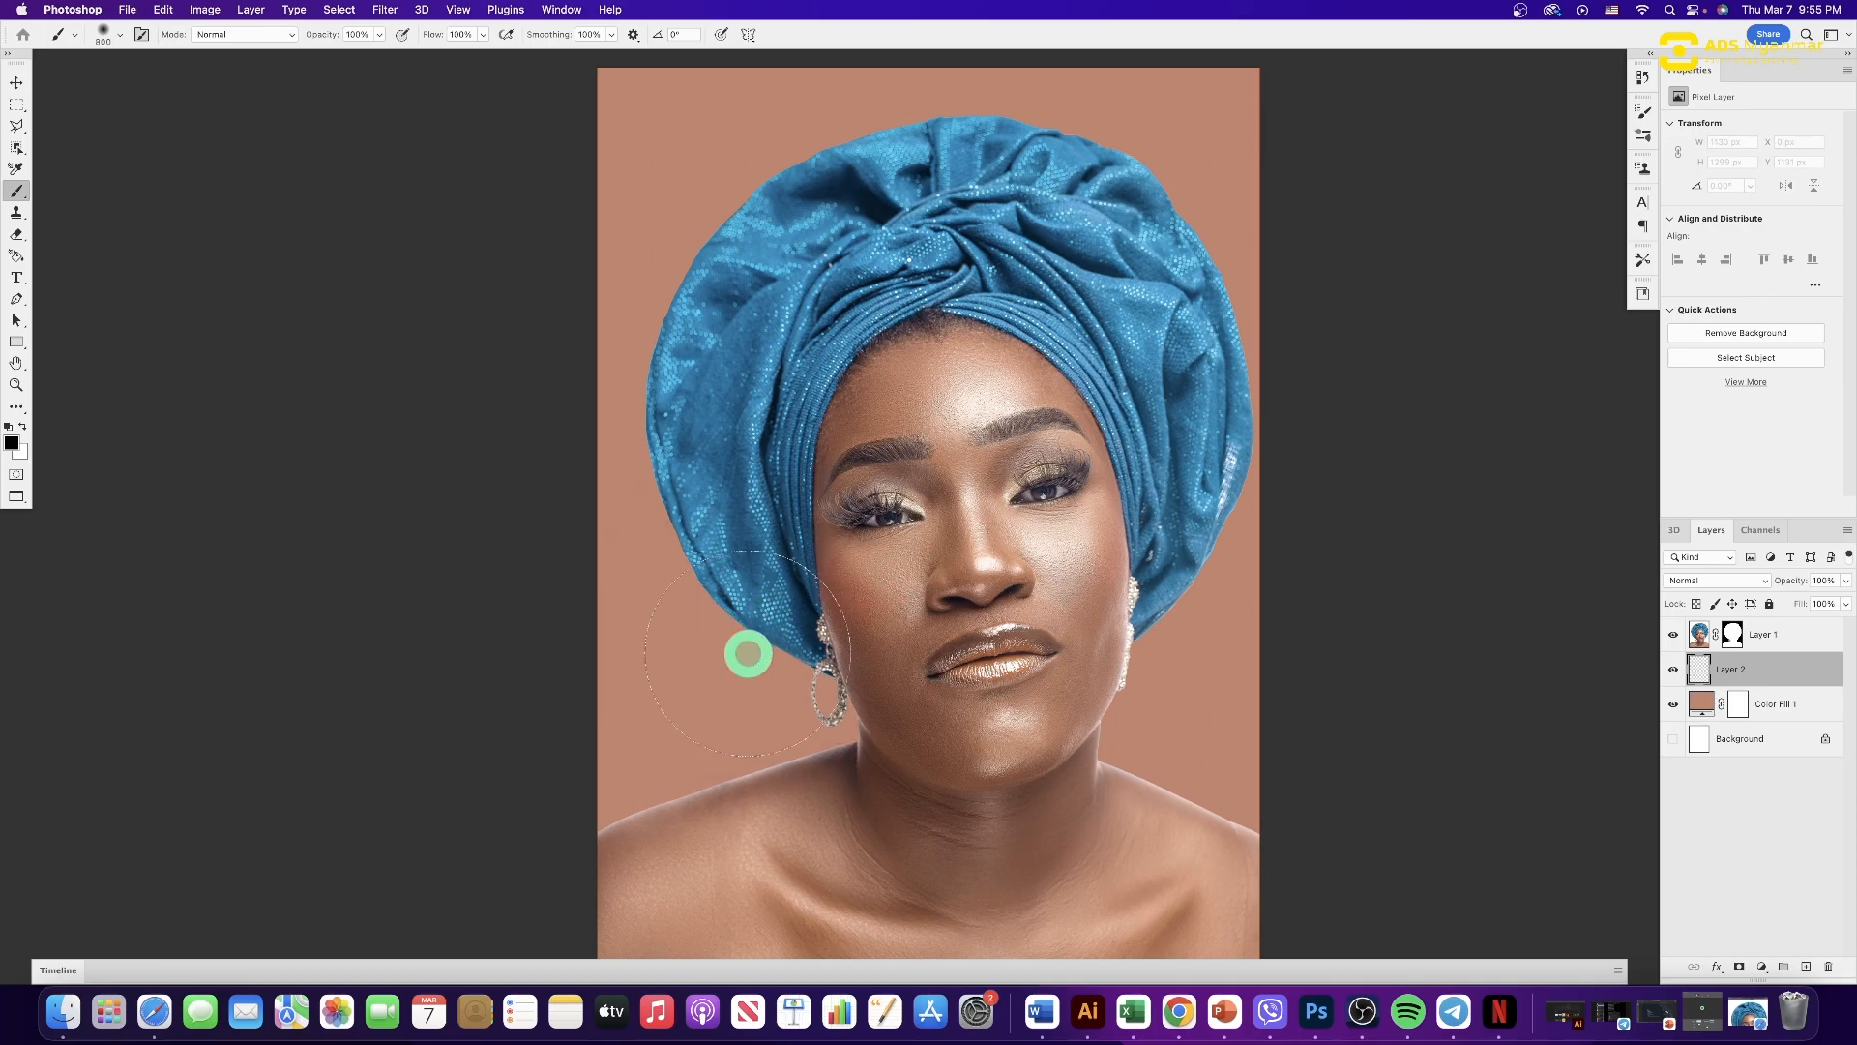
- Set the foreground color to the pale skin highlight efd6c9, sampled from the cheek below the eye
key(i)
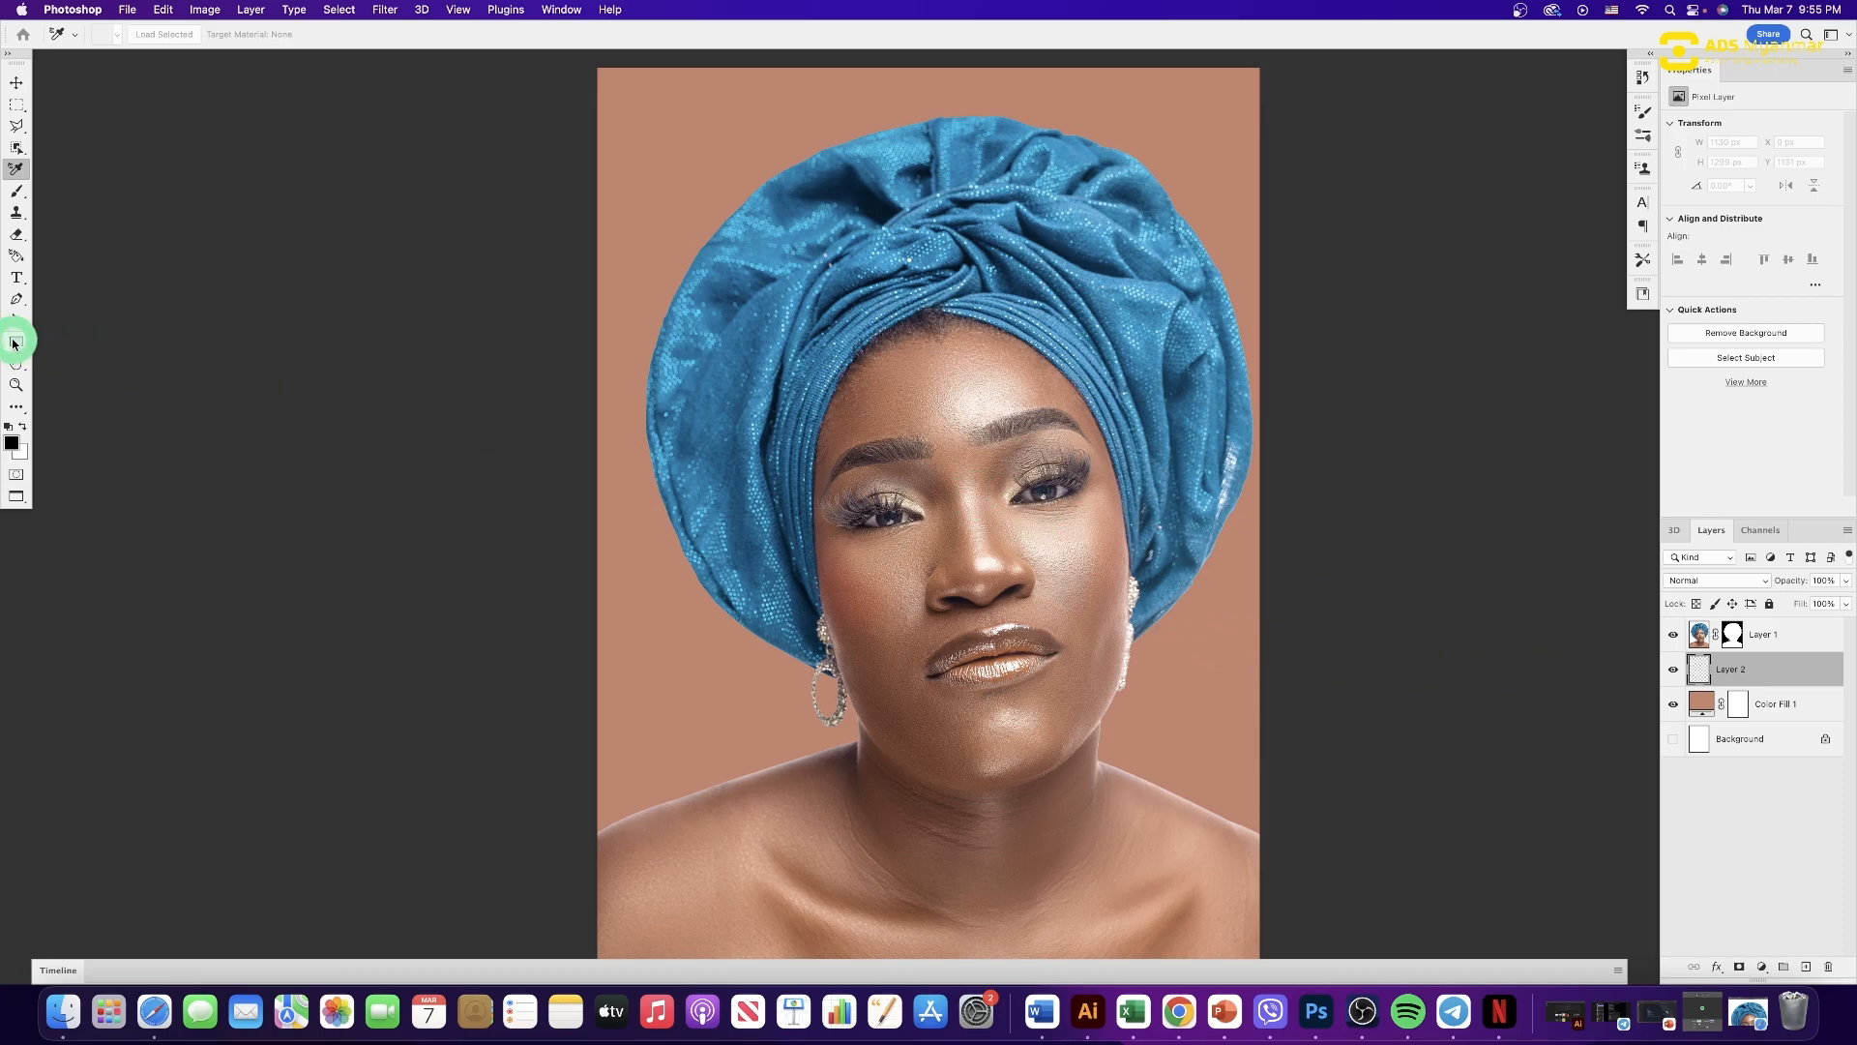
click(19, 167)
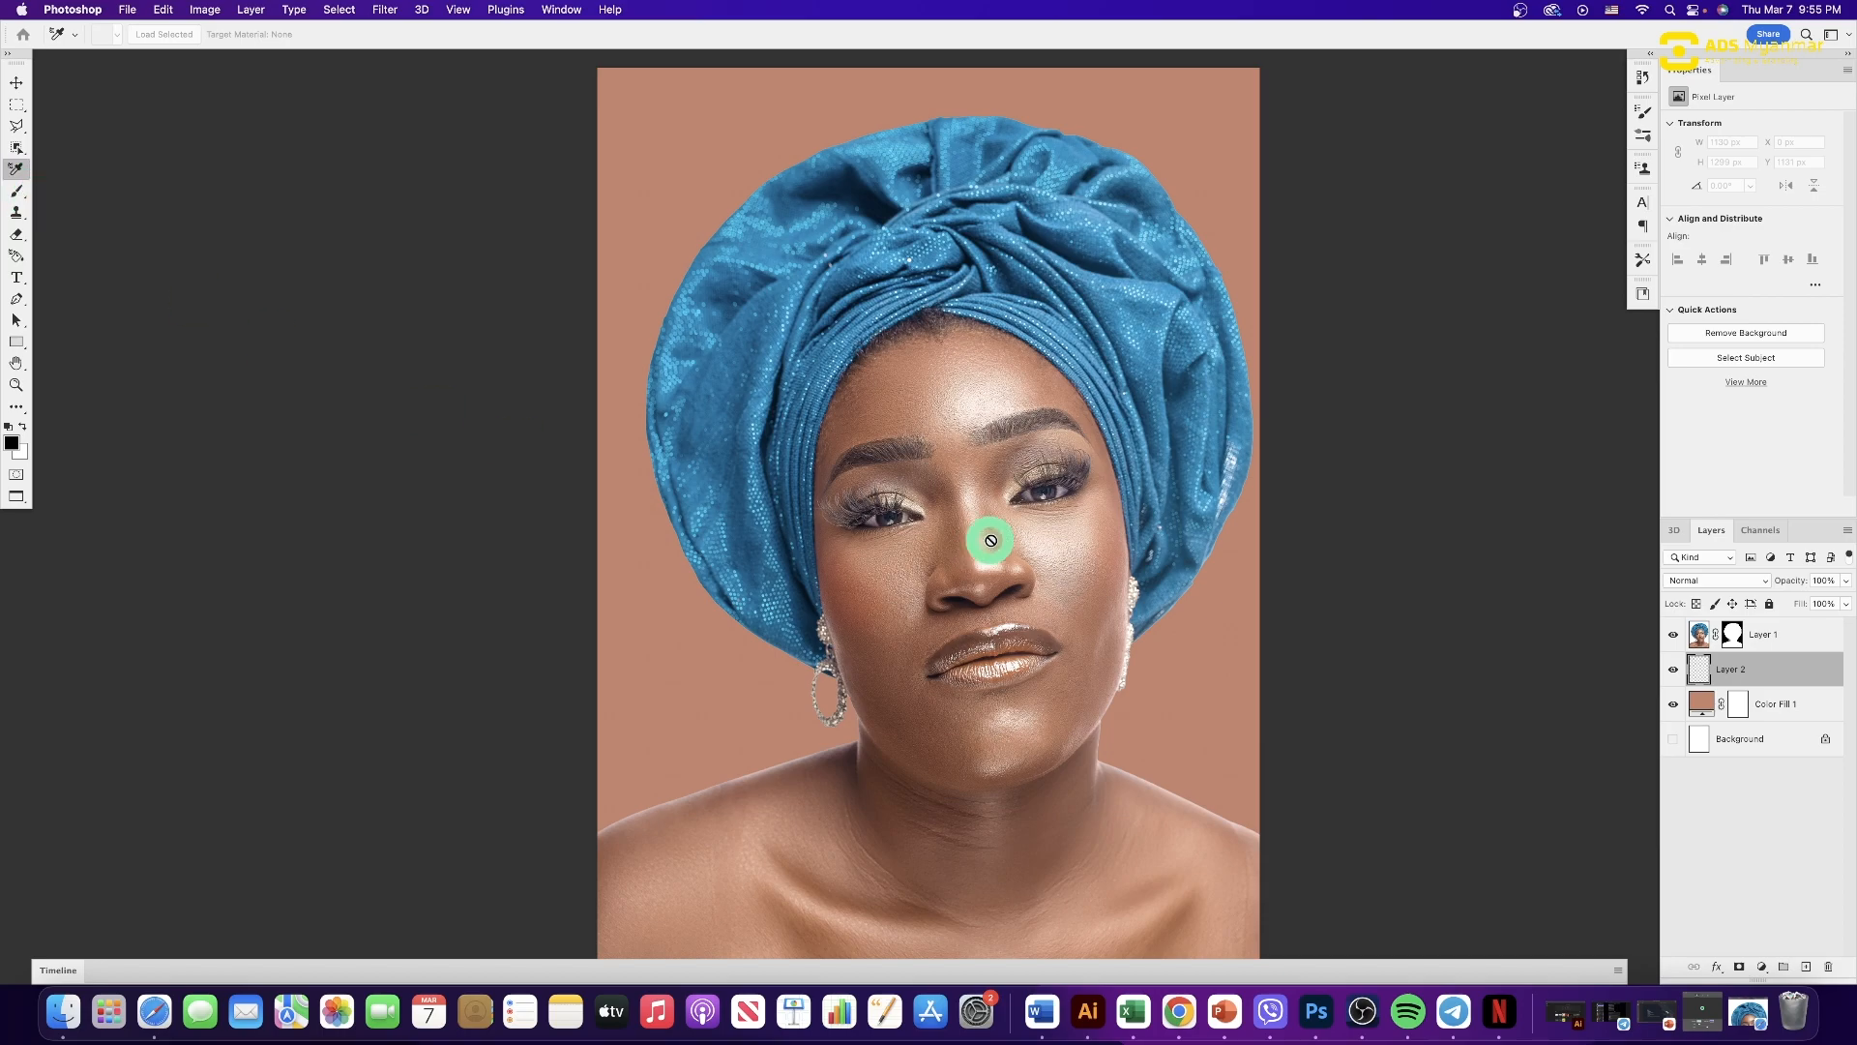
click(1682, 674)
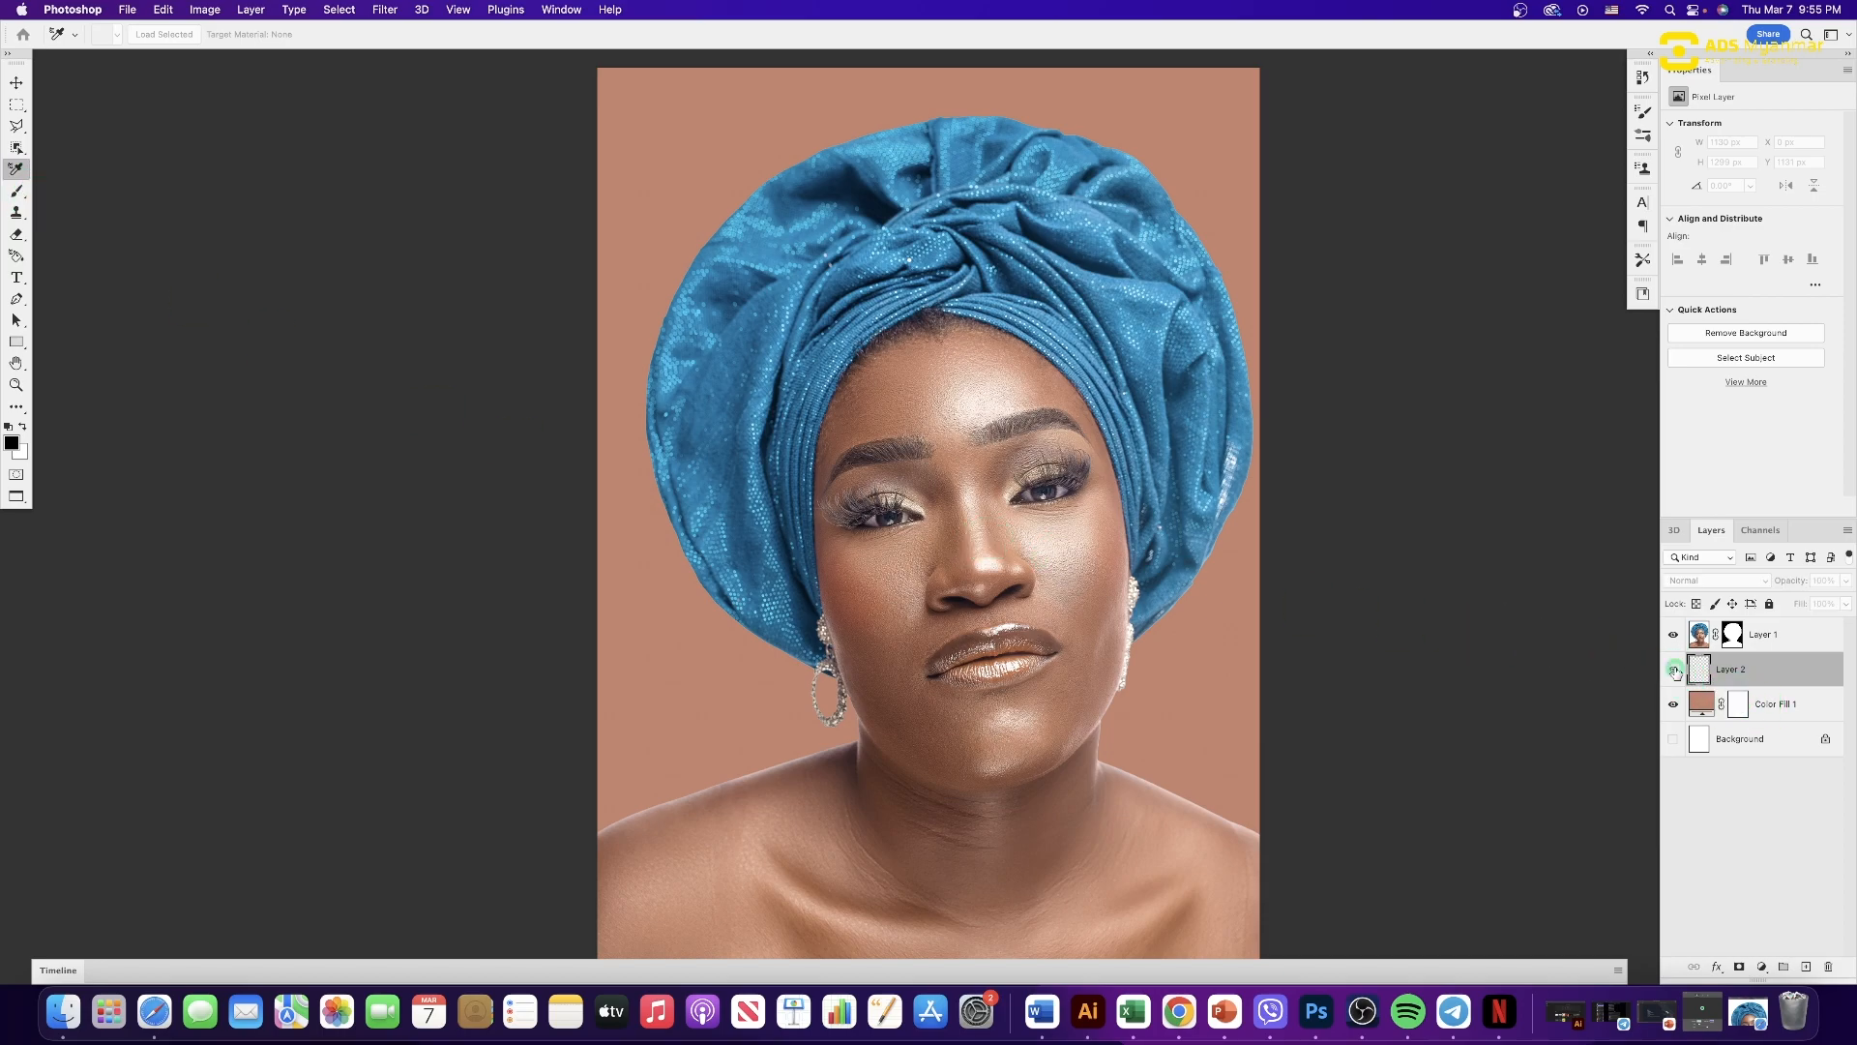
click(12, 444)
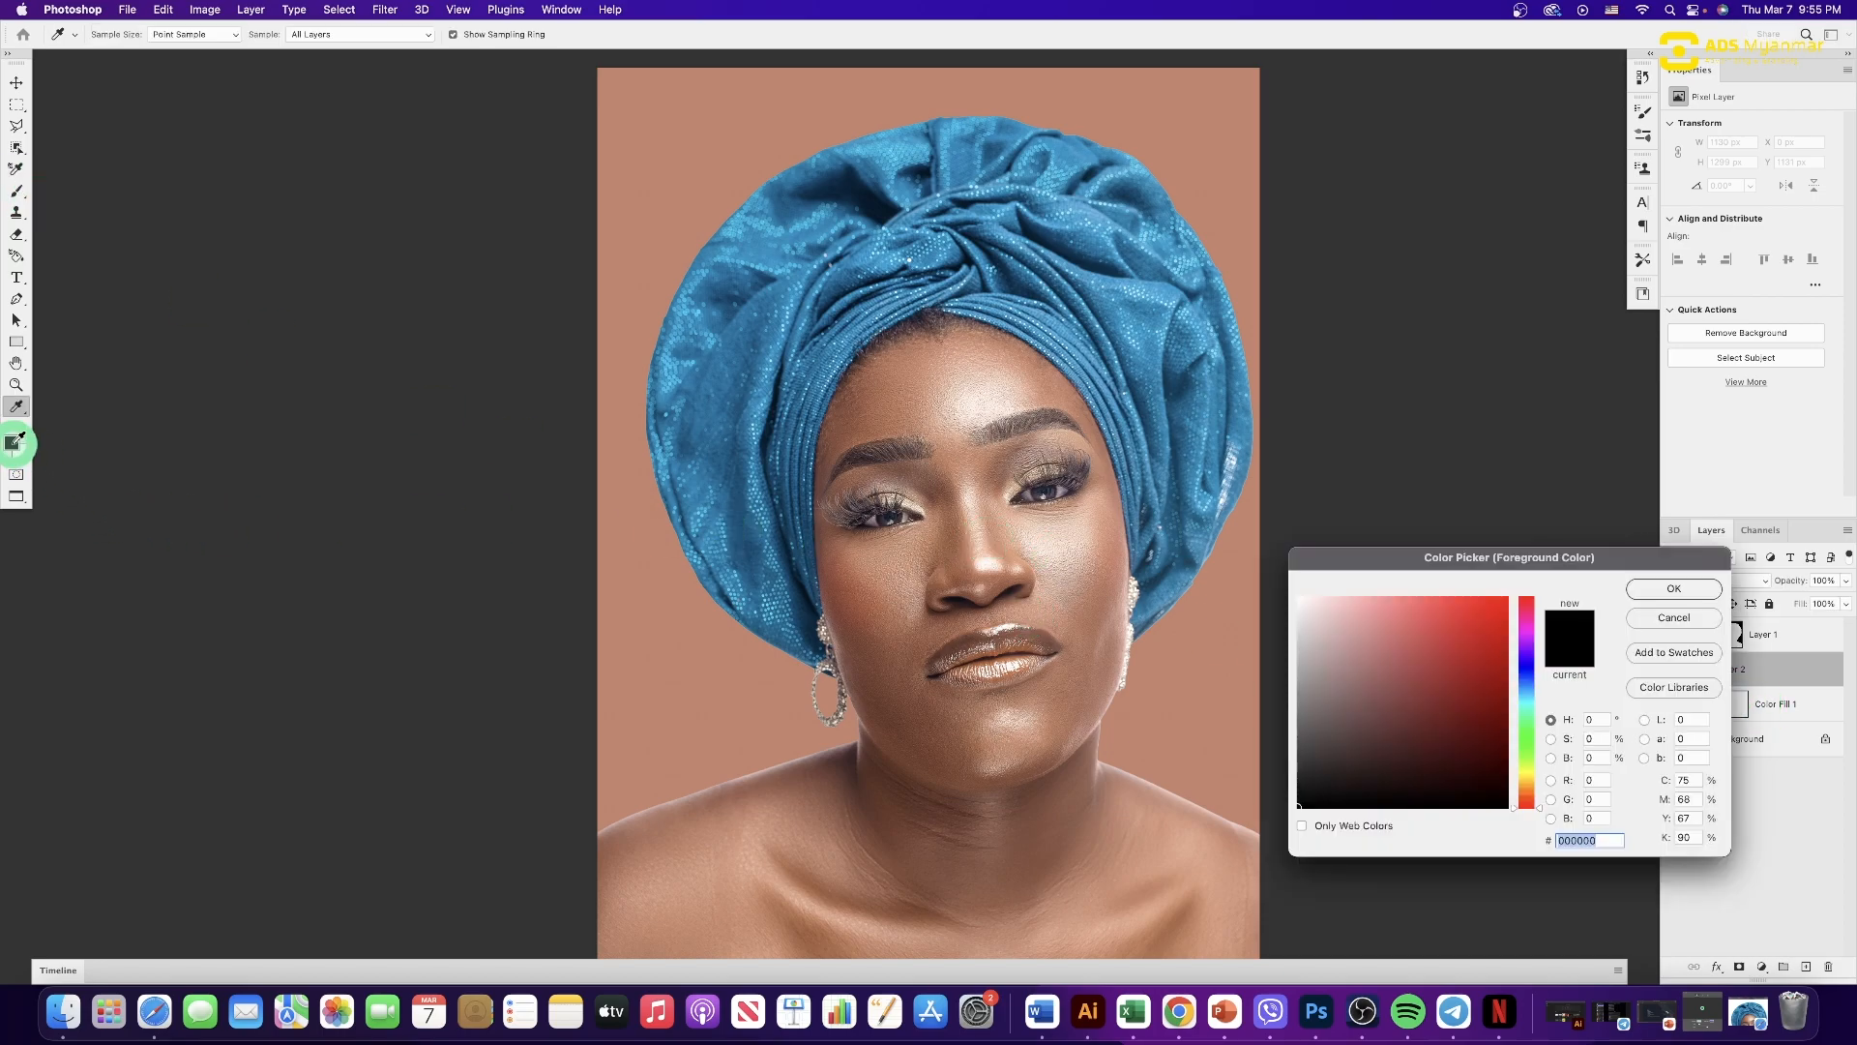
click(1061, 523)
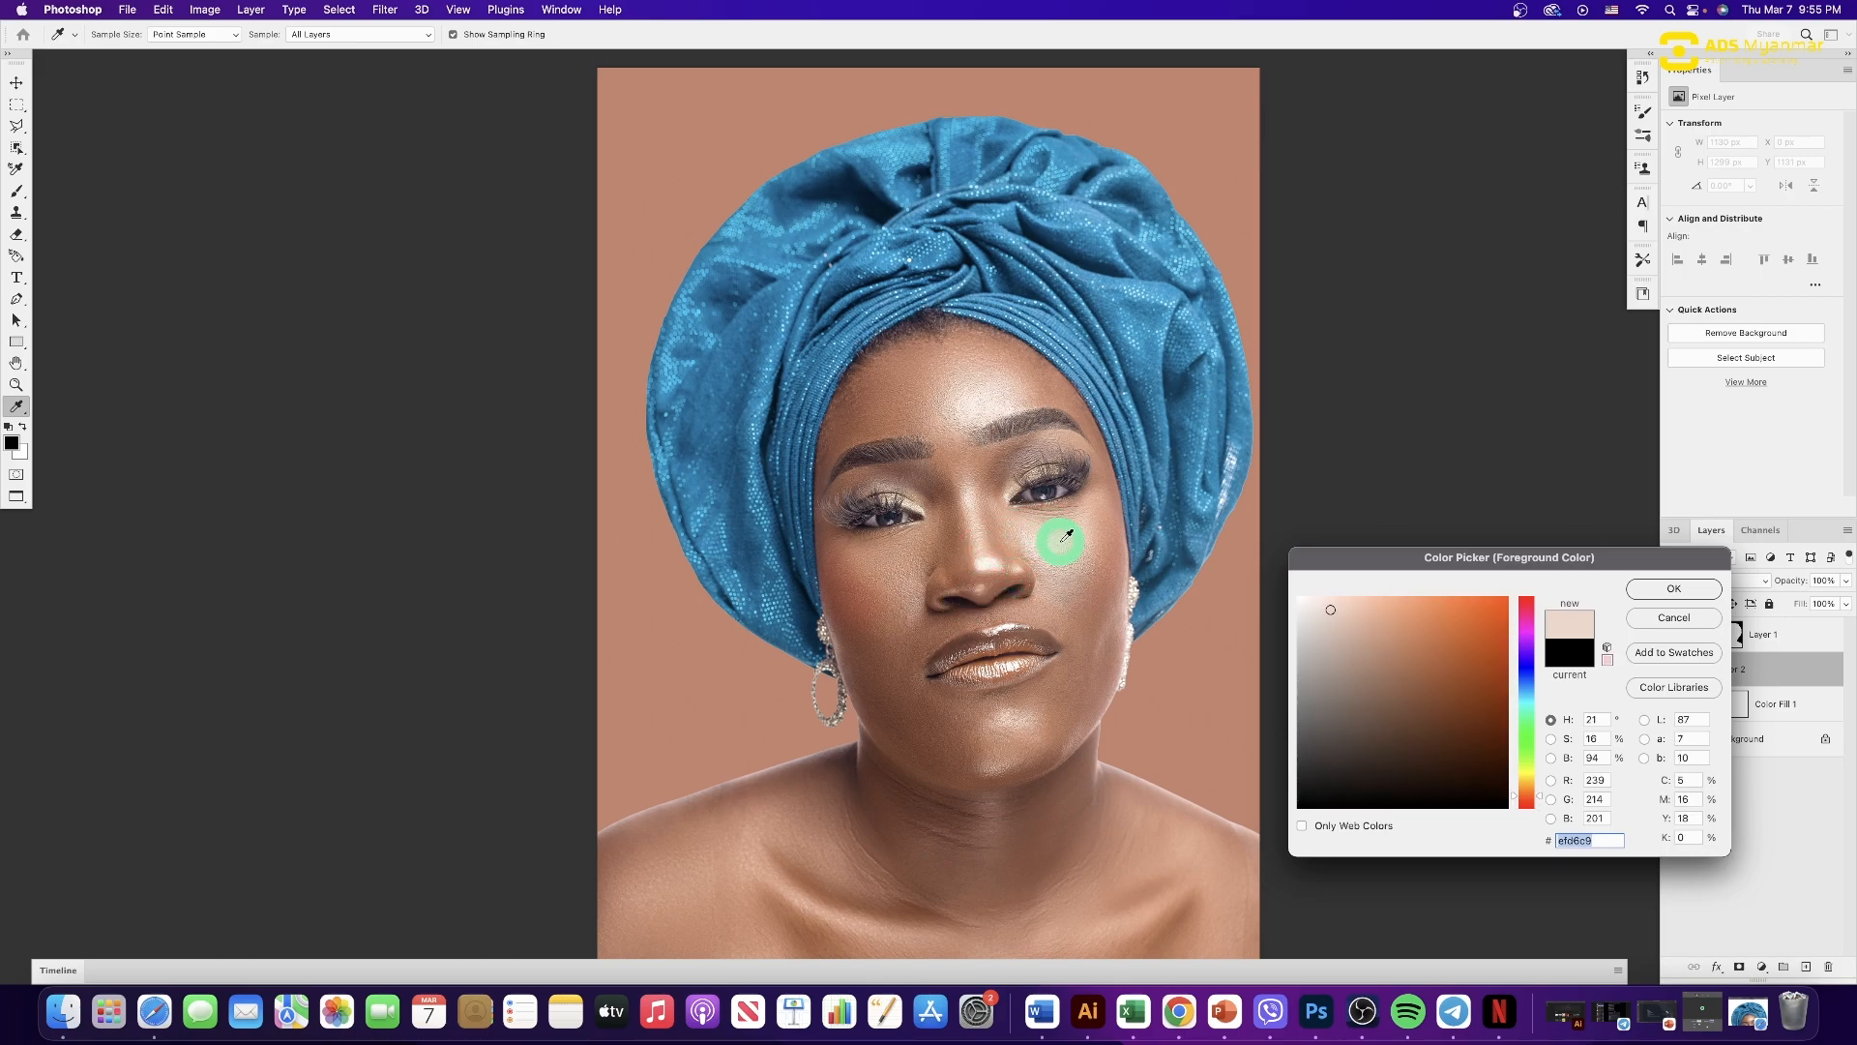
click(1695, 590)
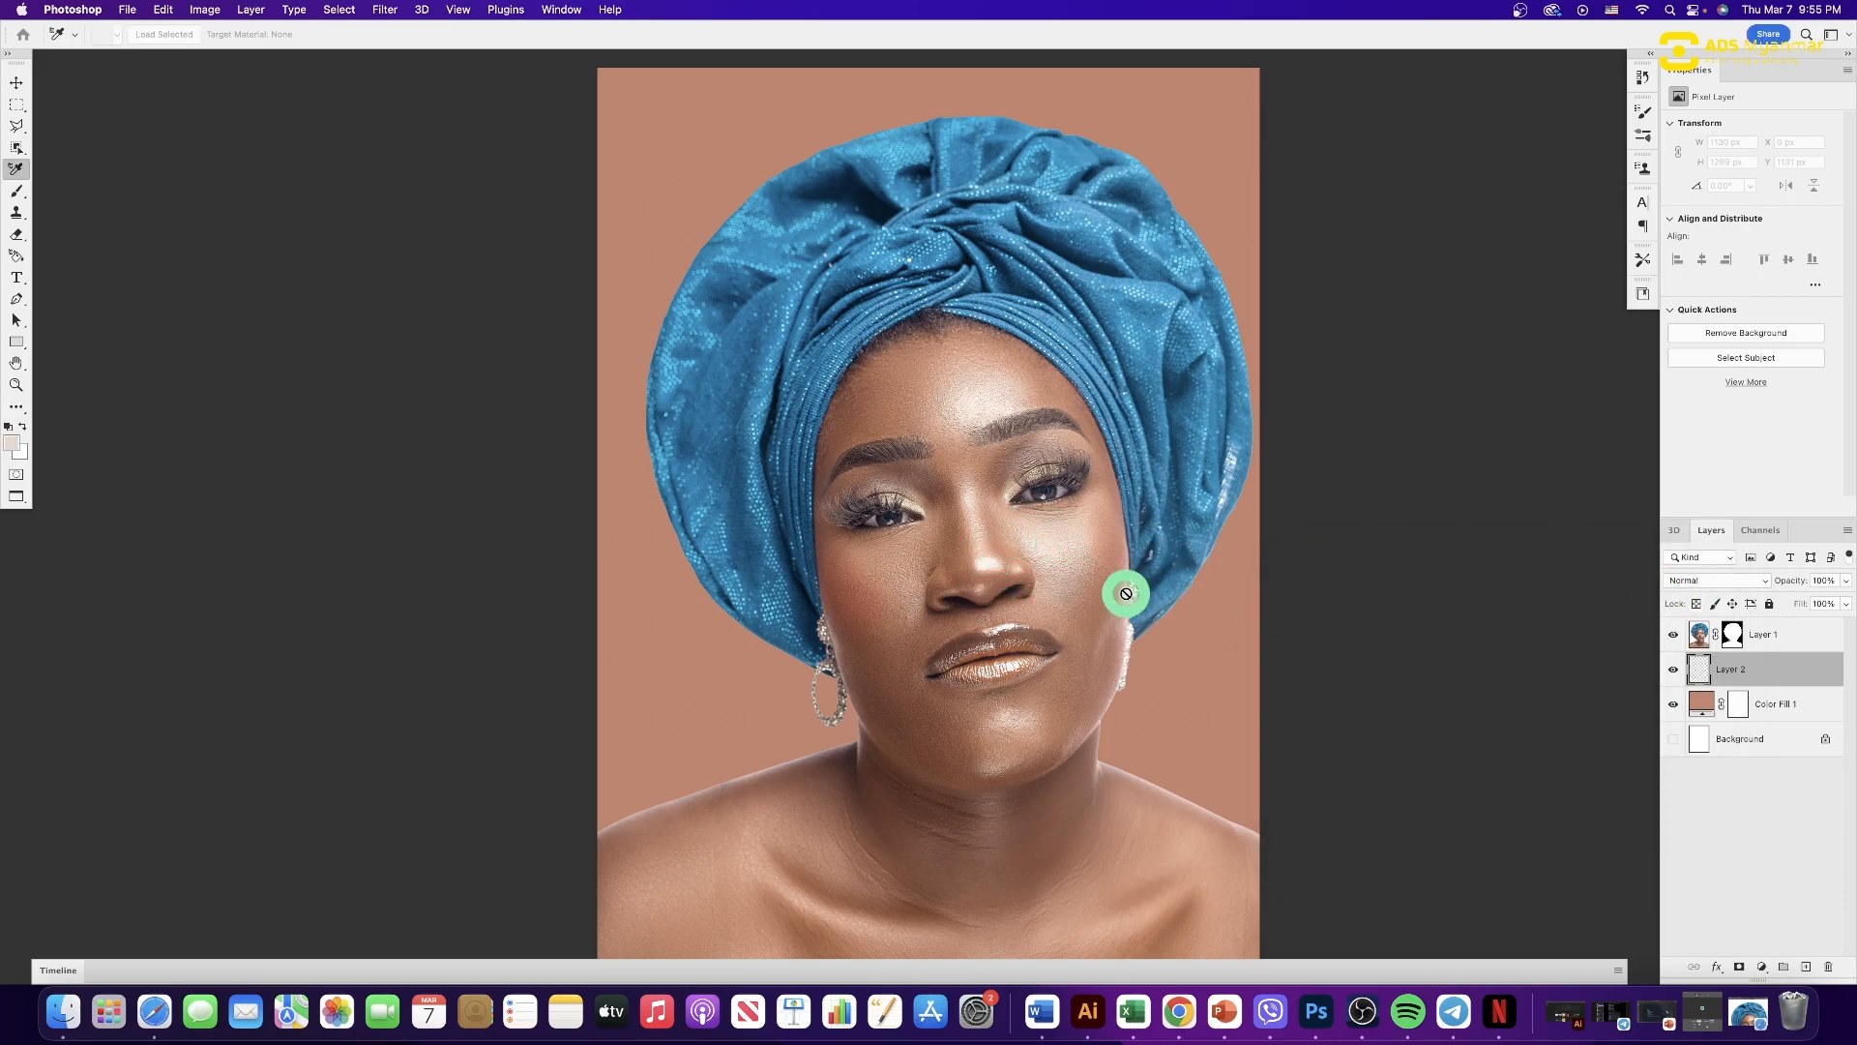
- Move the empty layer above the portrait layer and paint one soft pale dab beside the neck
key(b)
drag(804, 775, 911, 837)
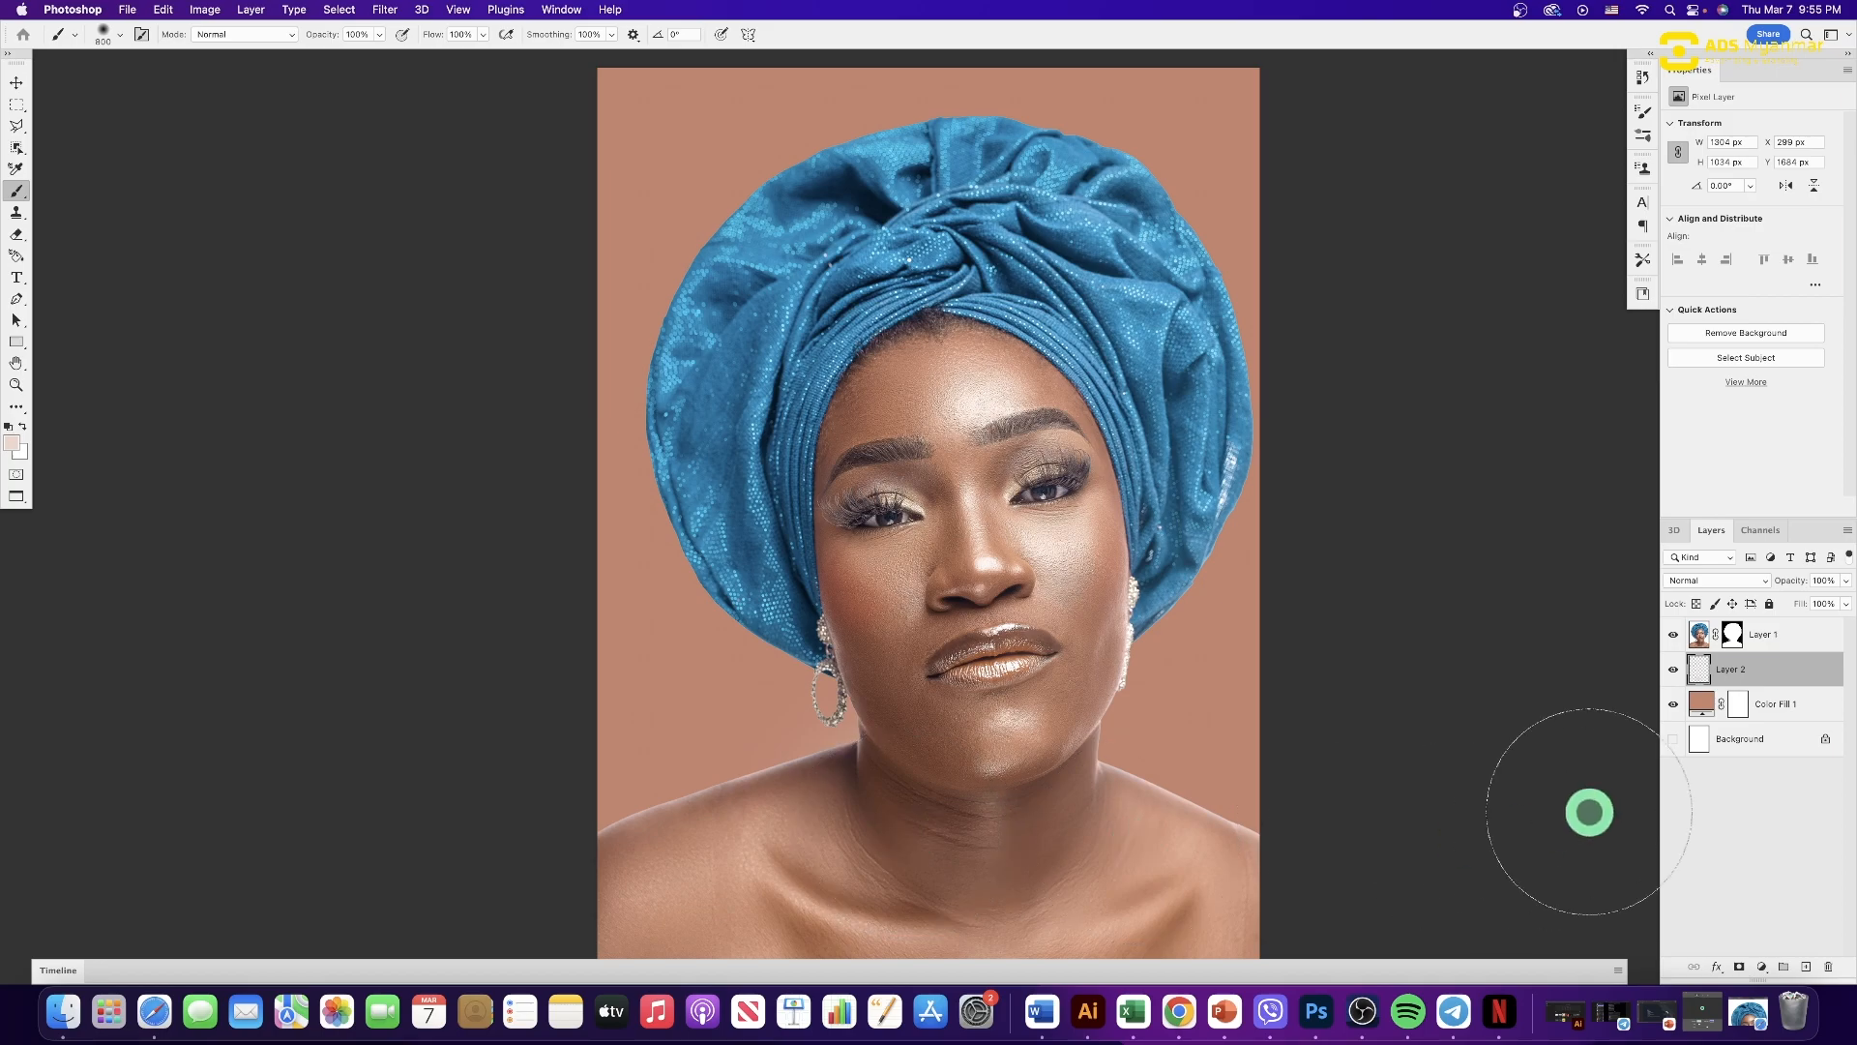
click(1793, 638)
drag(1792, 637, 1780, 677)
click(1778, 631)
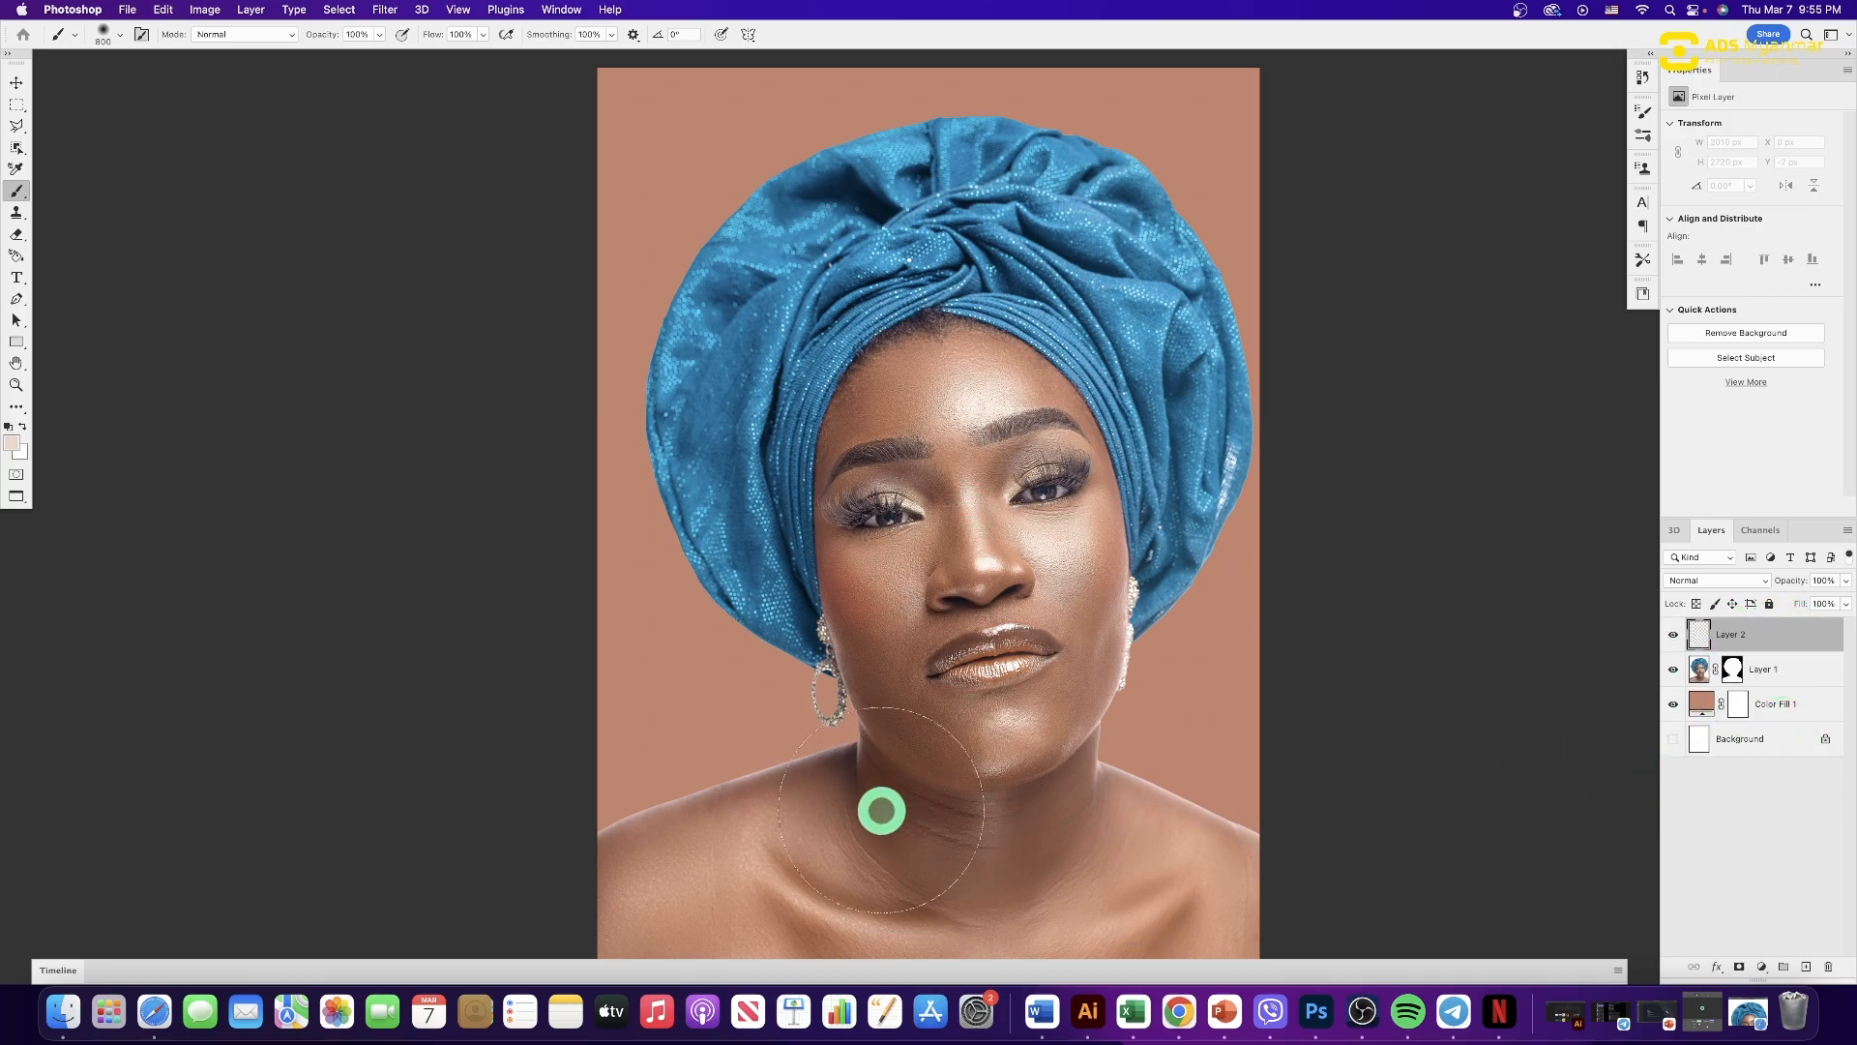
click(810, 747)
- Enlarge the pale dab to about 1840 px wide over the face, and place its layer beneath the portrait layer
key(super+t)
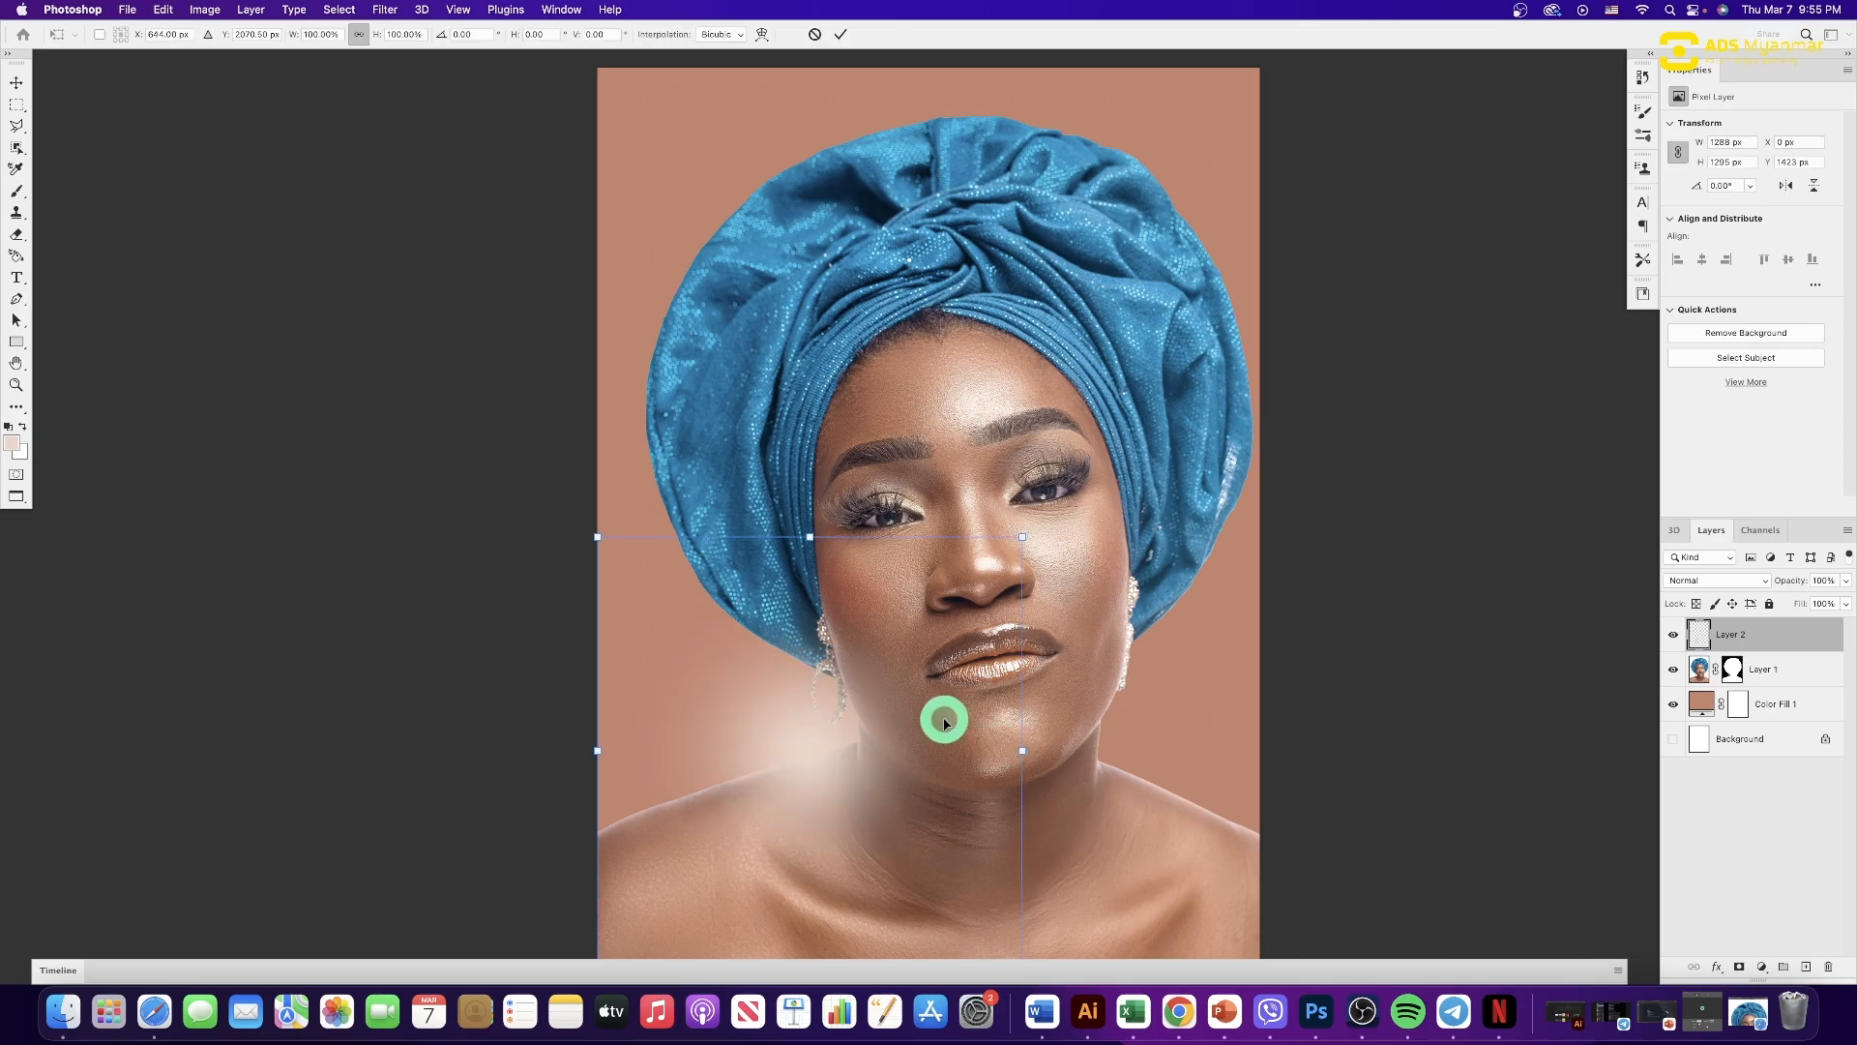
drag(1021, 537, 1226, 376)
drag(933, 746, 1002, 646)
key(Return)
drag(1757, 638, 1735, 689)
- Enlarge the glow to about 3471 by 3491 px, positioned lower so it spreads behind the neck and shoulders
key(super+t)
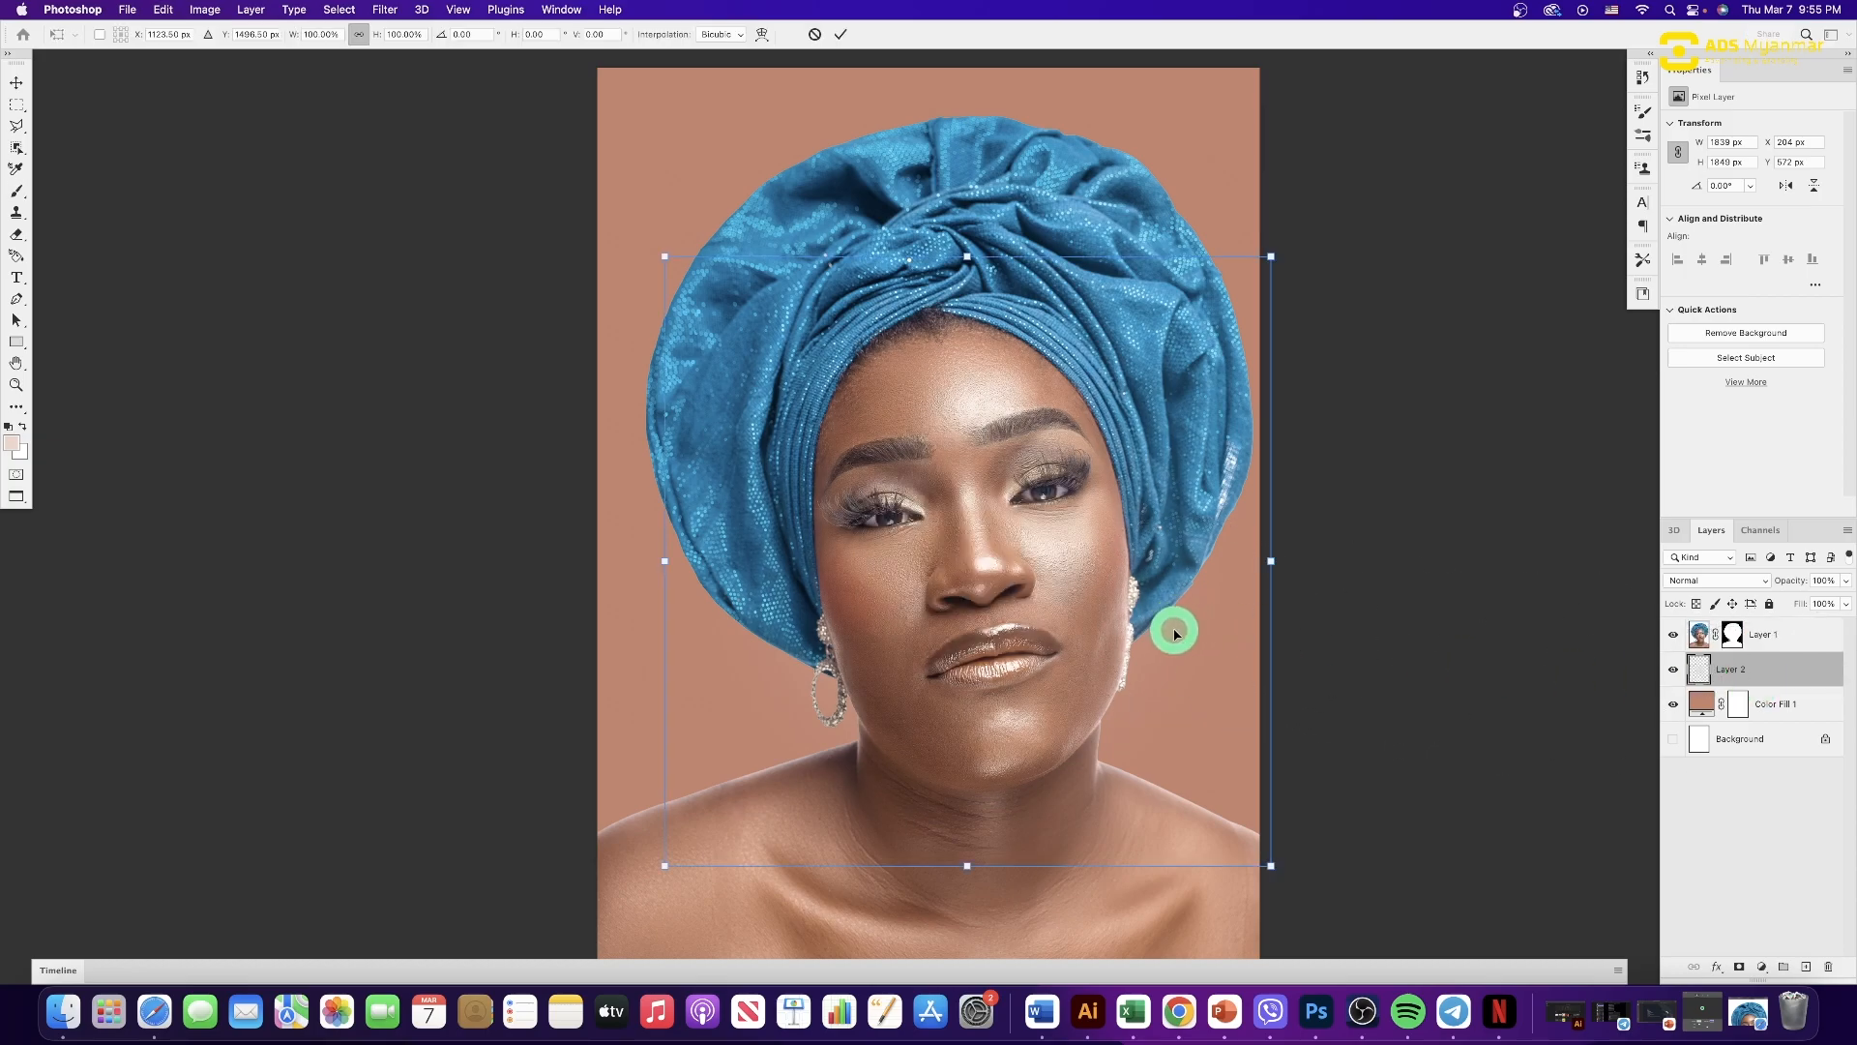
drag(1265, 255, 1665, 95)
drag(1192, 621, 1180, 764)
key(Return)
key(b)
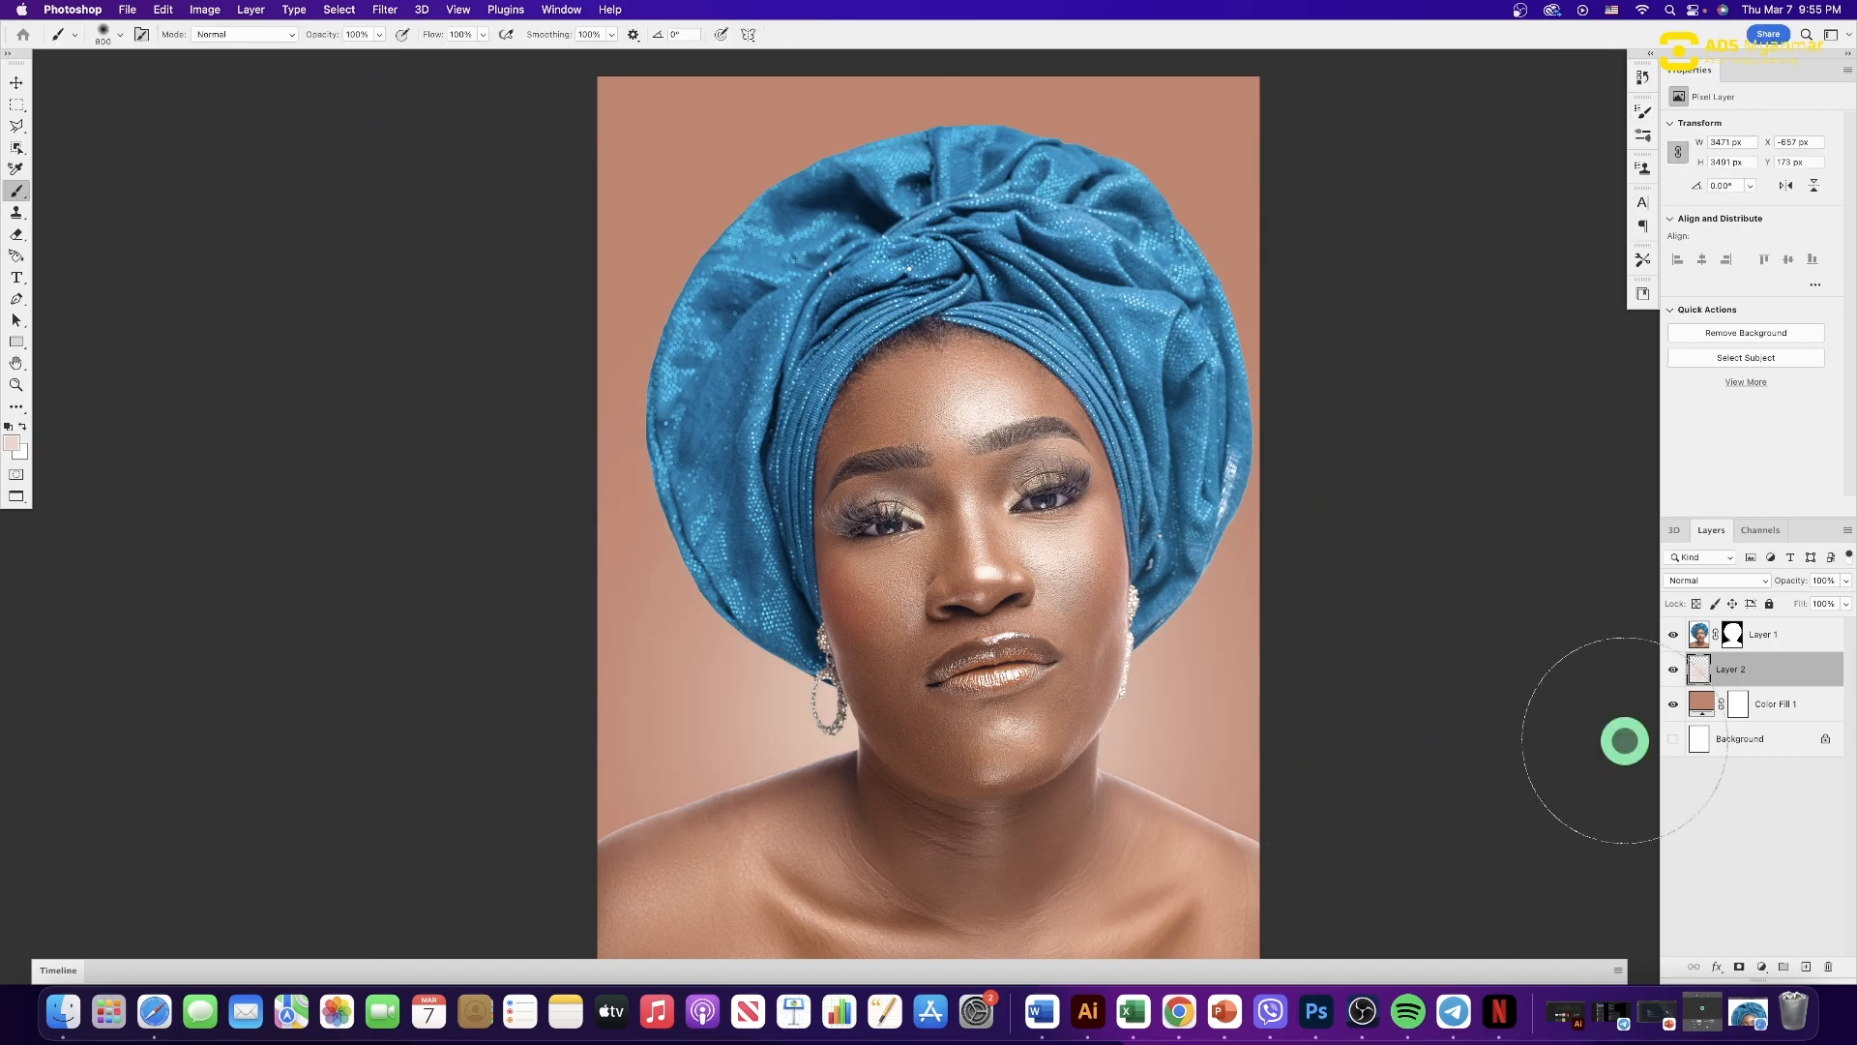
- Turn the glow and color fill layers off and on to check the backdrop, and make the Background layer visible
click(1673, 669)
click(1673, 669)
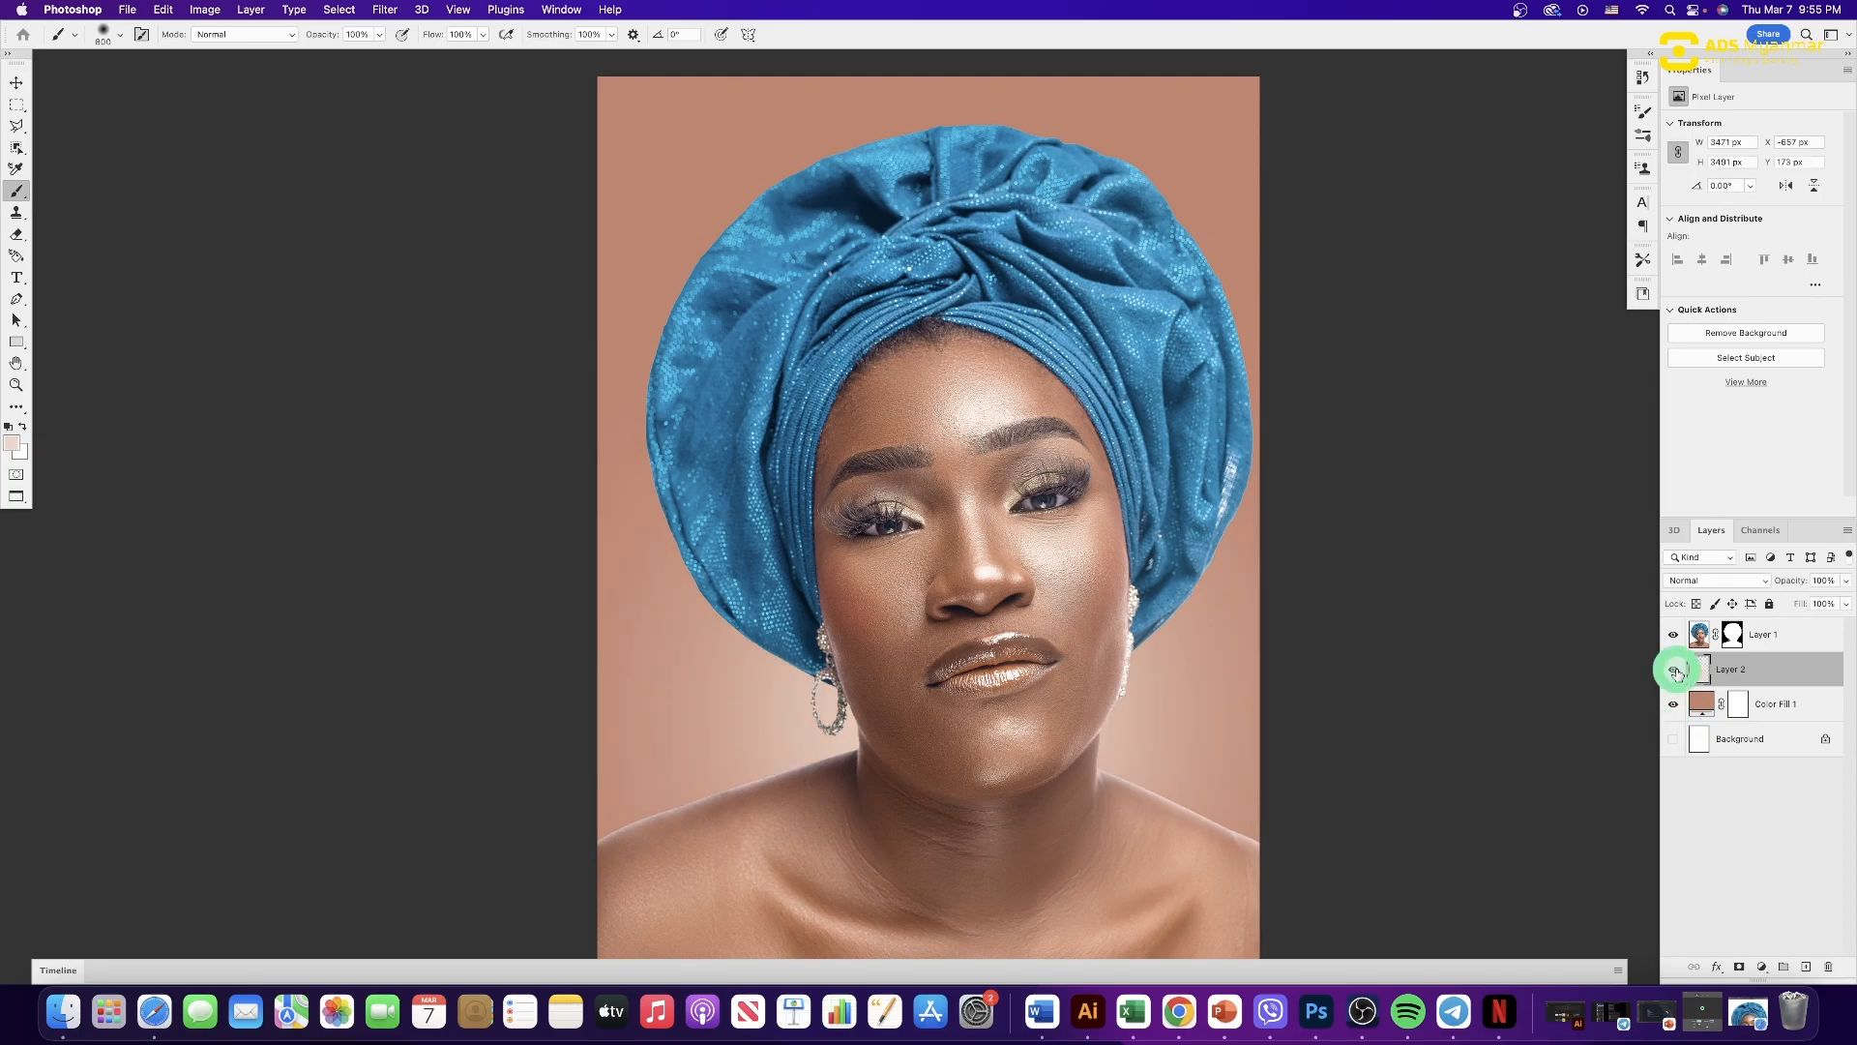
click(1768, 703)
click(1674, 669)
click(1674, 704)
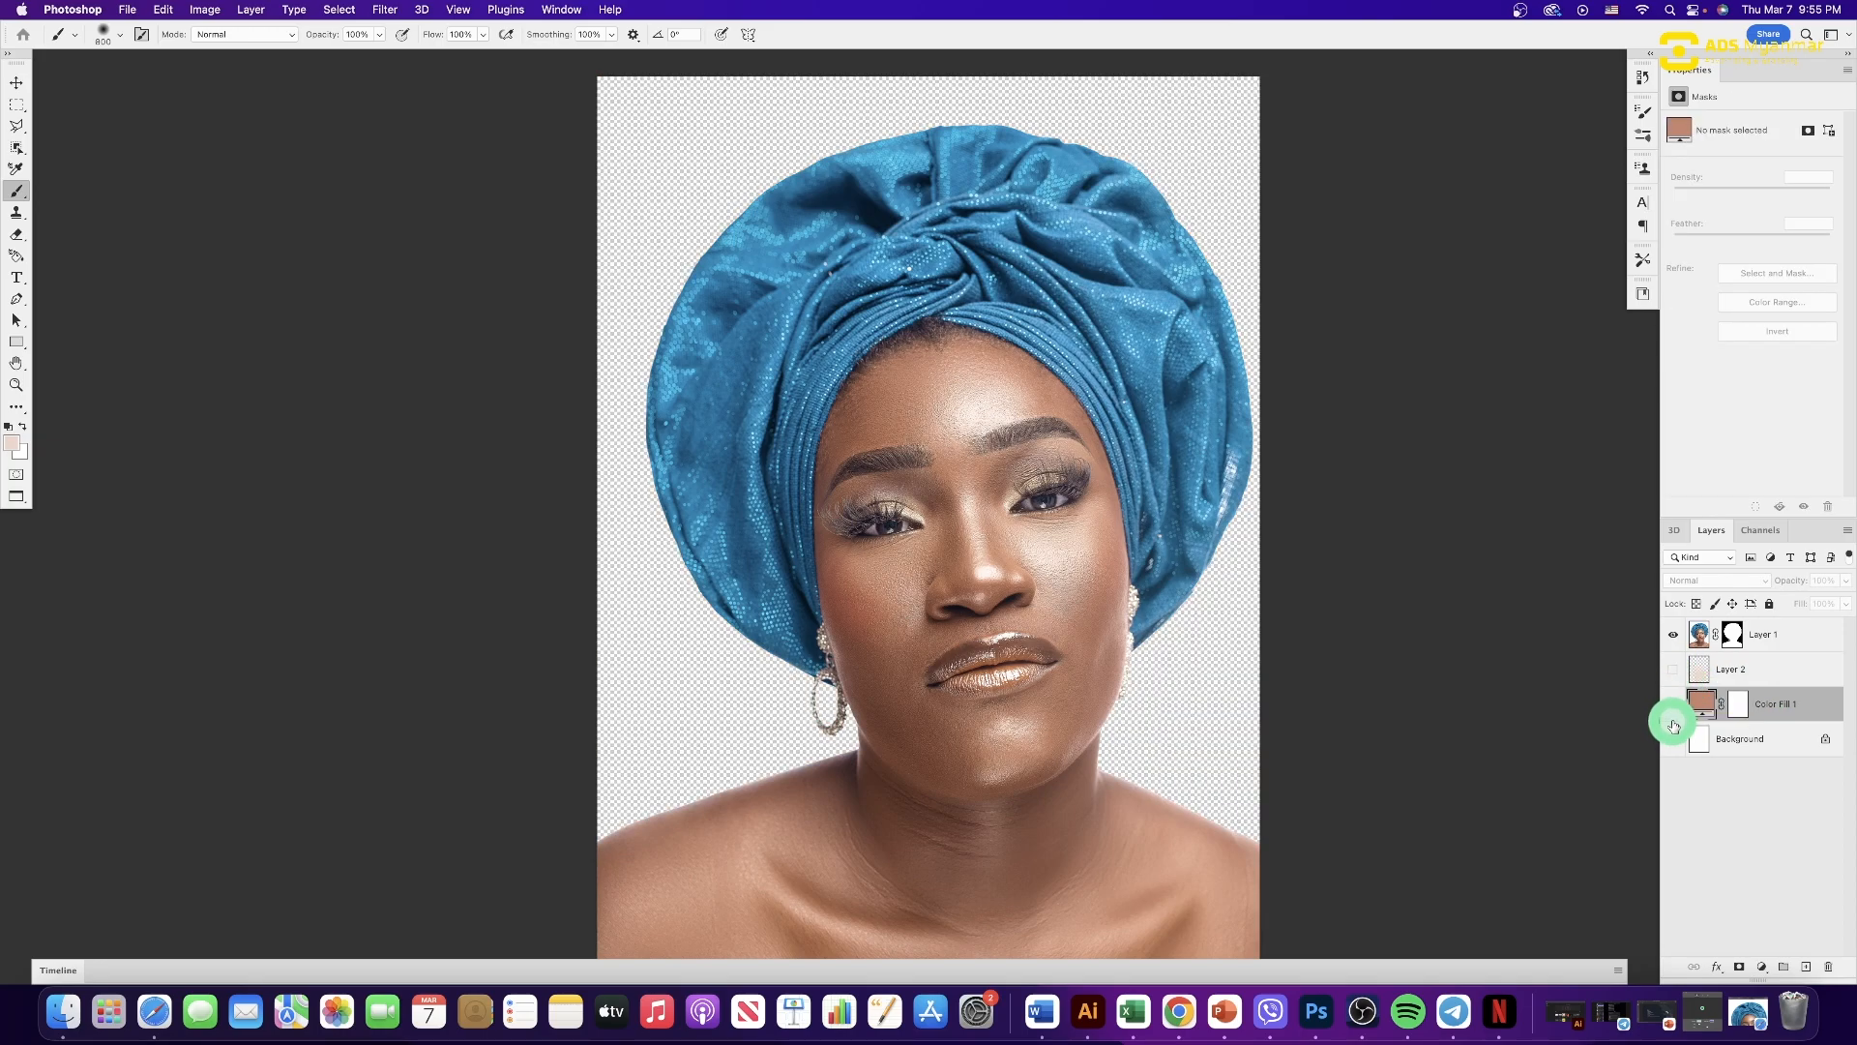
click(1674, 738)
click(1673, 703)
click(1674, 669)
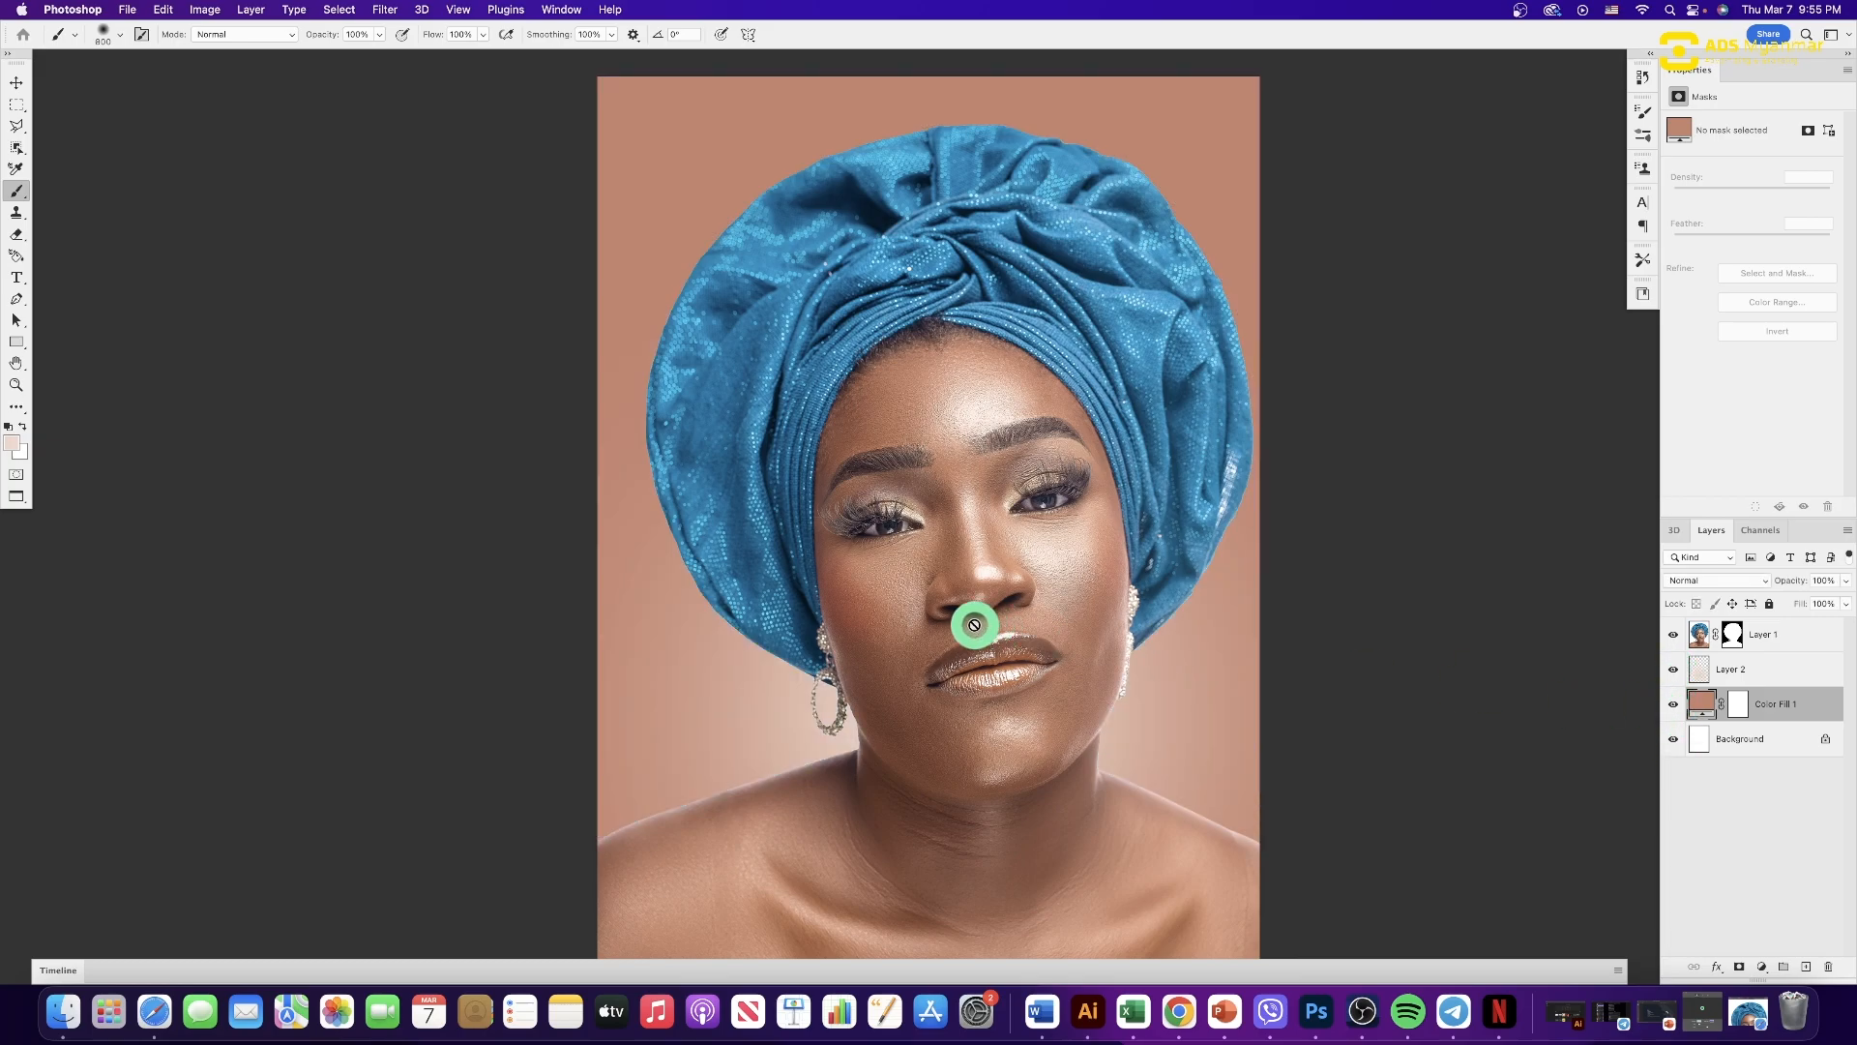
- Compare the whole portrait on plain white with the version that has the color fill and glow
key(super+minus)
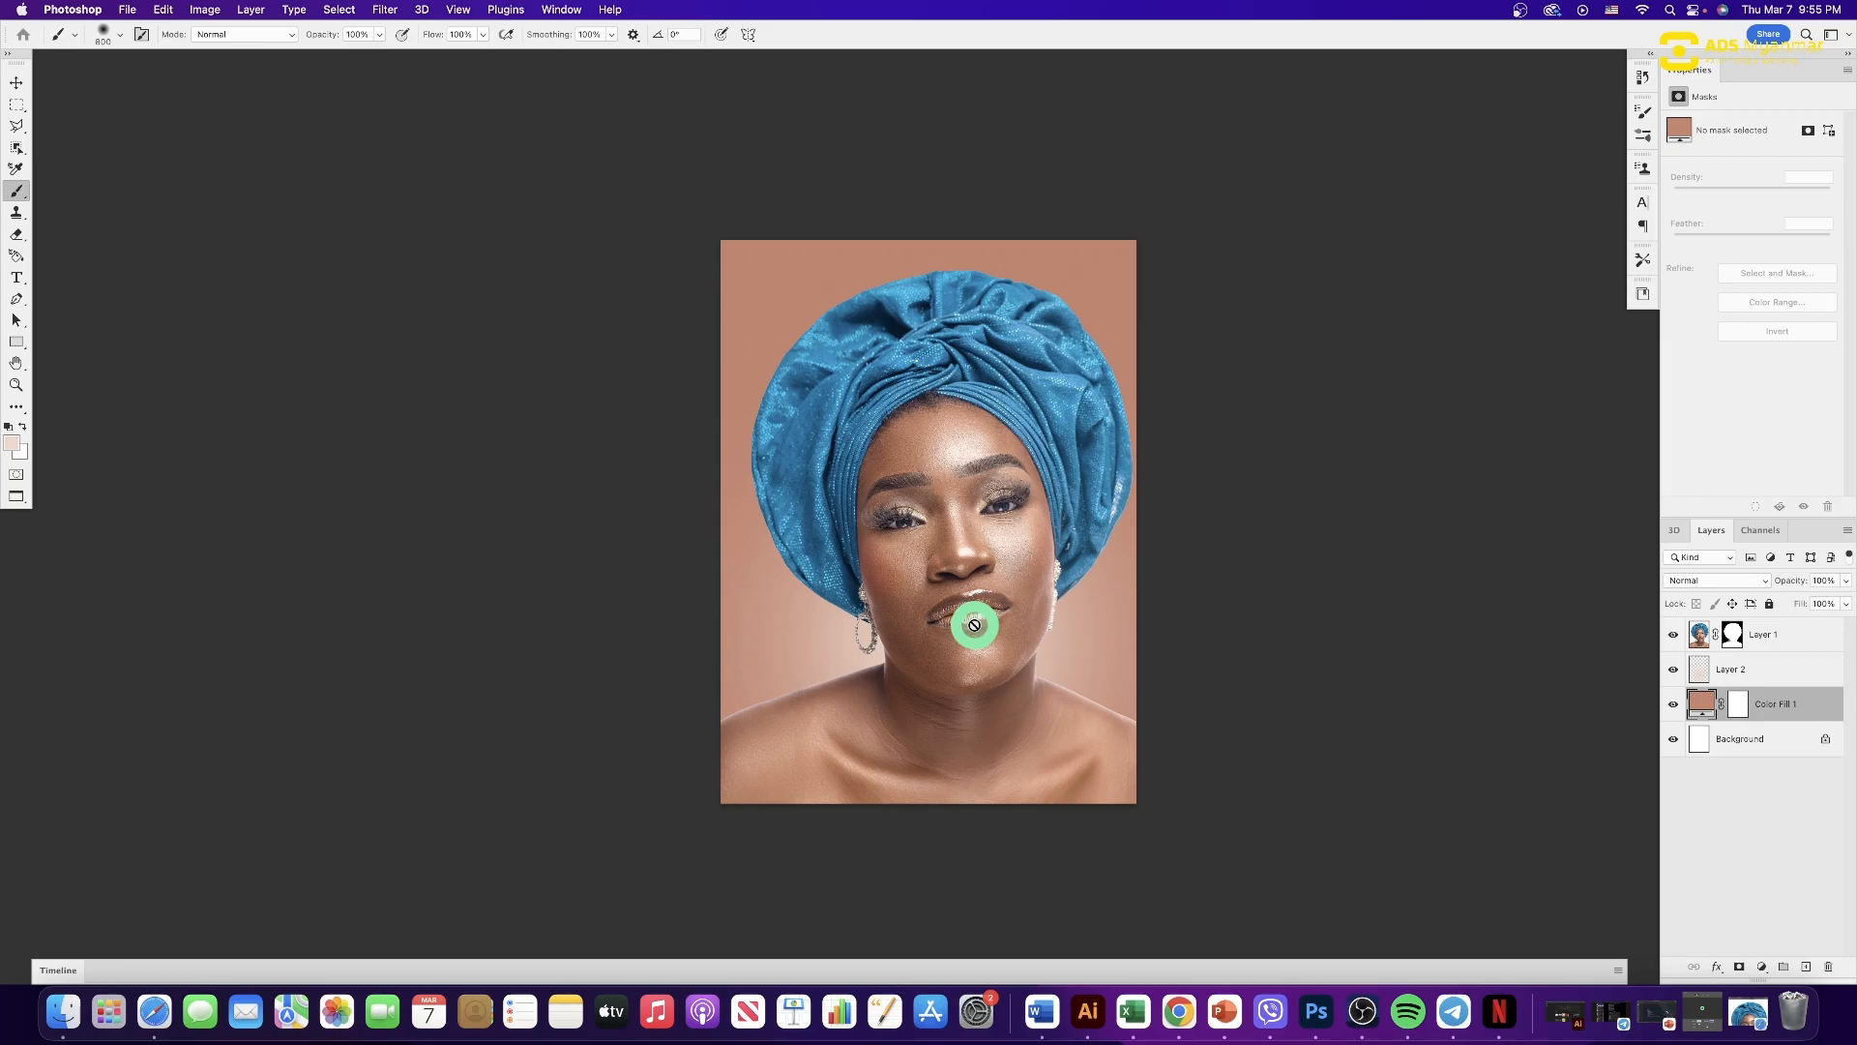
click(1673, 668)
click(1670, 704)
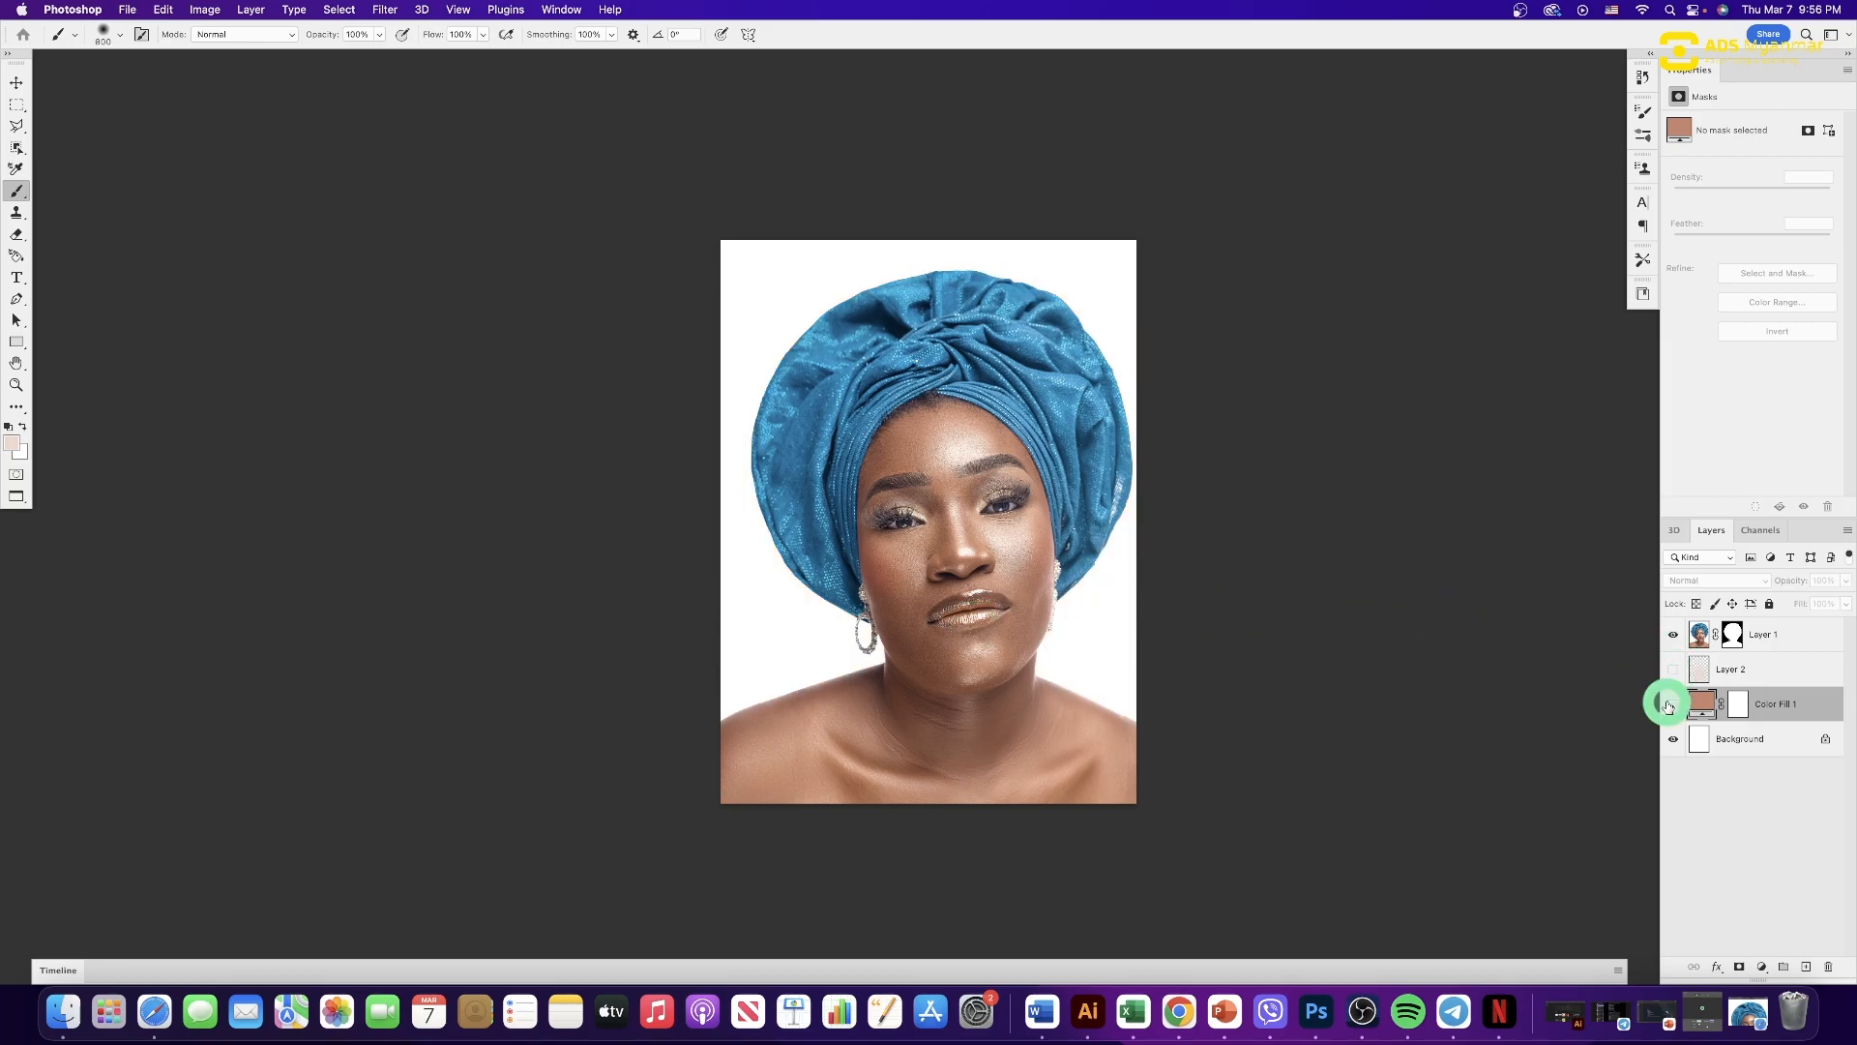
click(1670, 704)
click(1674, 668)
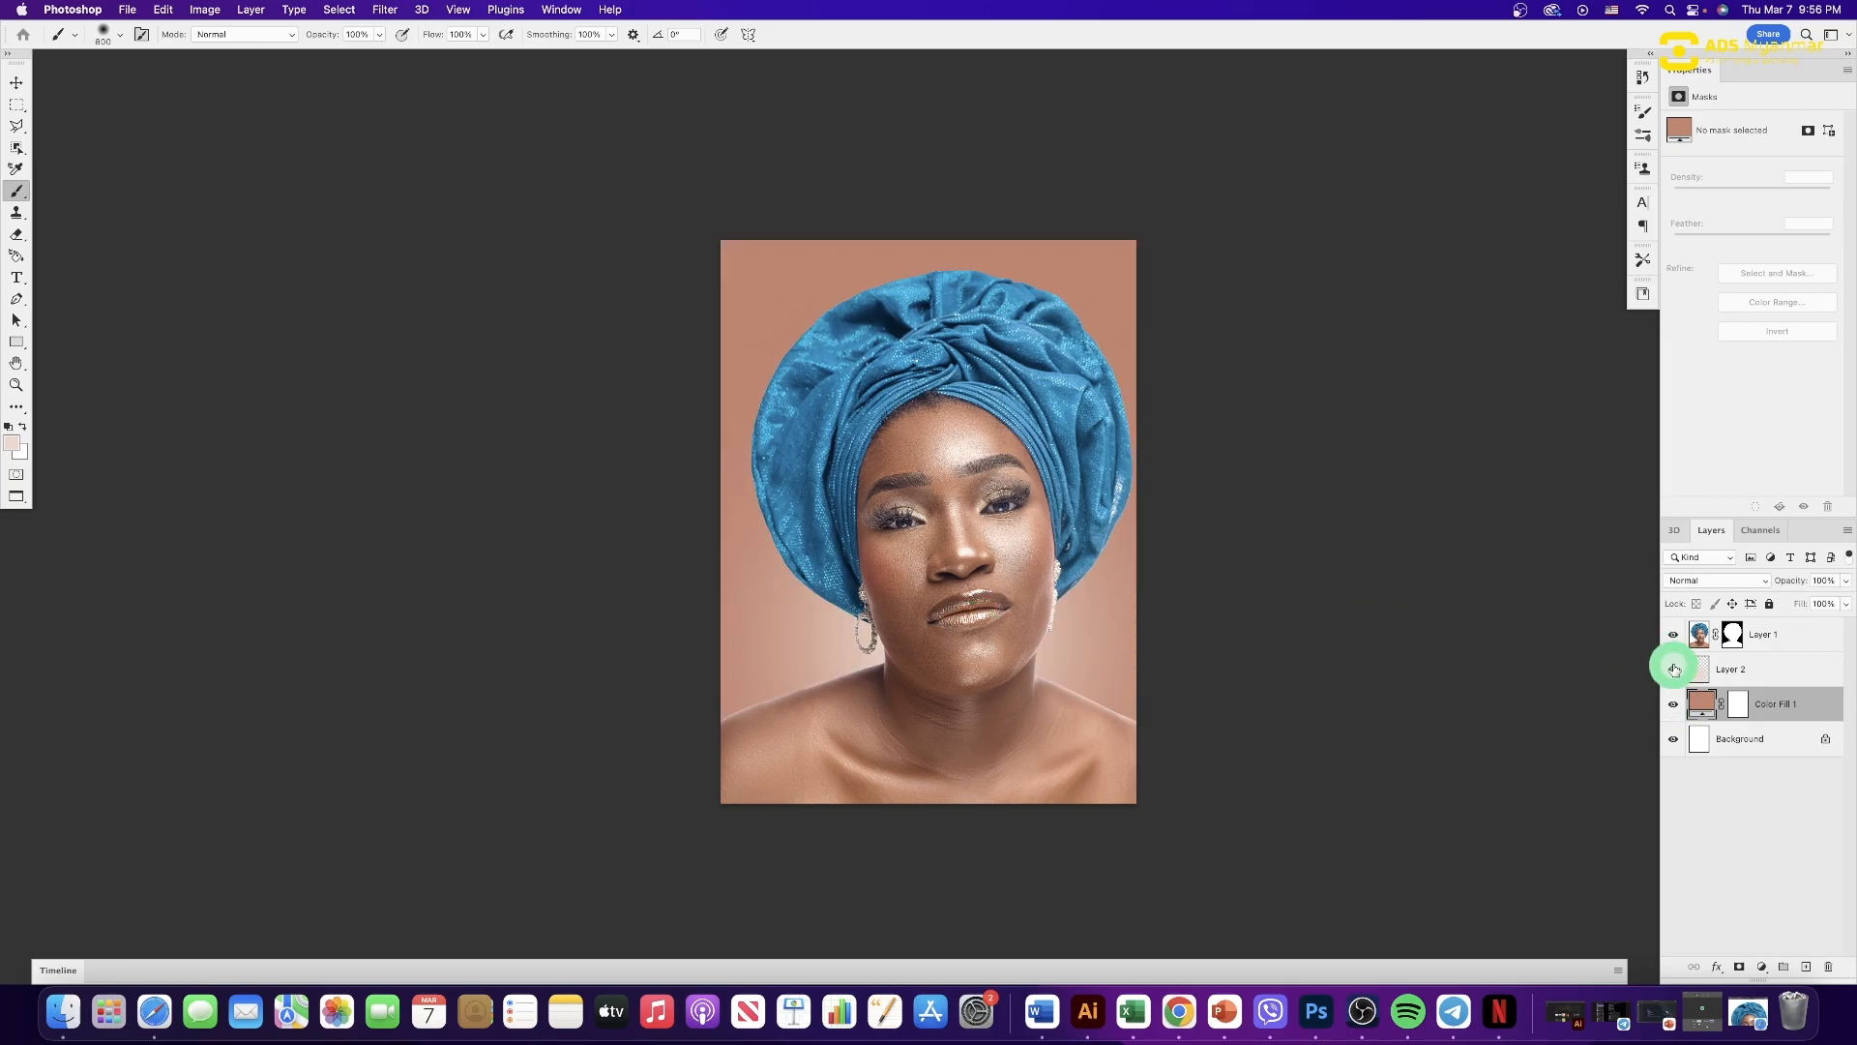